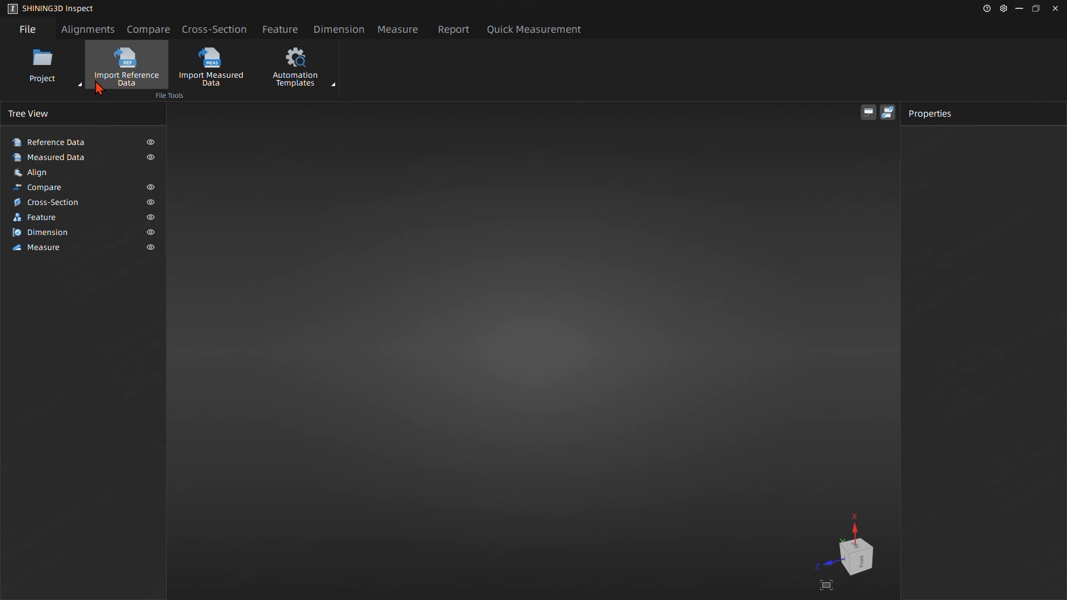
Import Design.stp as the reference data.
click(128, 78)
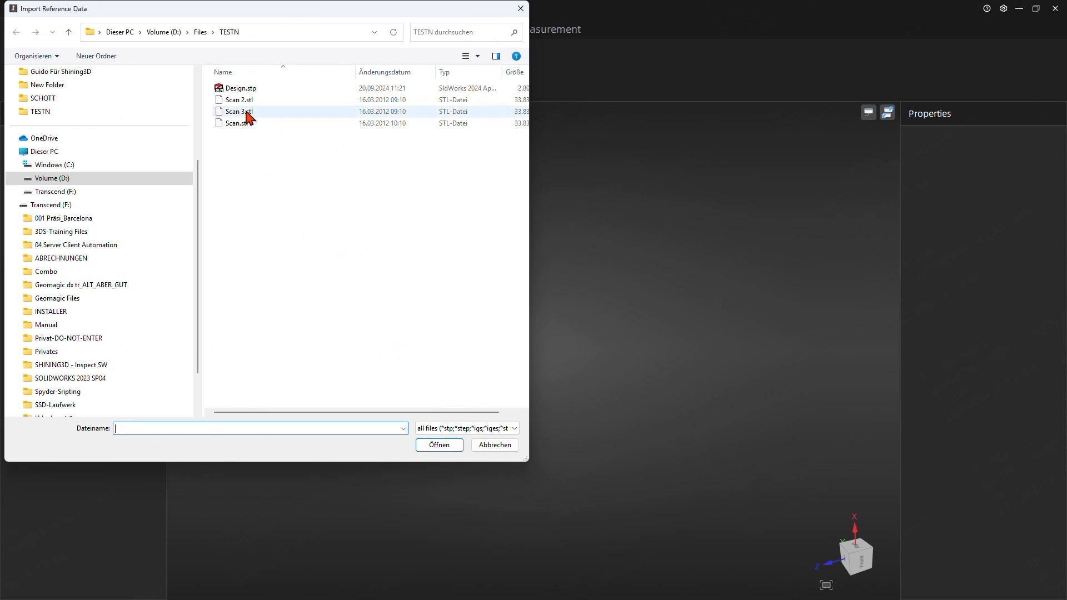
click(245, 88)
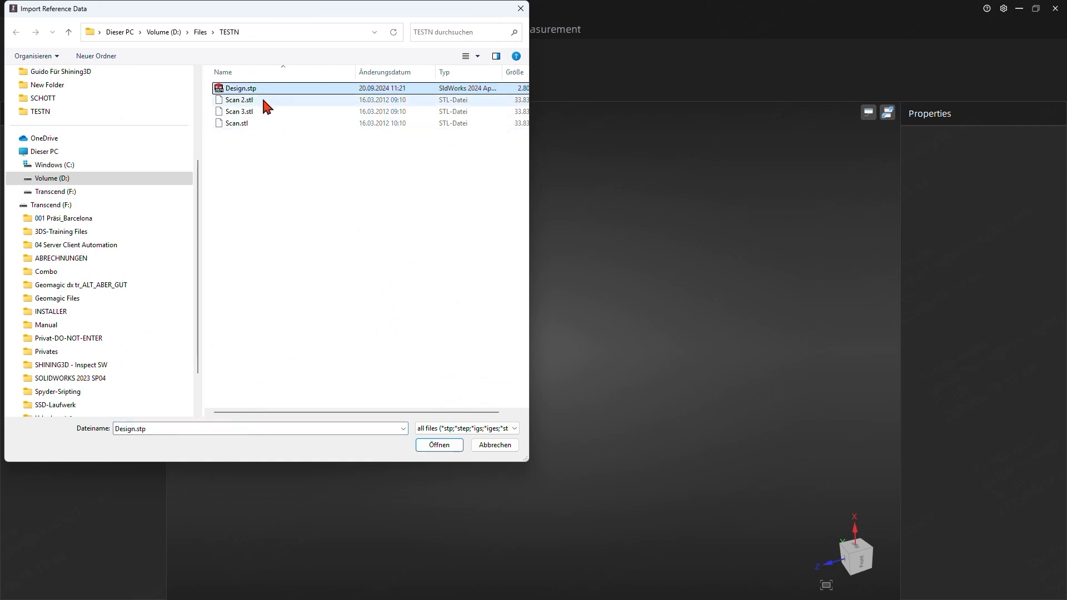
click(445, 447)
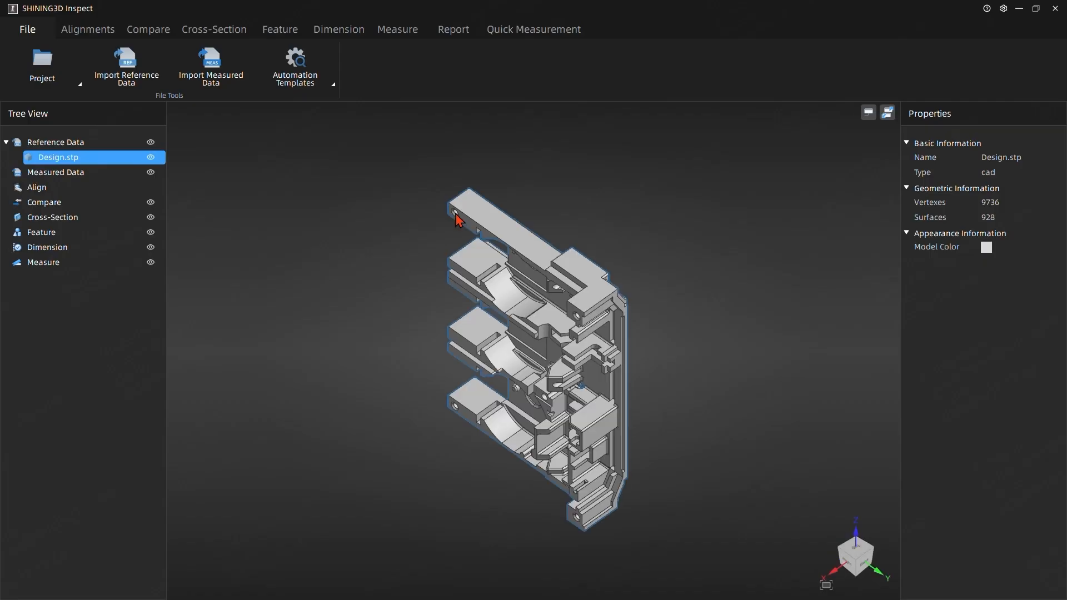
click(662, 389)
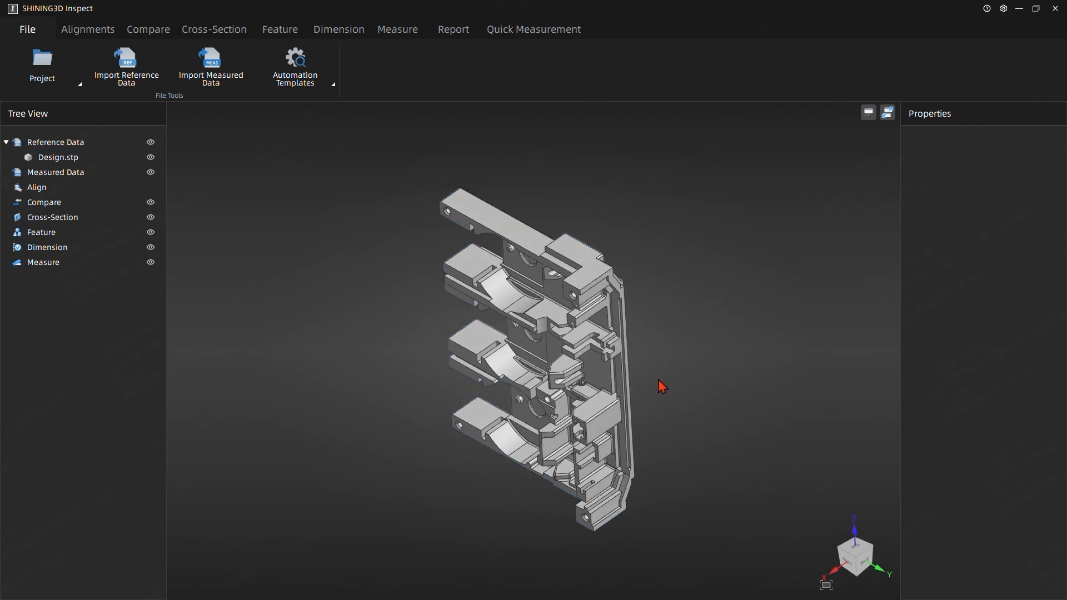
drag(662, 385, 747, 145)
drag(424, 406, 454, 421)
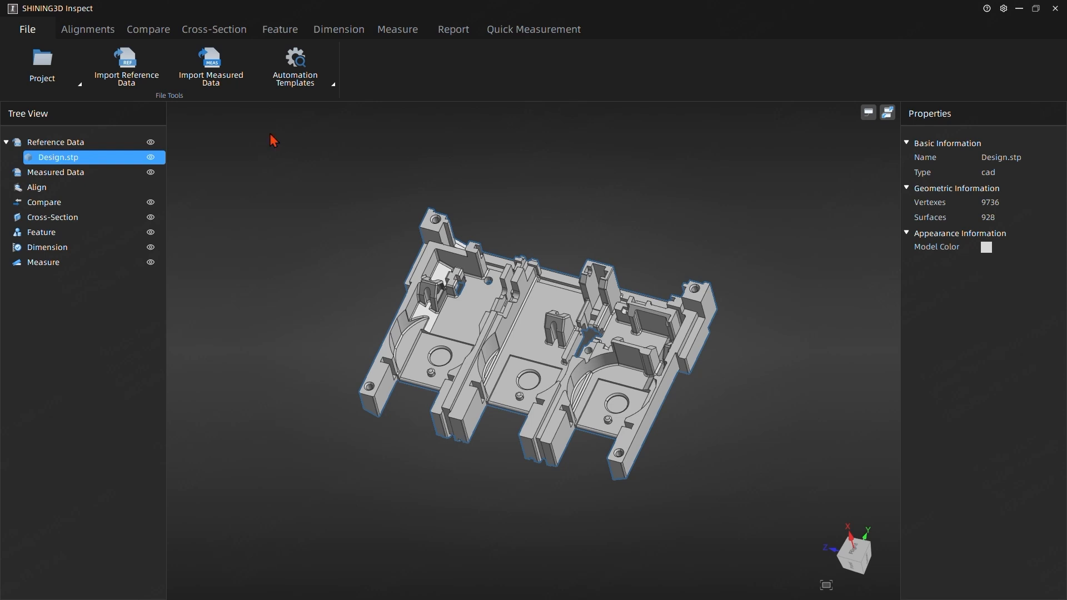
Import Scan.stl as the measured data.
click(210, 64)
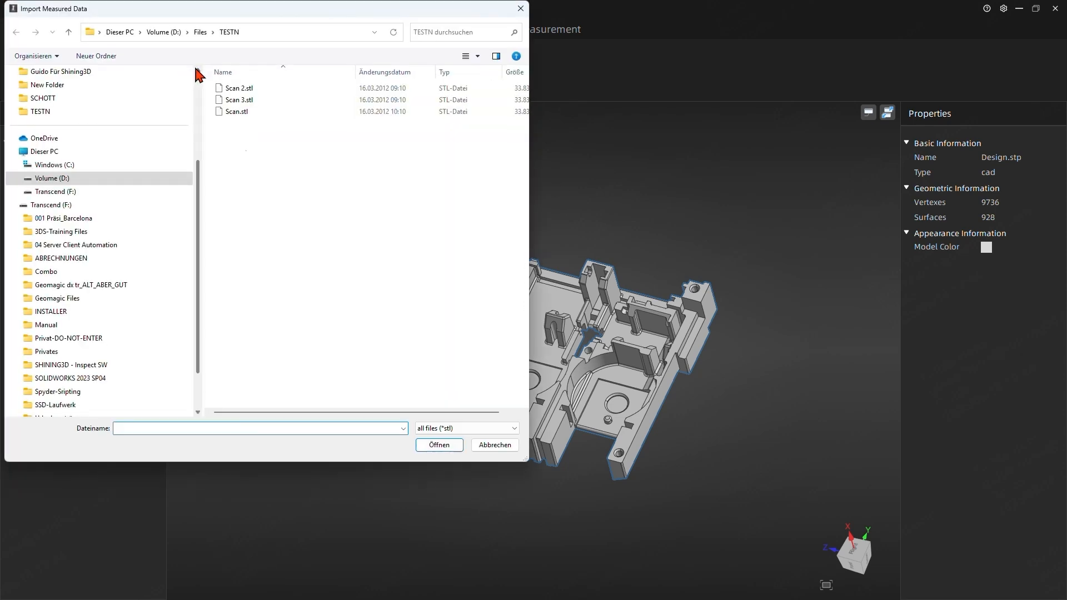
click(238, 112)
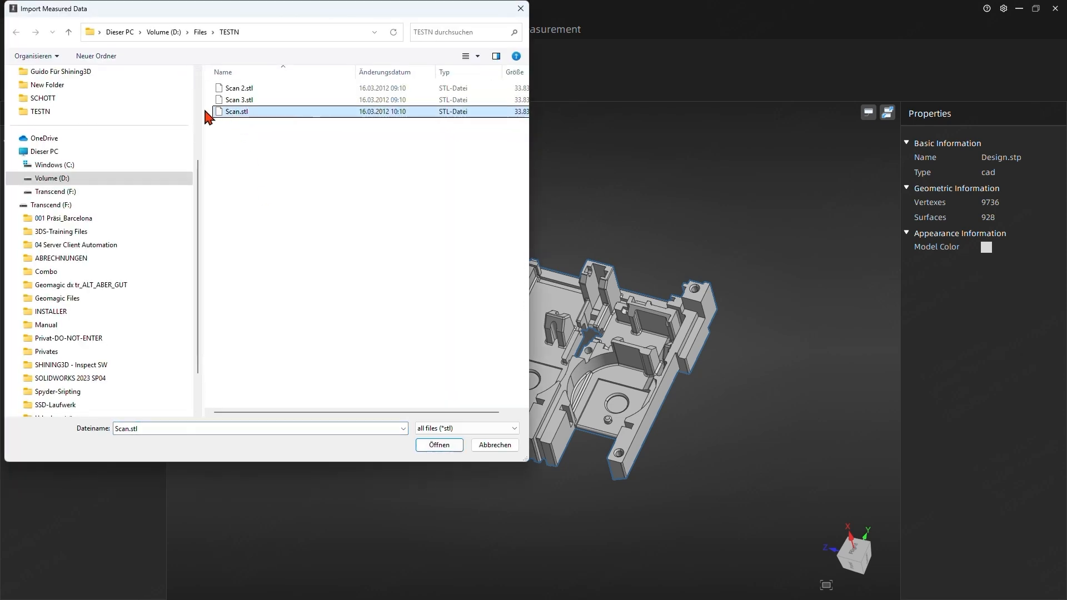
click(439, 445)
drag(474, 458, 424, 405)
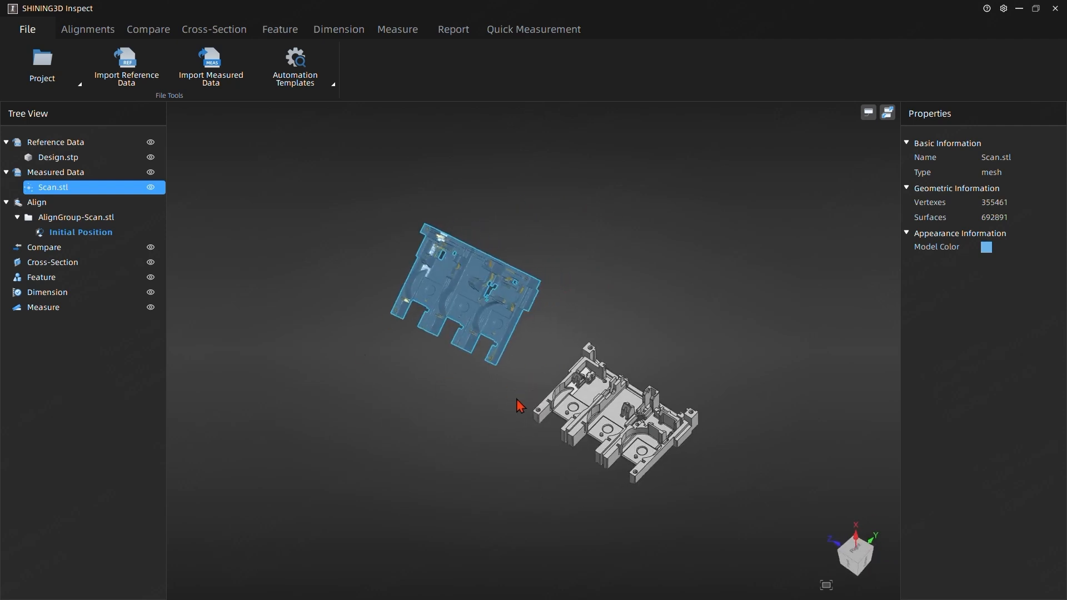
drag(545, 421, 401, 302)
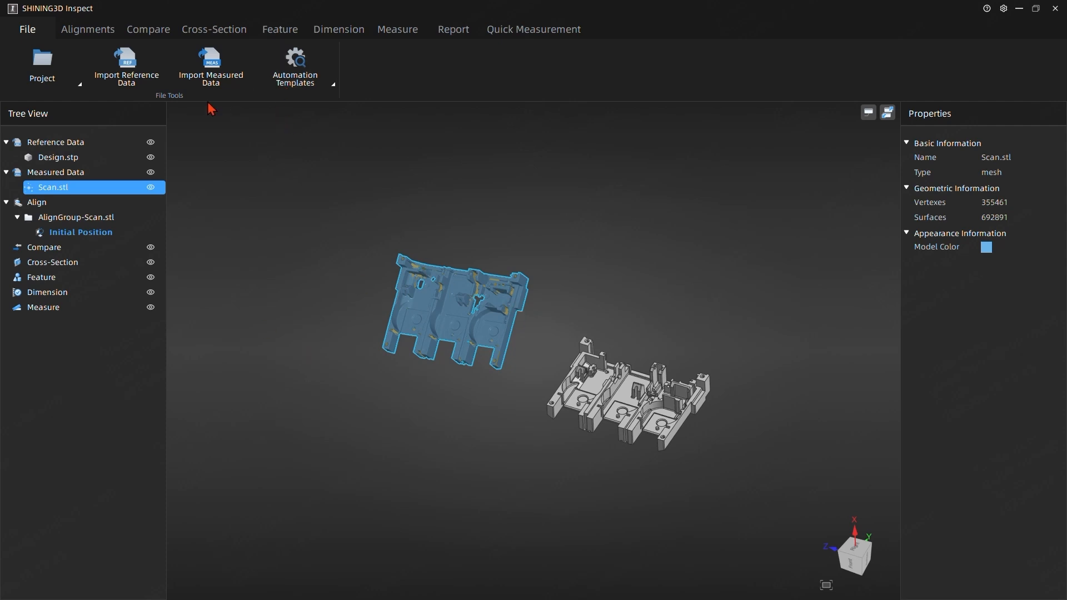
Align Scan.stl to Design.stp with a Best Fit Alignment, previewing the default parameters before accepting it.
click(100, 31)
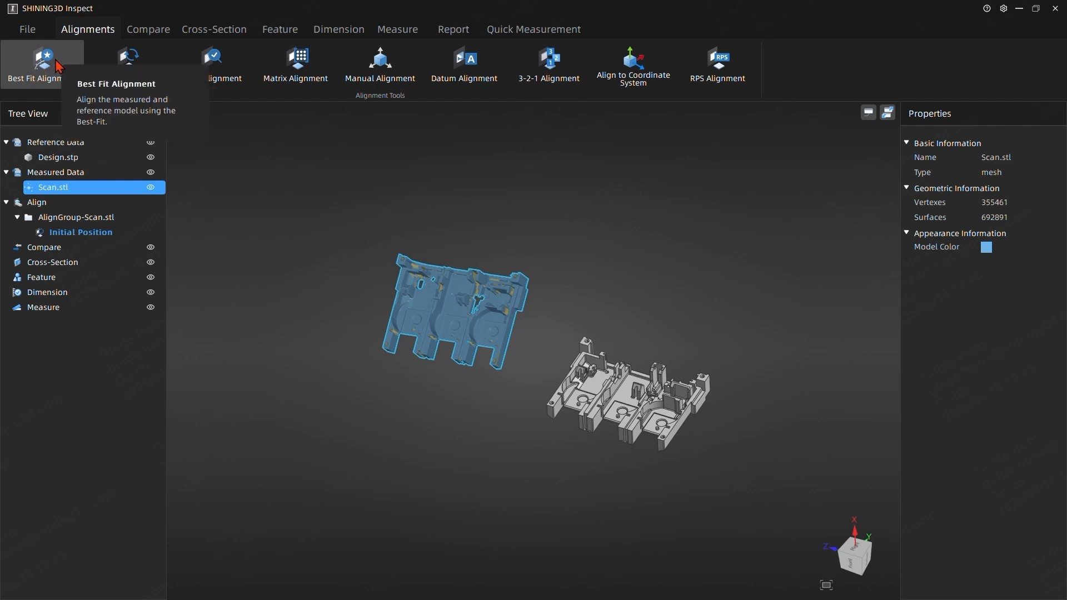
click(58, 66)
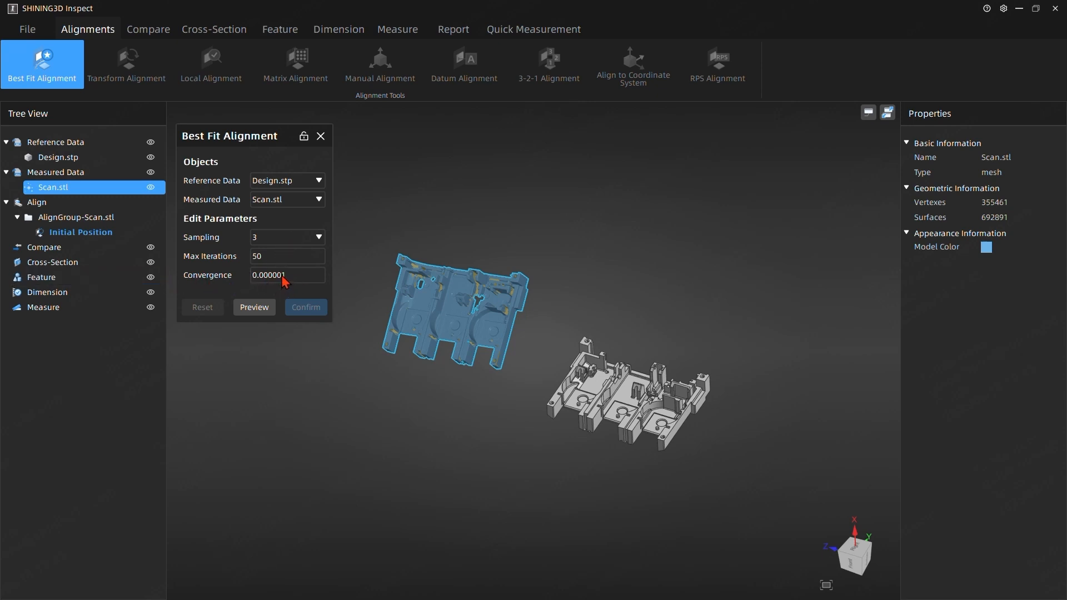
click(256, 307)
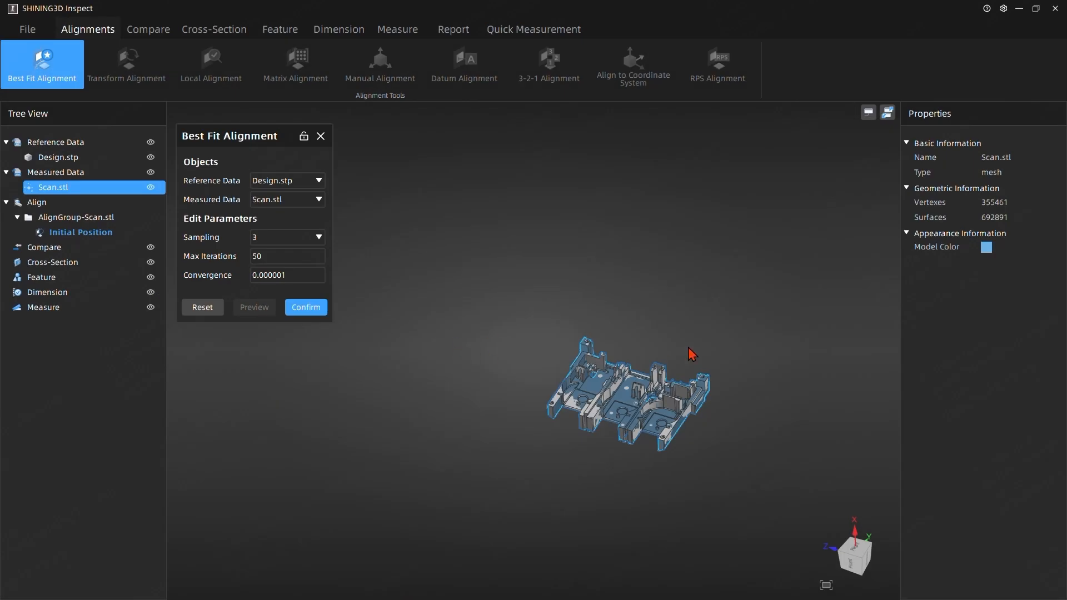
scroll(712, 459, up, 2)
scroll(702, 460, down, 2)
scroll(702, 459, up, 1)
middle_drag(756, 462, 607, 364)
scroll(607, 362, up, 3)
click(314, 309)
middle_drag(475, 466, 679, 241)
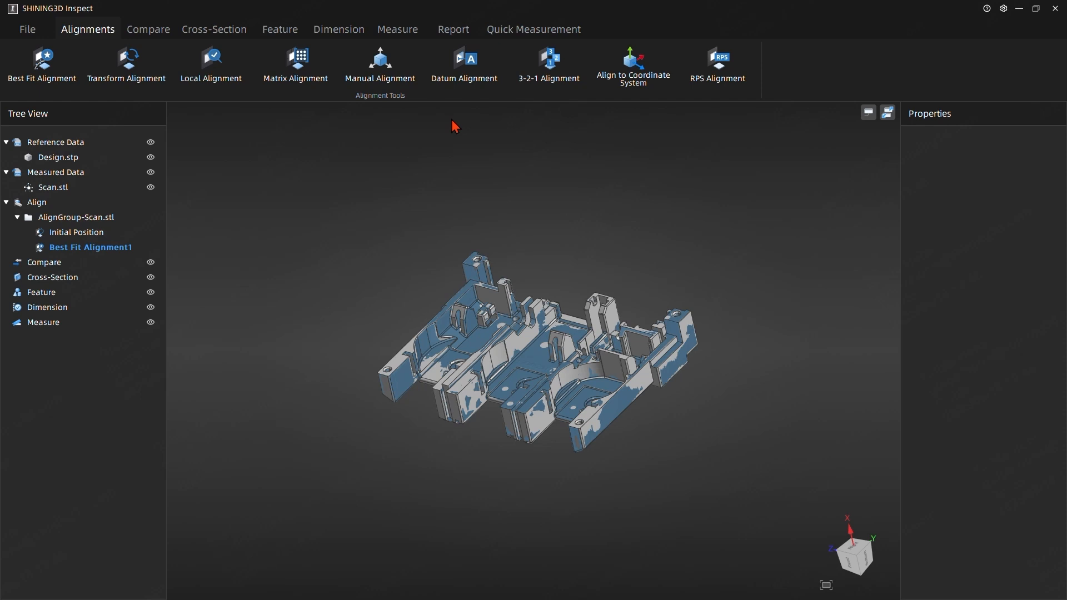
Auto-create reference planes on the CAD part's flat underside, long back face and end face, with Extract Measured Feature enabled.
click(284, 32)
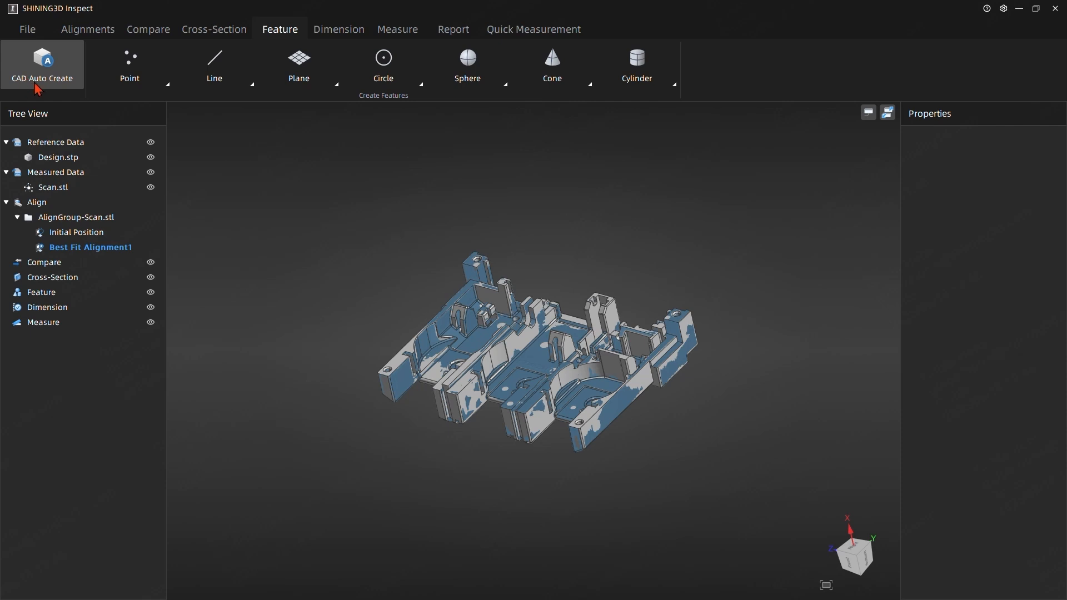
click(54, 67)
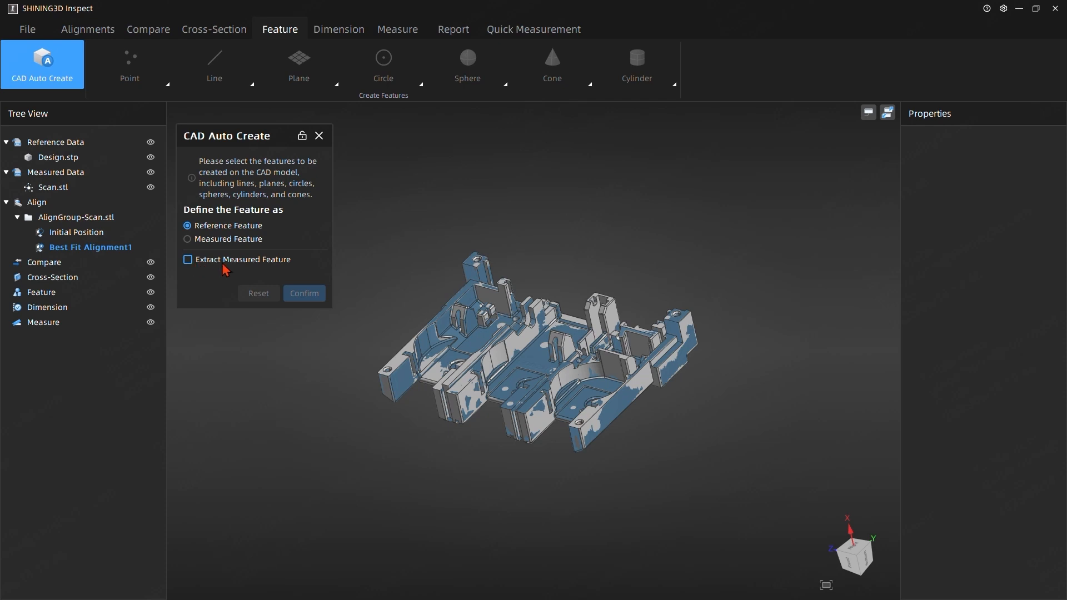
click(189, 260)
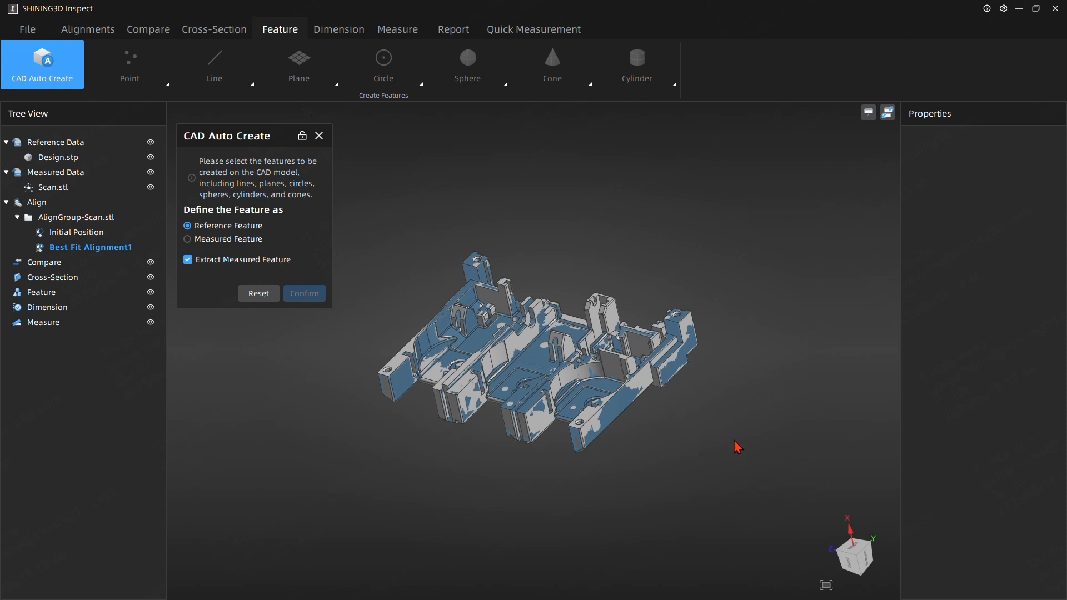
drag(734, 441, 404, 275)
drag(659, 458, 436, 369)
click(459, 329)
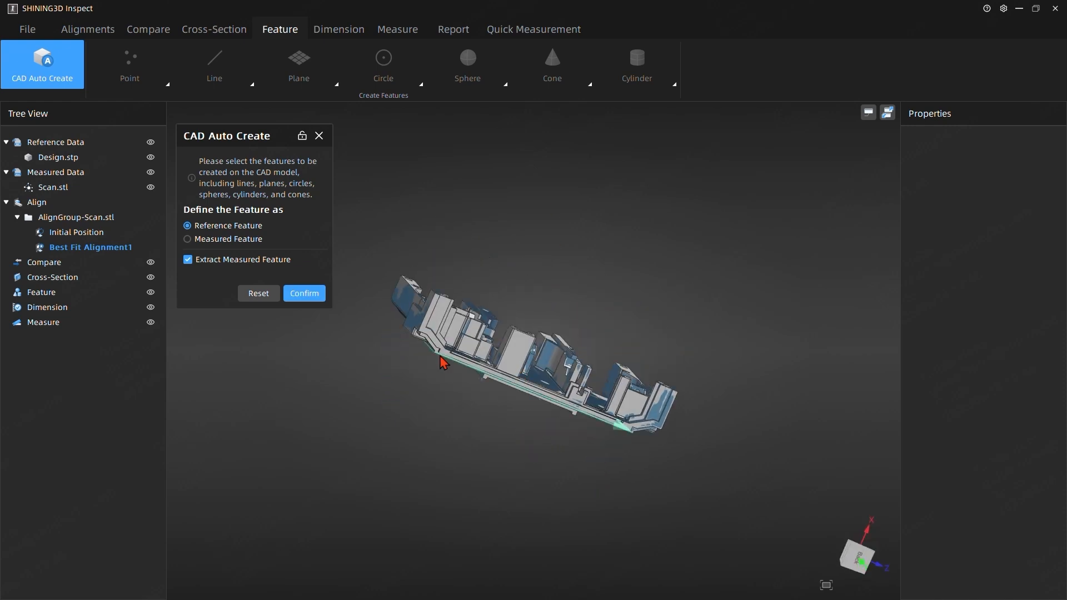
scroll(434, 339, up, 2)
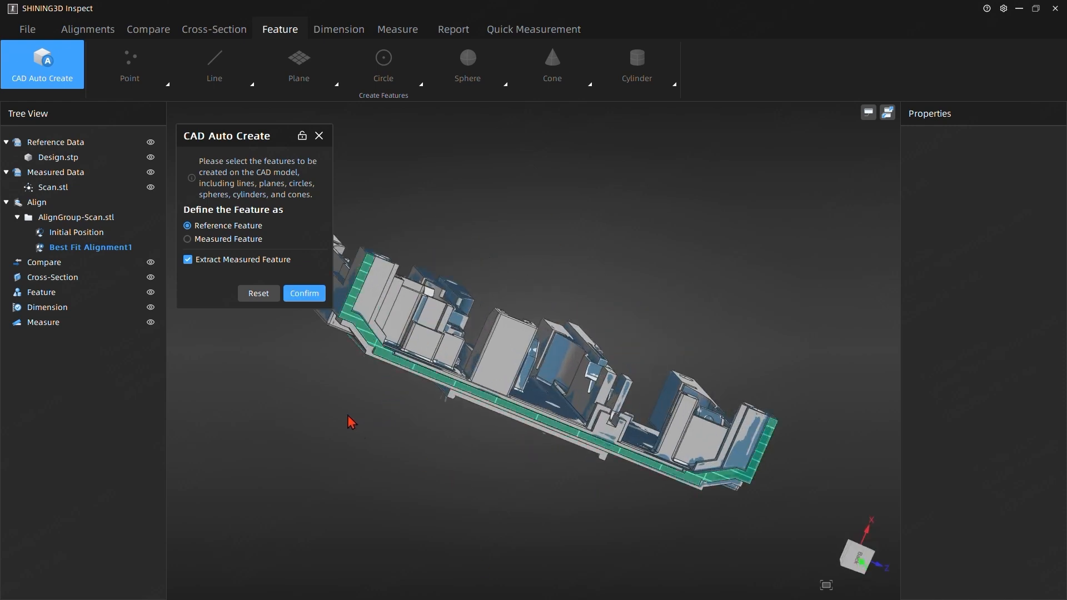
drag(353, 424, 555, 489)
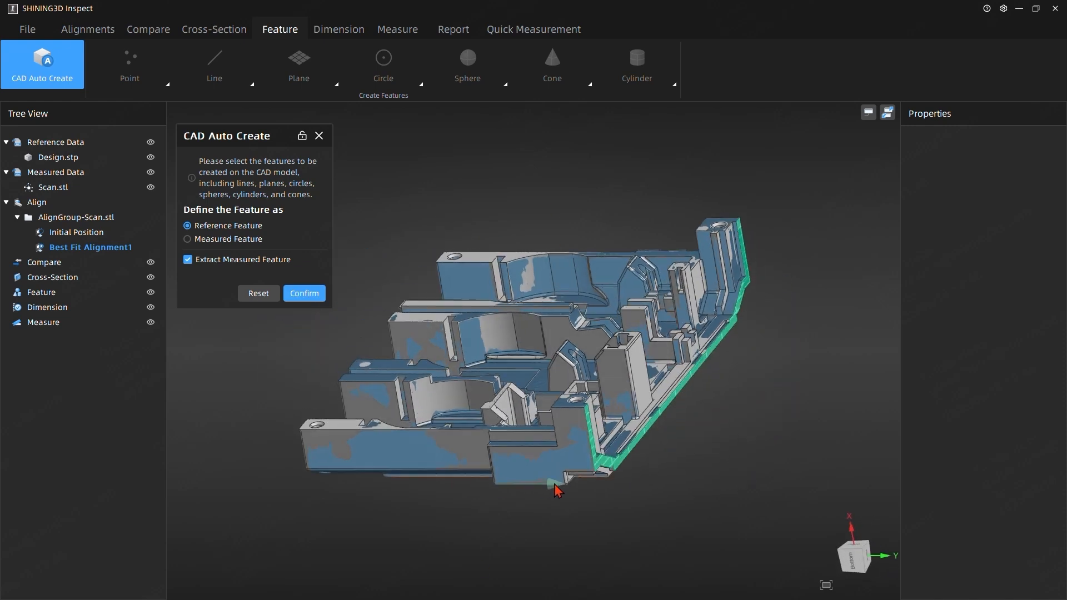
click(579, 434)
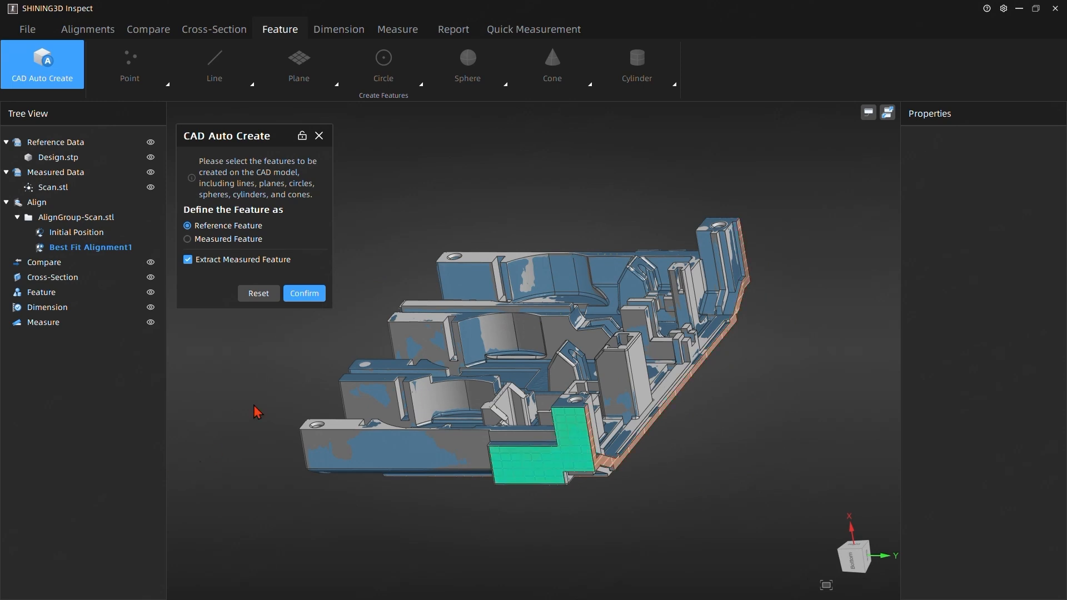
click(304, 293)
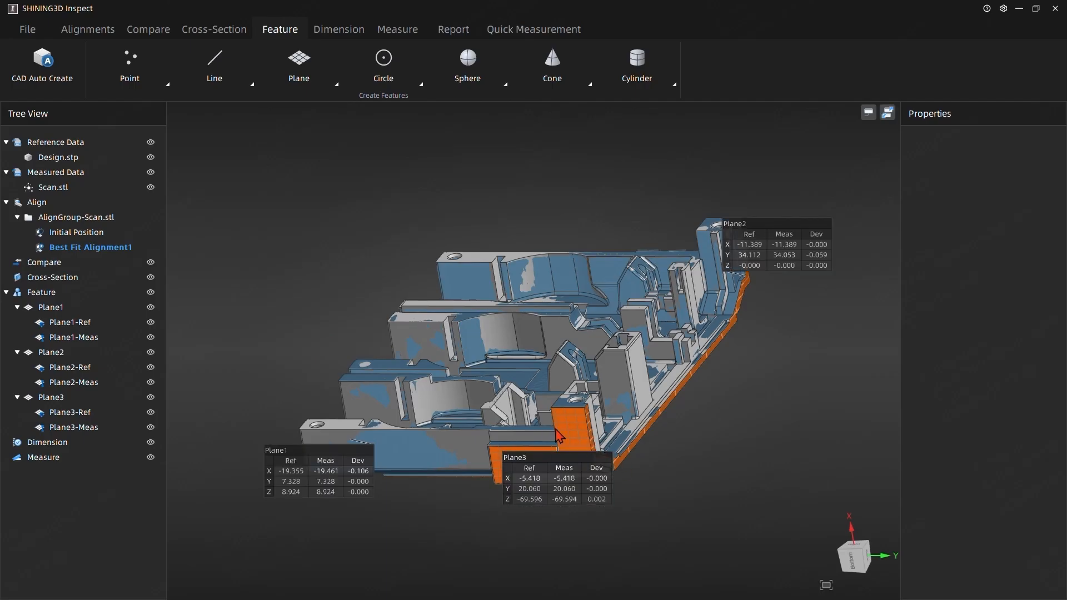
Set Plane1 on the part's underside as datum X.
scroll(648, 545, up, 5)
middle_drag(644, 539, 645, 355)
right_drag(615, 355, 532, 436)
middle_drag(528, 429, 541, 549)
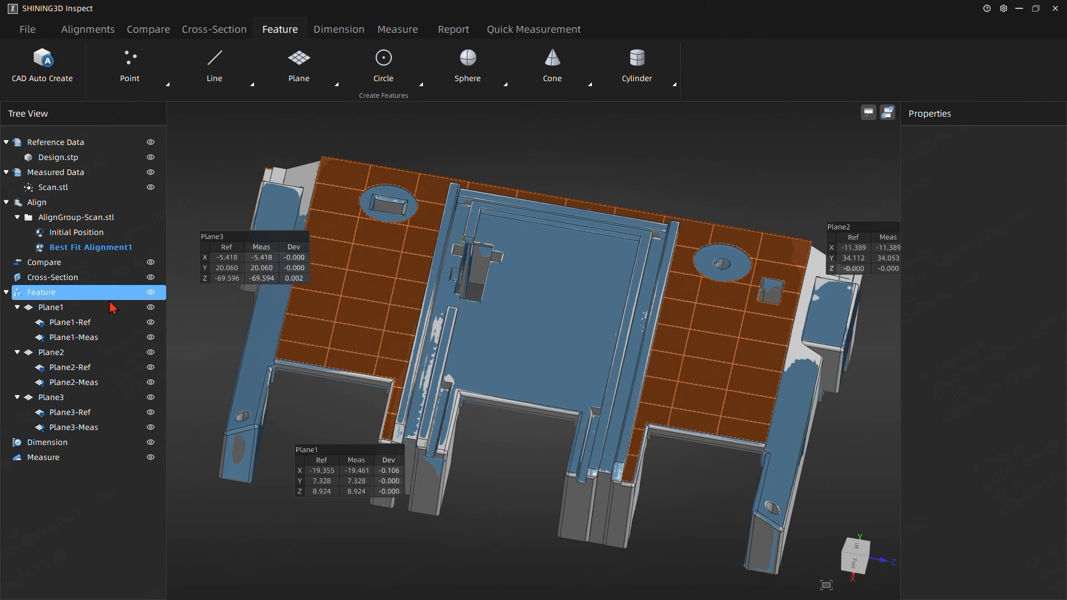
click(65, 308)
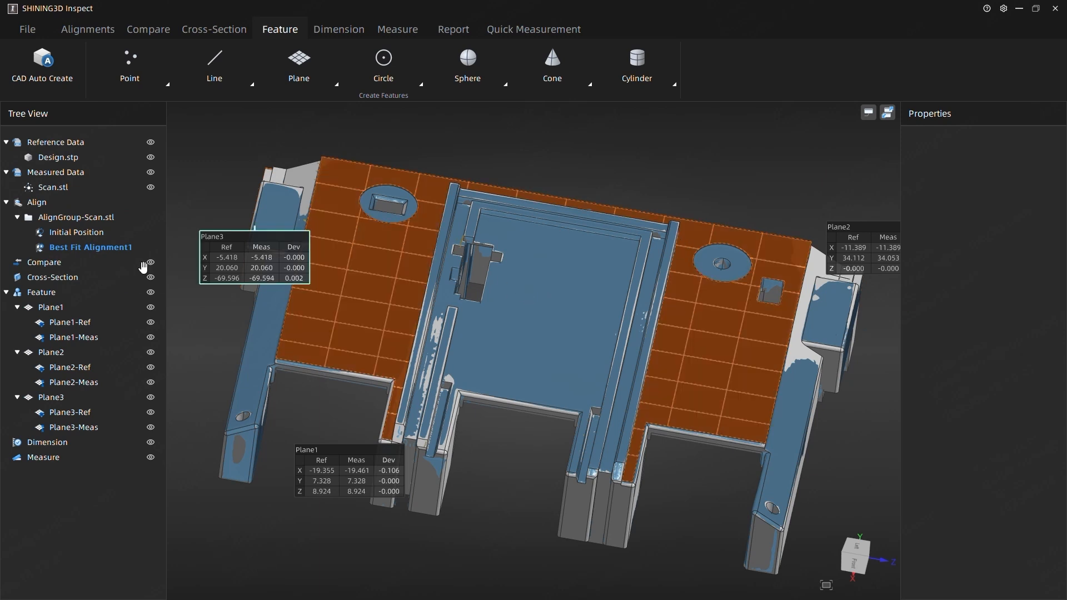
click(55, 311)
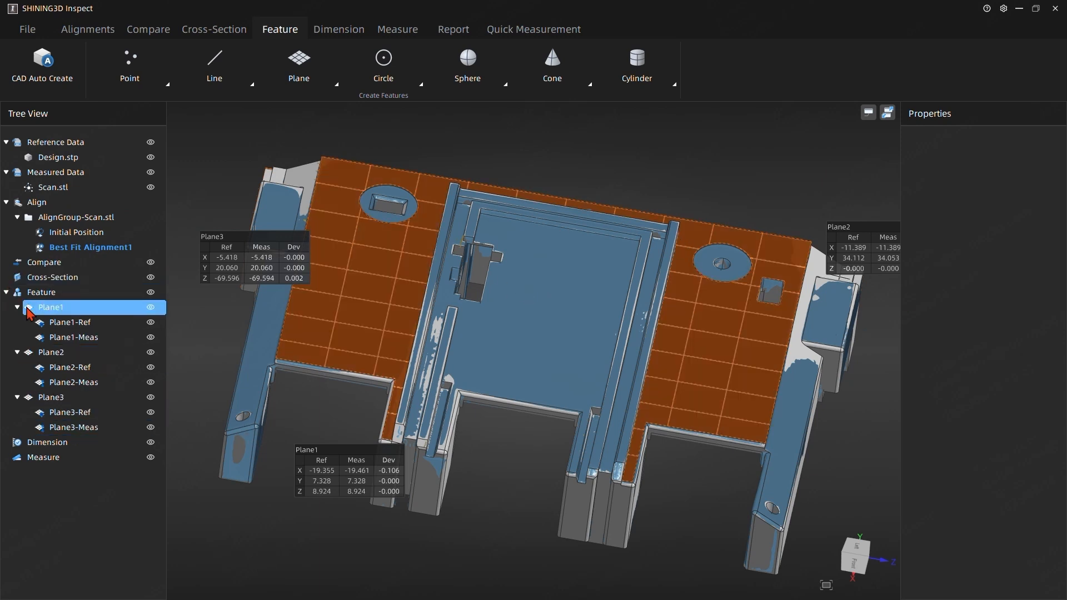
right_click(62, 315)
mouse_move(120, 353)
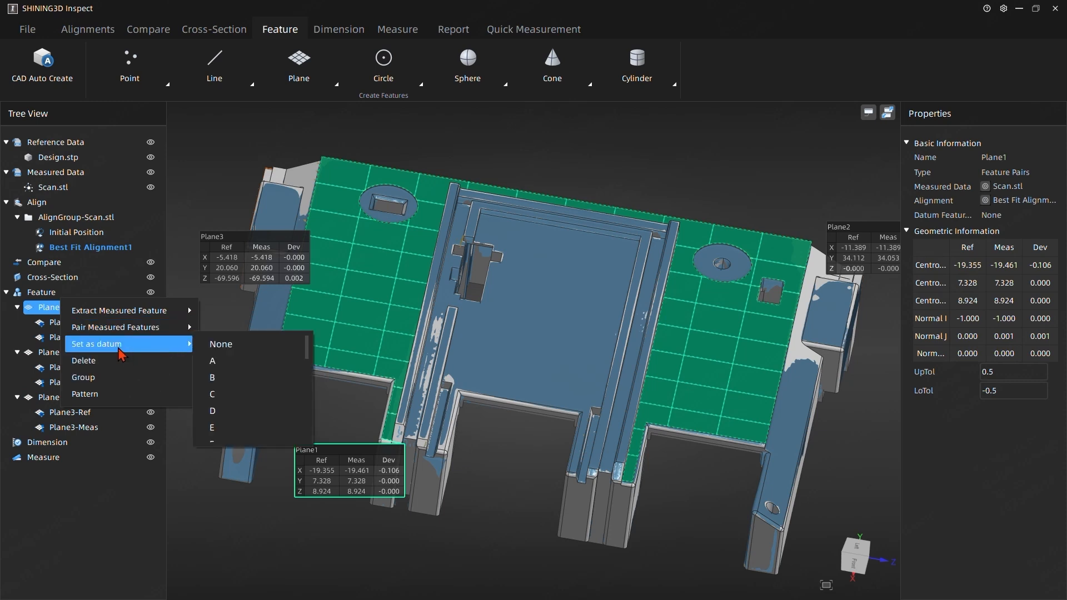
scroll(239, 398, down, 7)
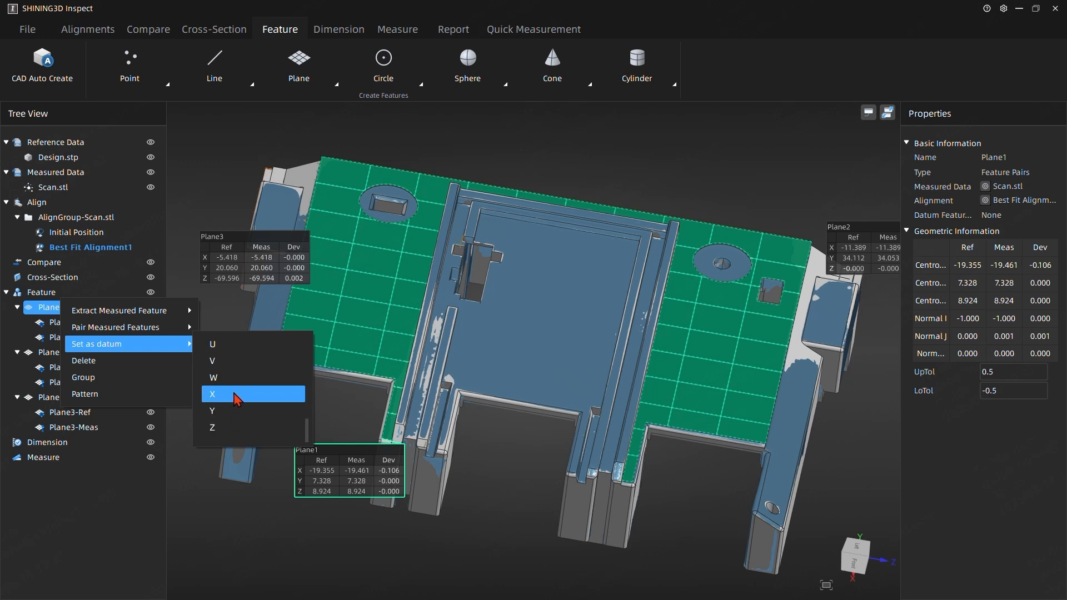
click(238, 396)
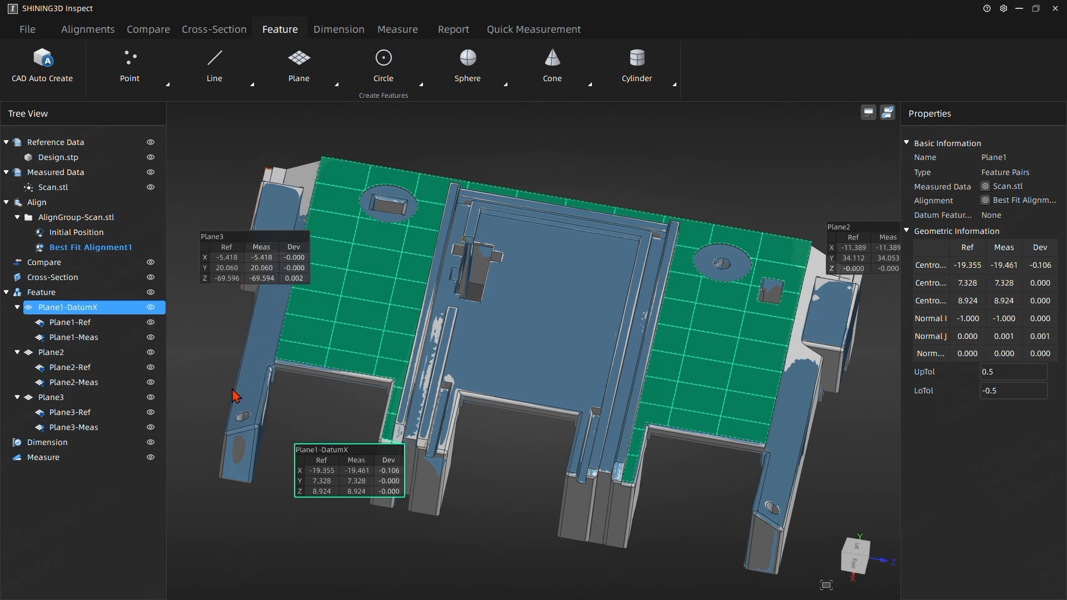
Set Plane2 on the part's long back face as datum Y.
click(66, 358)
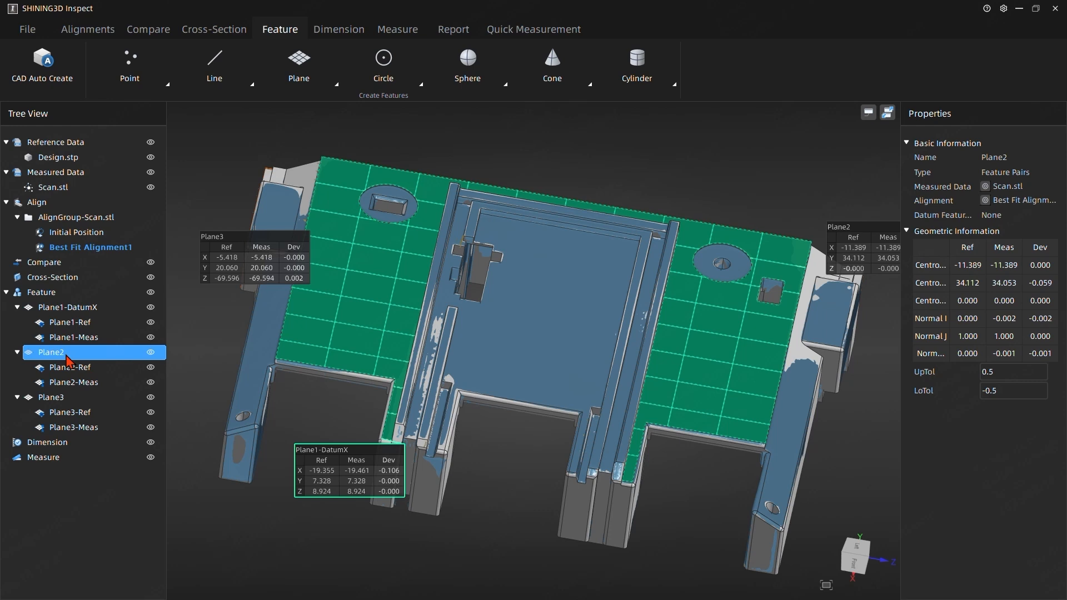
right_click(66, 357)
mouse_move(115, 399)
scroll(236, 445, down, 7)
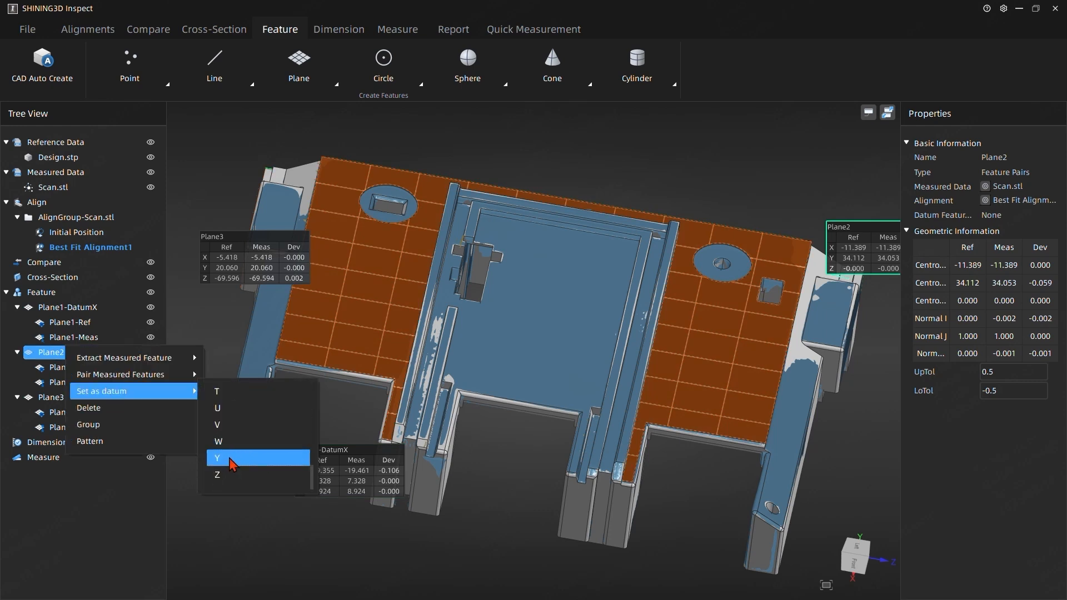
click(231, 458)
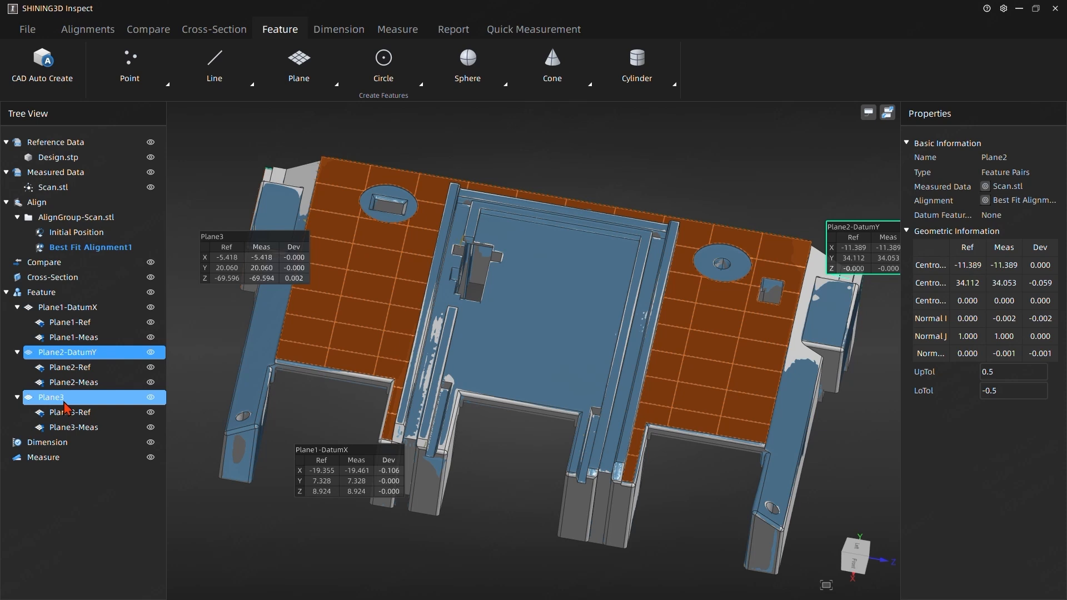
Set Plane3 on the part's end face as datum Z.
right_click(67, 399)
mouse_move(105, 439)
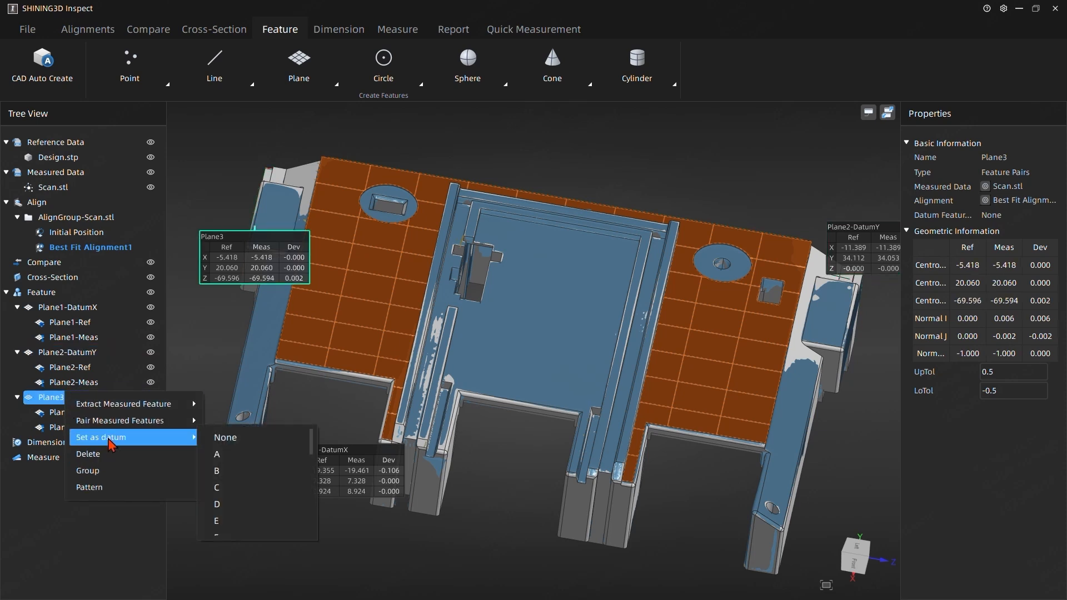
scroll(211, 469, down, 7)
click(228, 521)
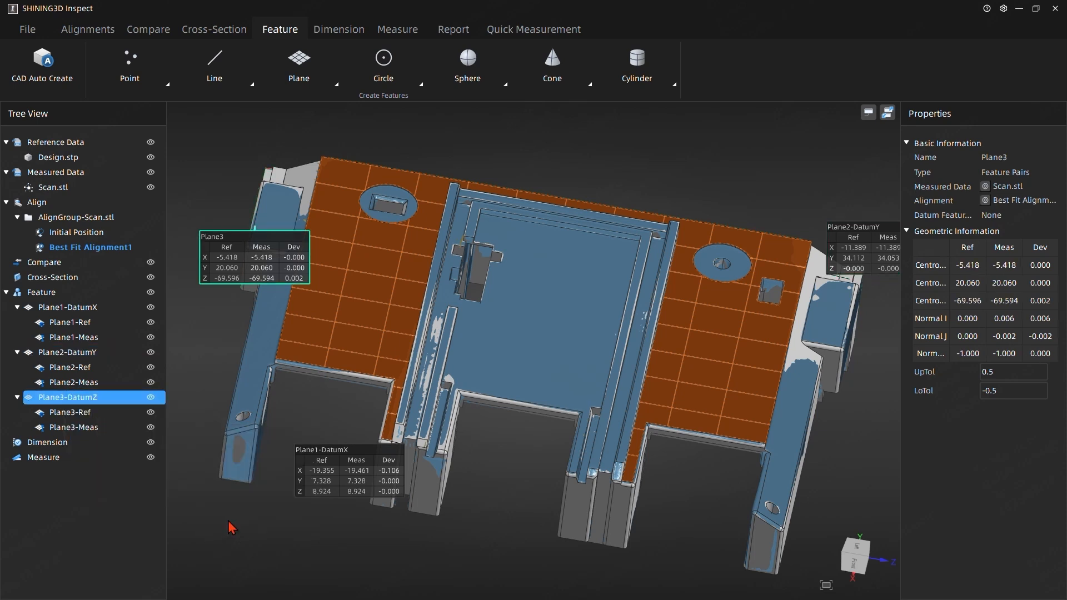
Reposition the Plane2-DatumY and Plane3-DatumZ annotation tables into the free space around the model.
drag(445, 192, 607, 166)
scroll(621, 173, down, 5)
drag(585, 264, 557, 231)
drag(552, 268, 395, 184)
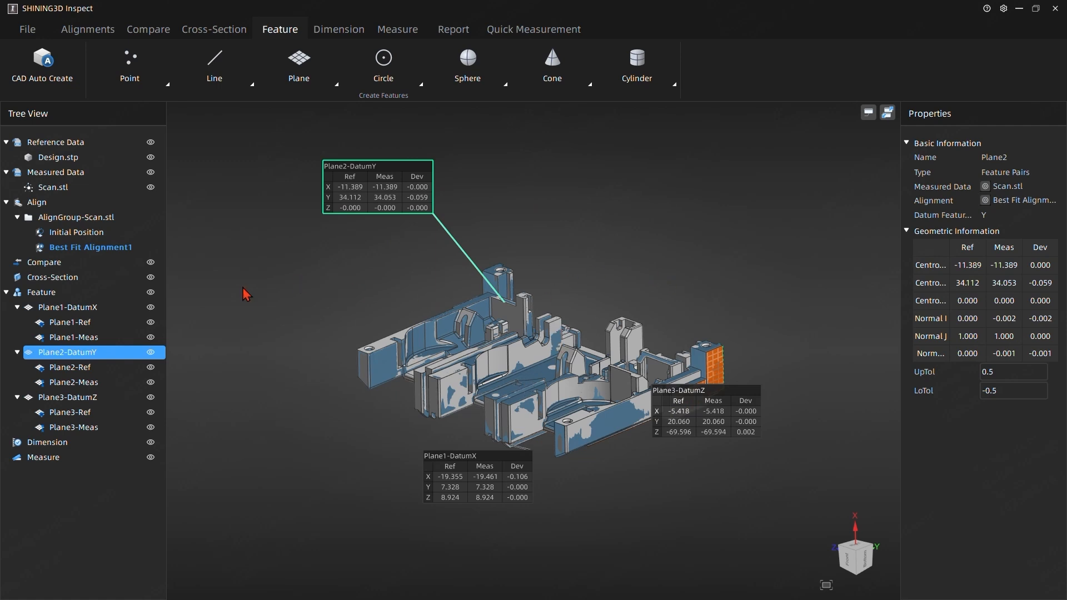
click(246, 305)
drag(684, 418, 723, 241)
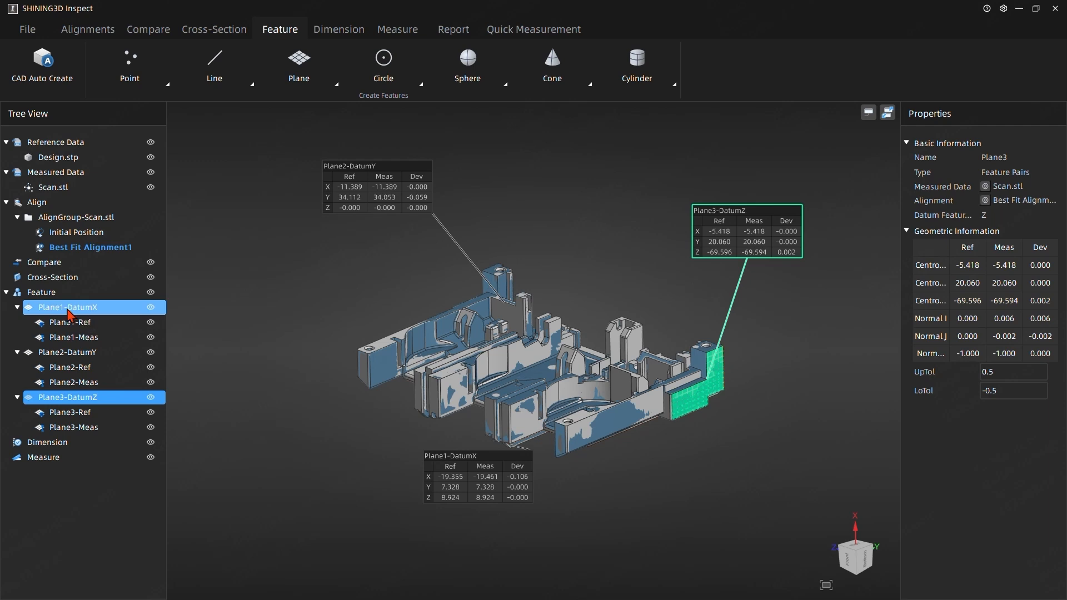
Group the features Plane1-DatumX, Plane2-DatumY and Plane3-DatumZ together.
ctrl+click(62, 353)
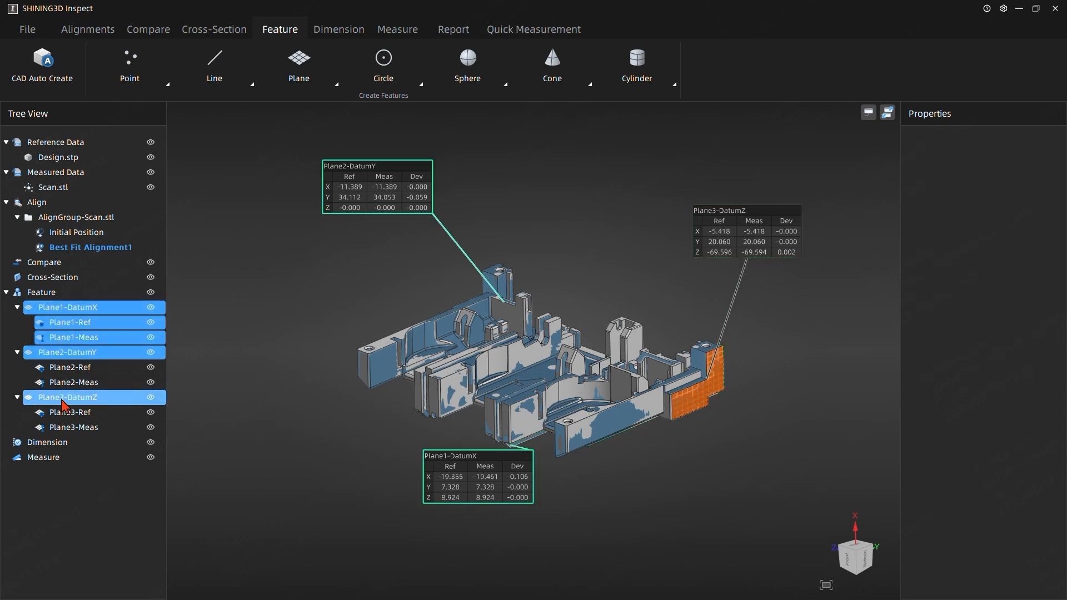
click(65, 308)
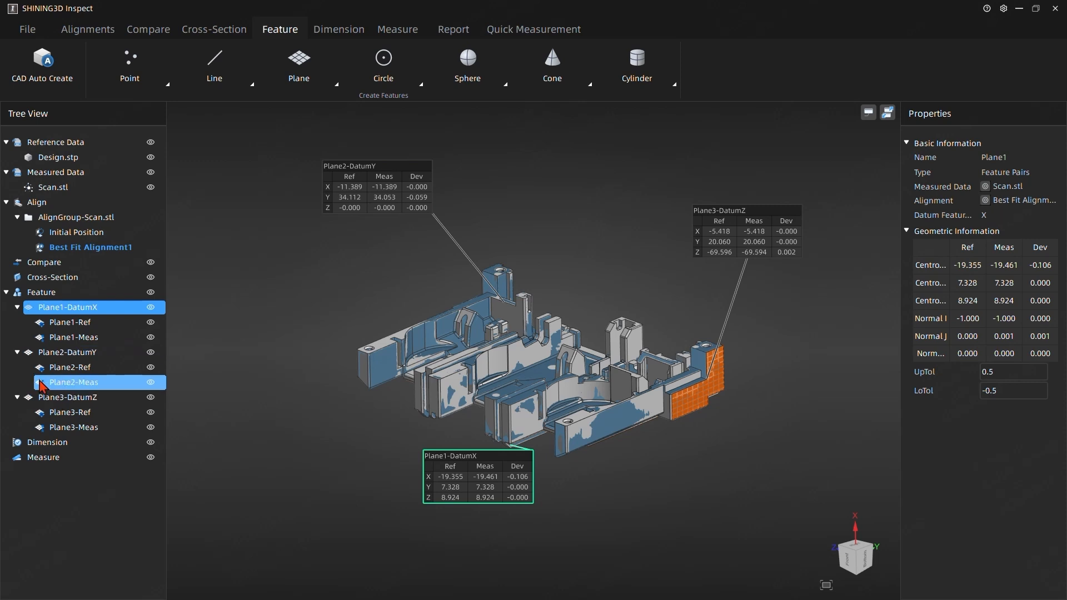
ctrl+click(51, 355)
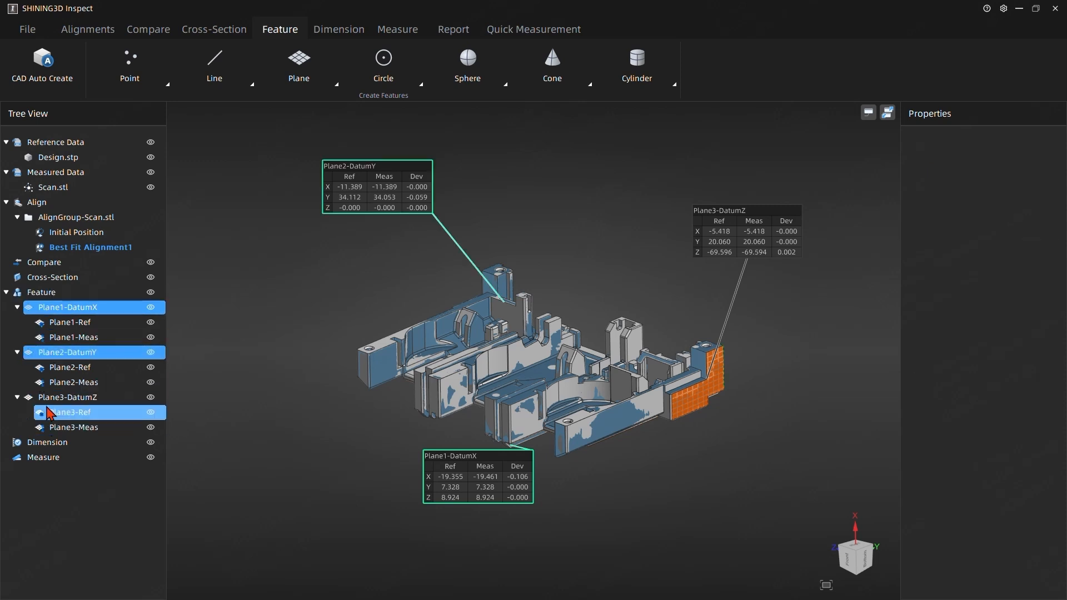
ctrl+click(58, 398)
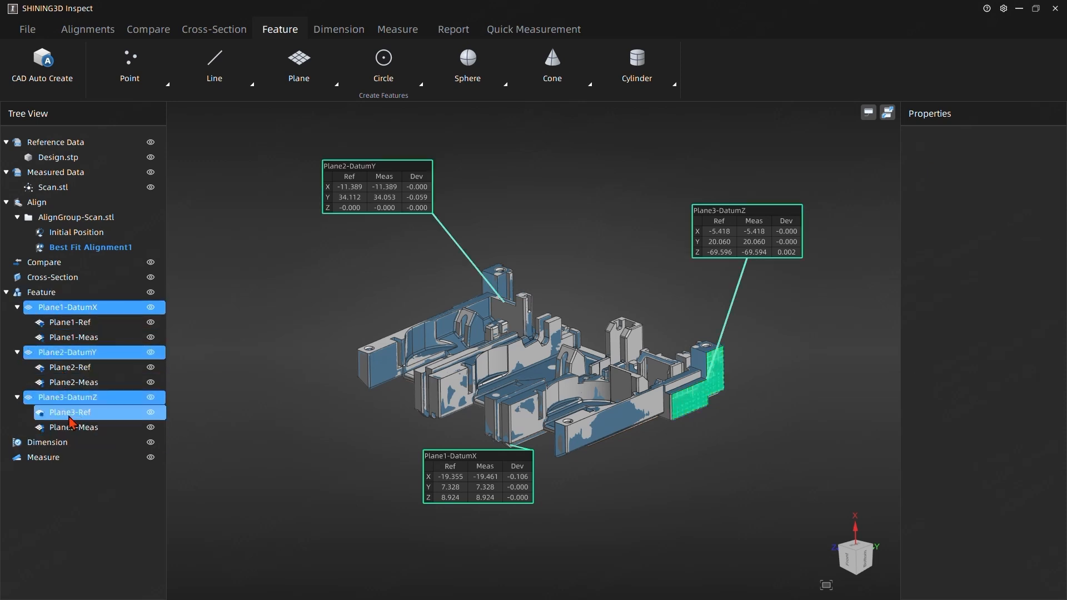
right_click(80, 317)
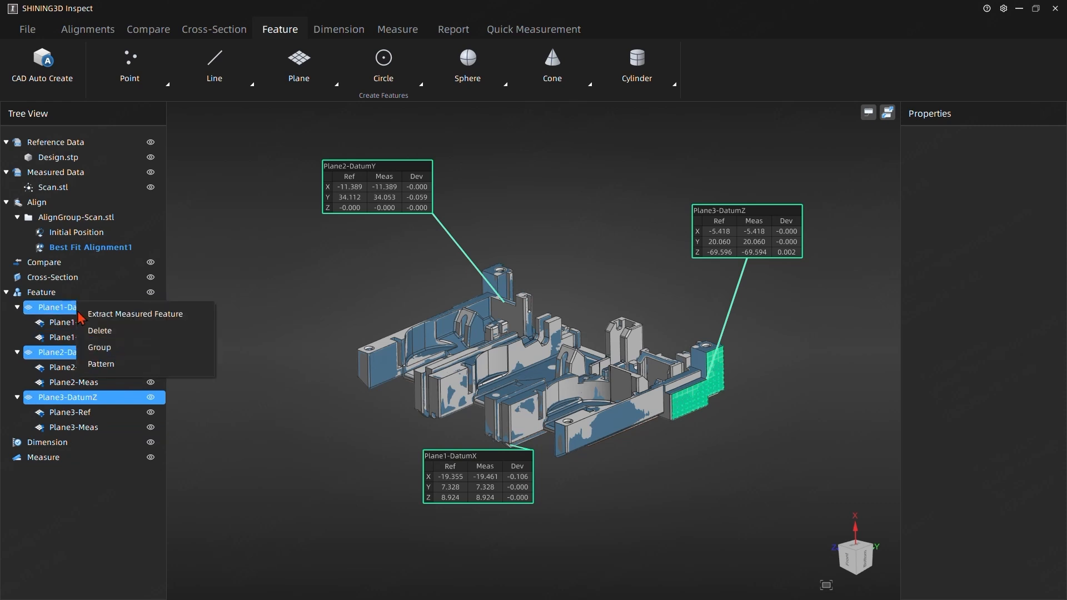
click(107, 347)
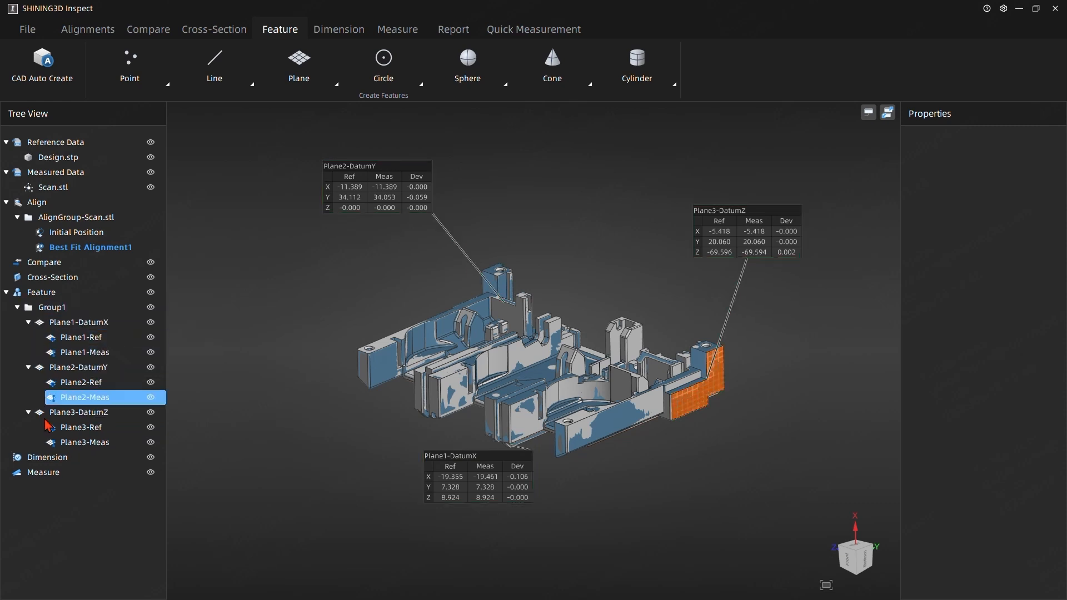
Rename the new feature group to Planesforalignment.
click(60, 314)
double_click(59, 311)
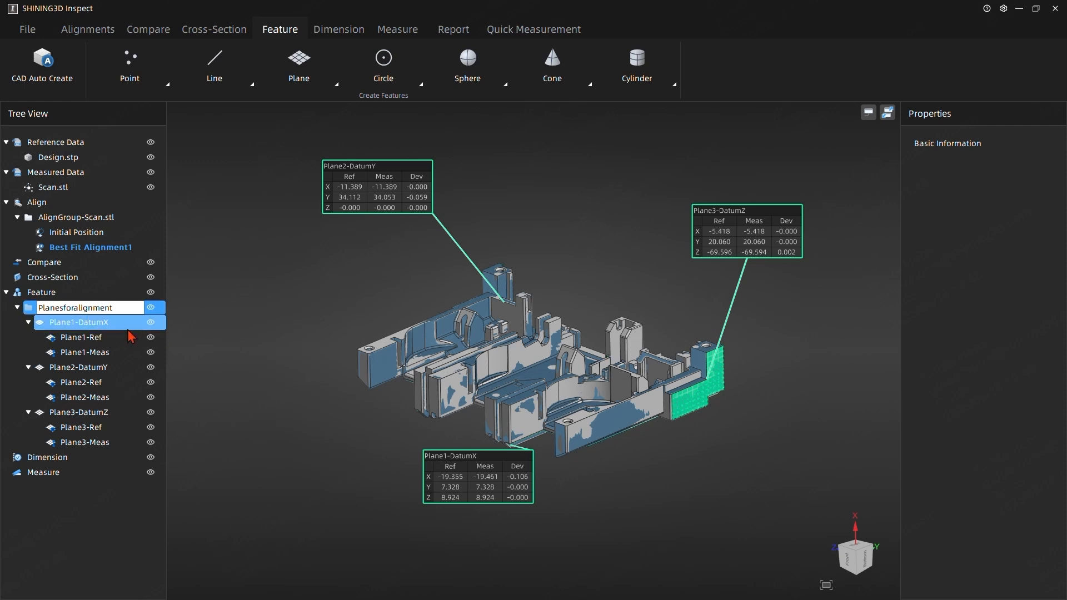
click(267, 398)
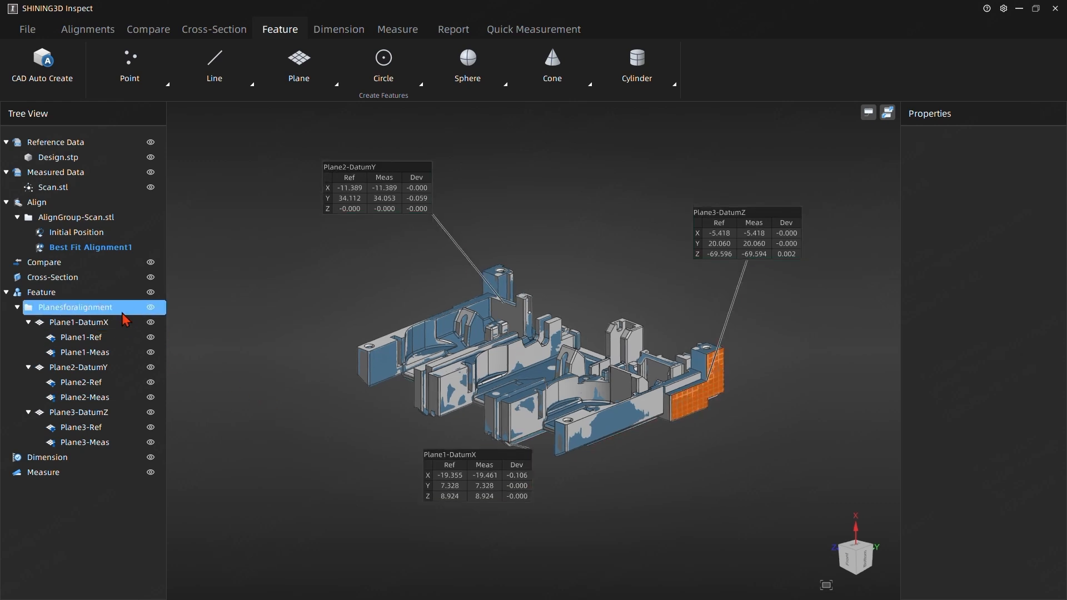
Collapse the Planesforalignment group and hide its planes and annotation tables.
click(17, 308)
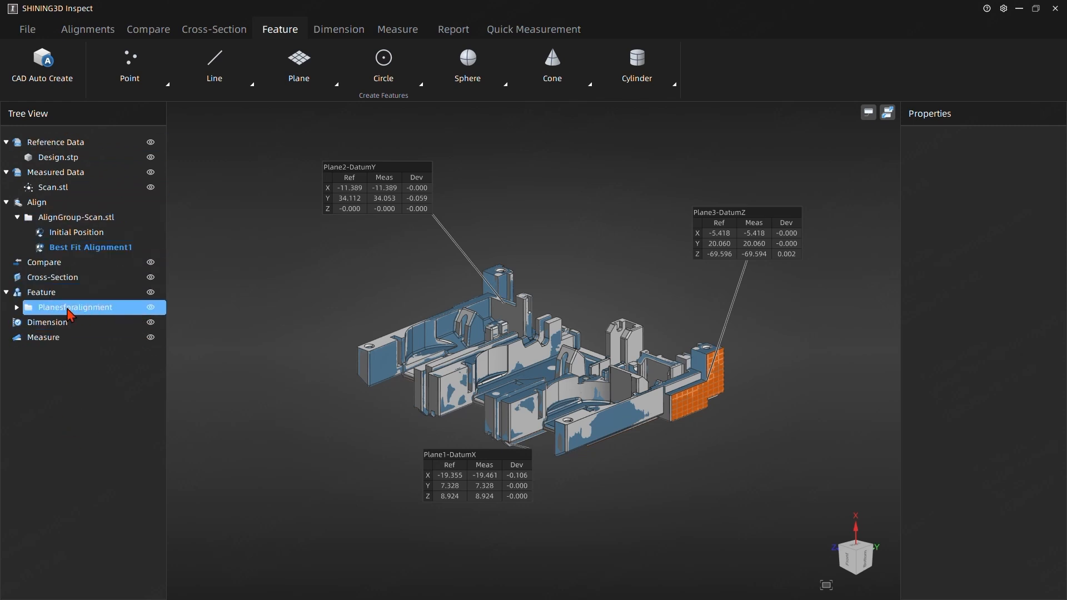
click(150, 308)
click(151, 309)
click(151, 308)
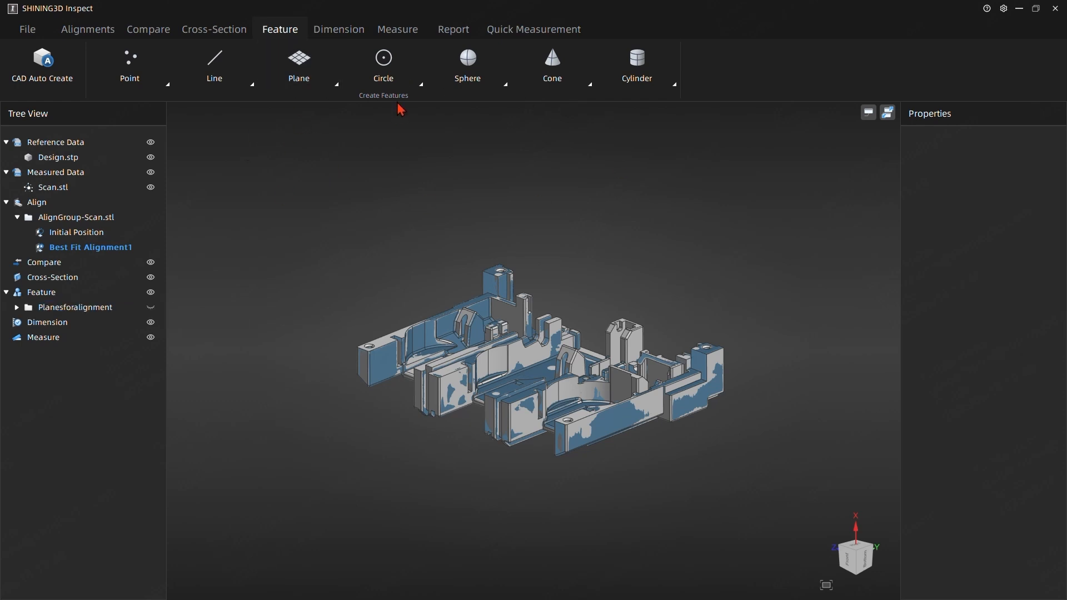
Create a Datum Alignment of Scan.stl with X as Datum 1, Y as Datum 2 and Z as Datum 3.
click(110, 35)
click(477, 76)
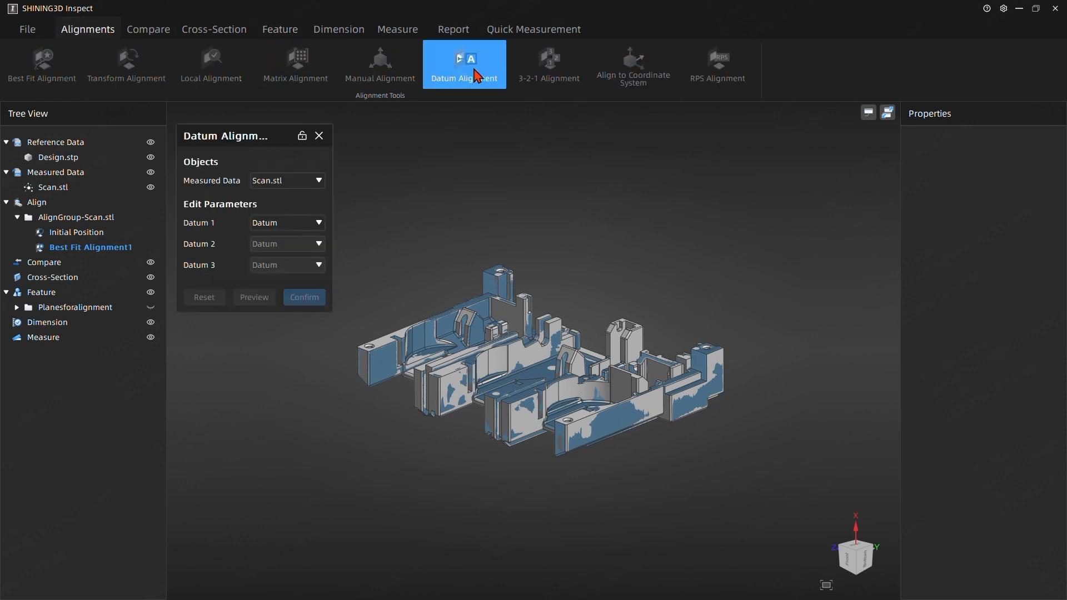
click(289, 225)
click(285, 254)
click(286, 244)
click(278, 282)
click(277, 272)
click(273, 293)
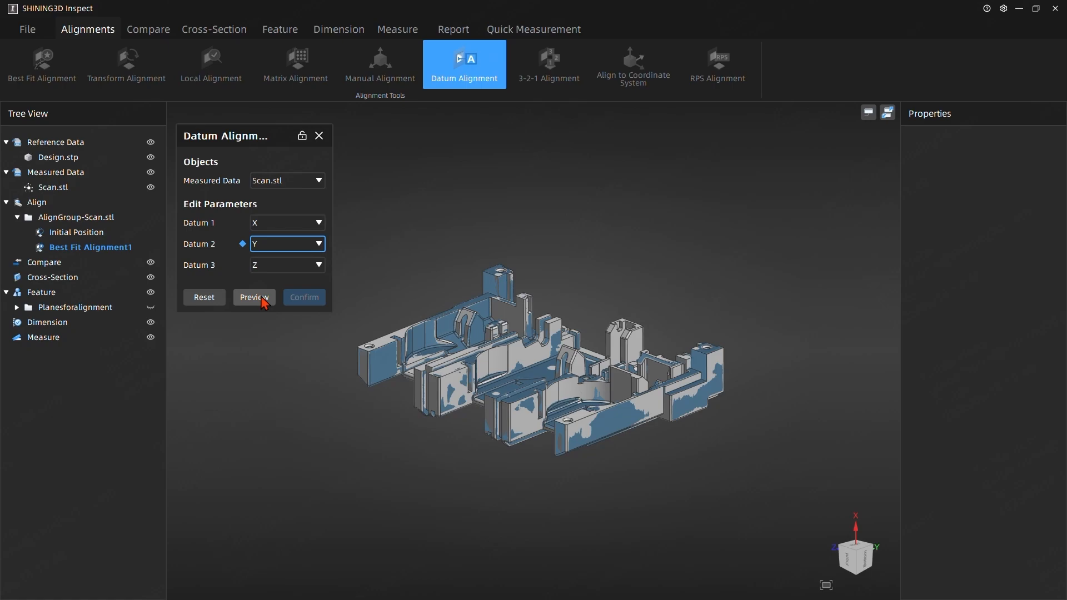
click(259, 300)
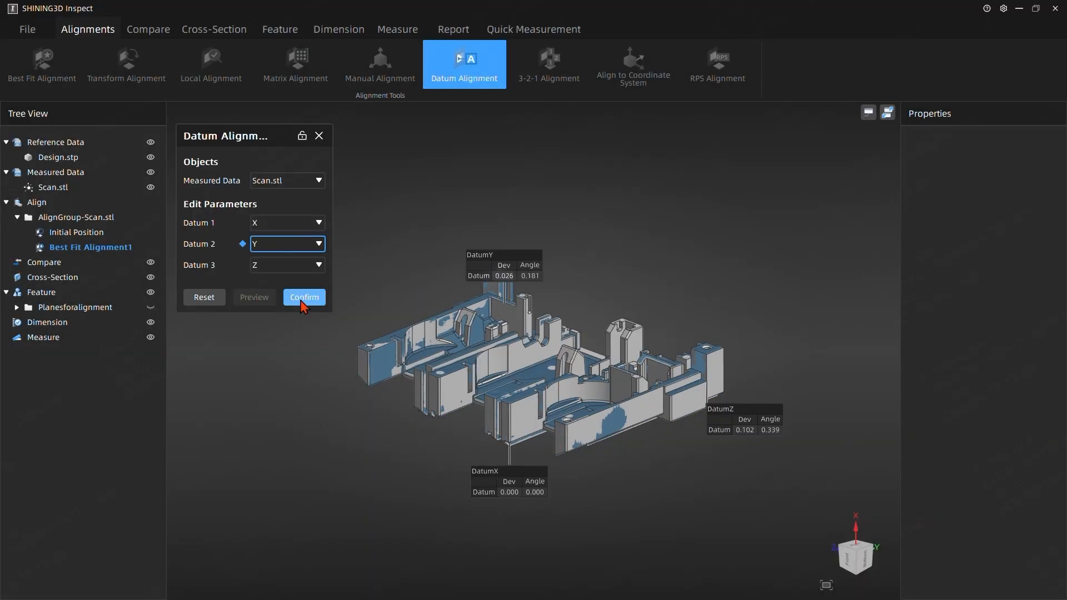
click(303, 299)
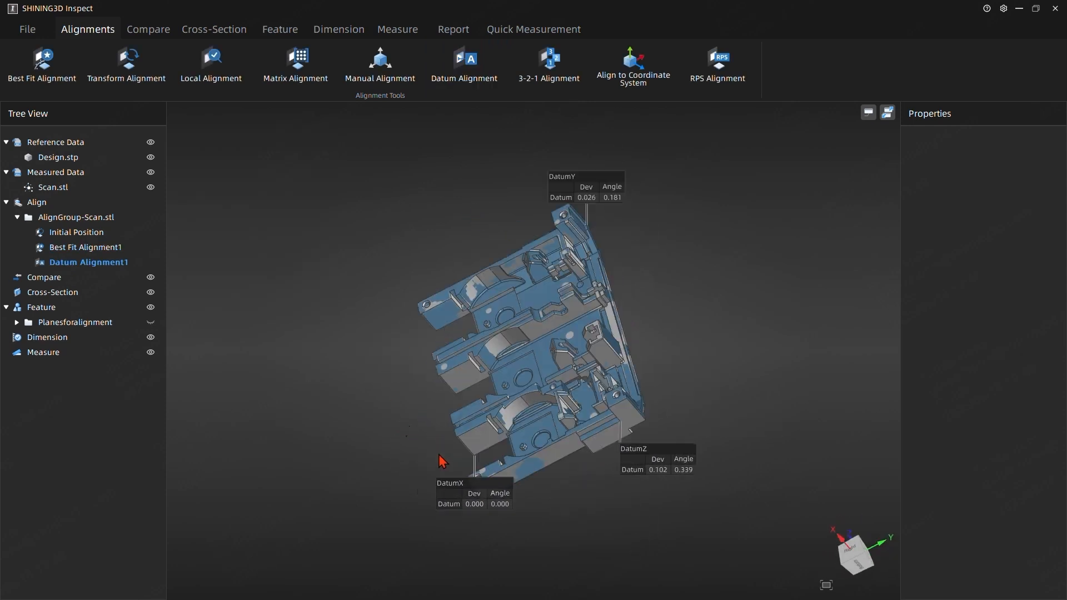
Spread the DatumX, DatumY and DatumZ deviation labels into the free space around the model.
middle_drag(610, 371, 556, 375)
drag(748, 381, 792, 303)
drag(495, 260, 427, 212)
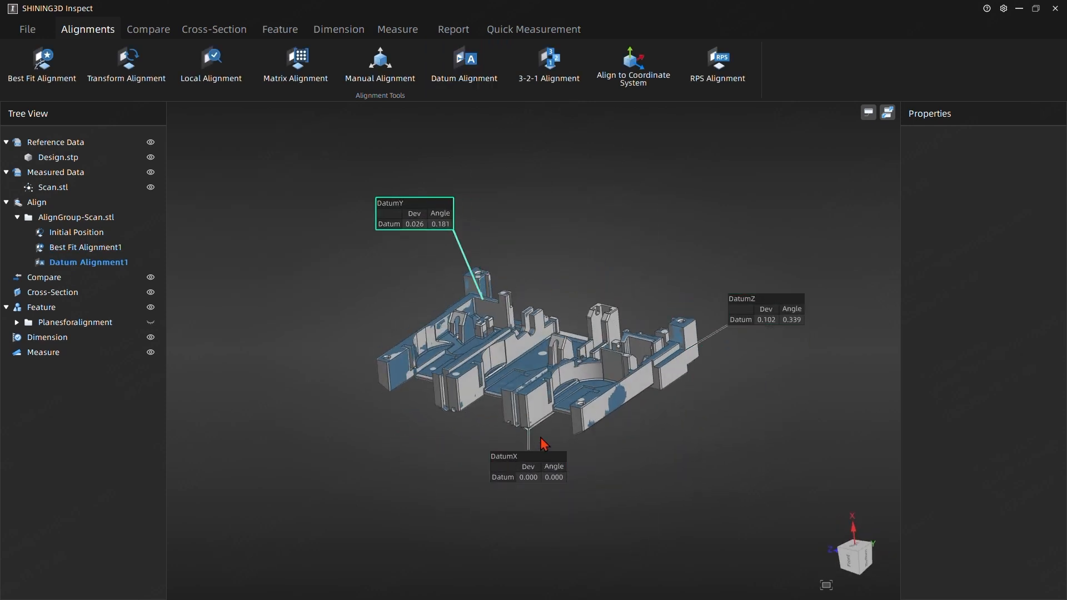
middle_drag(539, 436, 537, 447)
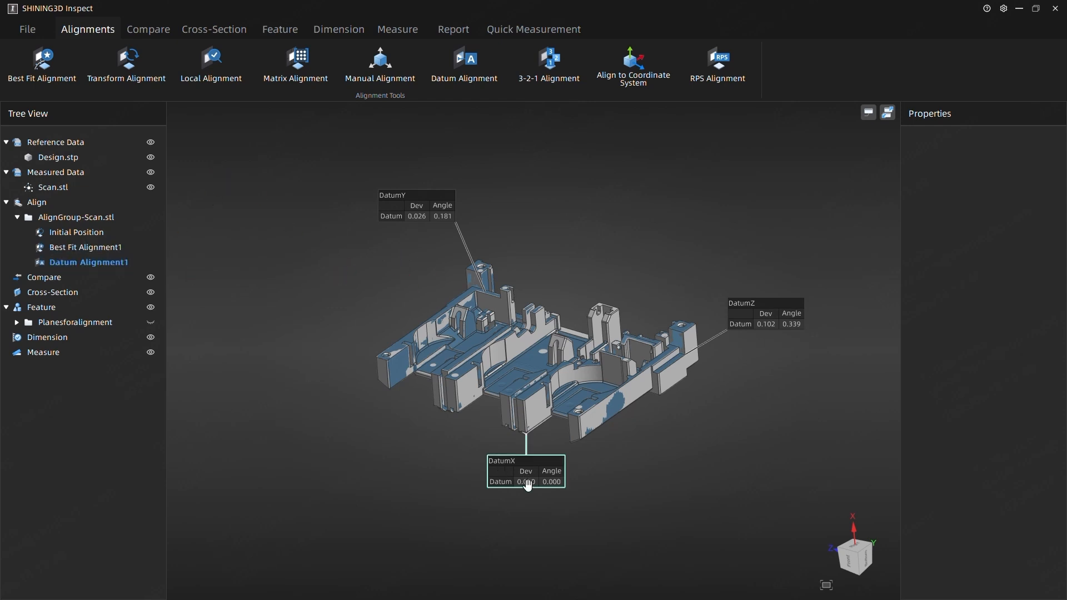
drag(527, 484, 469, 493)
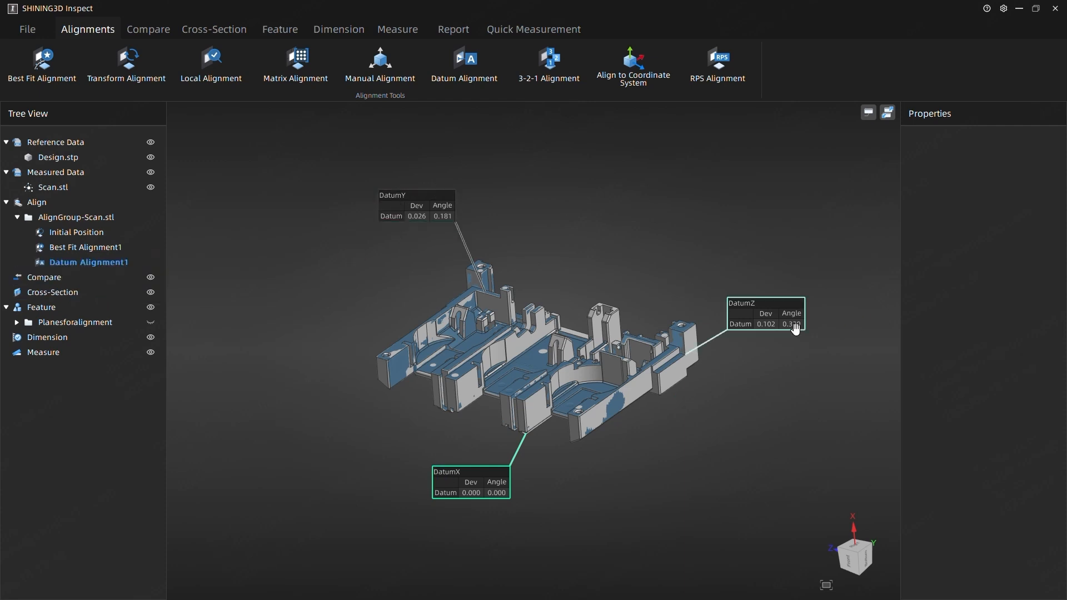
Hide the datum alignment's deviation labels and the Scan.stl mesh, leaving only the CAD design displayed.
click(97, 269)
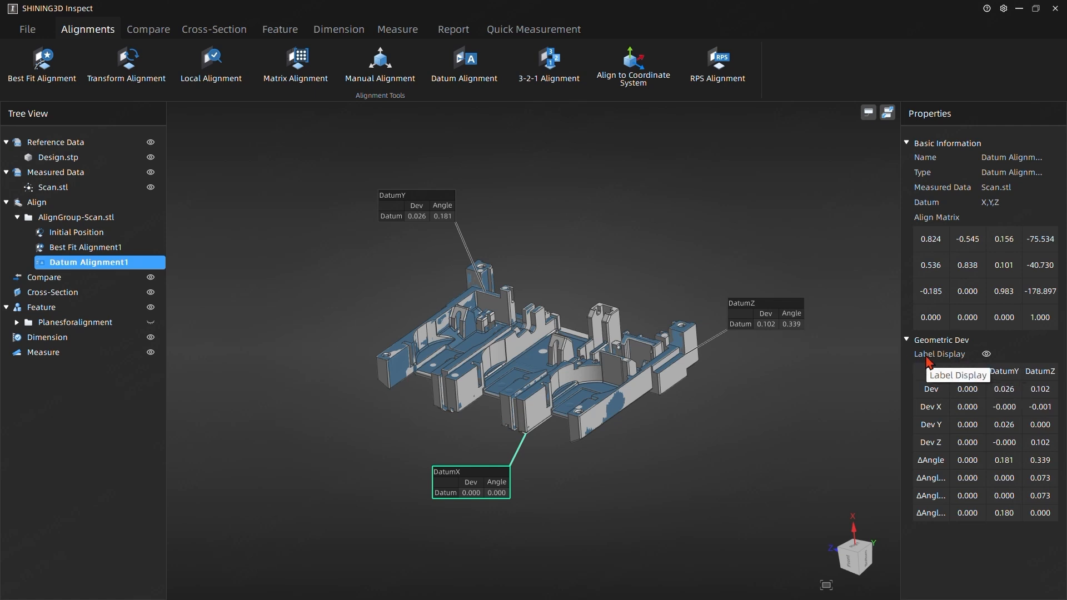
click(987, 355)
click(986, 355)
click(987, 354)
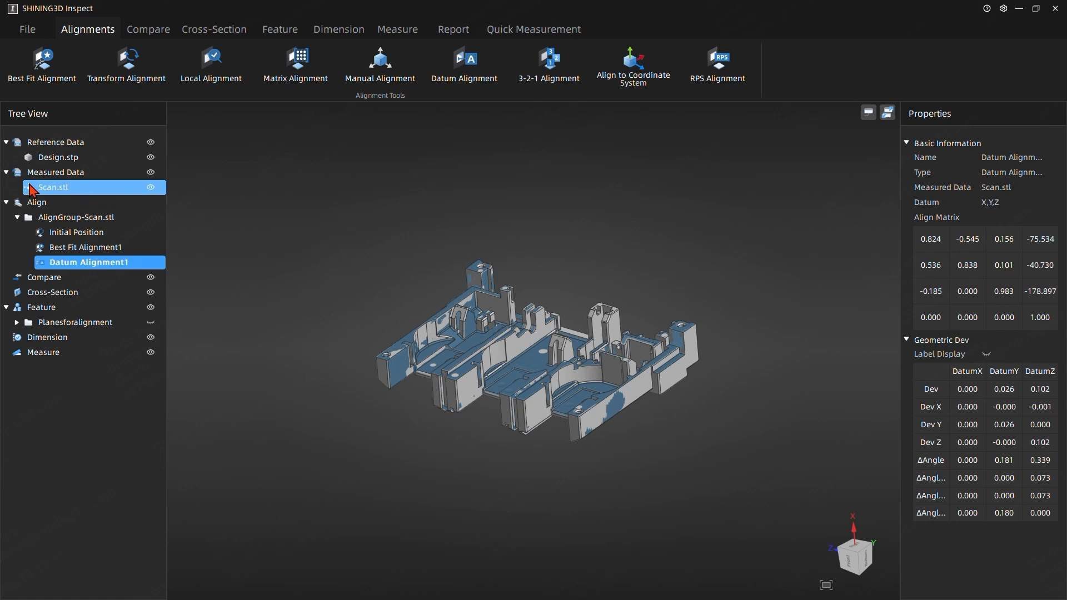
click(150, 187)
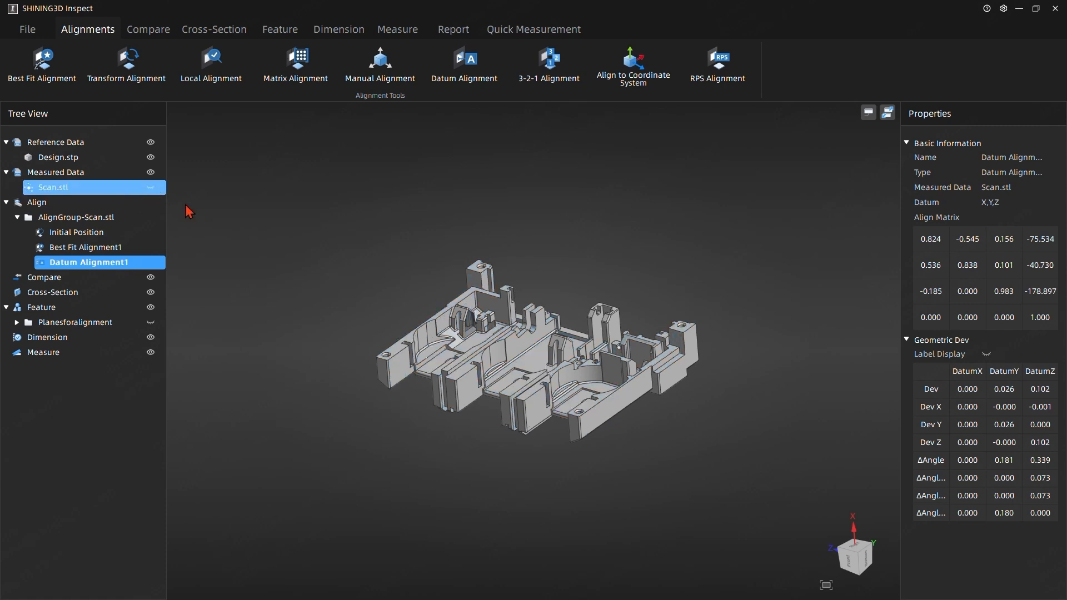
click(528, 218)
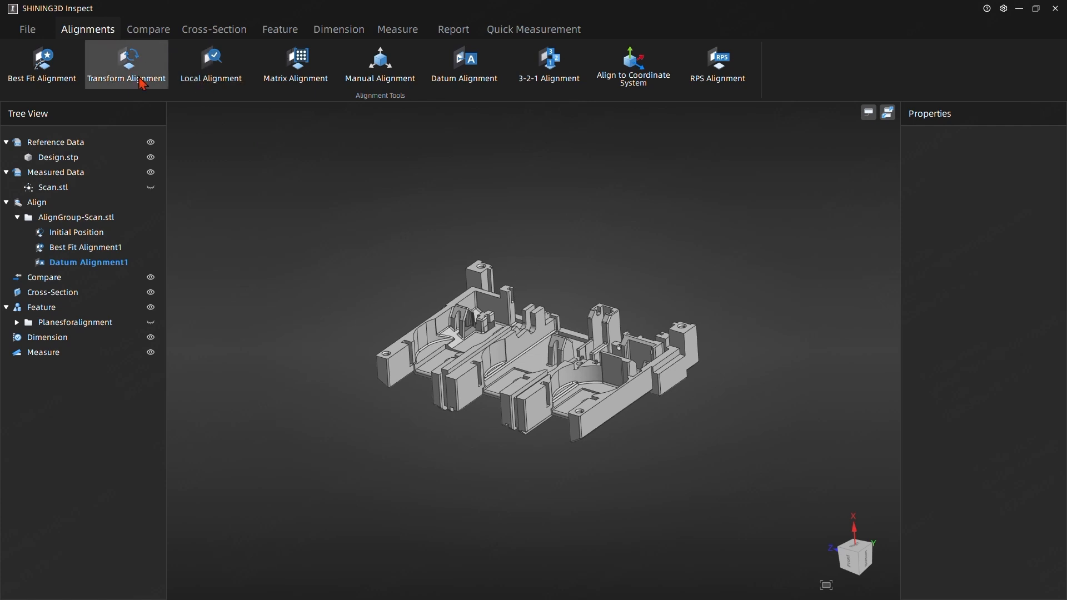
Start a 3D Compare of Scan.stl against Design.stp with the datum alignment as the aligned object.
click(142, 33)
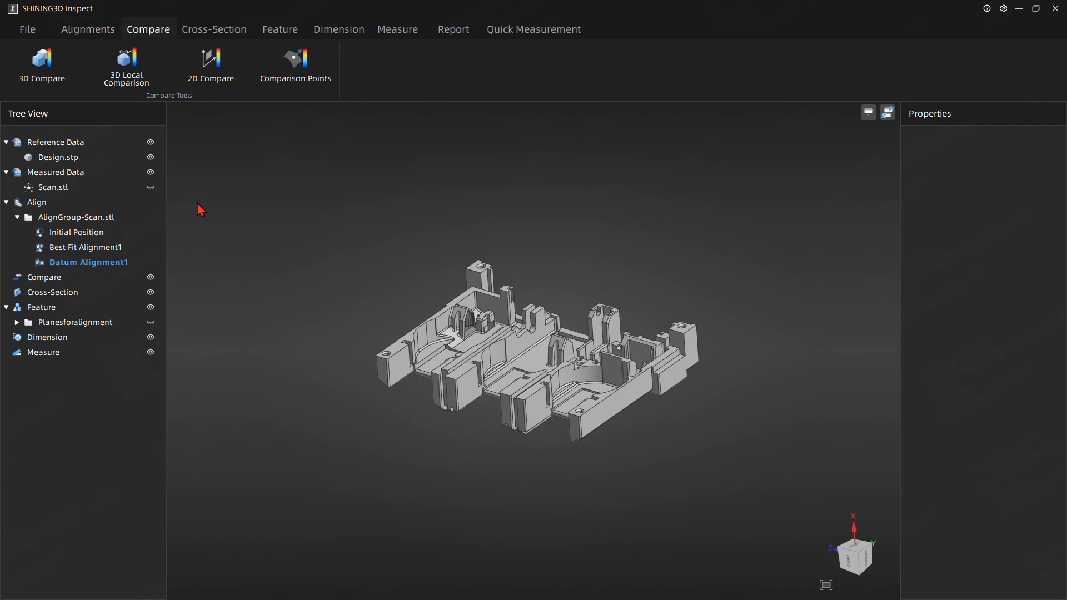
click(55, 79)
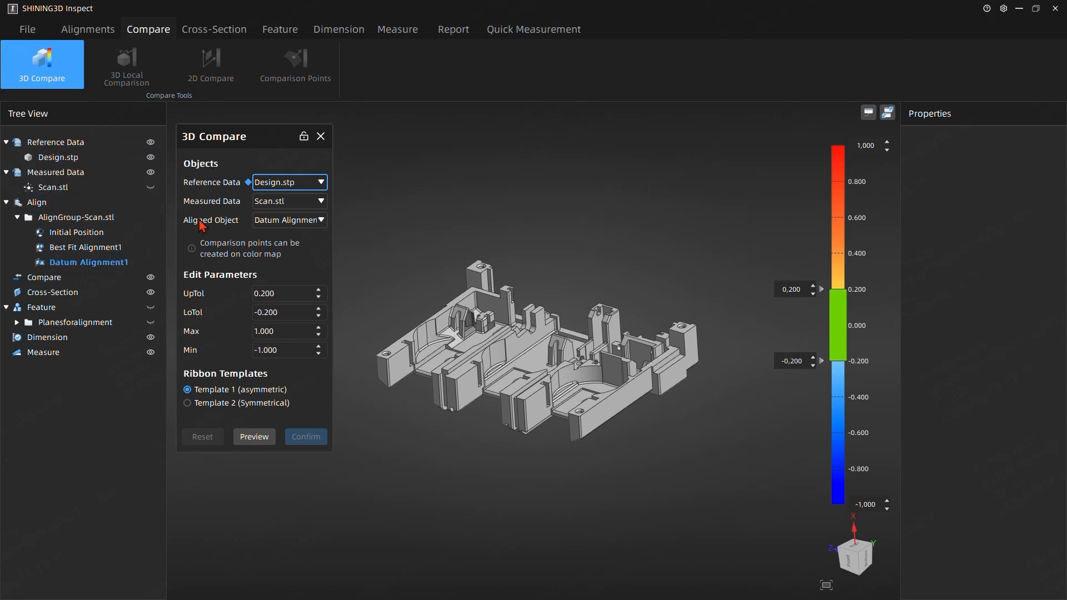
click(318, 222)
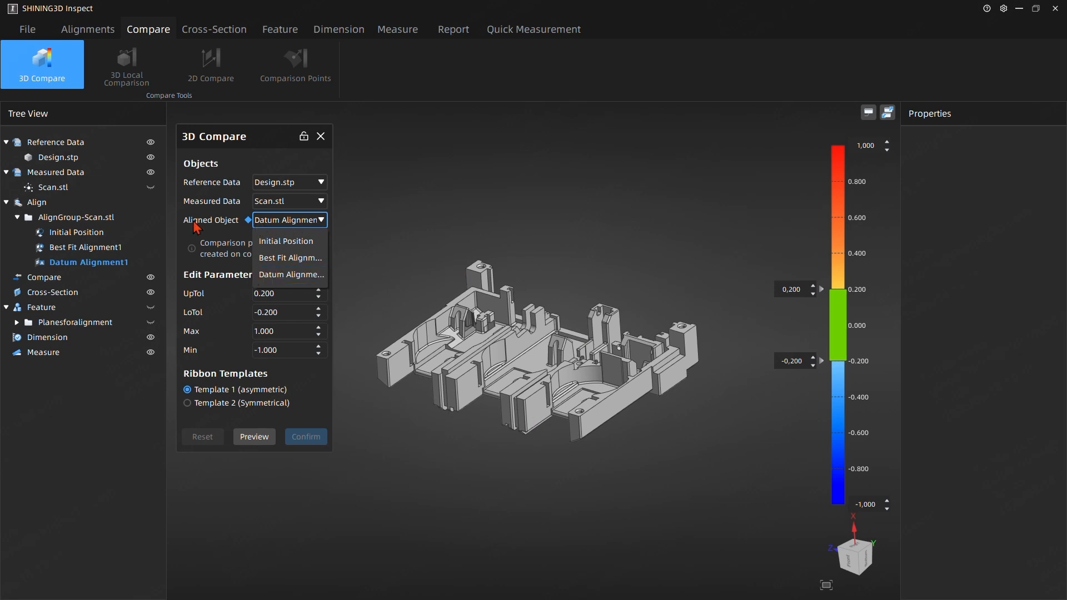
click(284, 279)
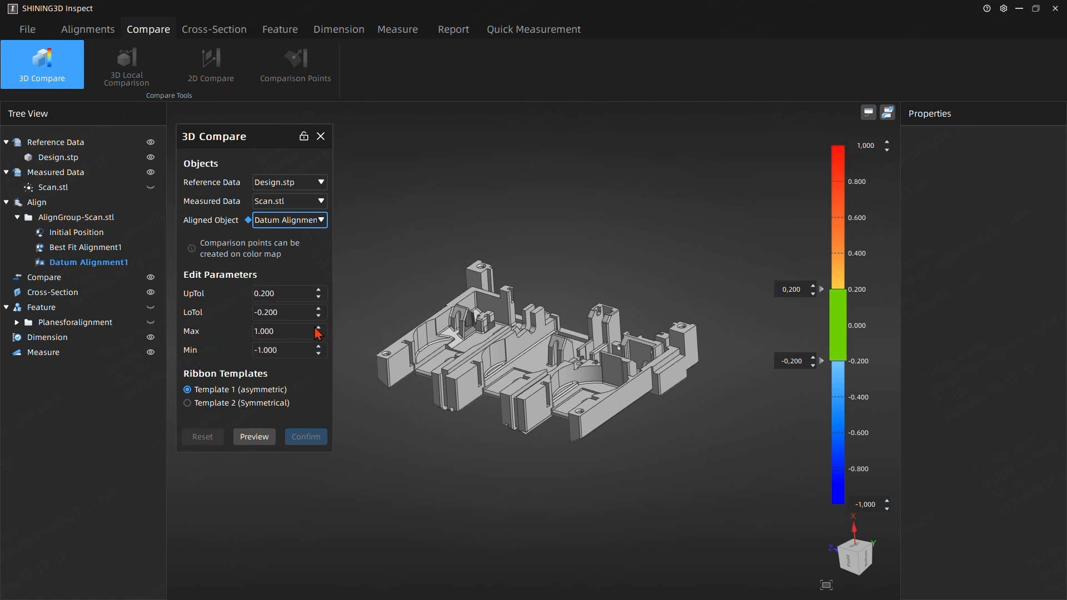
Set the comparison's maximum deviation to 2.000 and use the asymmetric ribbon template (Template 1).
drag(288, 334, 256, 323)
text(2)
key(Return)
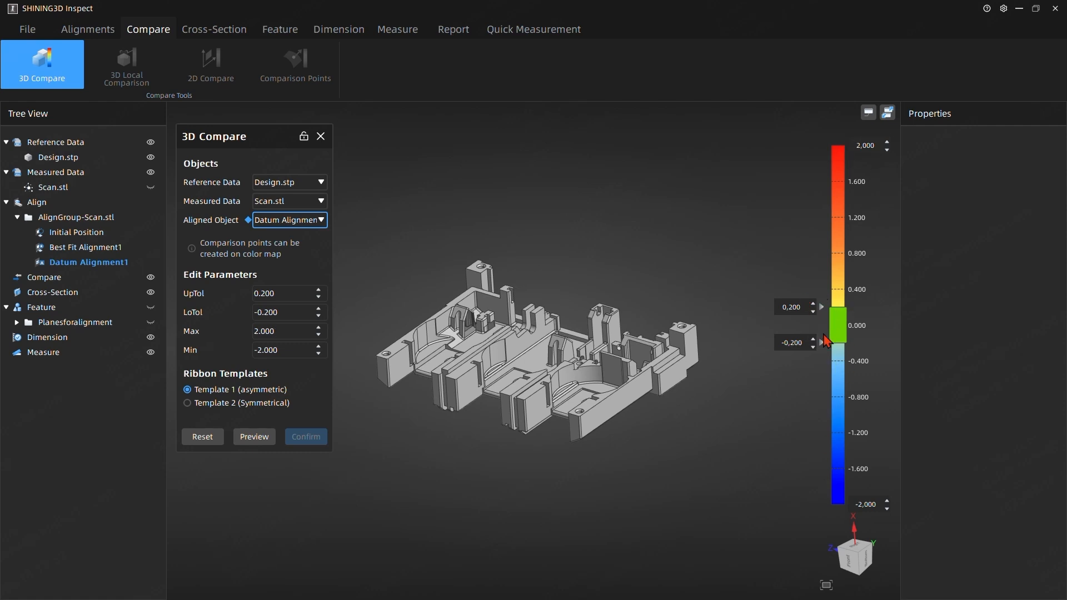
click(193, 407)
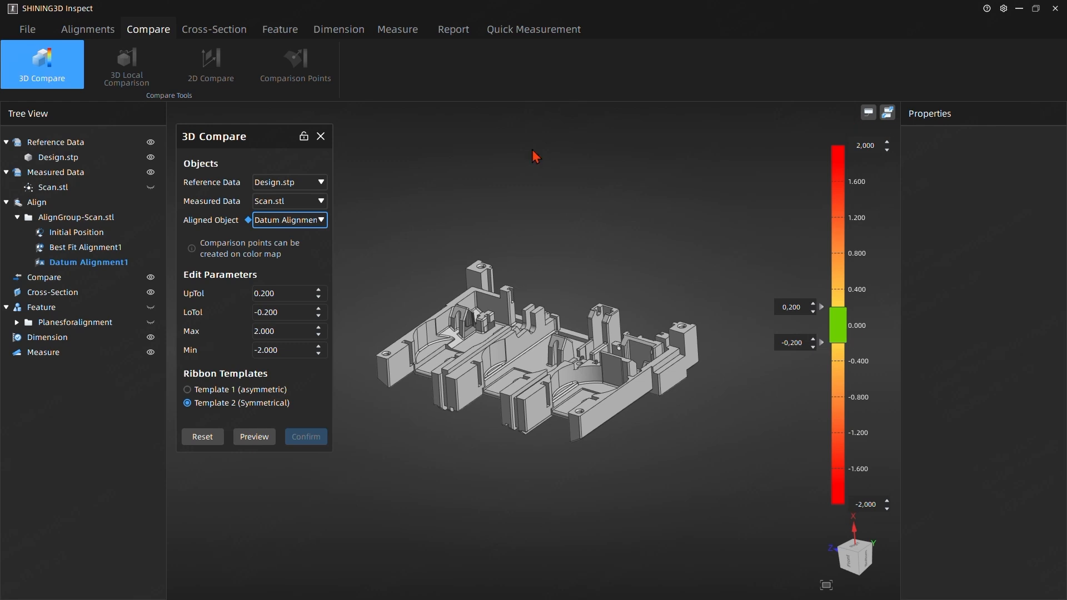
click(191, 391)
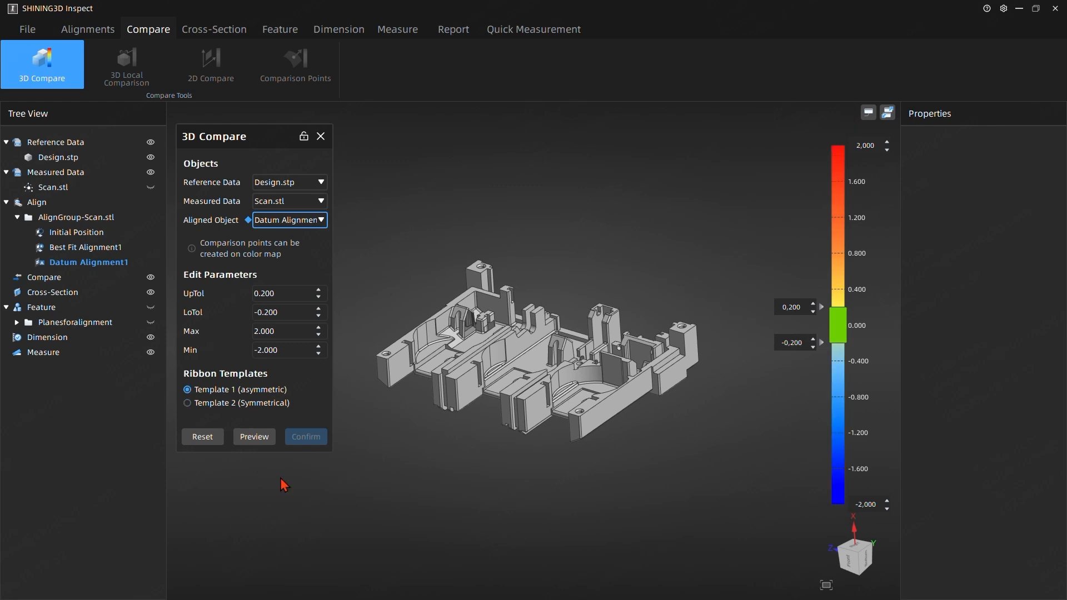
Preview the color map and add deviation labels on the middle bay's round feature, the flat floor behind it and a front post's side.
click(256, 439)
drag(552, 175, 537, 224)
scroll(511, 339, up, 3)
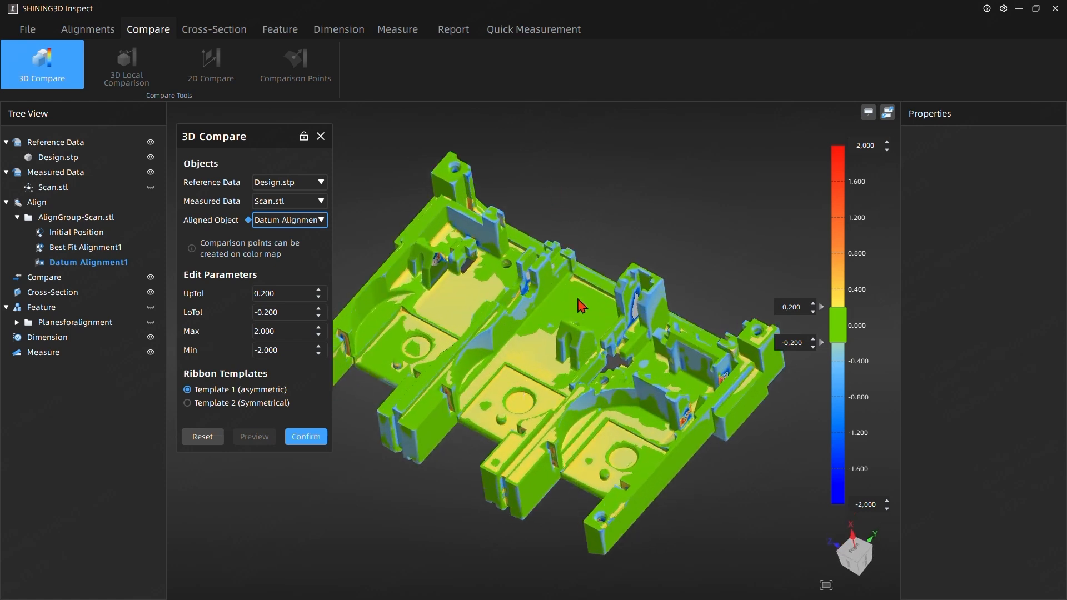
click(518, 402)
click(583, 306)
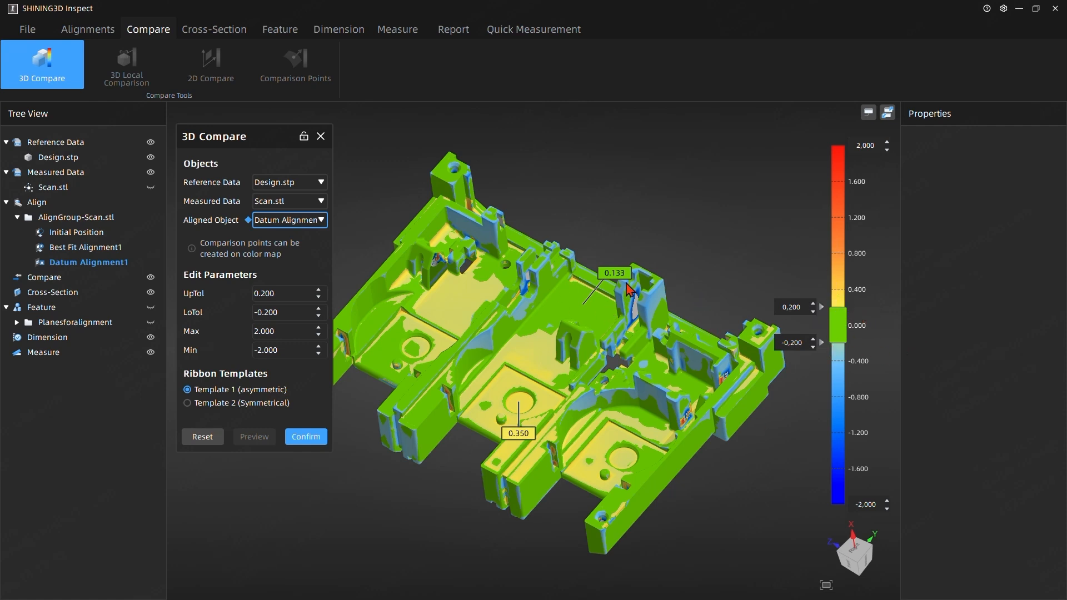
click(387, 431)
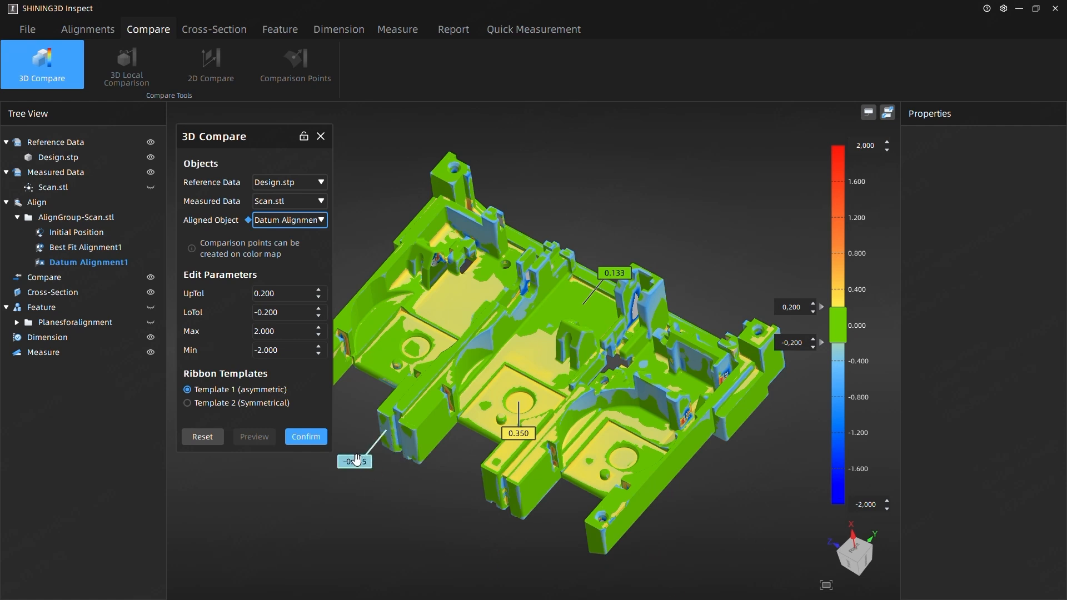
Move the three point deviation labels off the color map into the empty space around the part.
drag(357, 460, 314, 518)
drag(518, 433, 382, 523)
drag(609, 269, 584, 198)
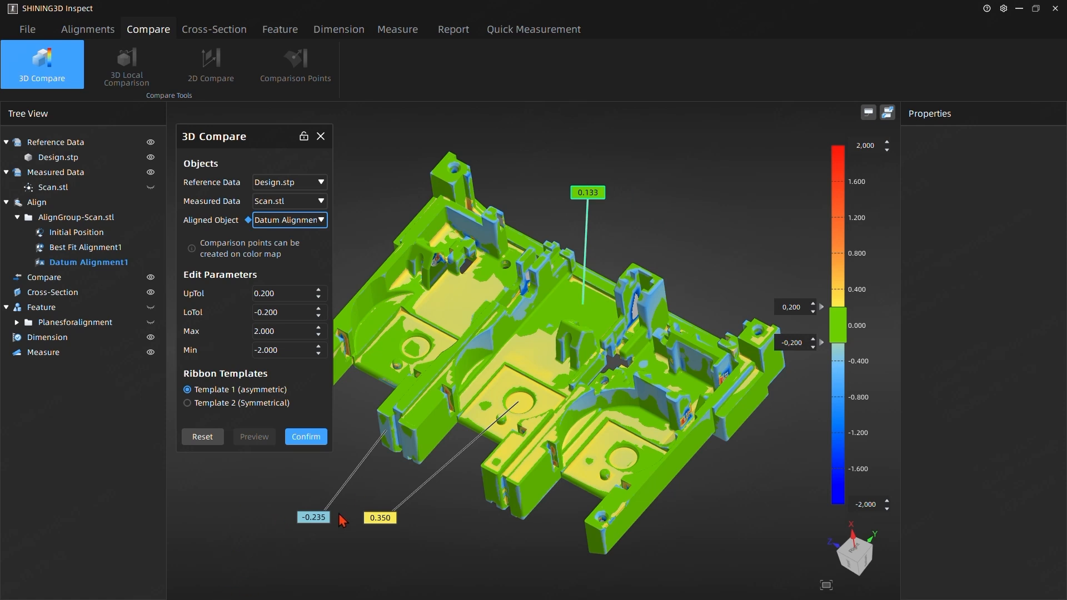
drag(320, 518, 319, 519)
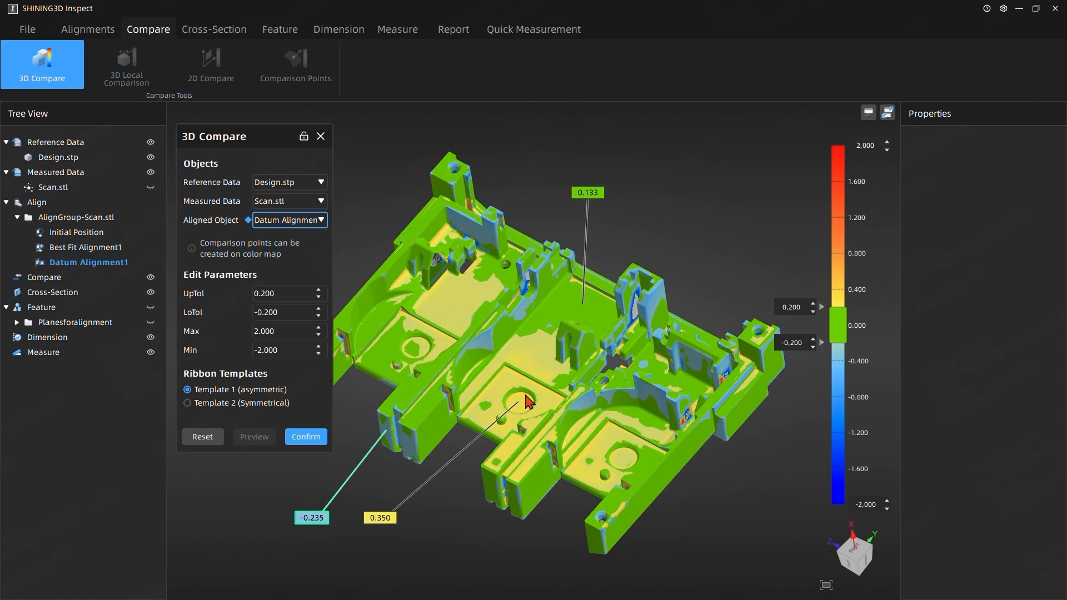
Confirm the 3D comparison and display its properties with the deviation statistics.
click(305, 437)
click(118, 293)
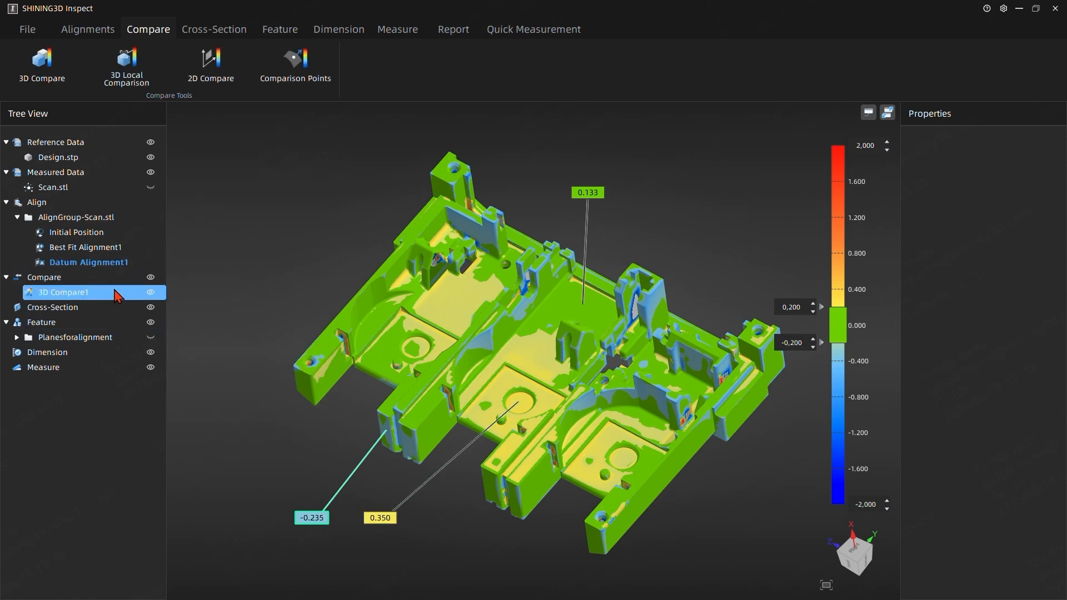
click(54, 295)
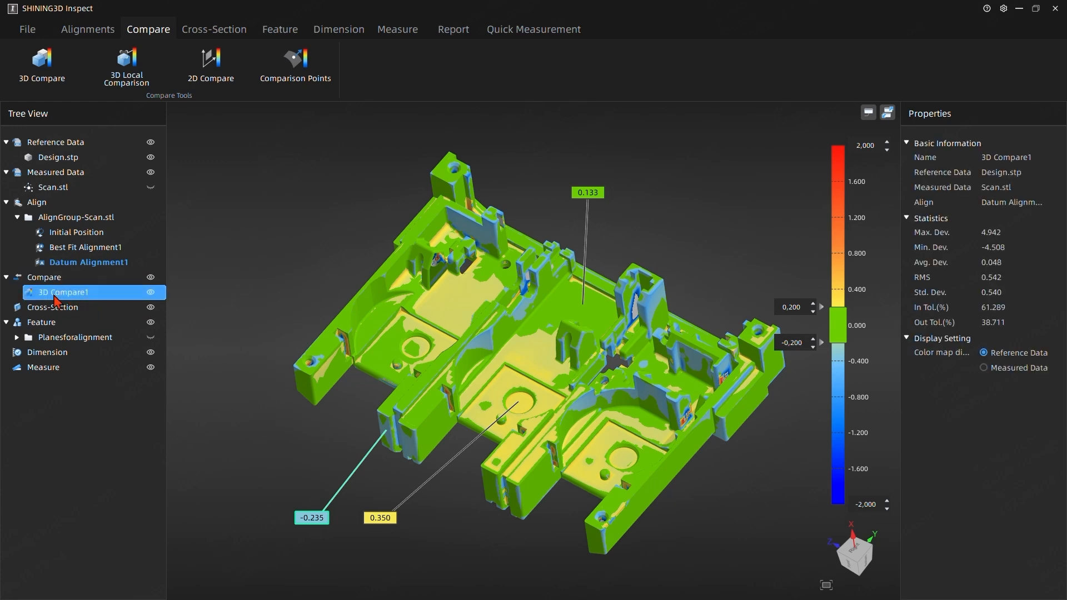
Add the full 3D comparison to the report and hide its color map.
click(435, 34)
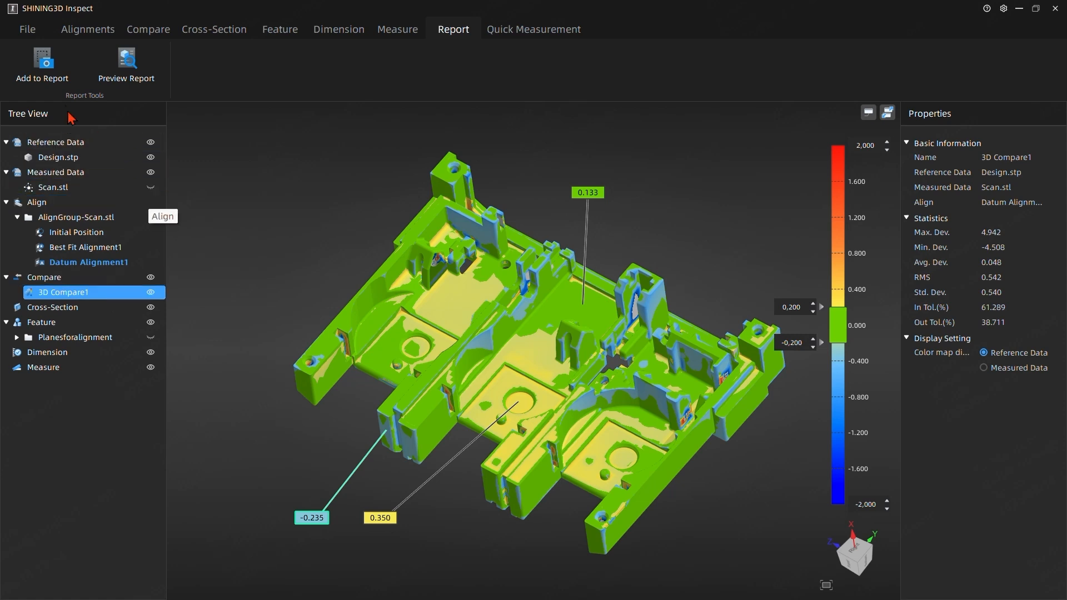
click(58, 80)
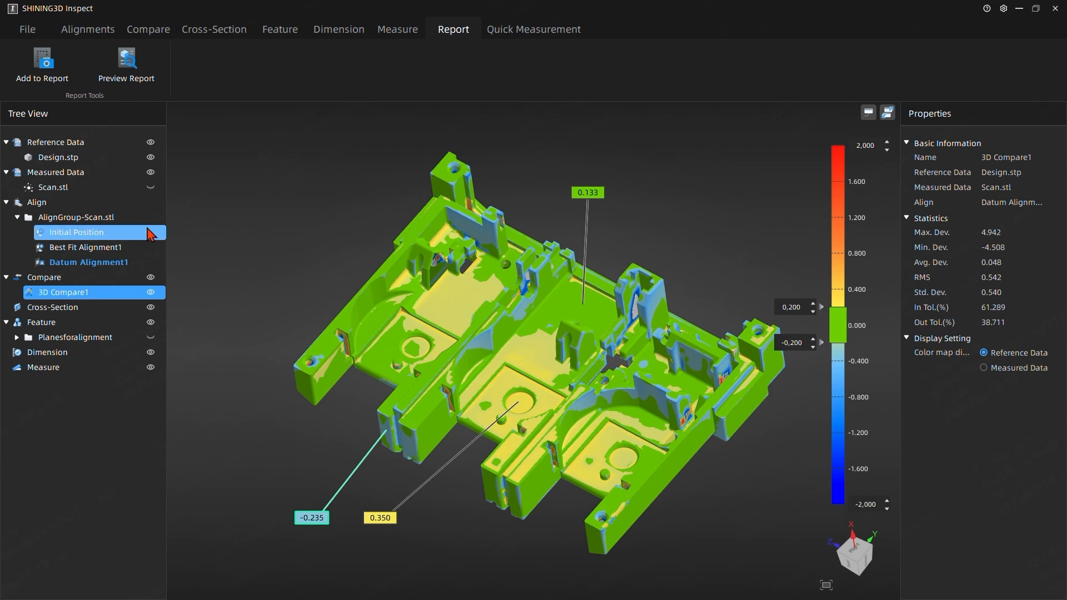
click(292, 286)
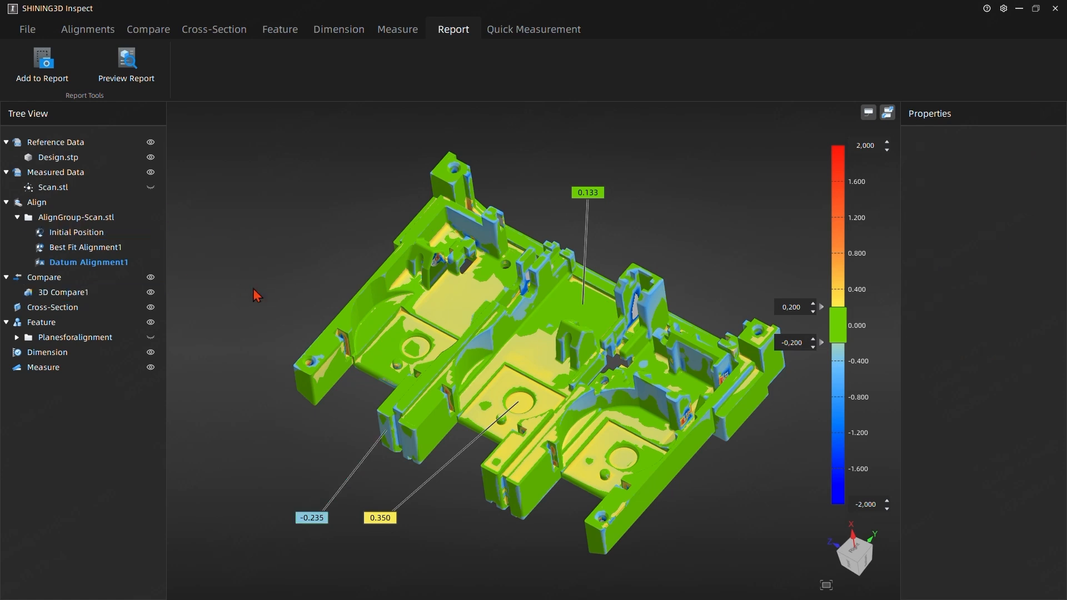
click(151, 292)
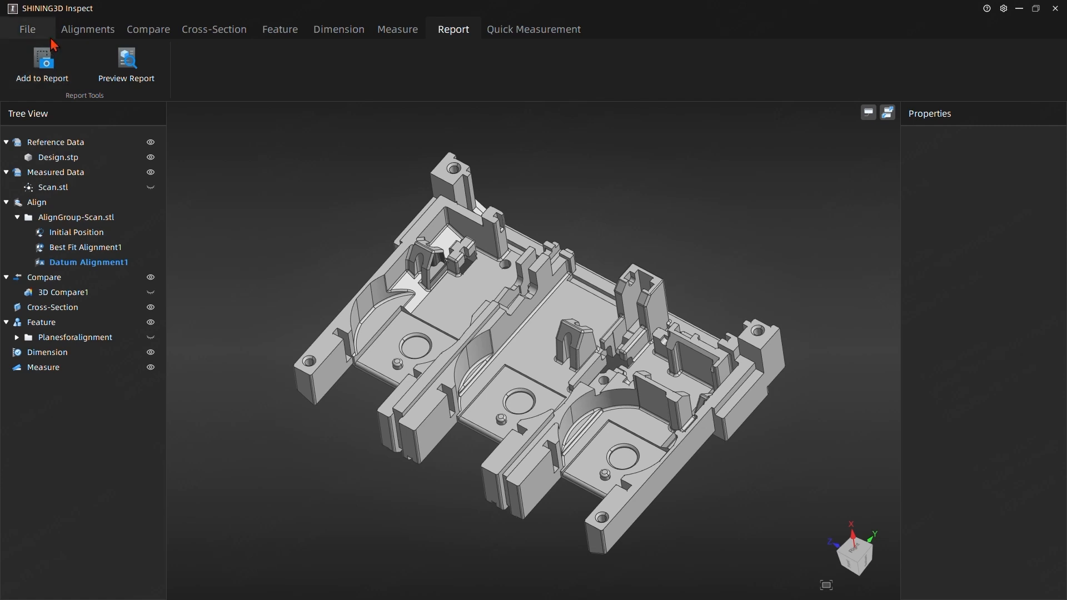
Start a 3D Local Comparison on Design.stp and select the side, front and sloped upper faces of the middle bay's slotted post.
click(137, 31)
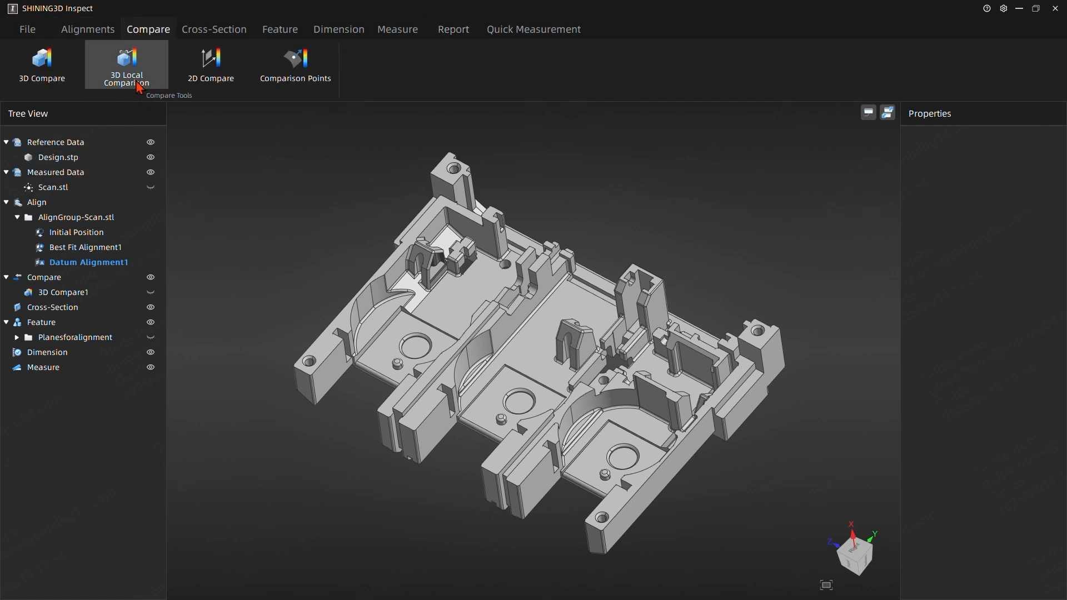
click(139, 87)
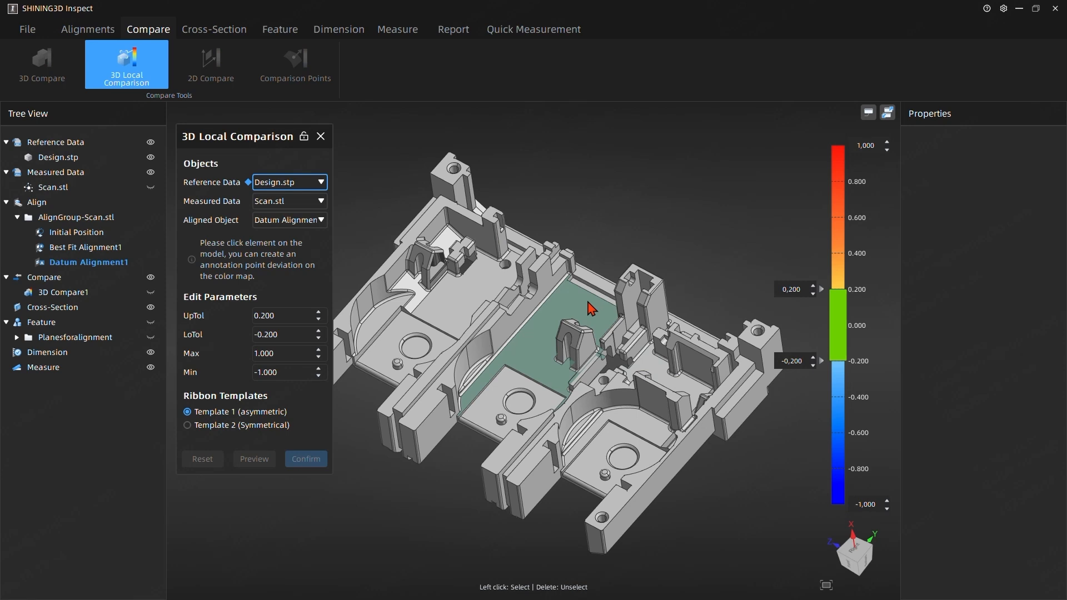
drag(390, 518, 465, 342)
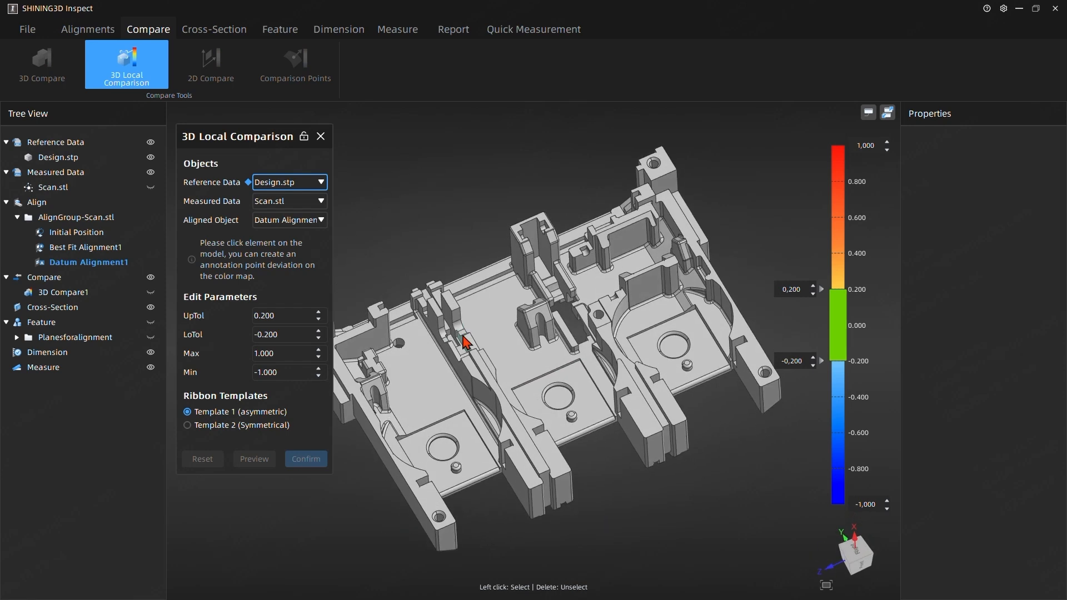
drag(470, 232, 486, 193)
drag(521, 376, 606, 326)
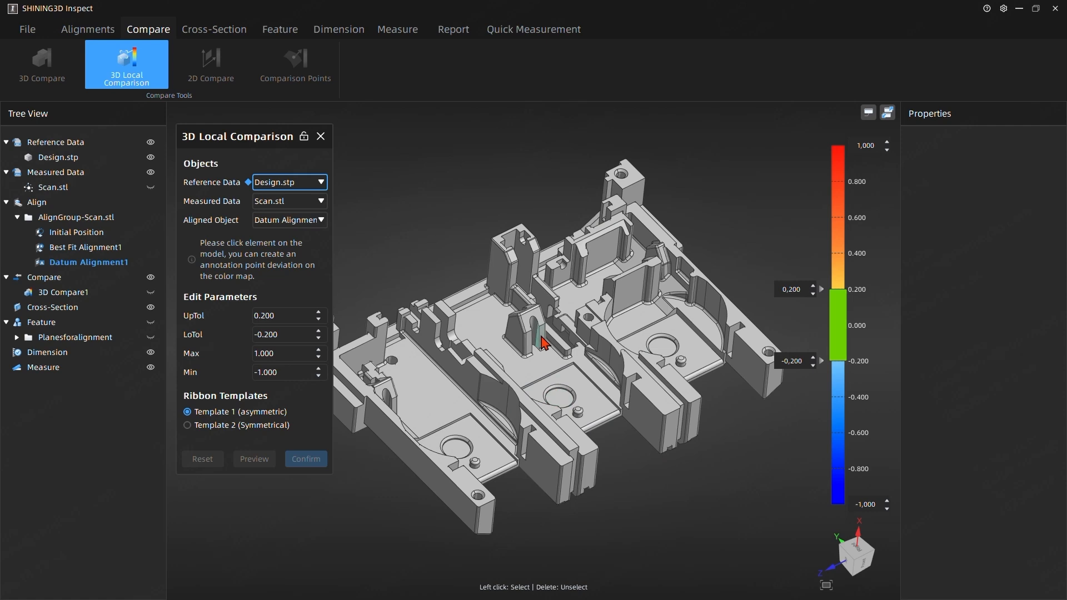
scroll(542, 341, up, 4)
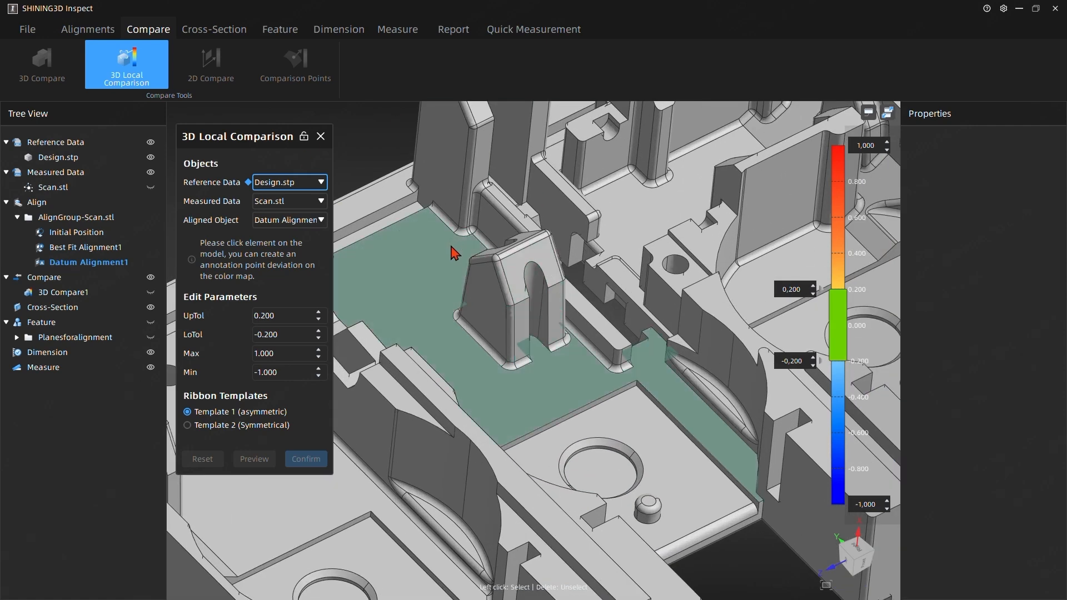
click(485, 300)
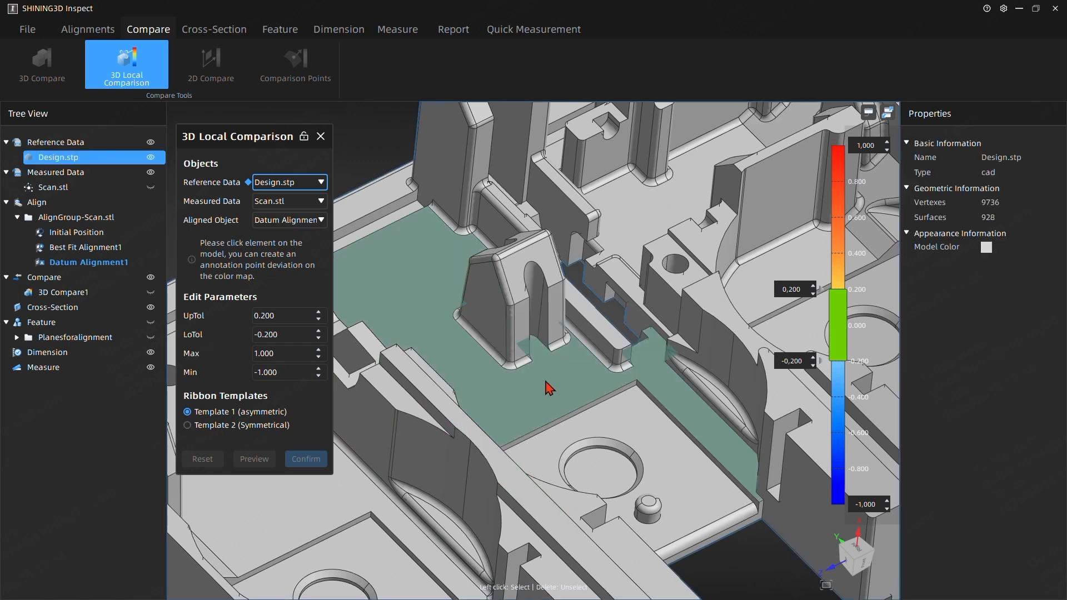
click(485, 308)
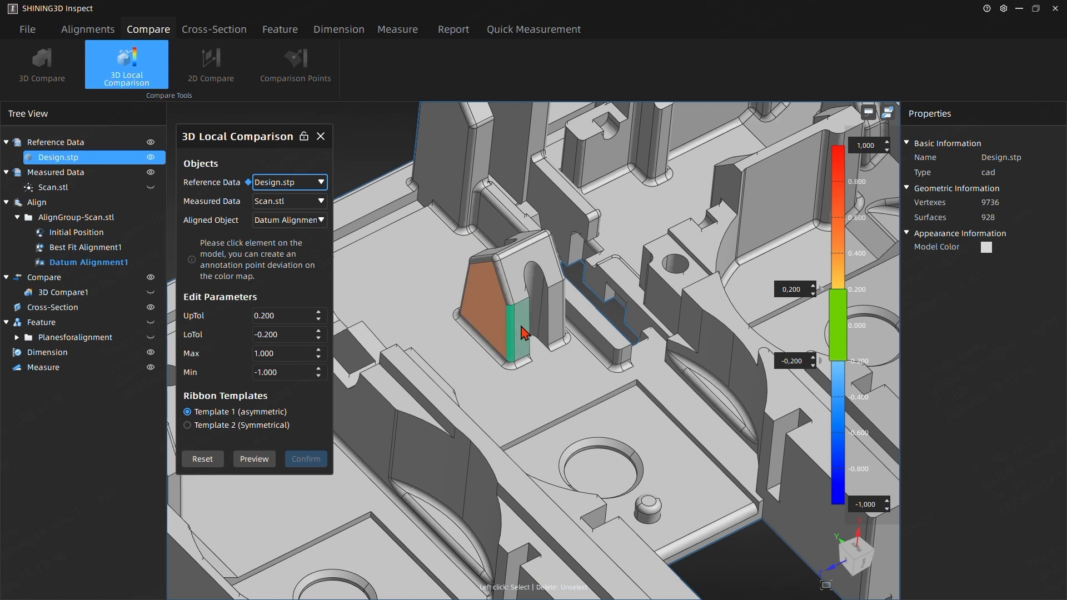
click(525, 330)
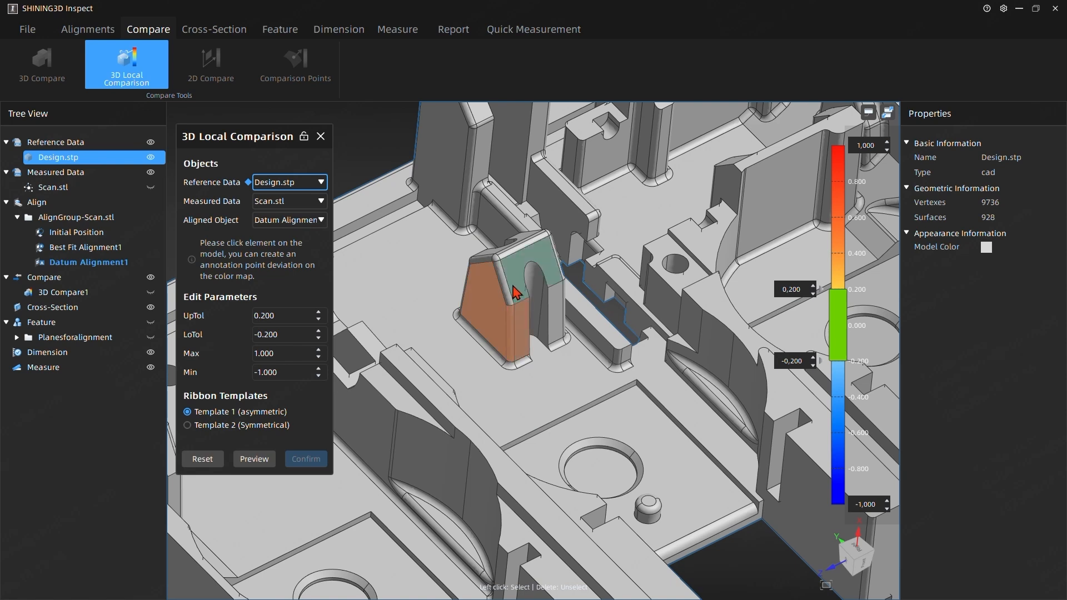
click(509, 288)
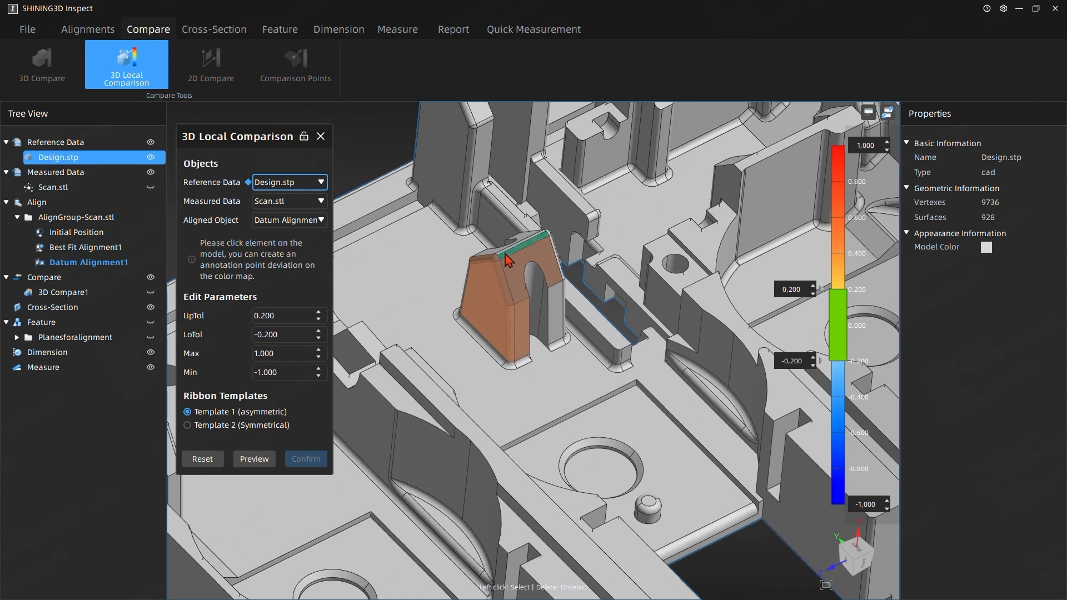
click(495, 259)
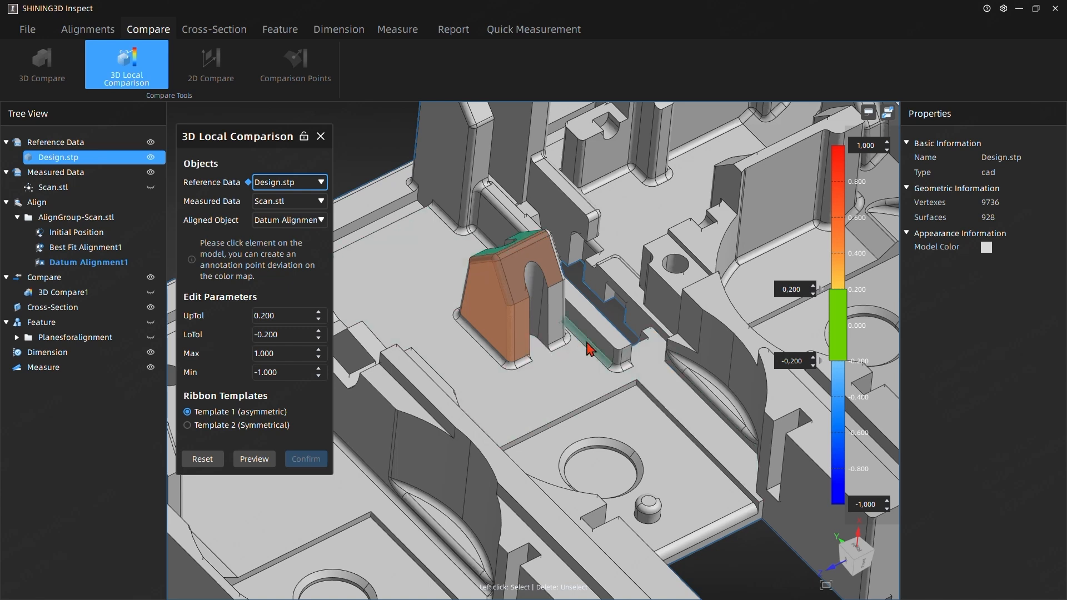
Add the slotted post's remaining outer, top-edge and inner slot faces to the local comparison selection.
middle_drag(602, 305, 590, 301)
click(605, 266)
click(592, 236)
click(573, 223)
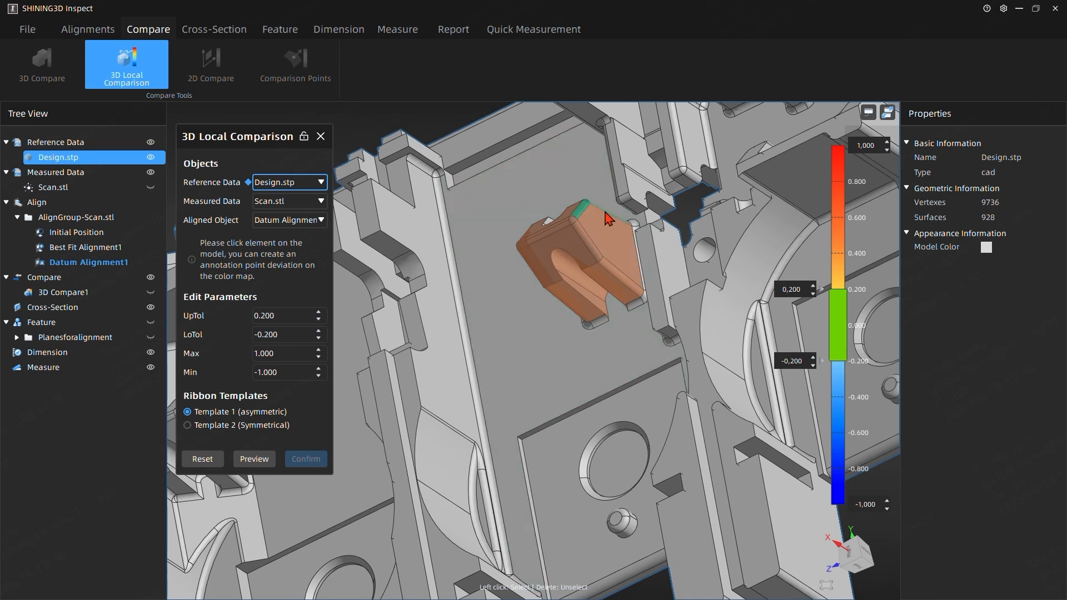
middle_drag(482, 460, 428, 427)
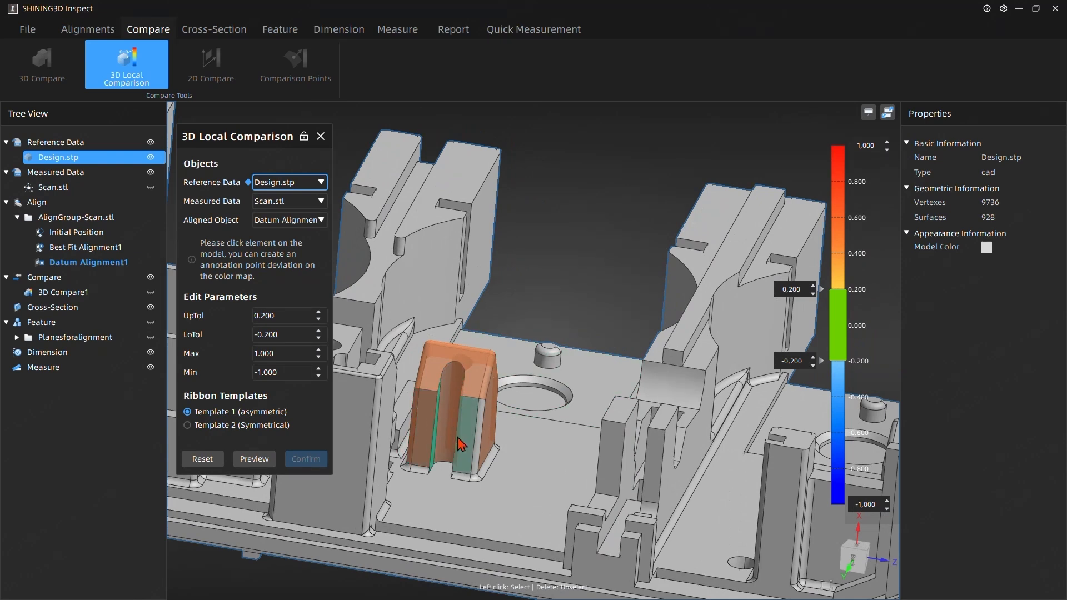
middle_drag(431, 445, 601, 466)
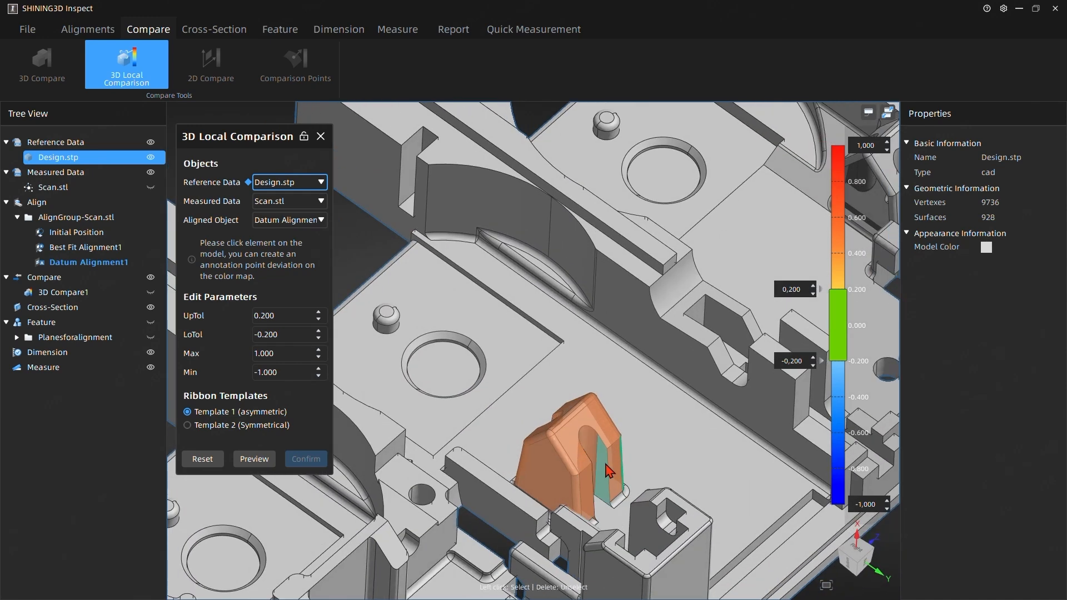
click(607, 467)
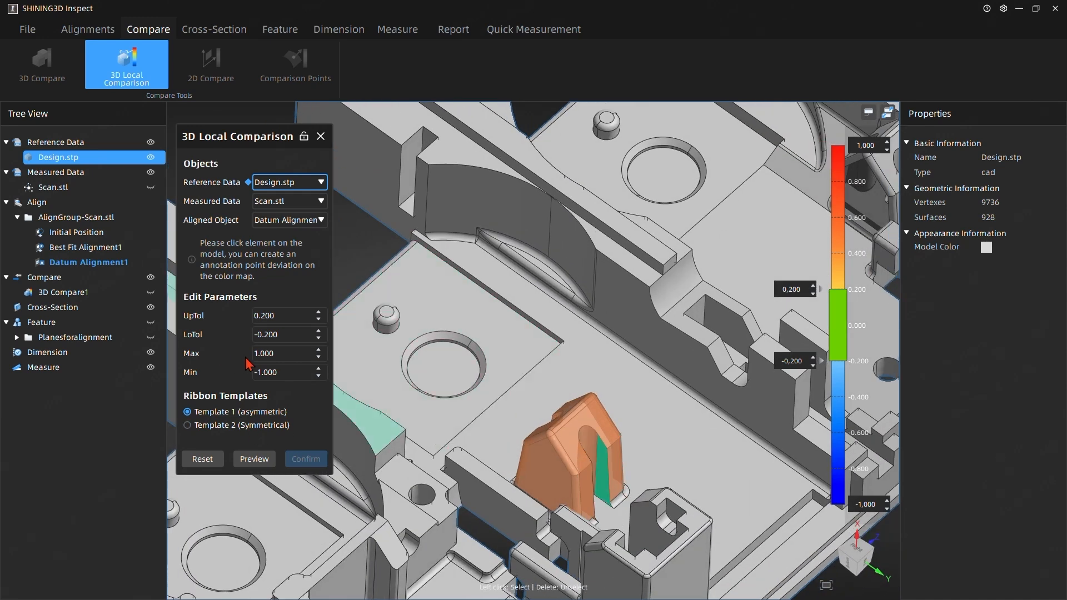
Set the local comparison's tolerances to 0.100 and -0.100 and preview the color map on the slotted post.
click(319, 319)
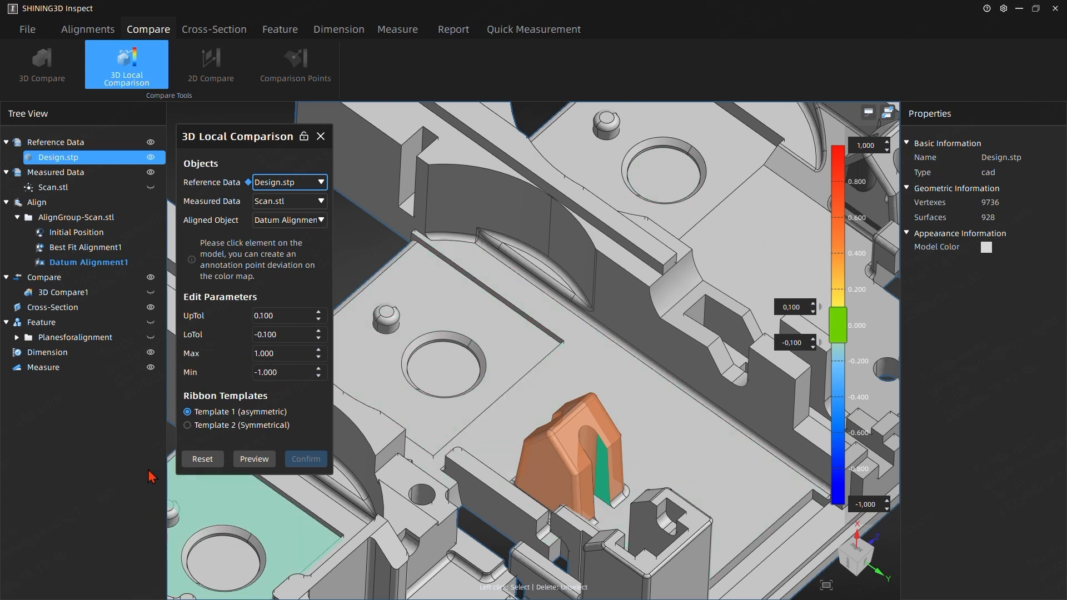
click(250, 459)
middle_drag(331, 490, 651, 491)
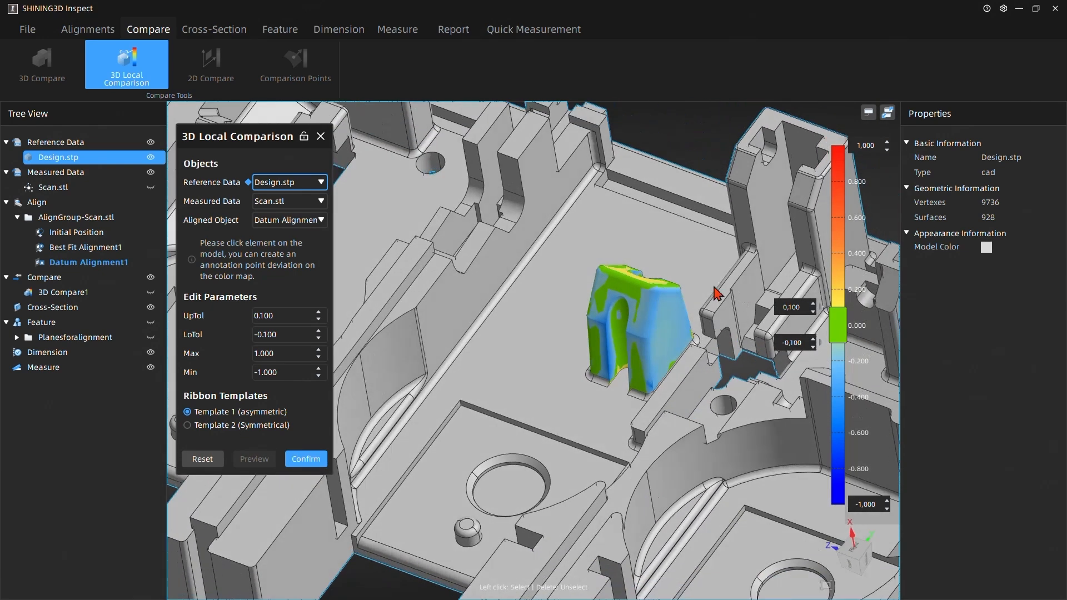
mouse_move(361, 408)
middle_down()
mouse_move(372, 388)
mouse_move(338, 394)
mouse_move(362, 392)
middle_up()
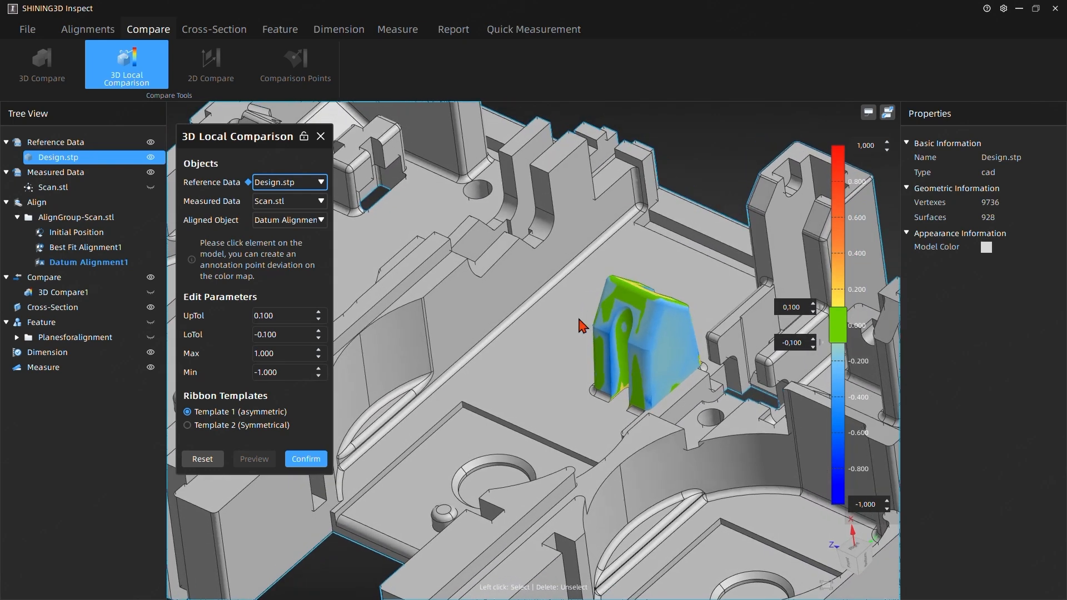
Add point deviation labels on the slotted post's front leg, broad side face and top.
click(601, 355)
click(676, 333)
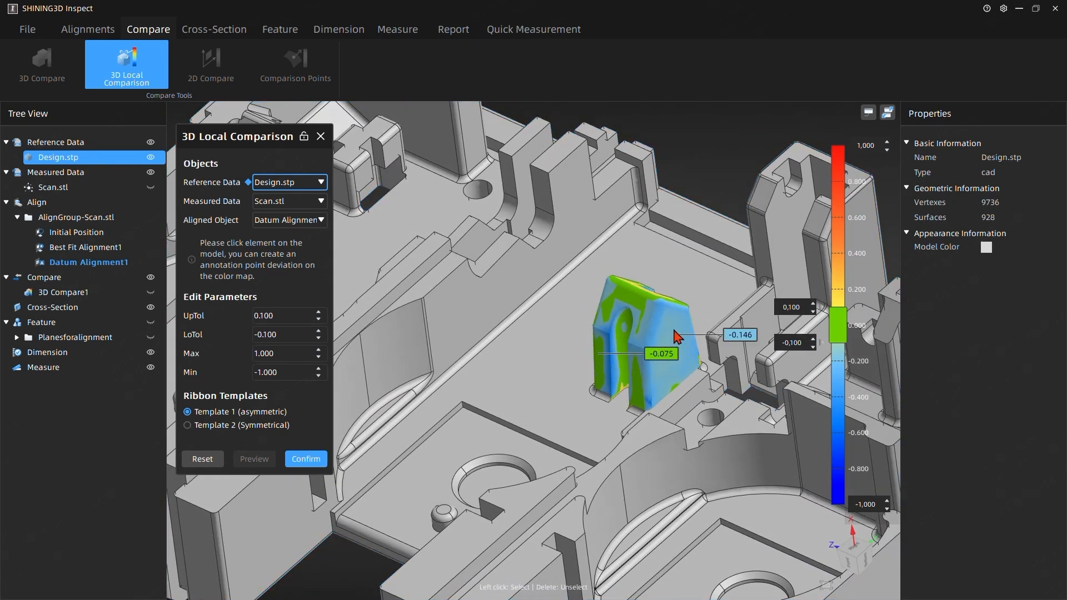
mouse_move(682, 353)
middle_down()
mouse_move(703, 357)
mouse_move(688, 379)
middle_up()
click(646, 306)
Arrange the three deviation labels in the free space above the slotted post and confirm the local comparison.
drag(683, 284, 685, 234)
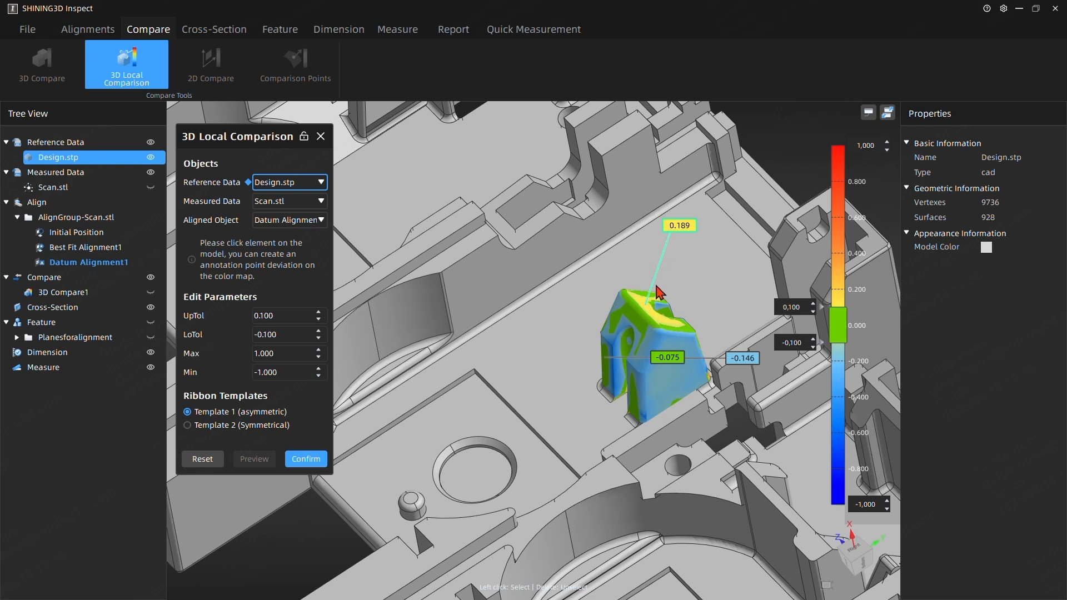
mouse_move(663, 365)
mouse_down()
mouse_move(511, 270)
mouse_move(497, 281)
mouse_up()
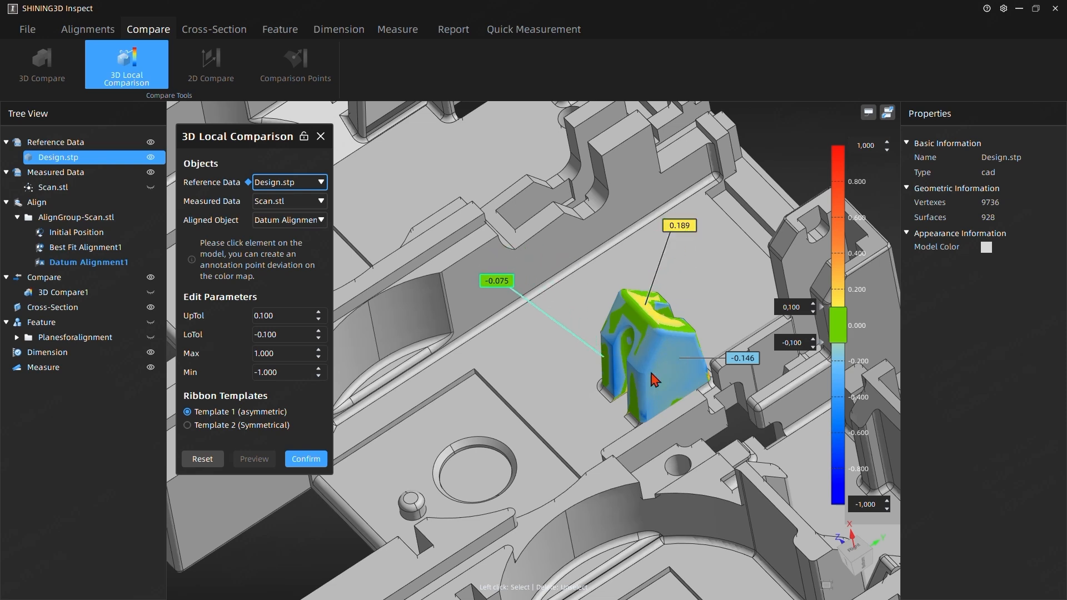
drag(741, 359, 743, 265)
right_drag(487, 355, 546, 335)
drag(695, 233, 635, 269)
drag(743, 265, 705, 275)
drag(494, 287, 537, 273)
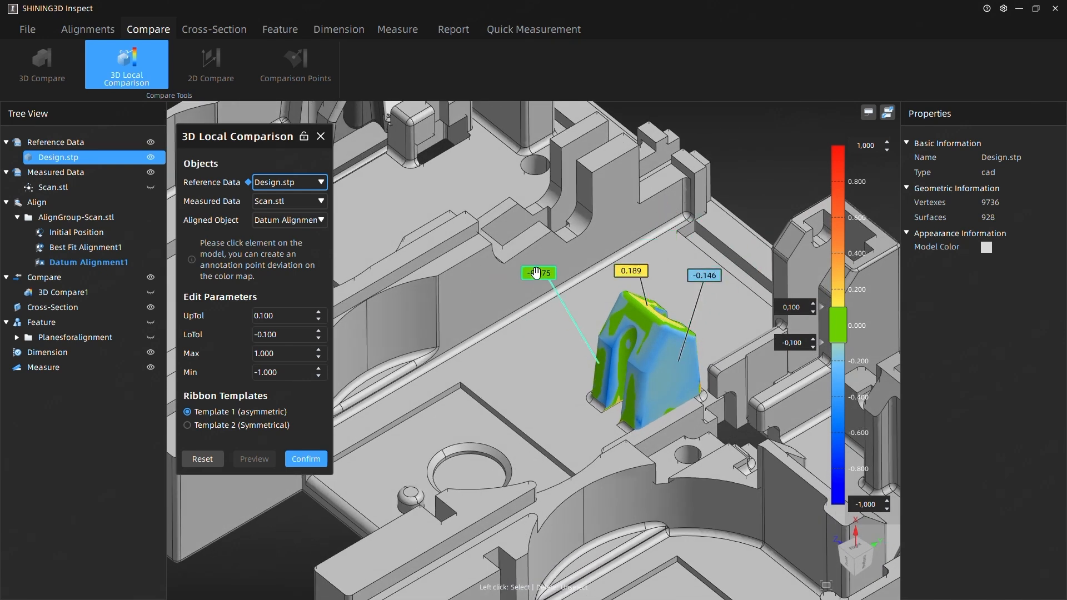
click(305, 460)
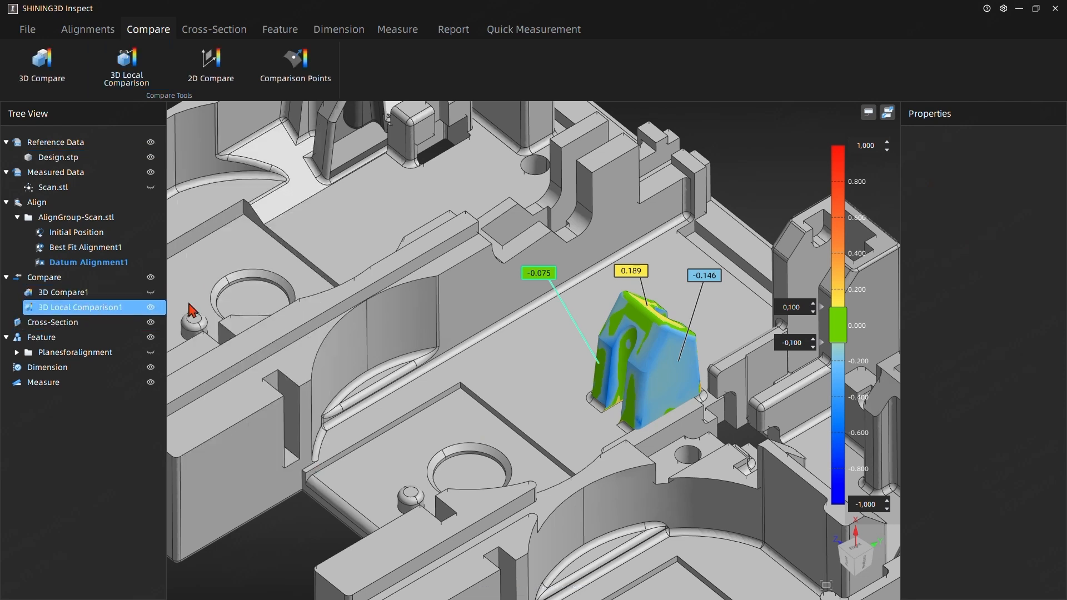
Add the 3D local comparison to the report and hide its color map.
click(56, 309)
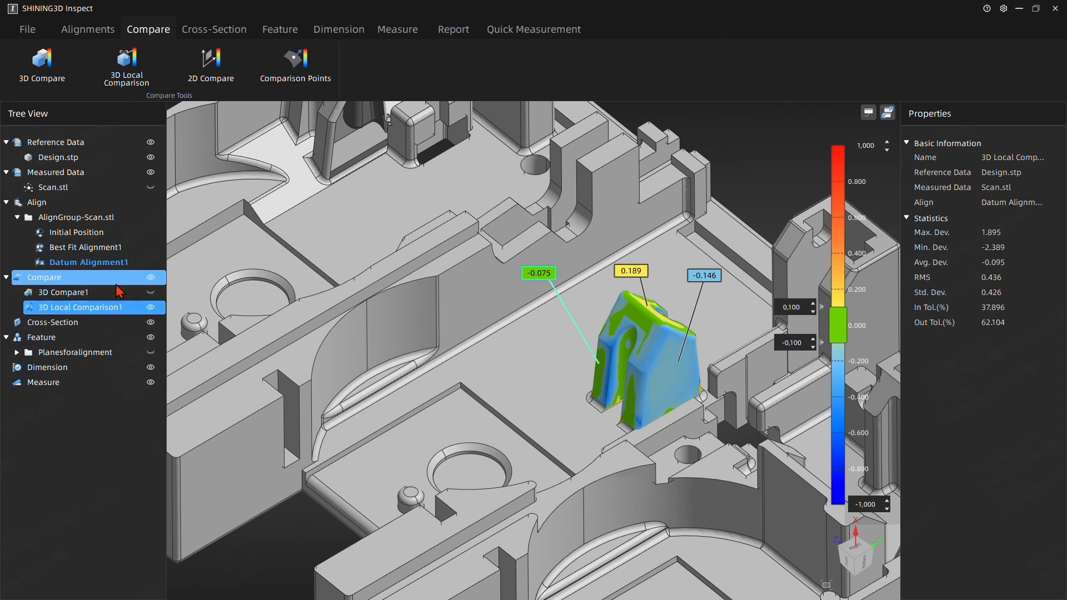
click(450, 29)
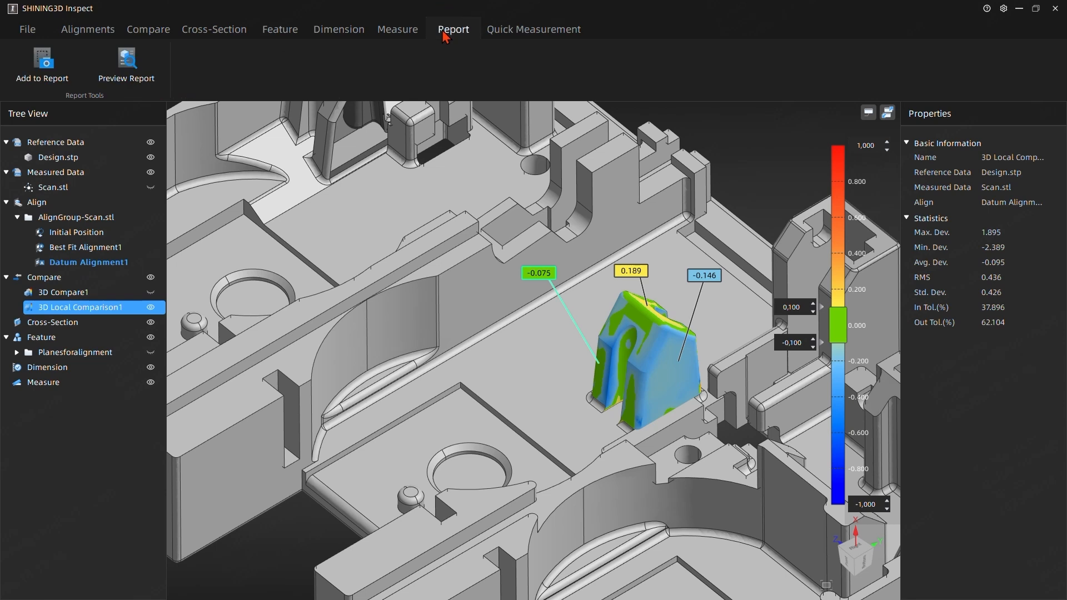
click(47, 78)
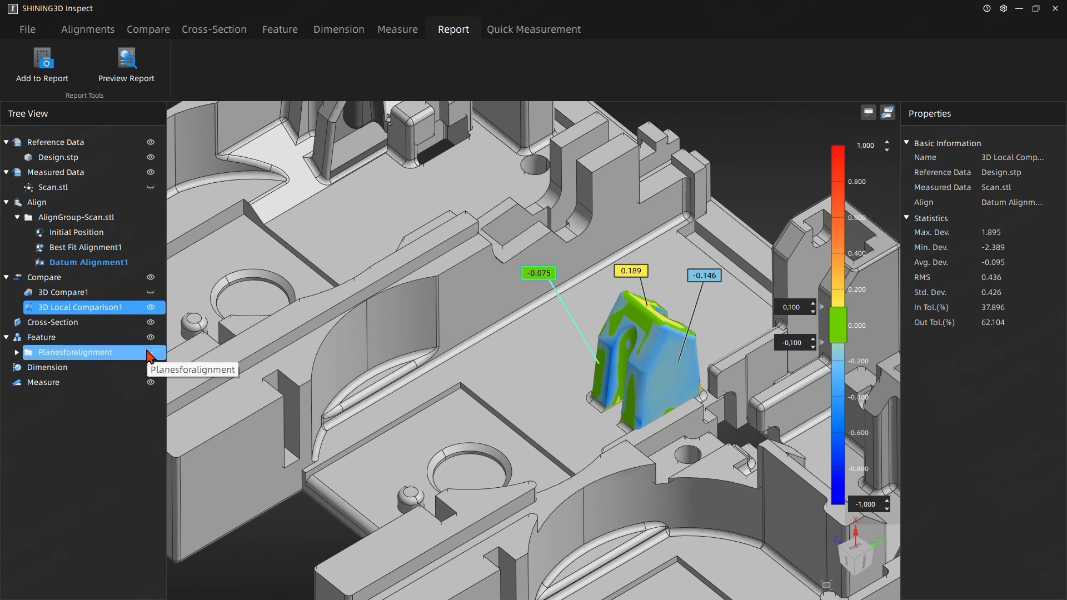
click(150, 307)
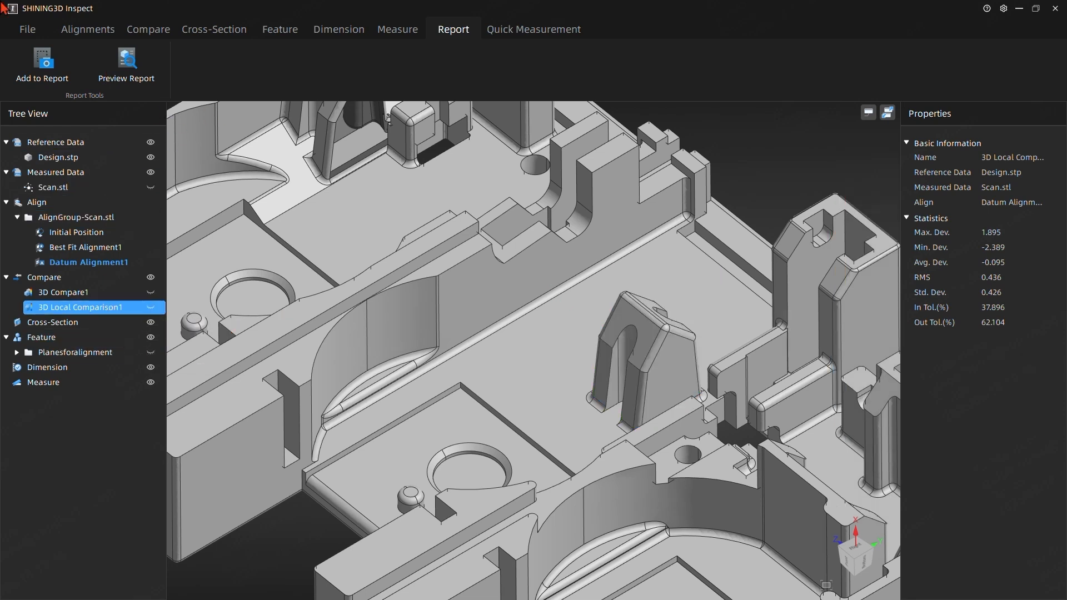
Set up a reference cross-section of Design.stp with the From planes method, using Plane1-Ref.
click(148, 31)
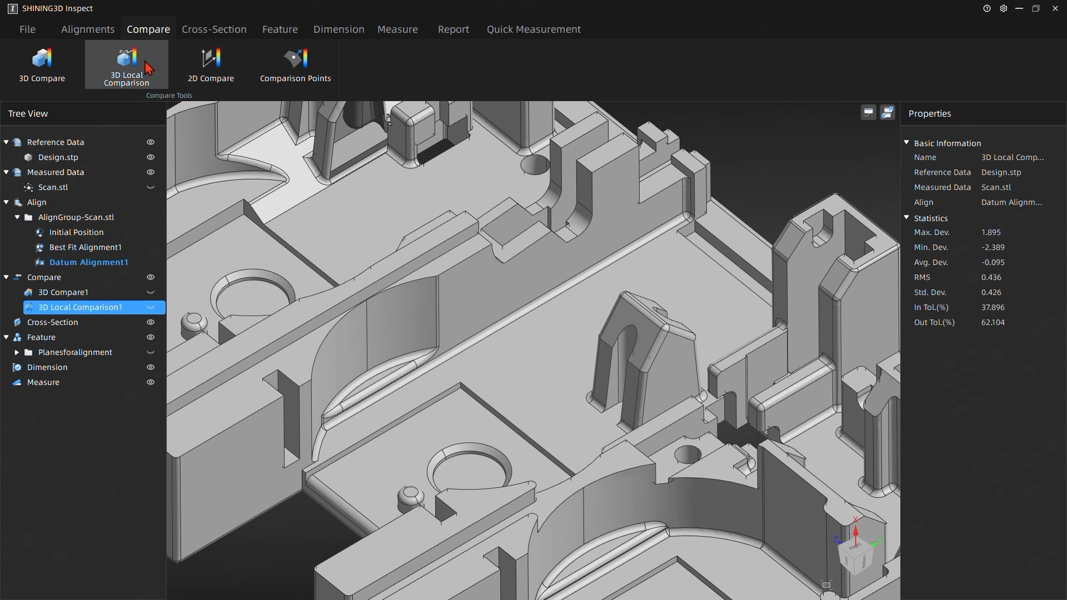
click(203, 29)
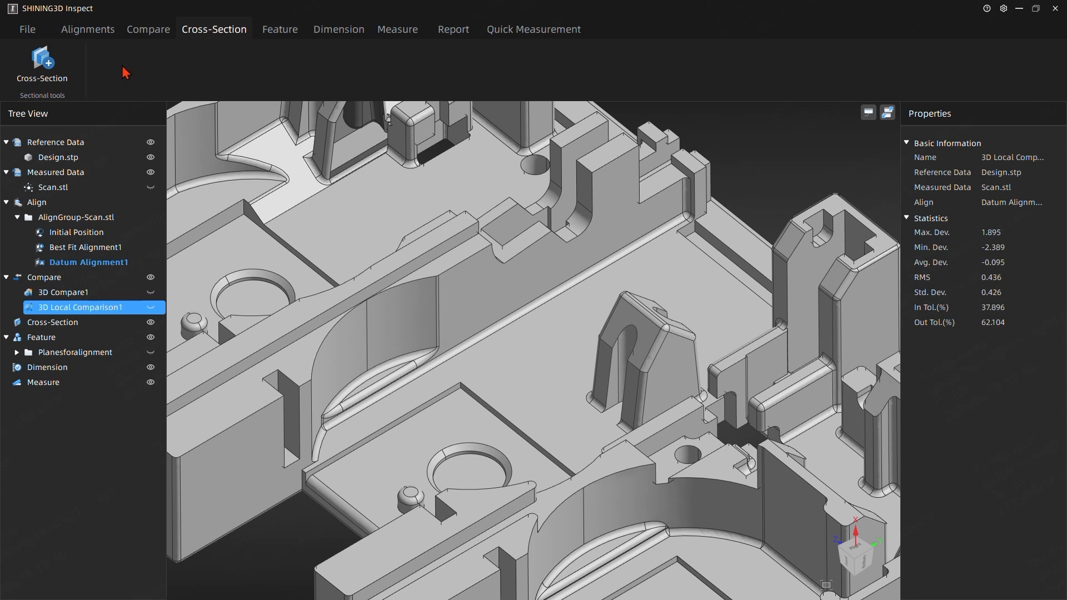
click(44, 63)
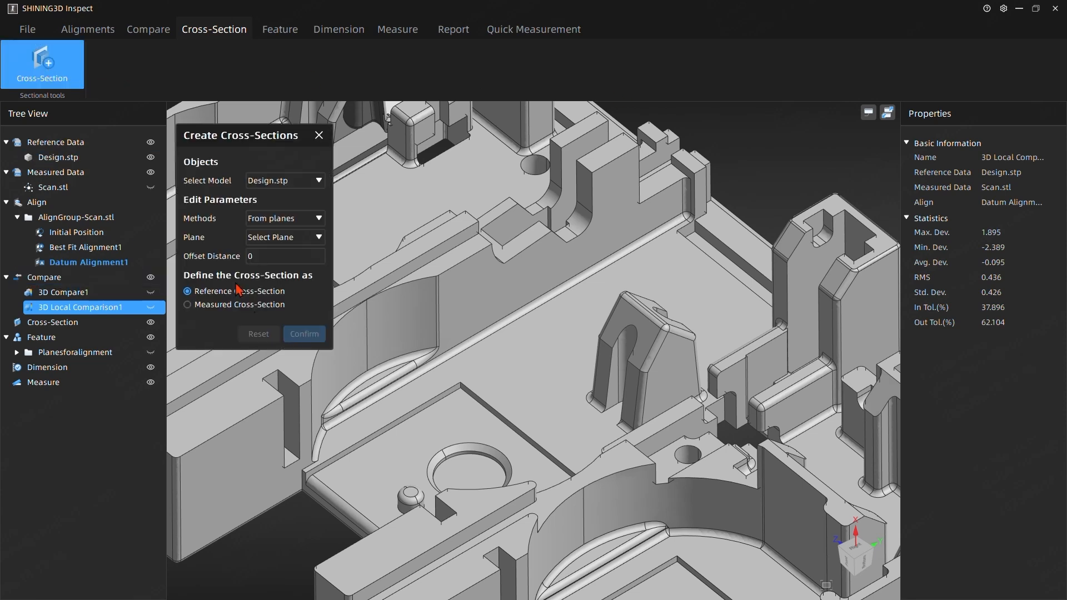
click(187, 305)
click(188, 292)
click(268, 219)
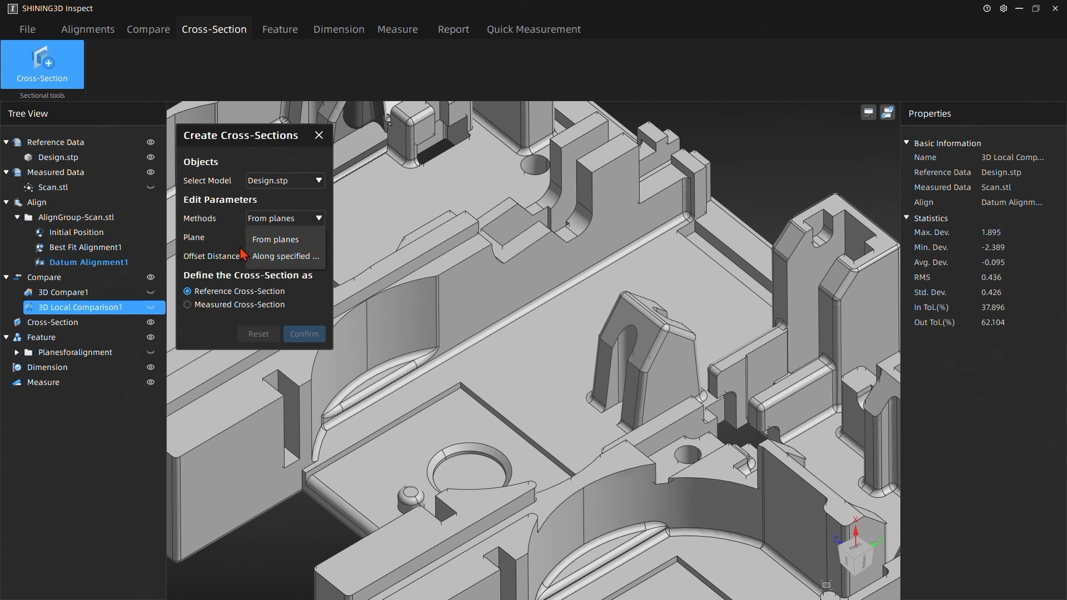
click(267, 223)
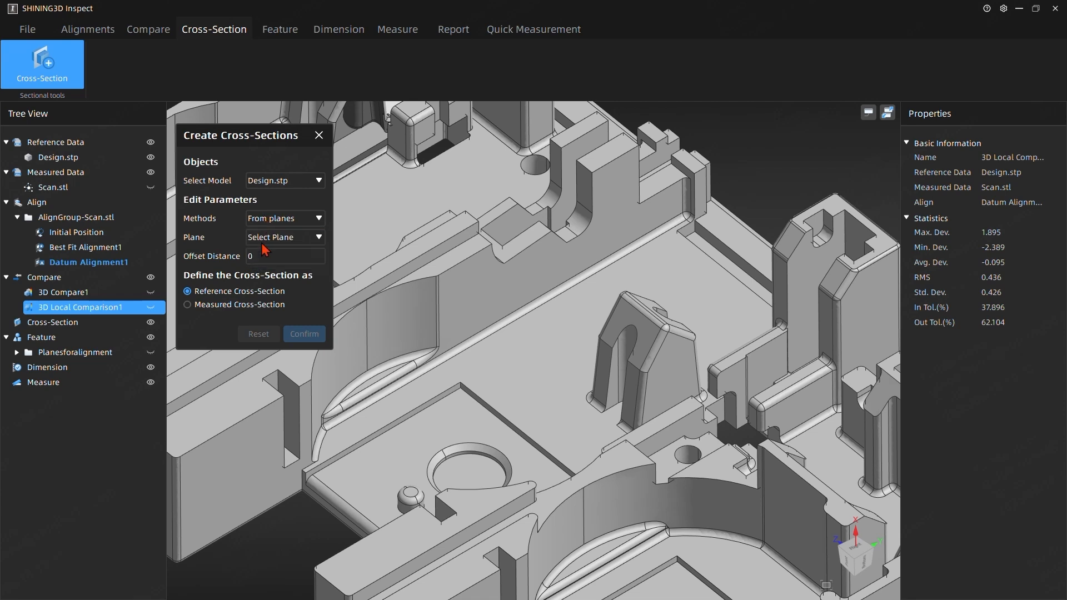
click(274, 238)
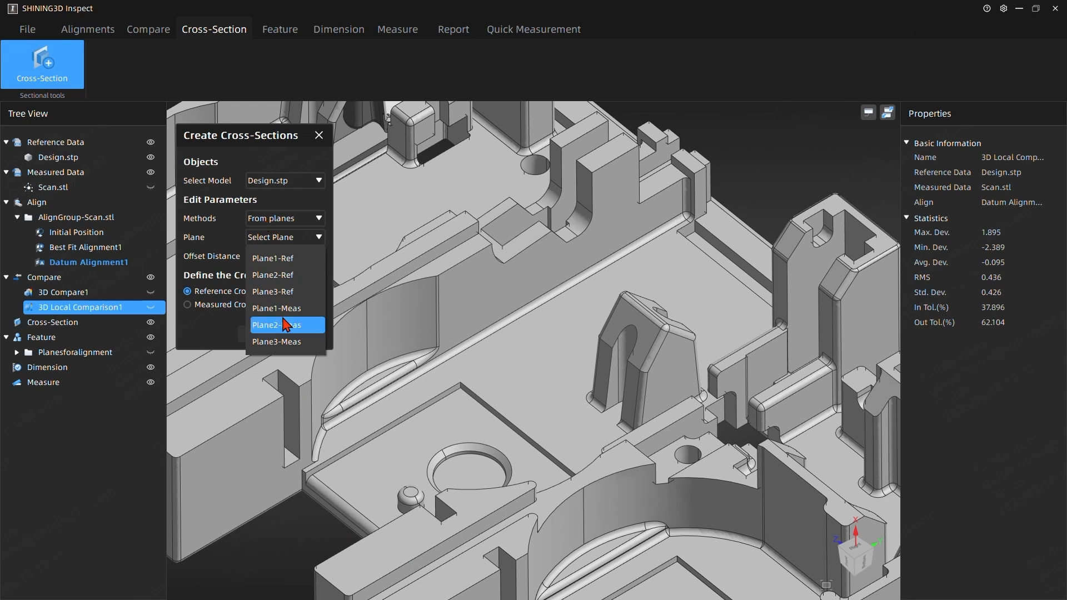
click(286, 261)
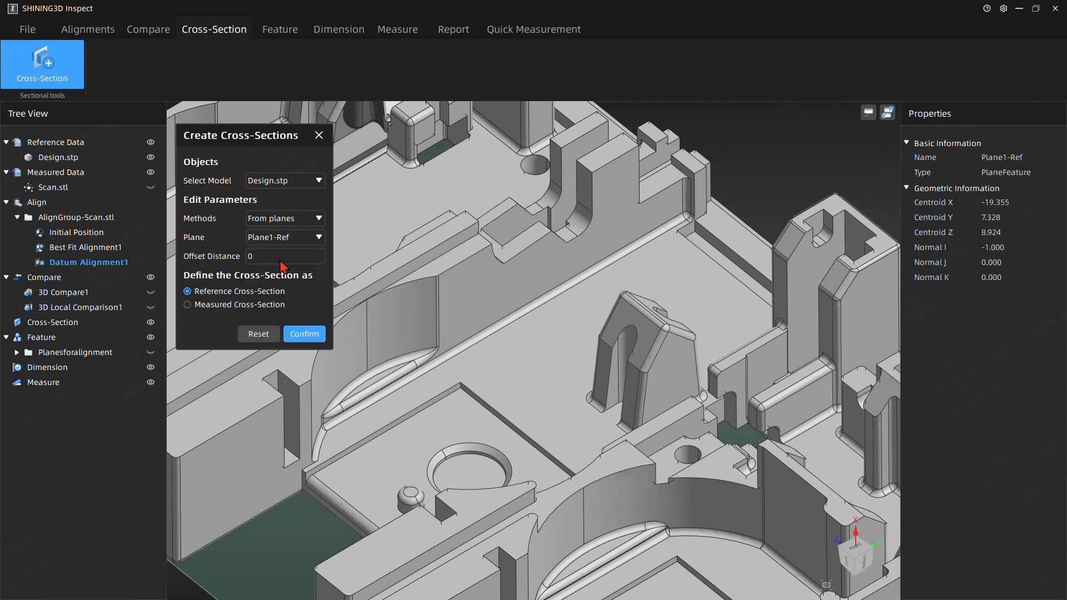
Set the section plane's offset distance to -10 and create the cross-section.
double_click(261, 258)
text(10)
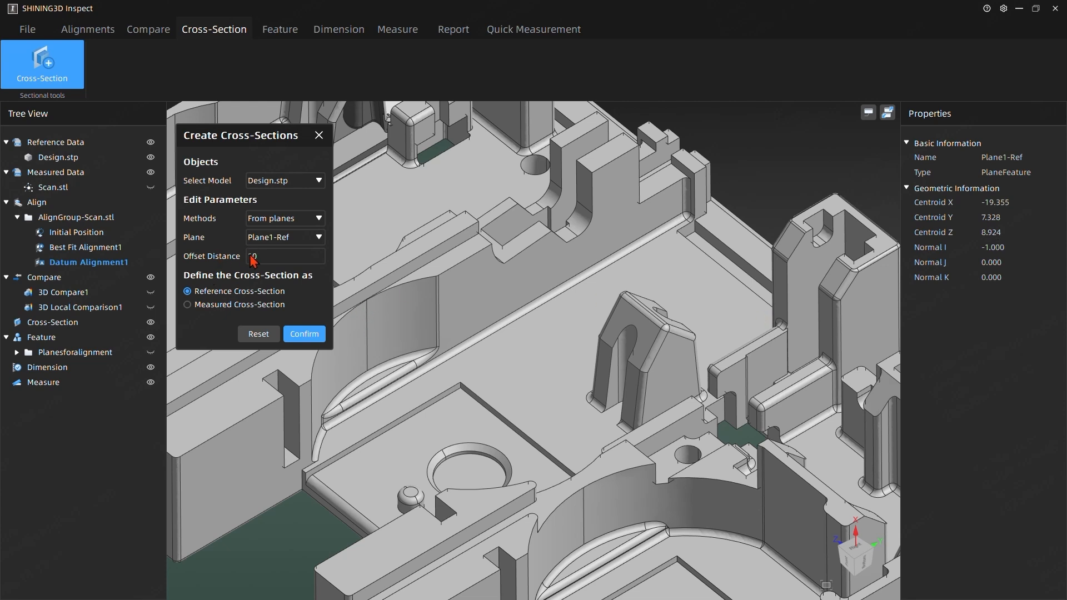
text(-)
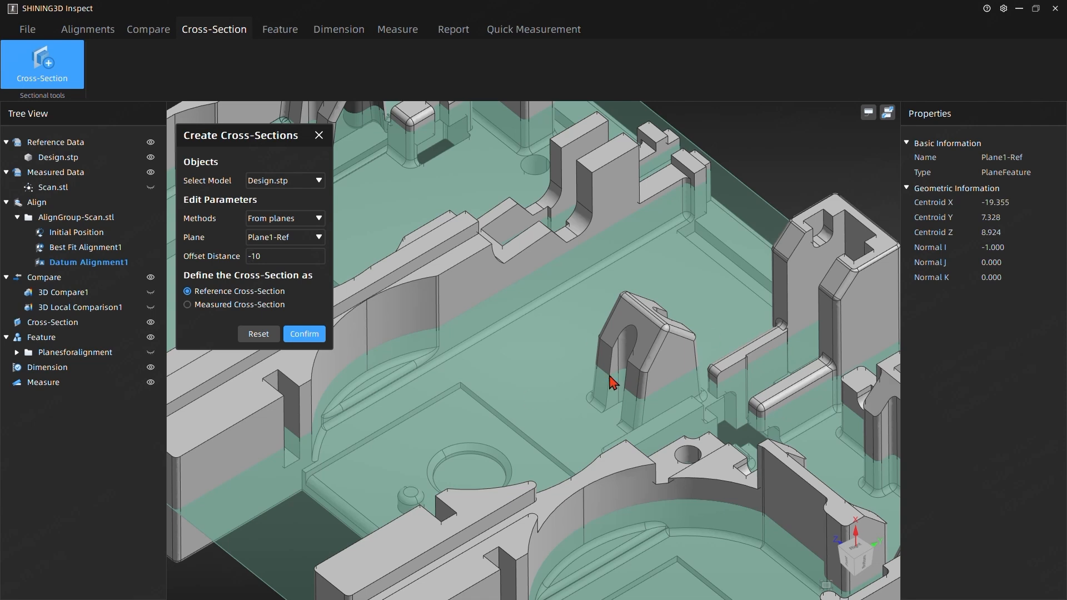
click(318, 336)
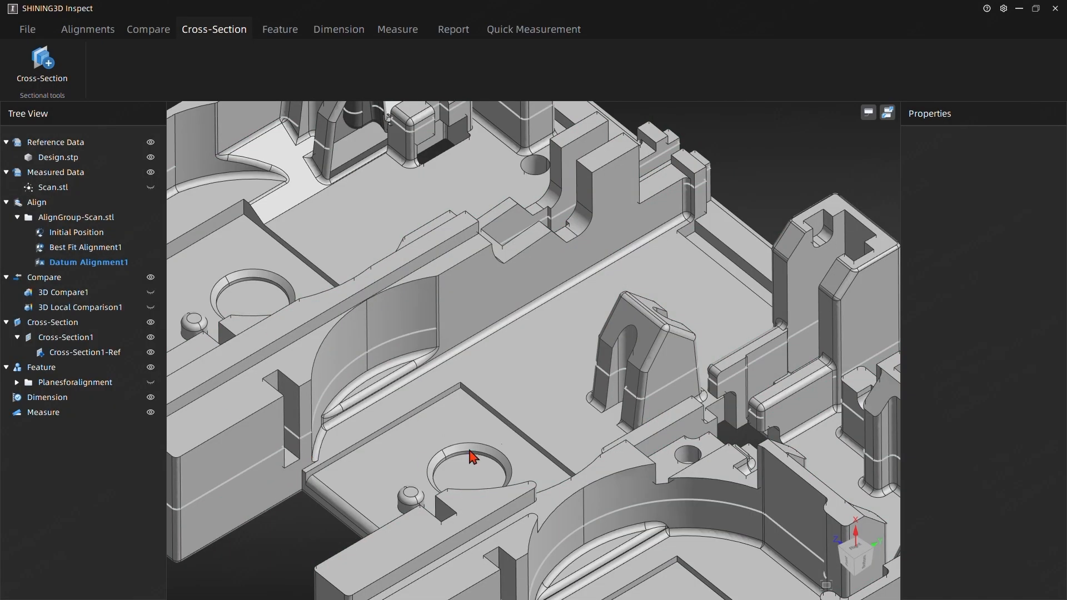
Extract the measured cross-section from Scan.stl for the new cross-section.
scroll(472, 457, down, 5)
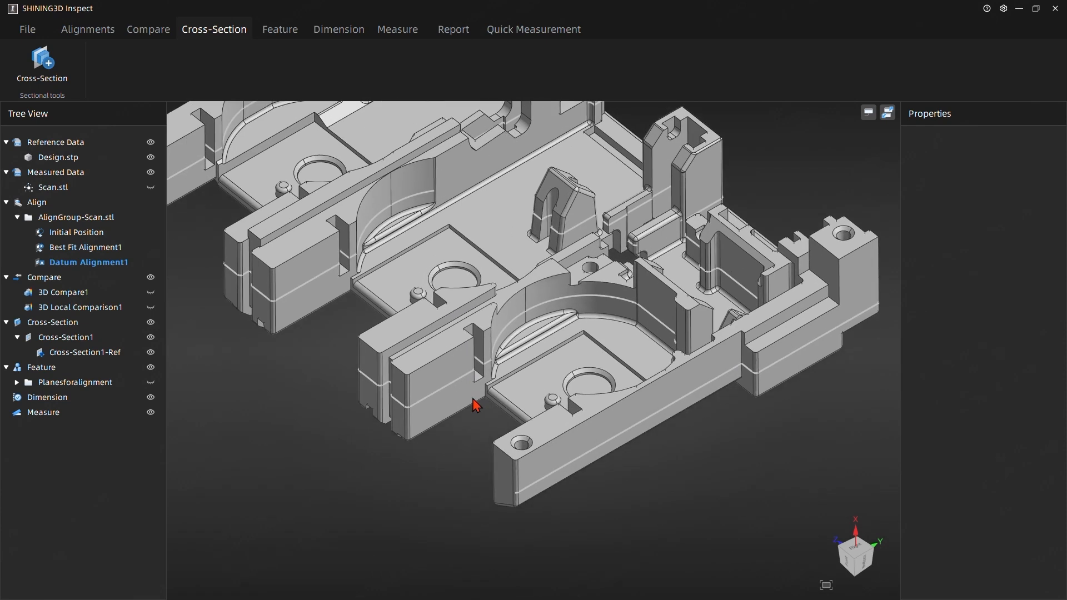
middle_drag(473, 399, 471, 410)
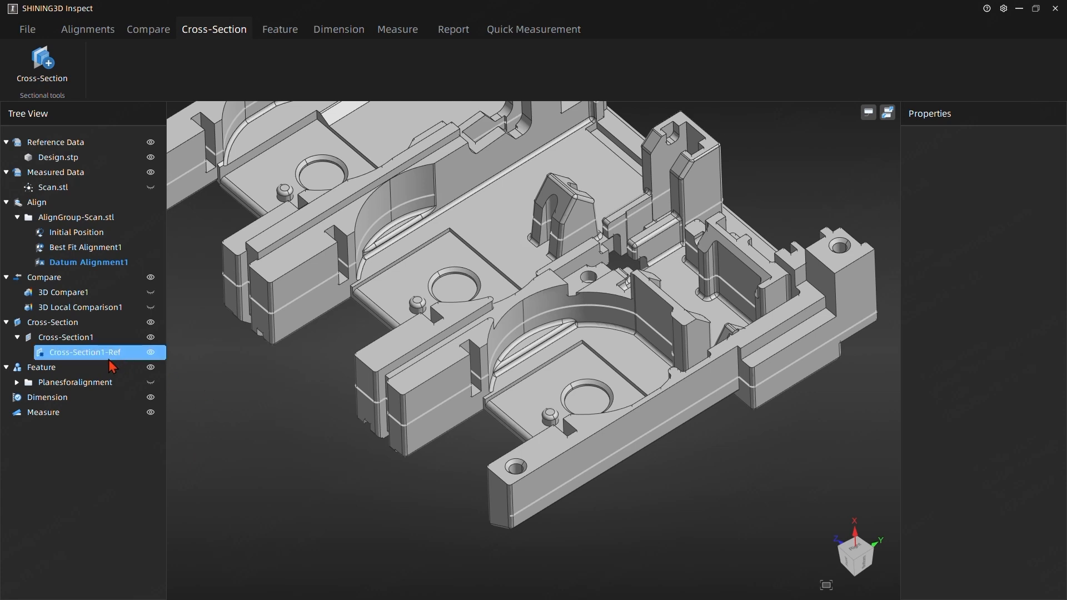
click(64, 339)
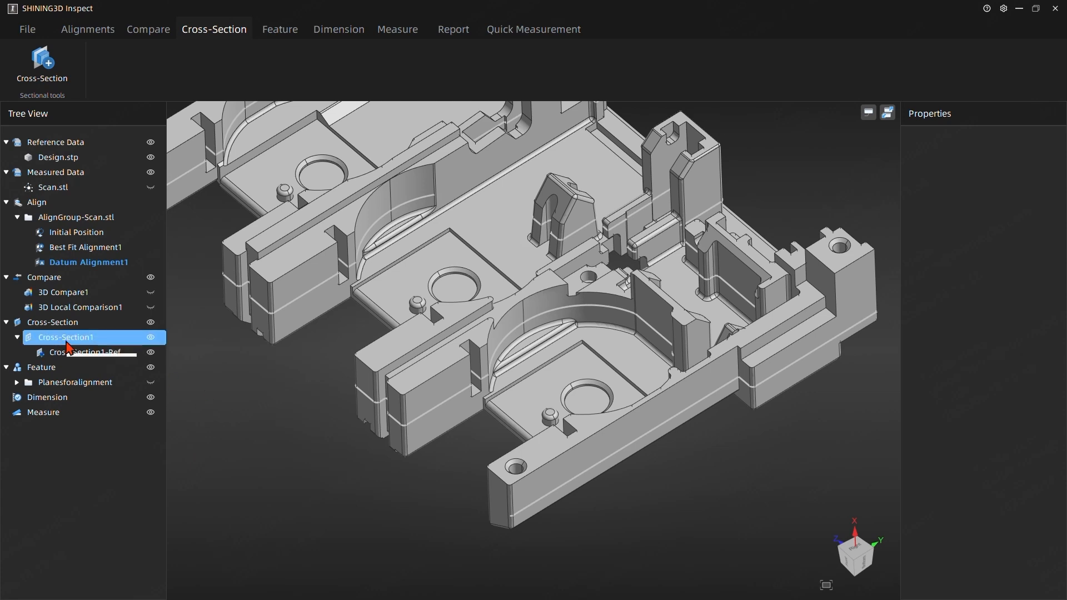
right_click(67, 342)
mouse_move(97, 347)
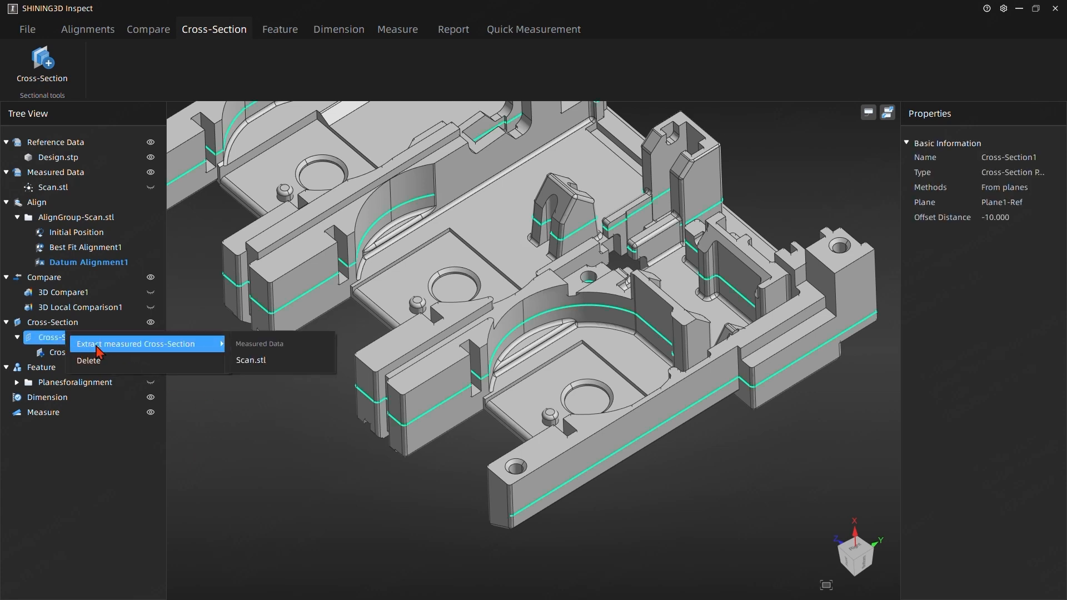
click(267, 361)
click(310, 210)
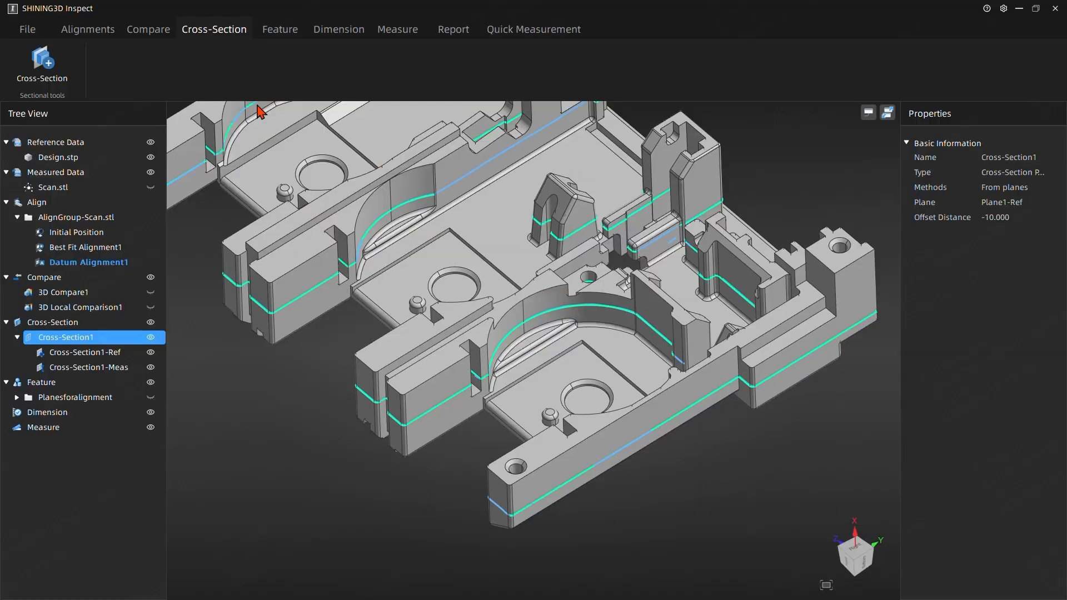
Start a 2D comparison on the extracted cross-section.
middle_drag(511, 406, 557, 482)
drag(377, 334, 356, 313)
drag(459, 410, 452, 384)
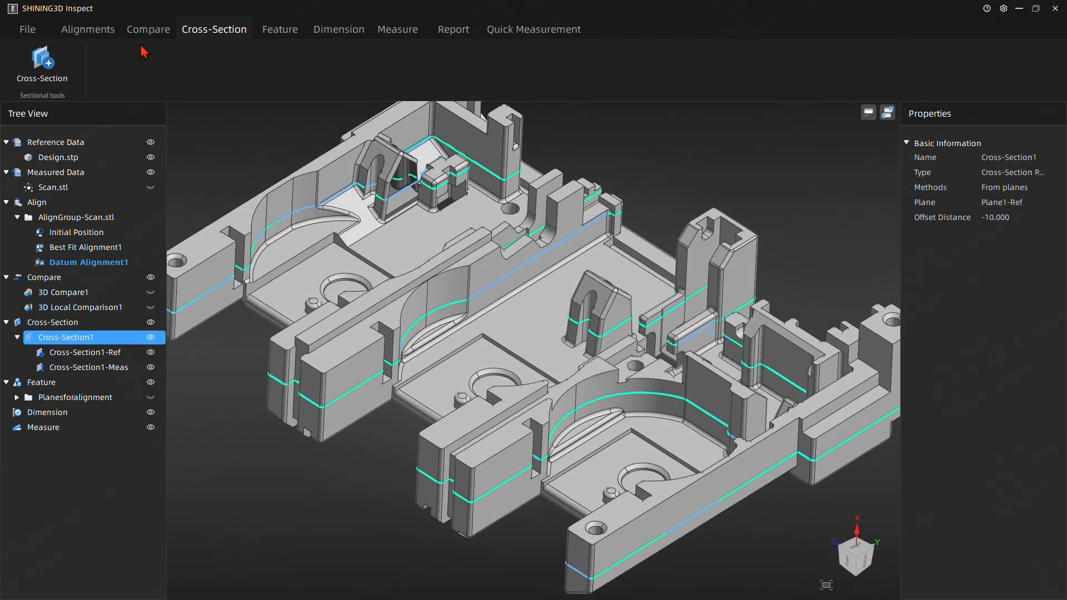
click(151, 31)
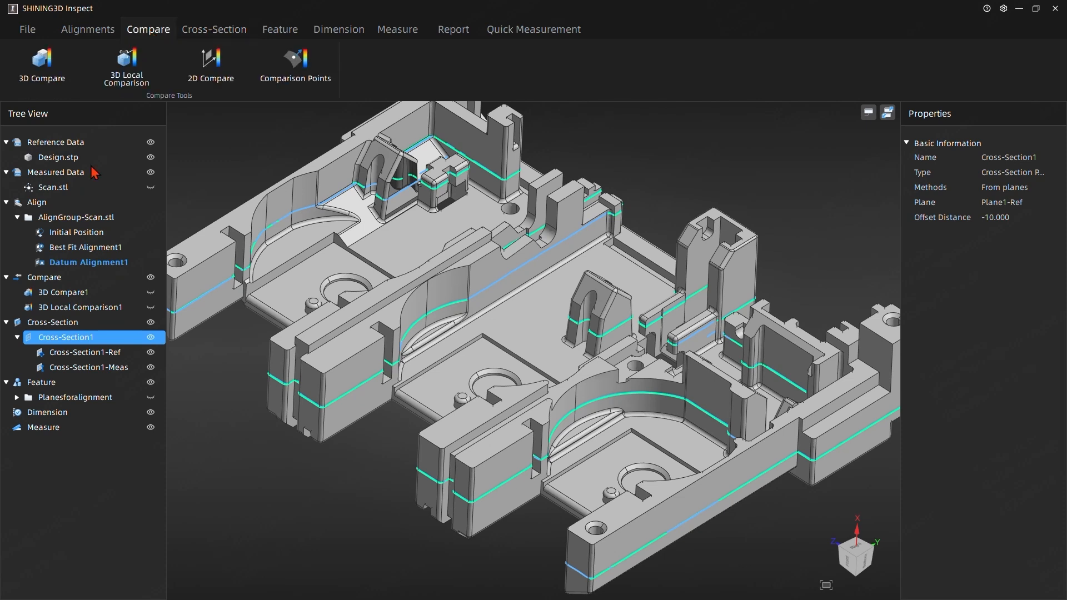
click(210, 84)
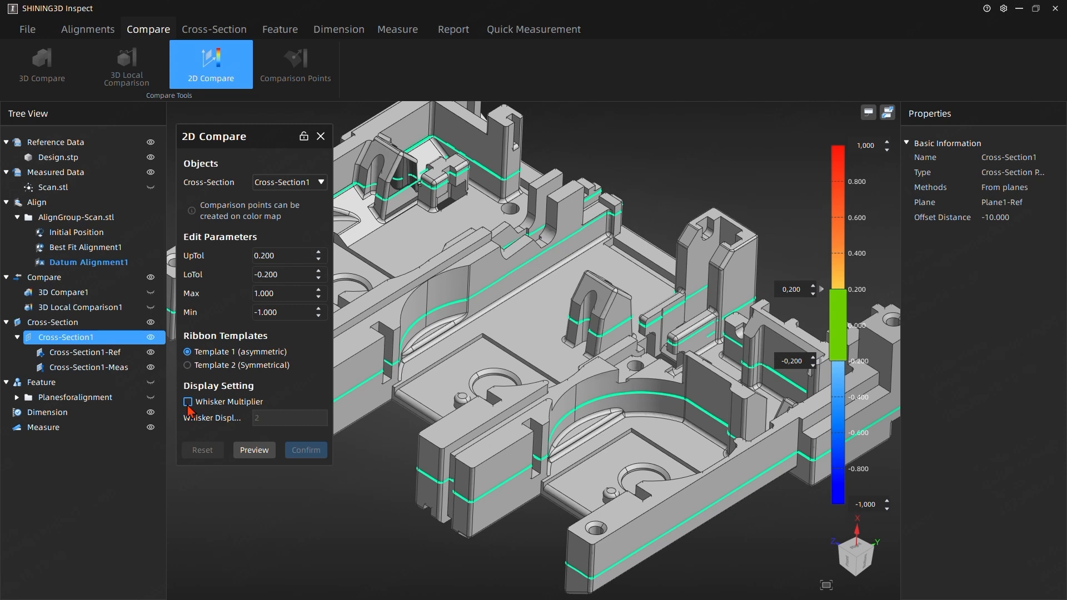
Enable the whisker multiplier with a display value of 3 and preview the 2D comparison.
drag(467, 307, 441, 329)
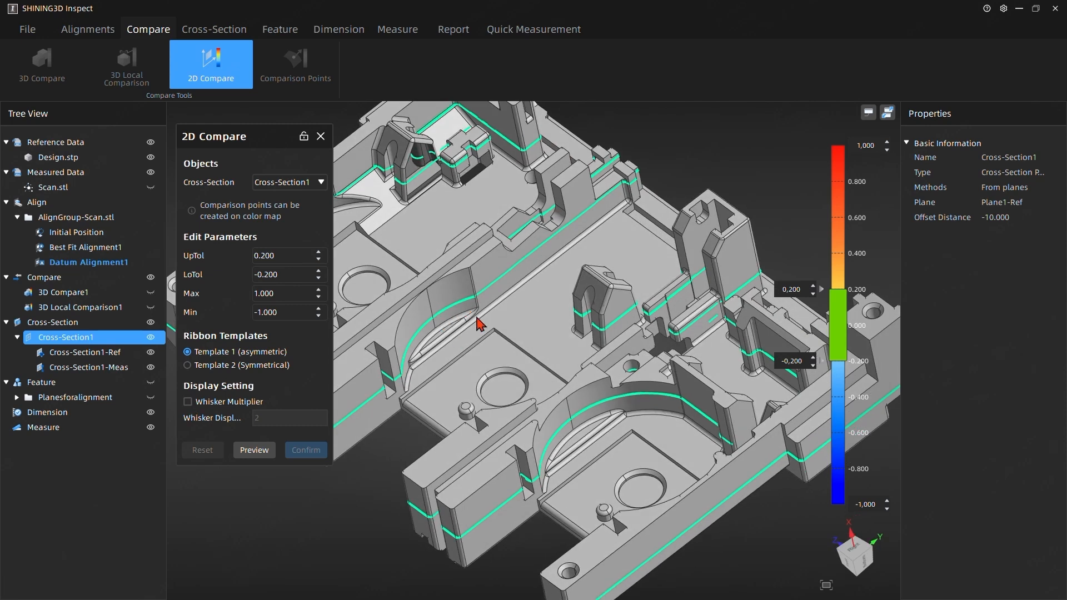
drag(628, 260, 569, 275)
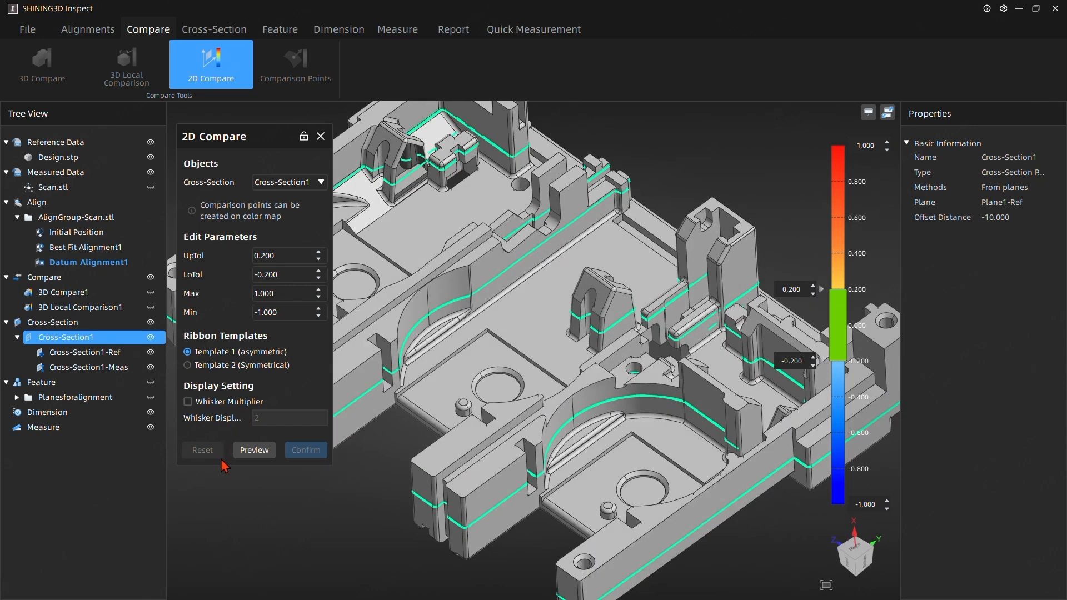
click(203, 403)
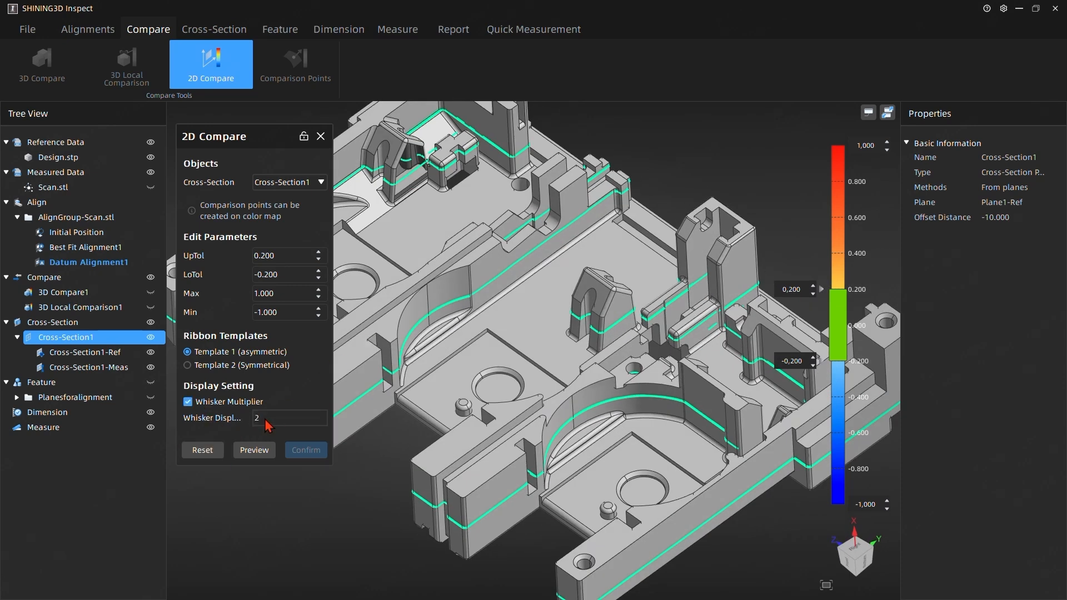
click(267, 423)
drag(264, 422, 253, 424)
text(3)
click(245, 451)
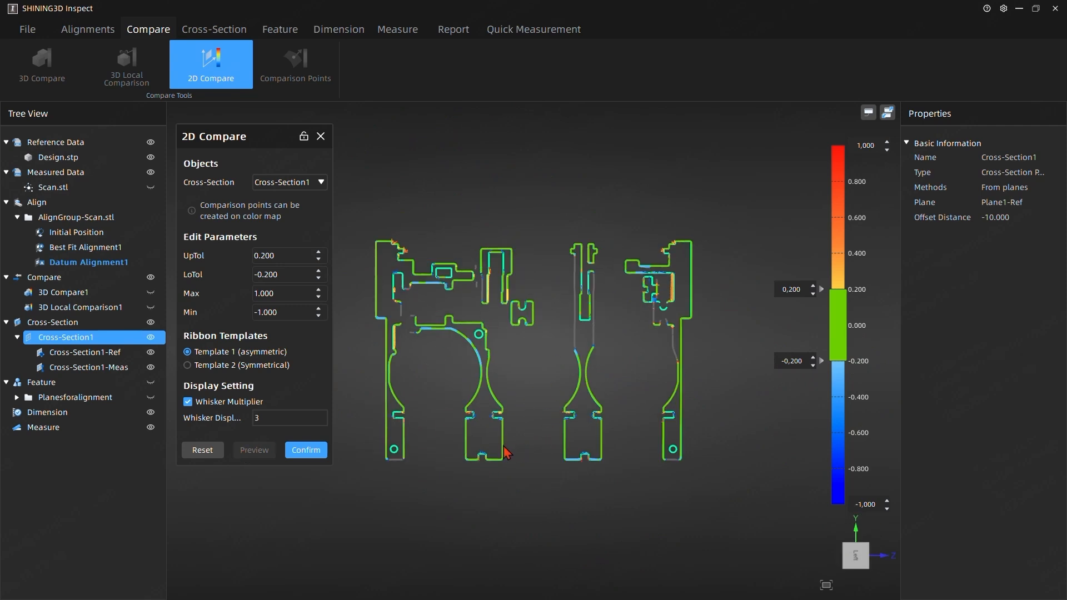
Add a point deviation label on the large arc of the section profile and place it inside the arc.
scroll(453, 453, up, 5)
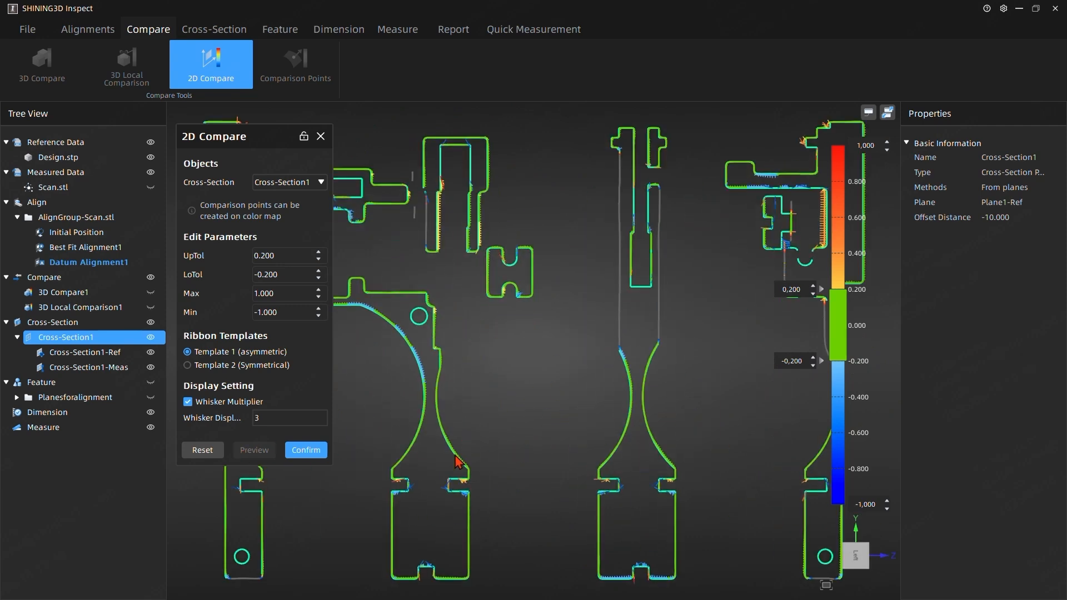
scroll(409, 380, down, 5)
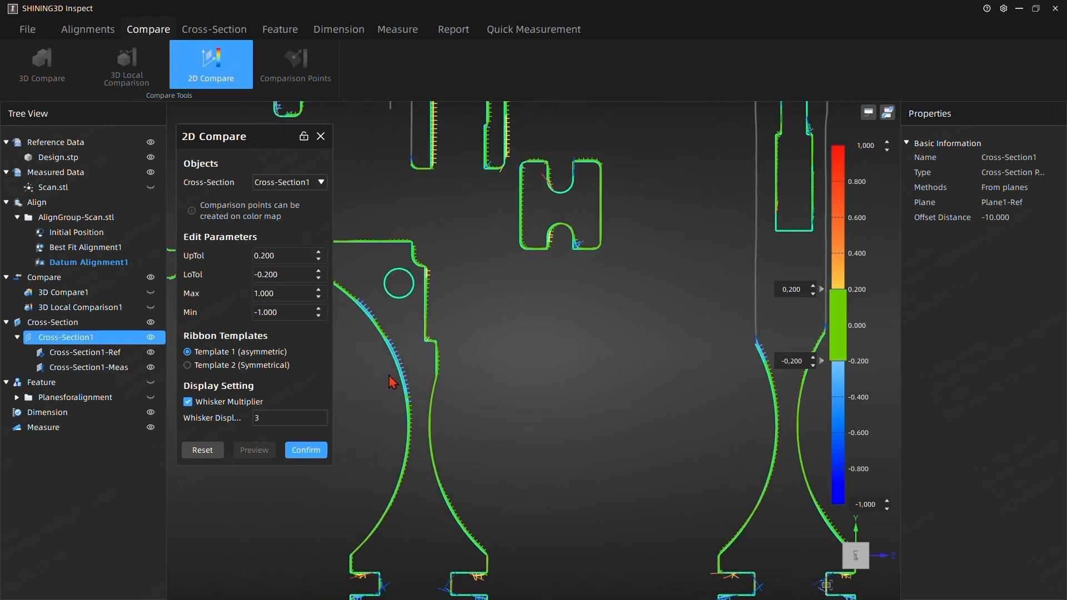
scroll(393, 378, up, 4)
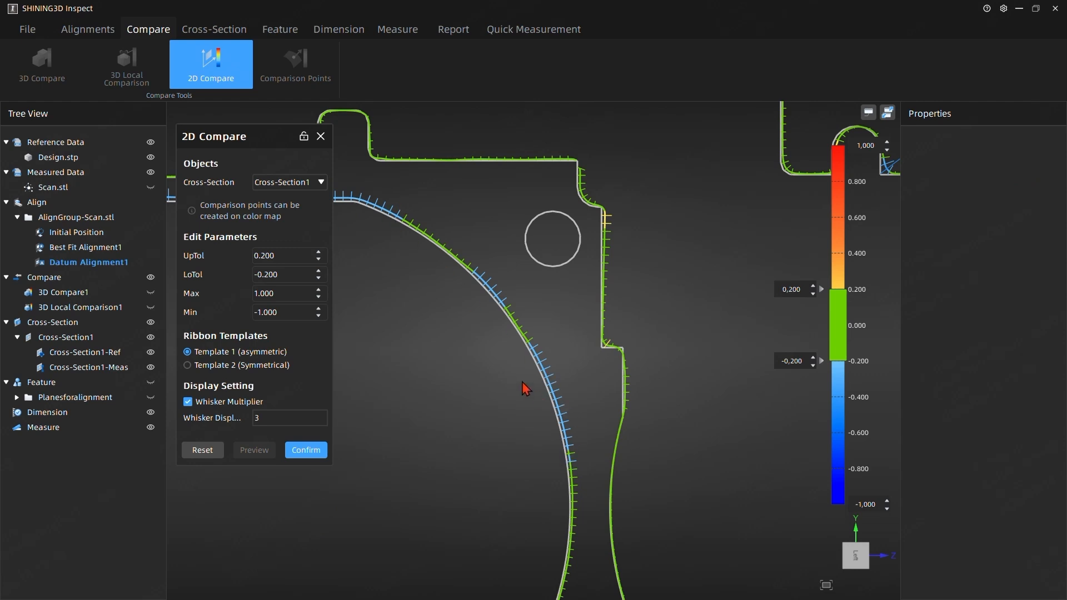
scroll(510, 378, down, 1)
scroll(510, 378, down, 5)
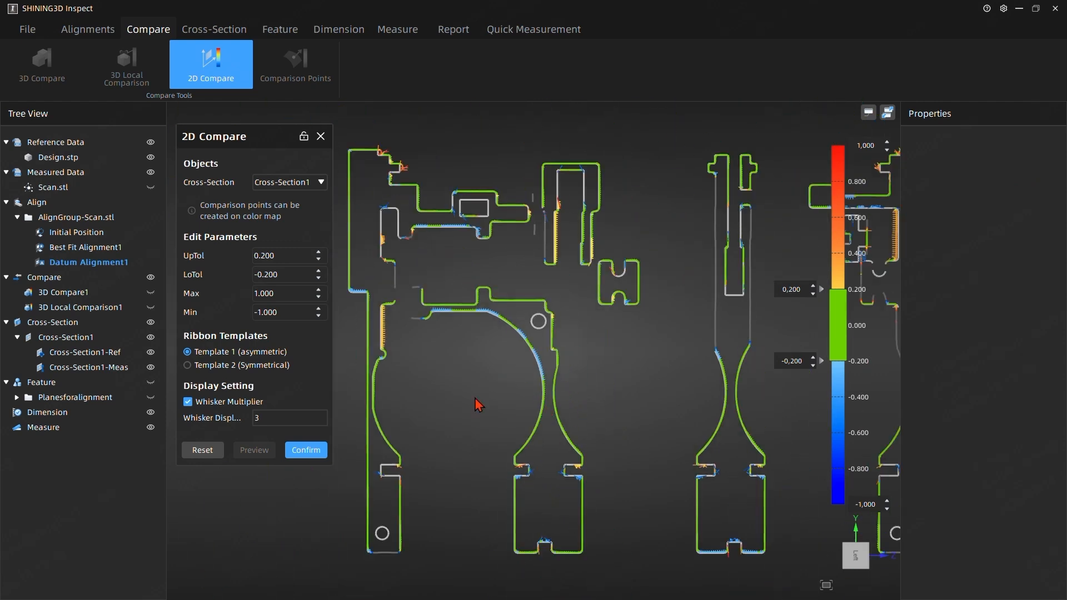
click(508, 326)
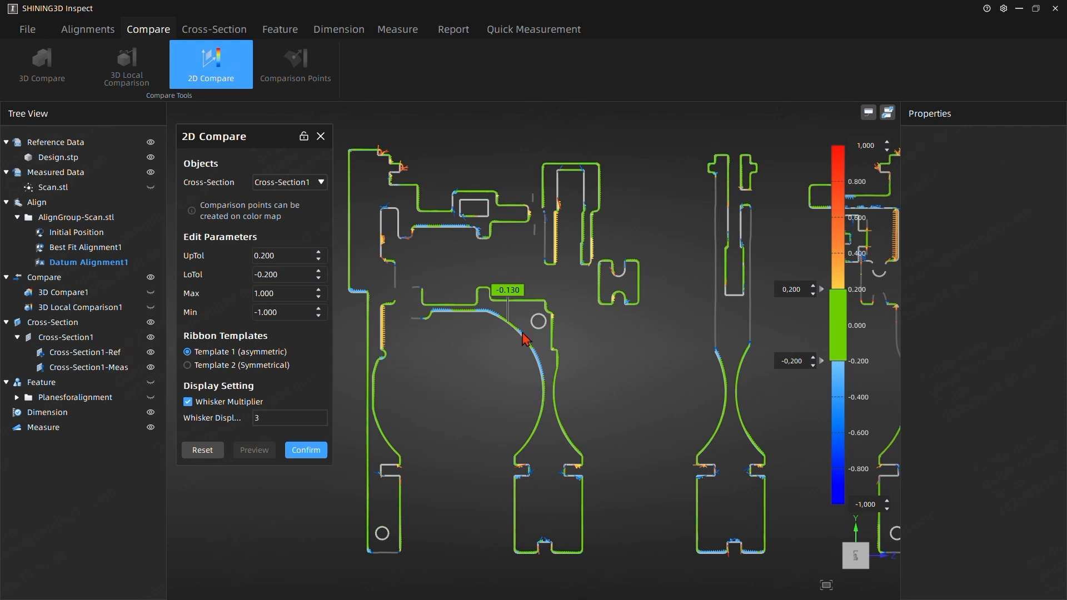
drag(507, 289, 440, 372)
Reset the 2D comparison, enable the whisker multiplier with a display value of 5 and preview it again.
click(525, 445)
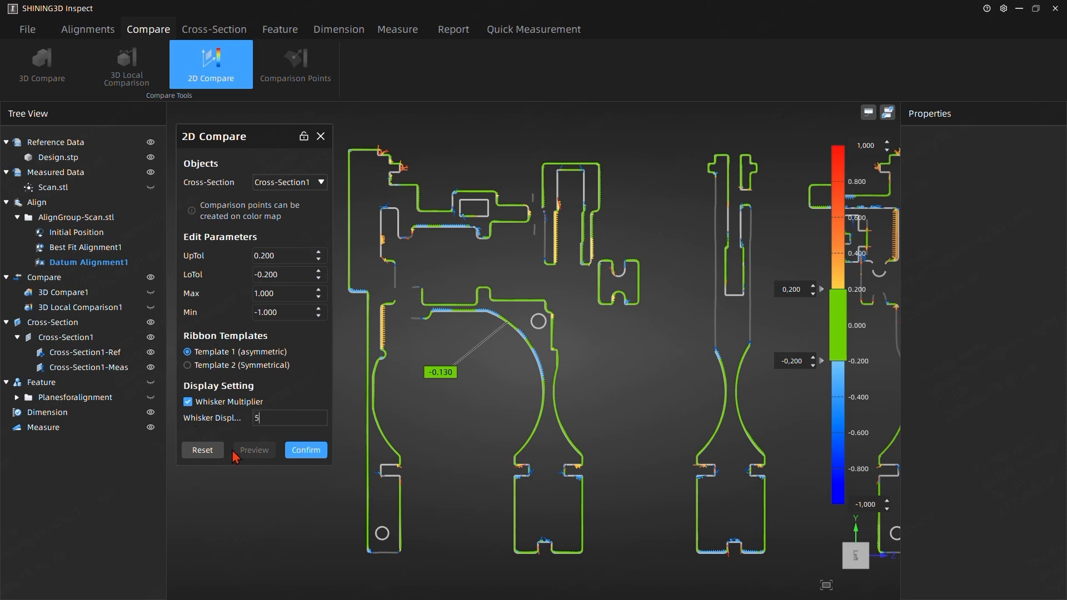
click(203, 452)
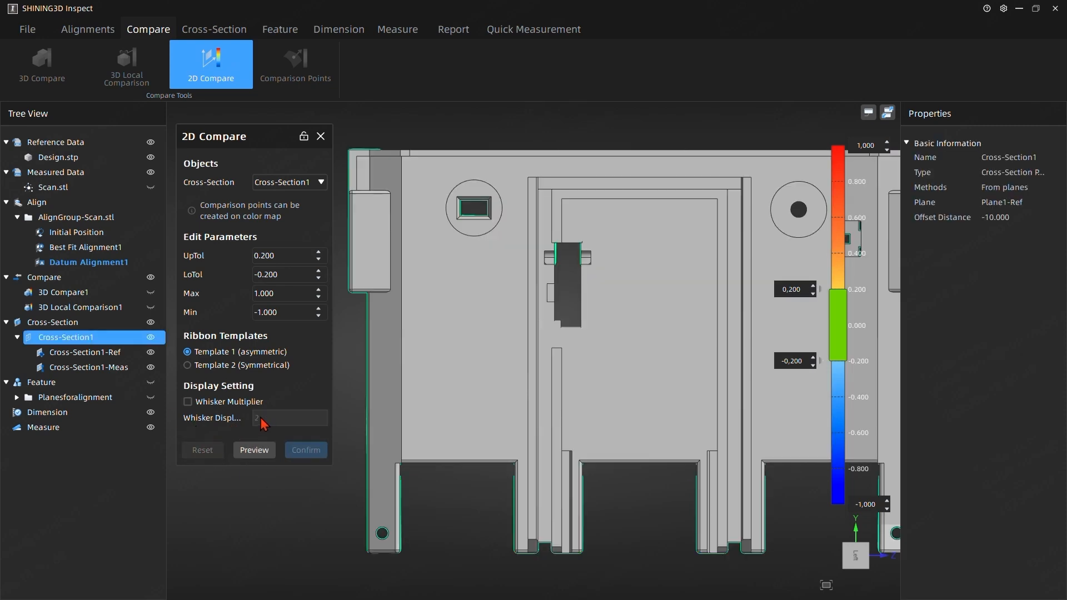
click(205, 402)
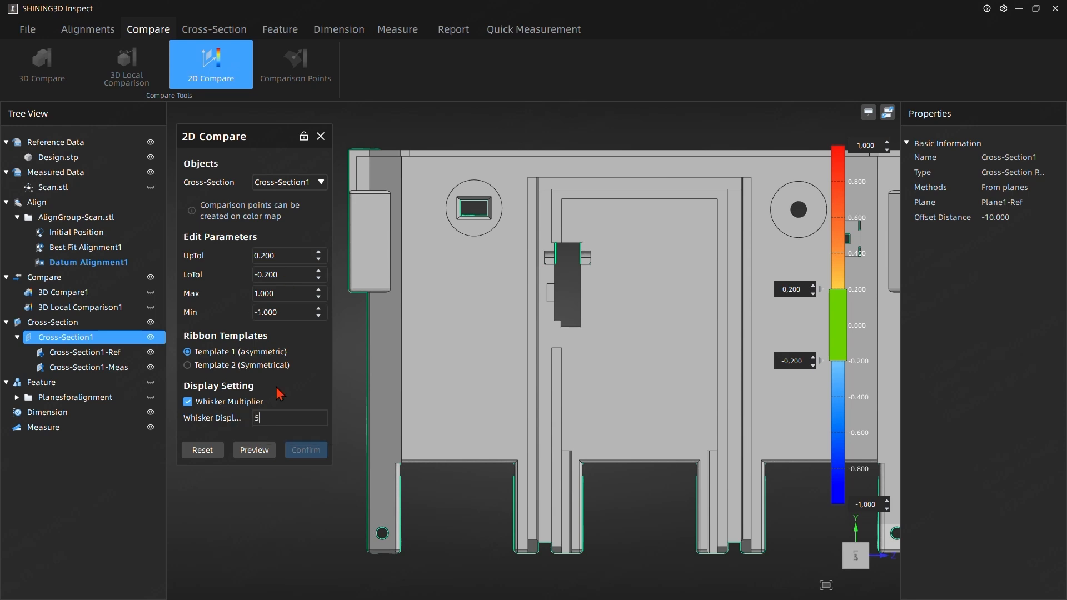
click(255, 451)
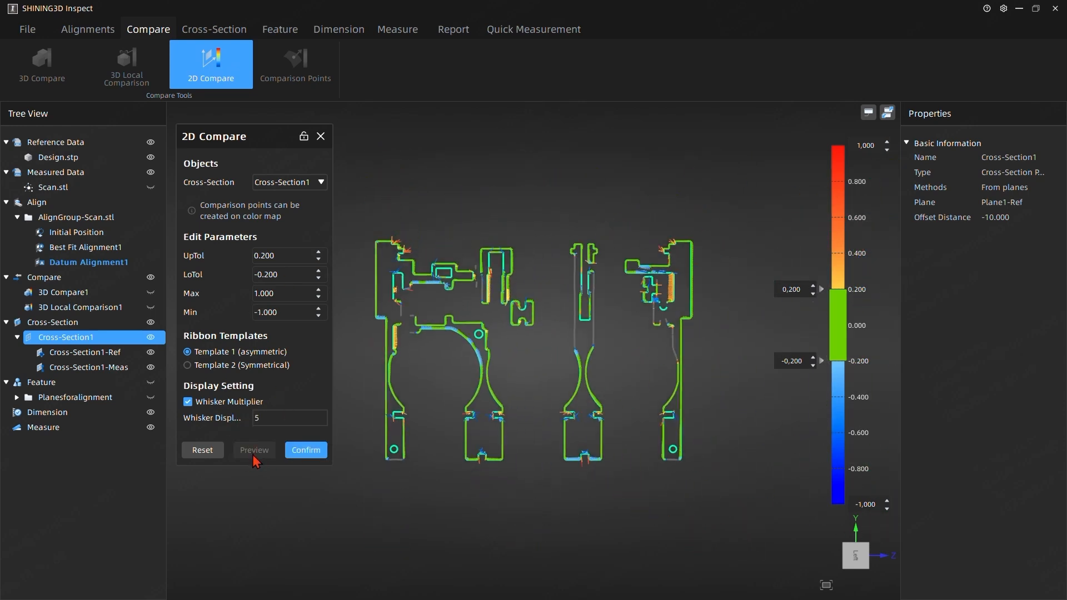
Add a point deviation label on the lower part of the large arc and position it in the free space inside the arc.
click(480, 361)
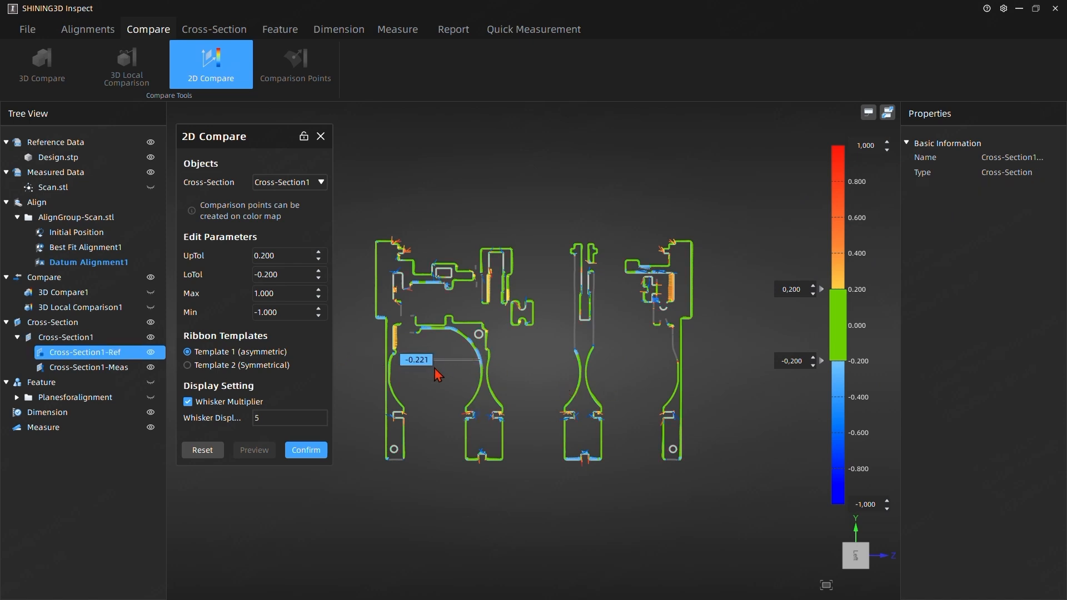
drag(428, 363, 450, 400)
scroll(454, 325, up, 3)
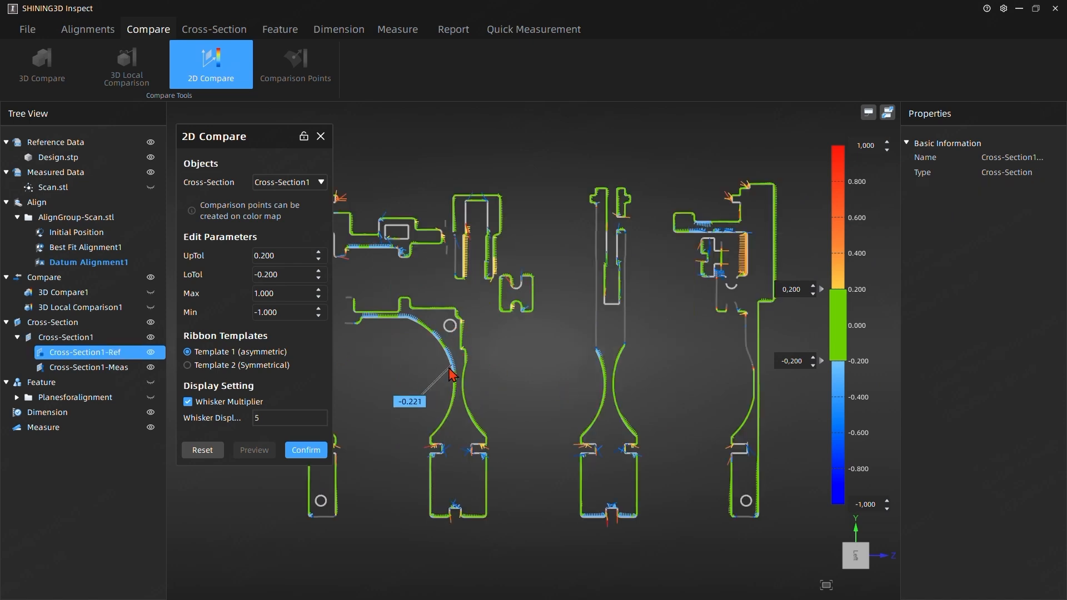
scroll(455, 367, up, 2)
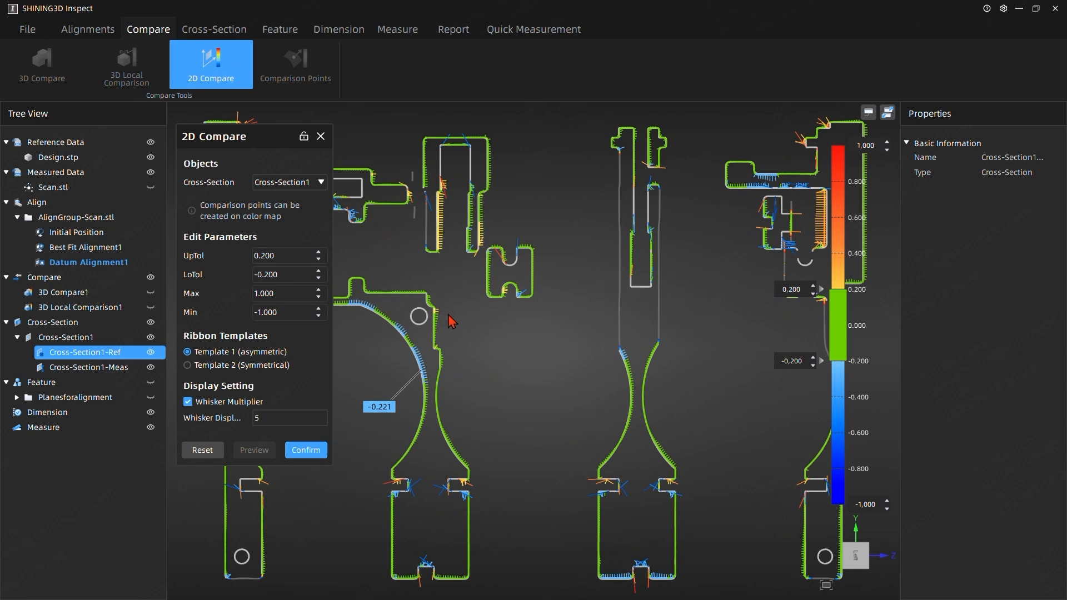
scroll(439, 324, up, 3)
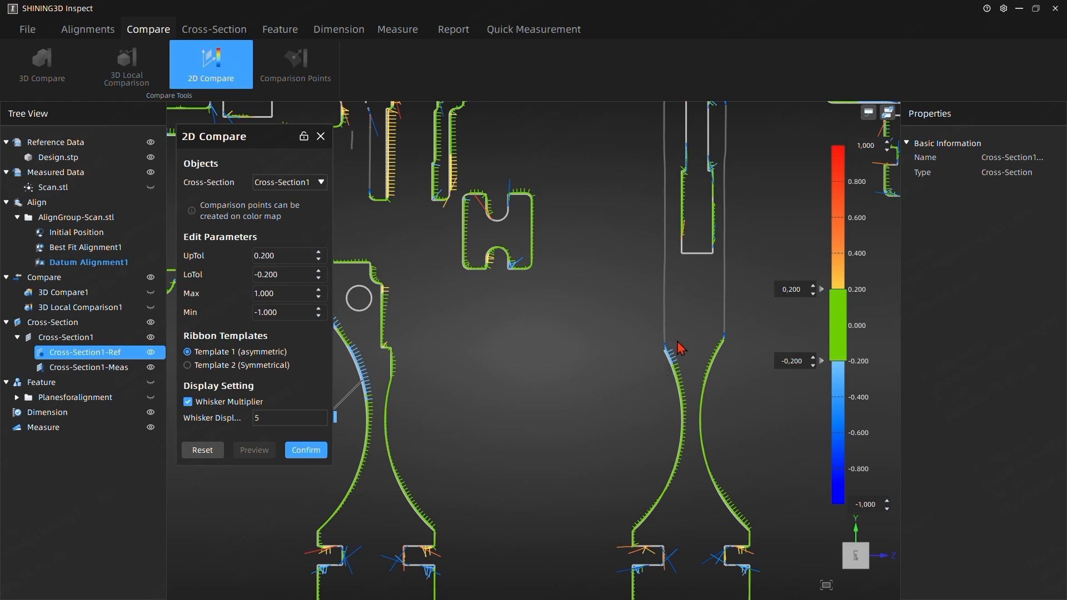
Confirm the 2D comparison and hide the reference data so only the section profiles are shown.
scroll(574, 412, down, 5)
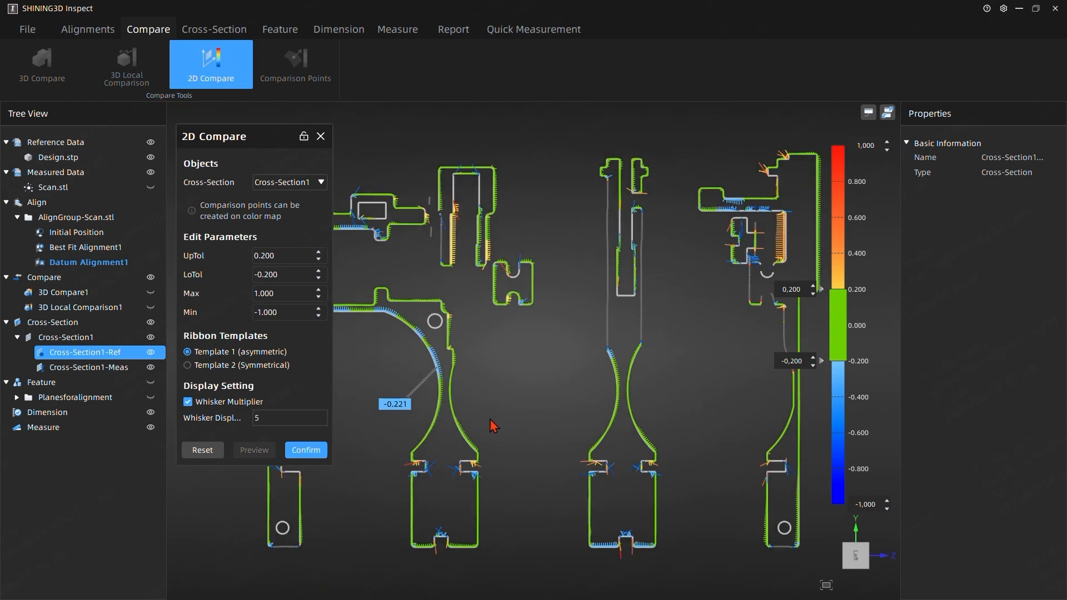
click(505, 380)
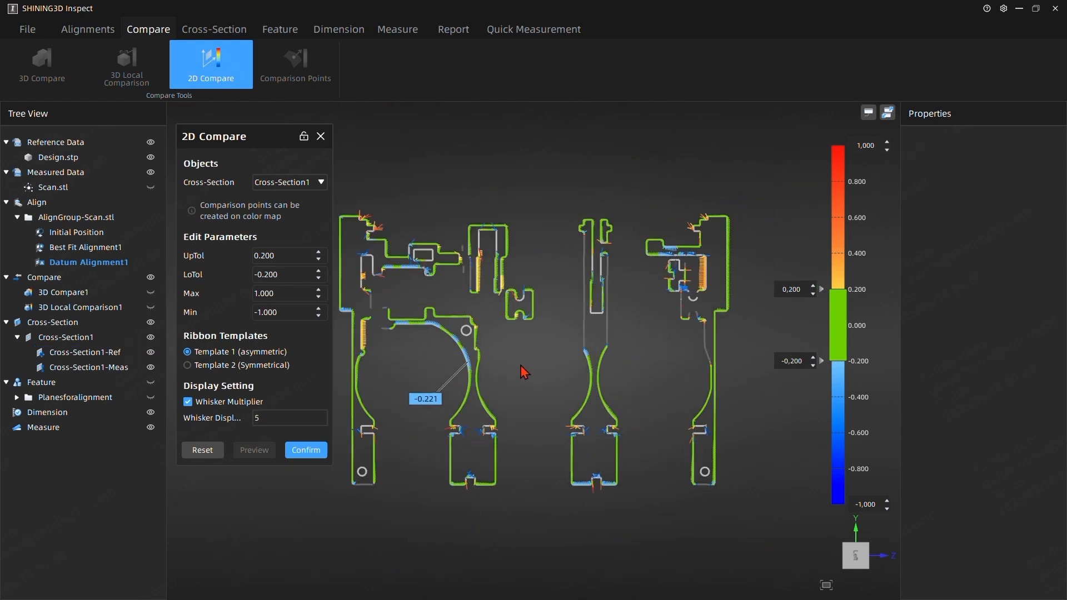
click(306, 450)
click(87, 369)
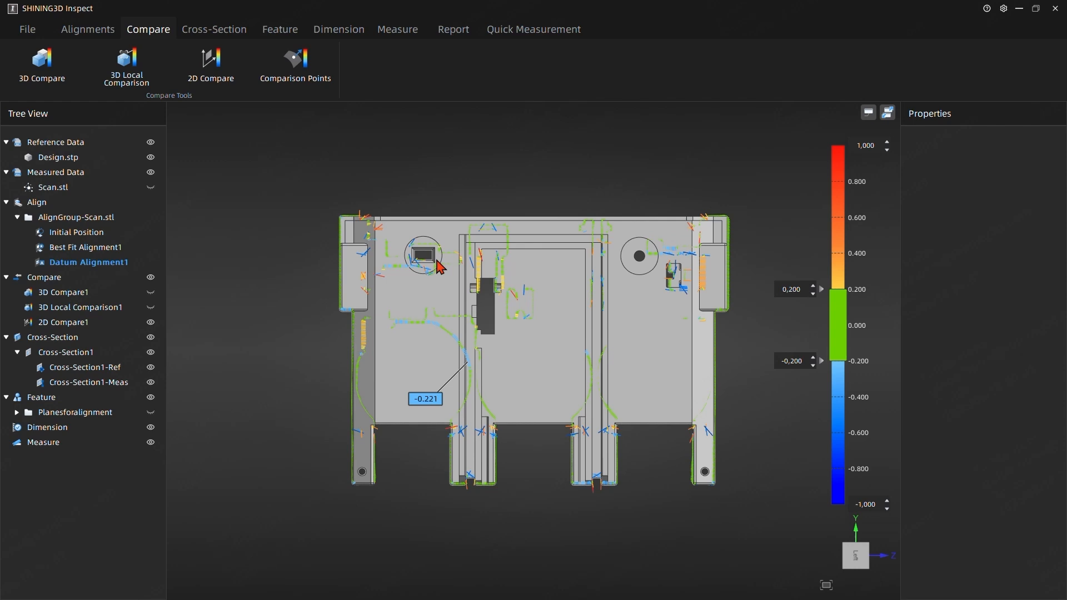
click(151, 142)
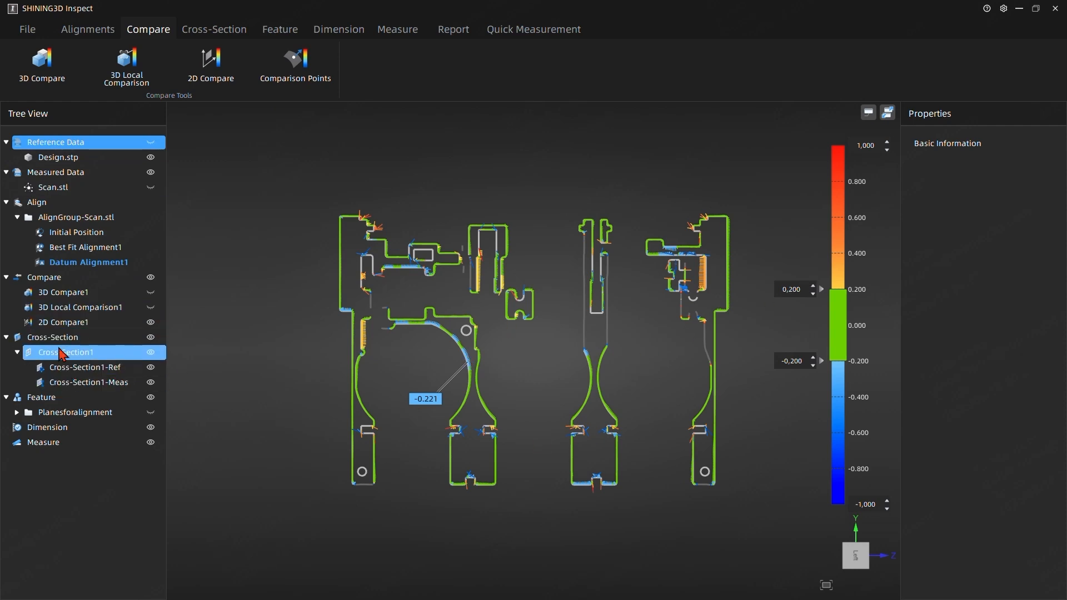
Add the current 2D comparison view to the report with Cross-Section1 selected.
click(62, 355)
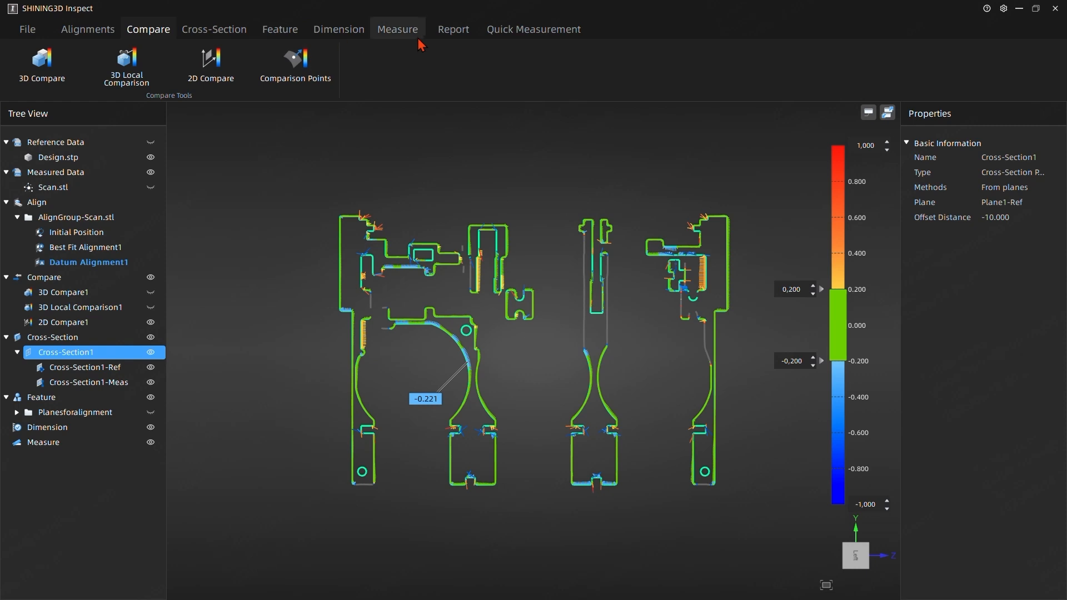
click(442, 35)
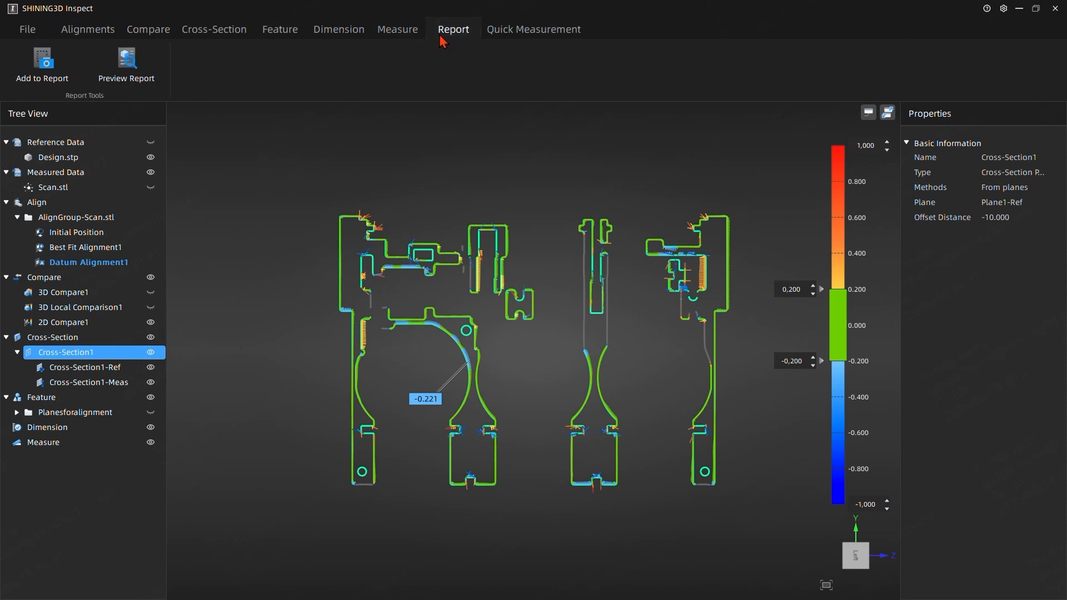
click(48, 89)
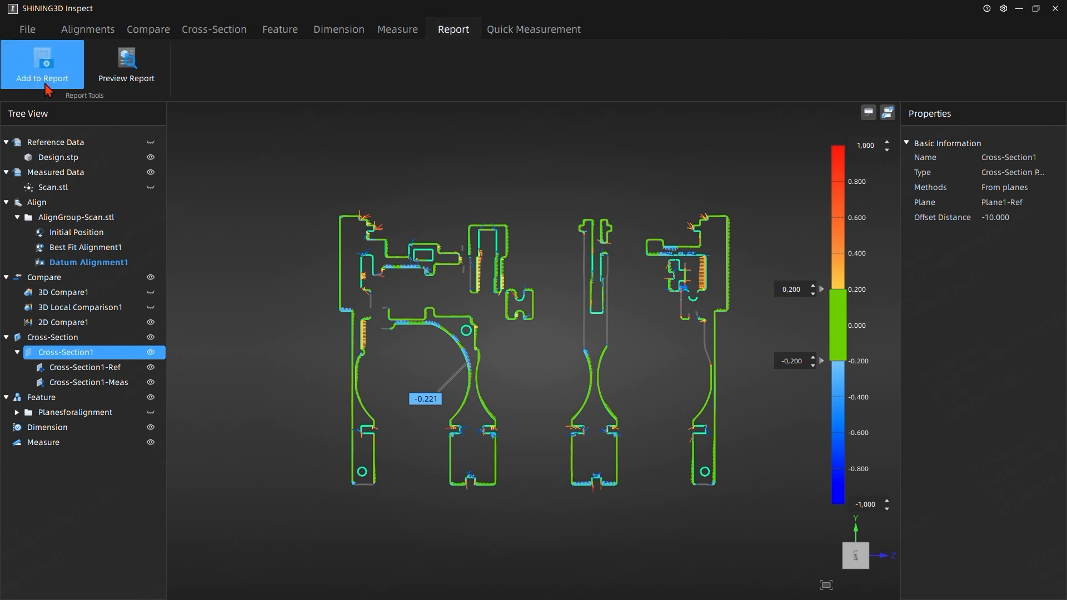
click(237, 366)
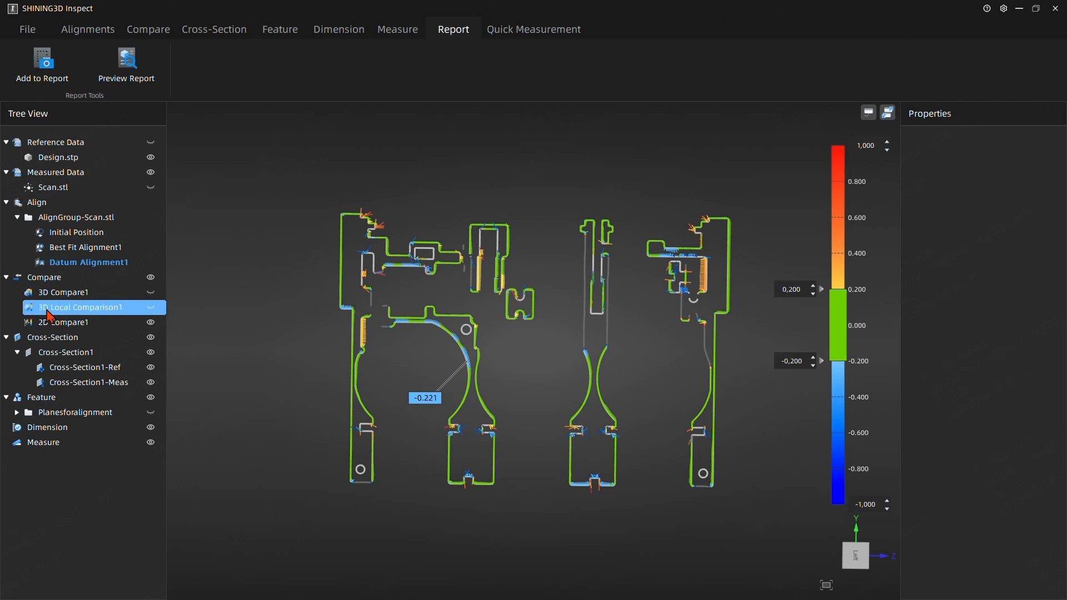
Hide the 2D comparison and the cross-section, and show the reference CAD model again.
click(151, 322)
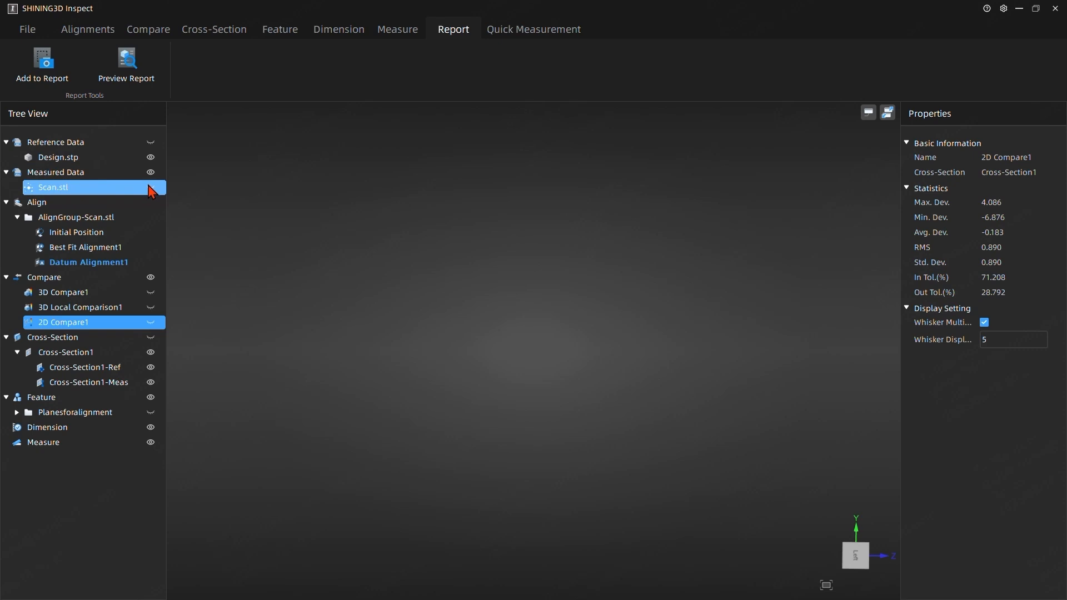
click(151, 142)
drag(298, 291, 803, 331)
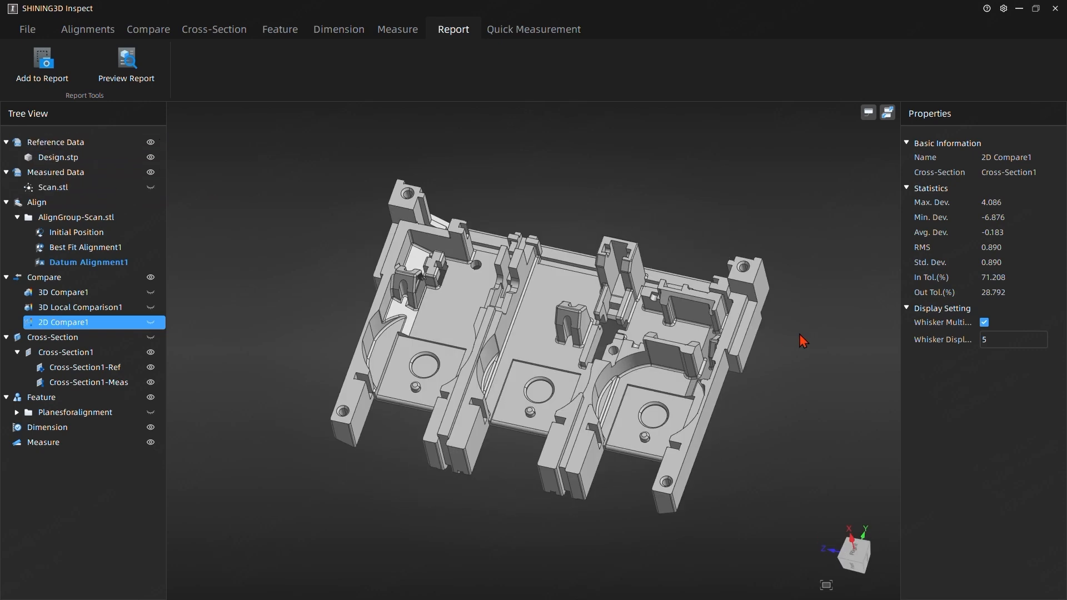
Start a Comparison Points analysis on the reference model and set the point radius to 1.
click(162, 35)
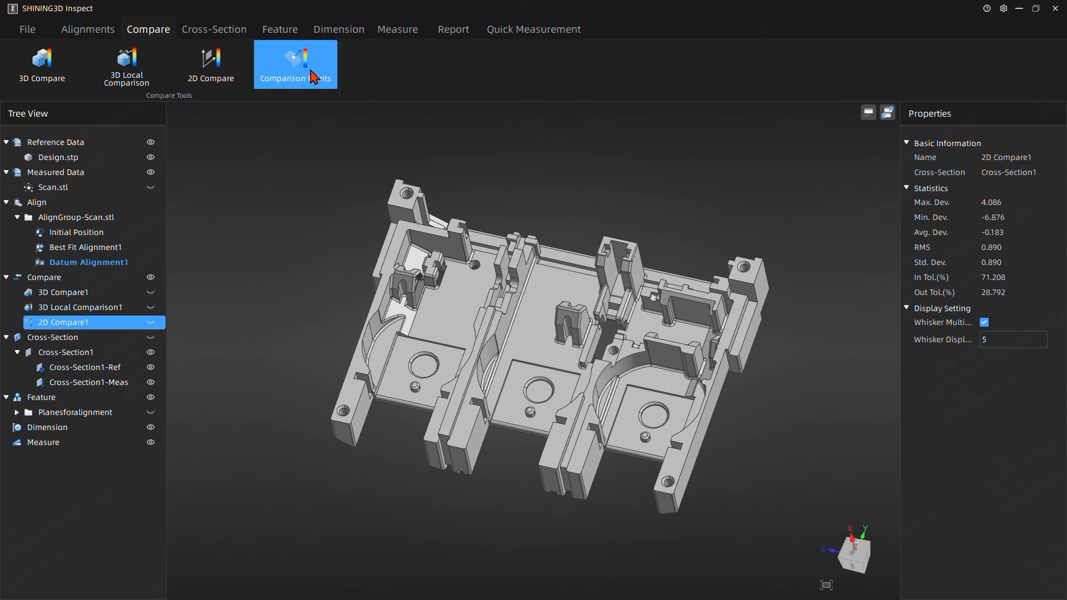
click(271, 82)
drag(522, 277, 510, 367)
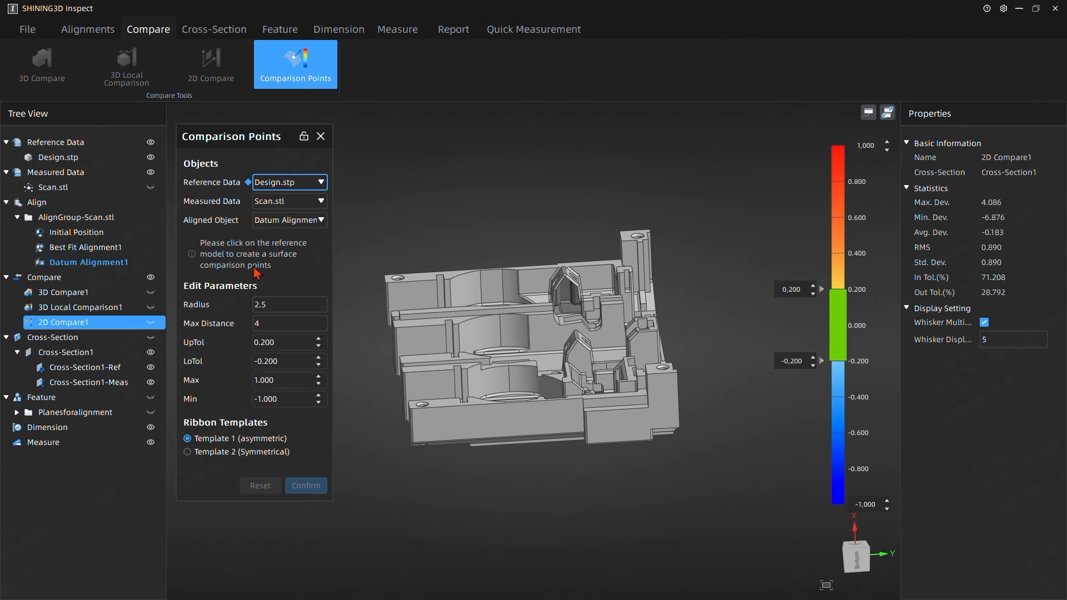
drag(373, 410, 441, 399)
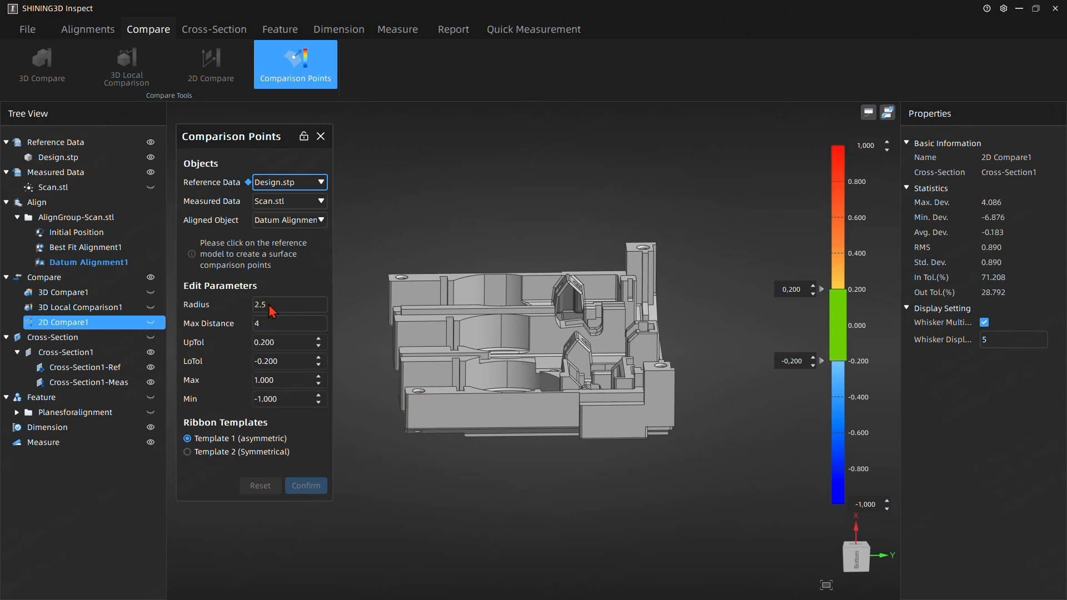
drag(274, 310, 245, 314)
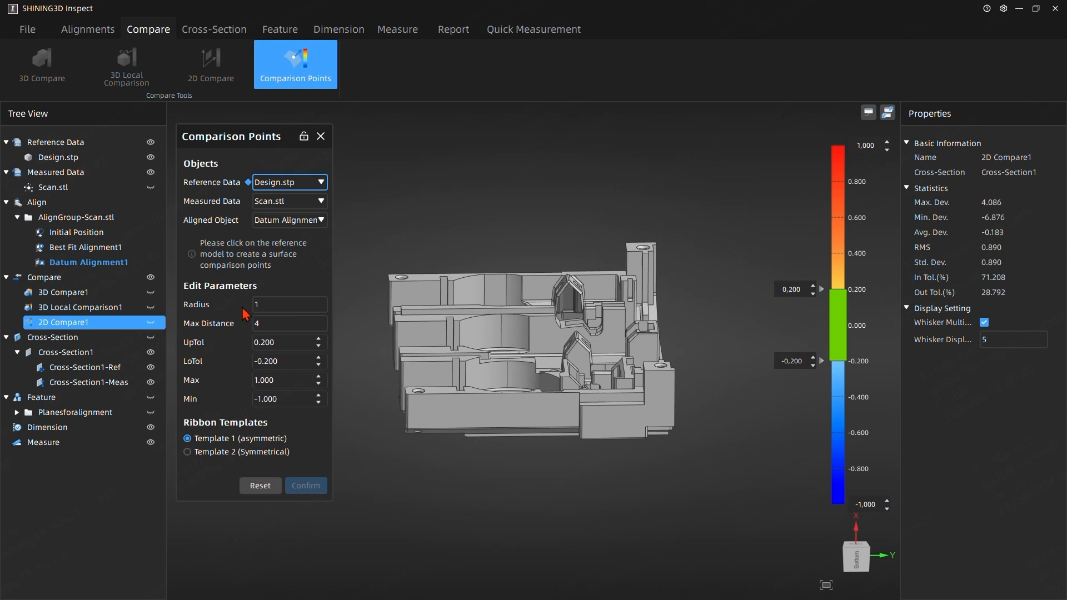
Place seven surface comparison points in an evenly spaced row along the upper edge of the model's outer side wall.
click(416, 403)
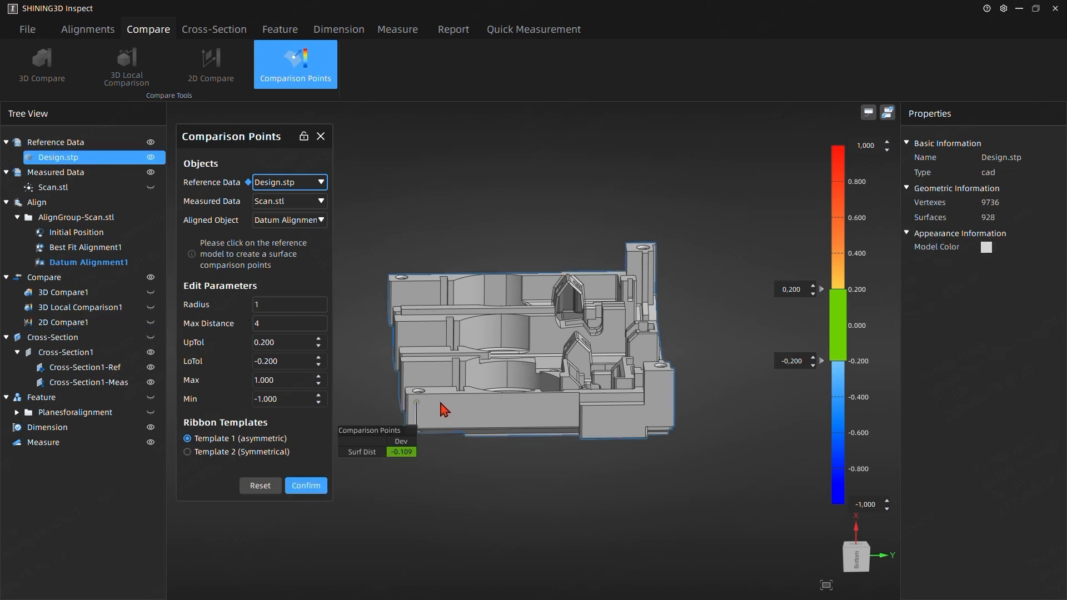
click(441, 402)
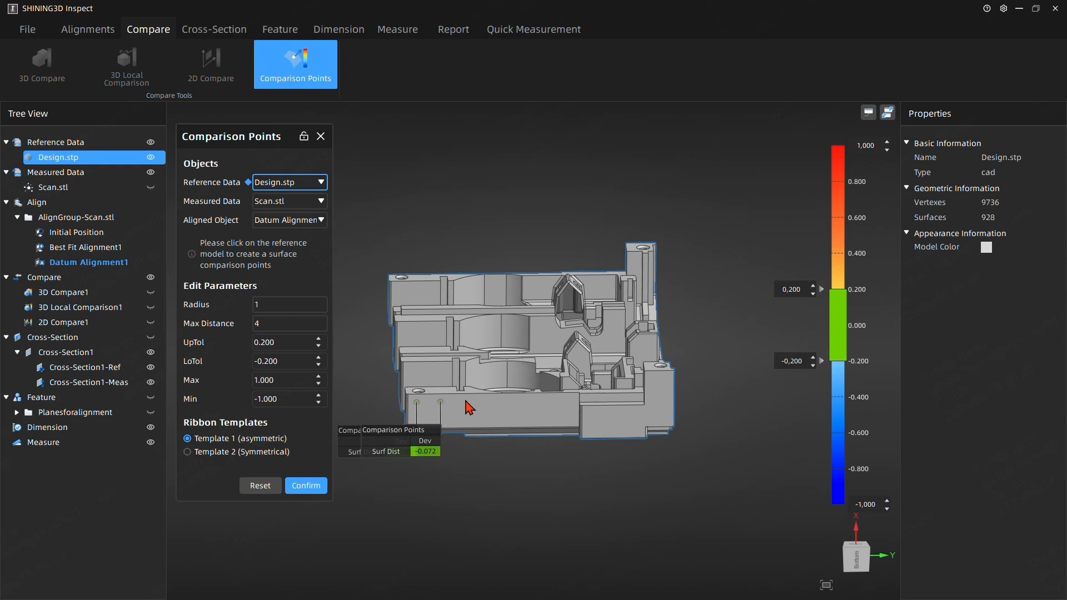
click(466, 401)
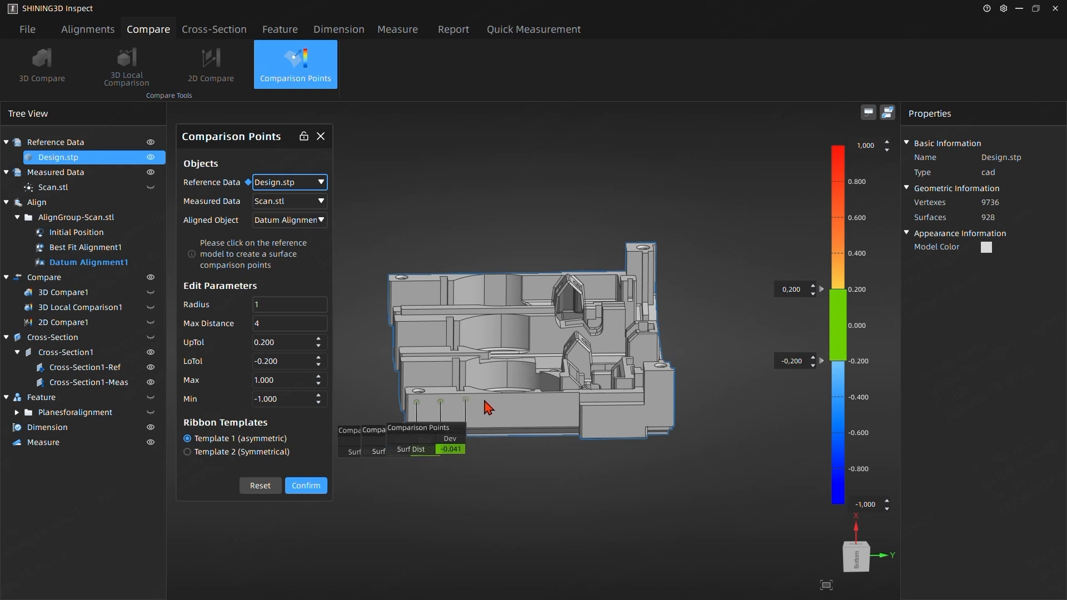
click(485, 401)
click(508, 402)
click(535, 402)
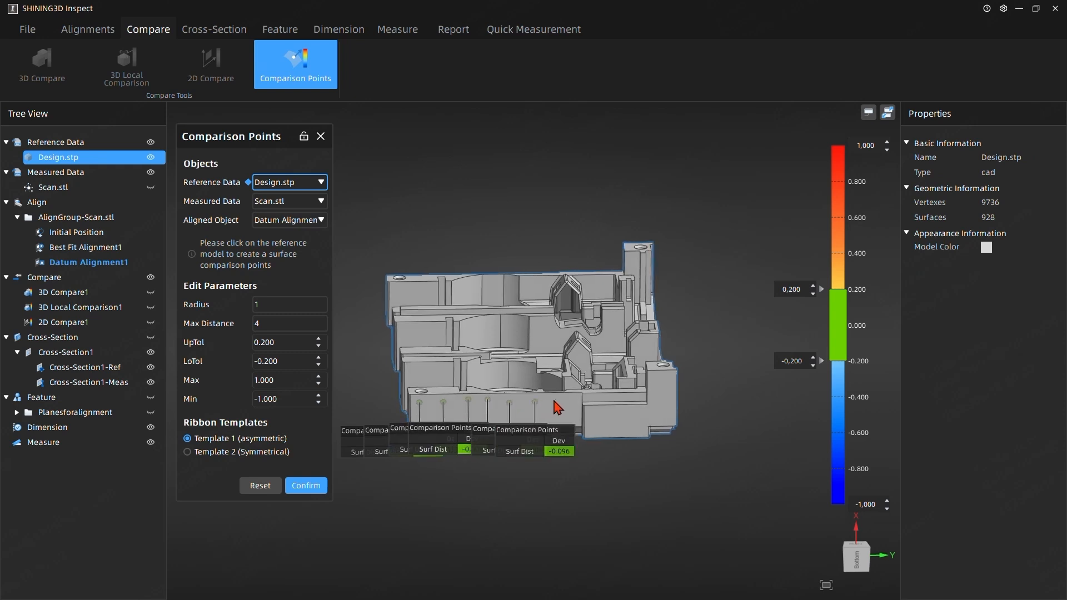
click(560, 402)
Arrange the deviation labels of the last three comparison points side by side above the model.
drag(584, 442, 655, 183)
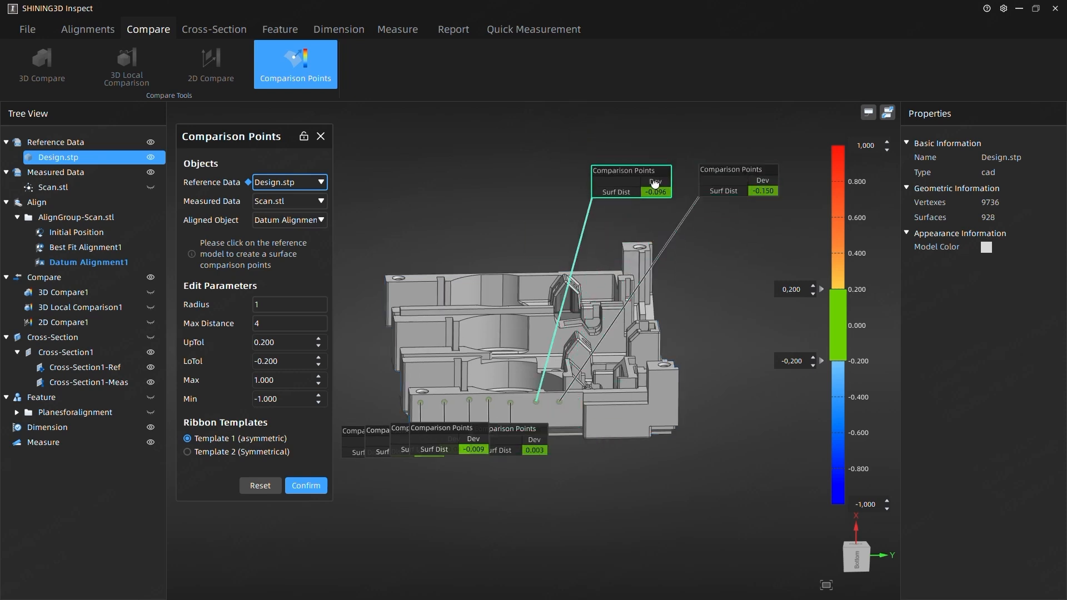
middle_drag(458, 345, 493, 356)
drag(513, 457, 556, 199)
drag(780, 196, 760, 197)
drag(574, 196, 587, 196)
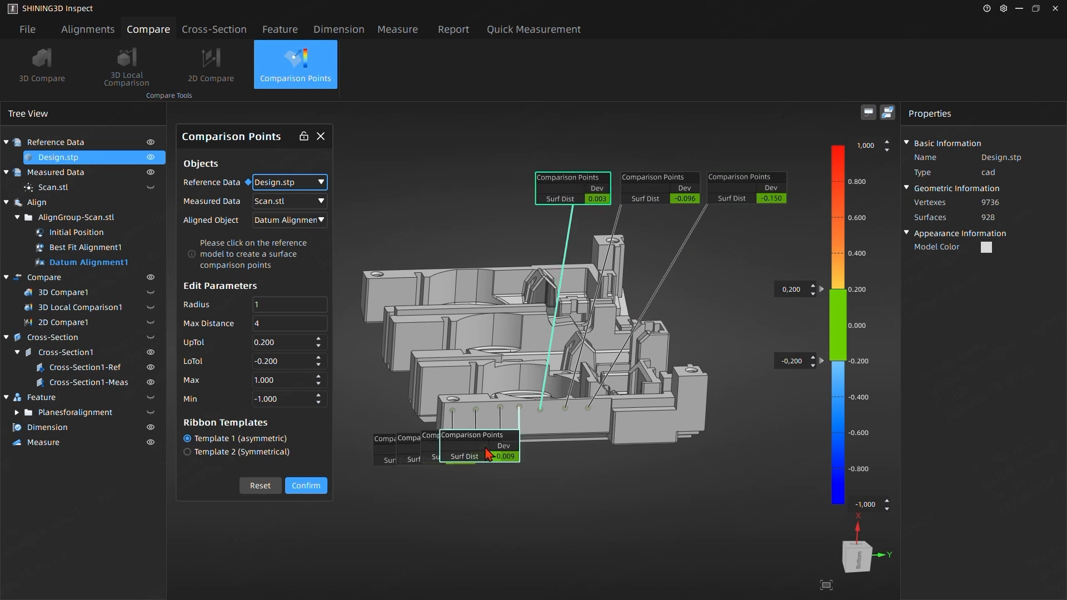
Move the deviation labels of points 4, 2 and 1 above the model and confirm the comparison points.
drag(485, 450, 499, 194)
drag(443, 459, 418, 196)
drag(446, 461, 281, 192)
click(306, 485)
Reposition the first four deviation labels so all seven form one ordered, non-overlapping row above the model.
drag(389, 179, 248, 188)
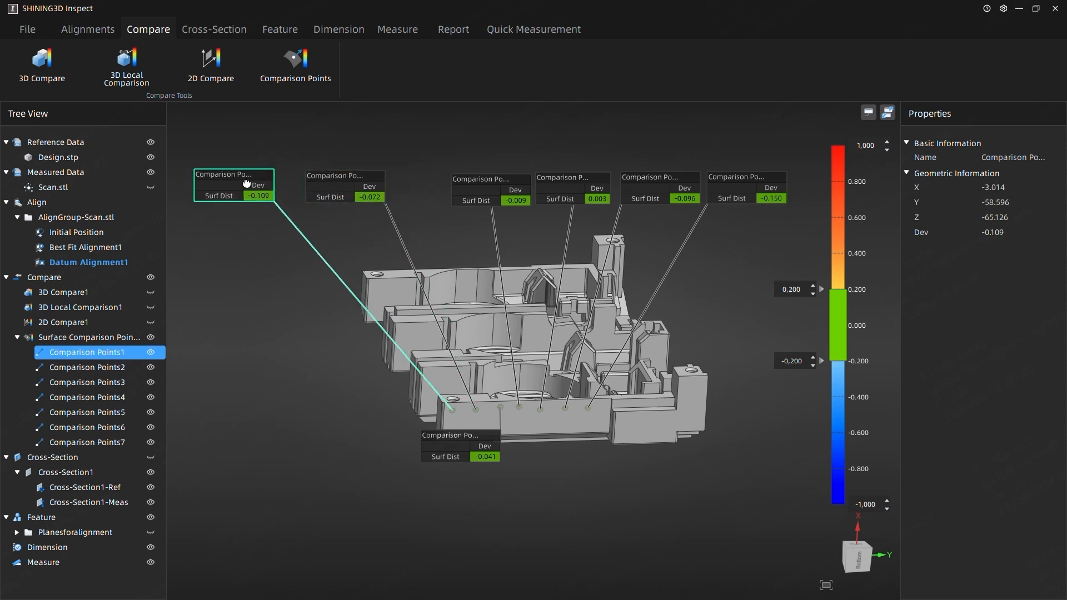
drag(348, 186, 327, 185)
drag(461, 446, 413, 188)
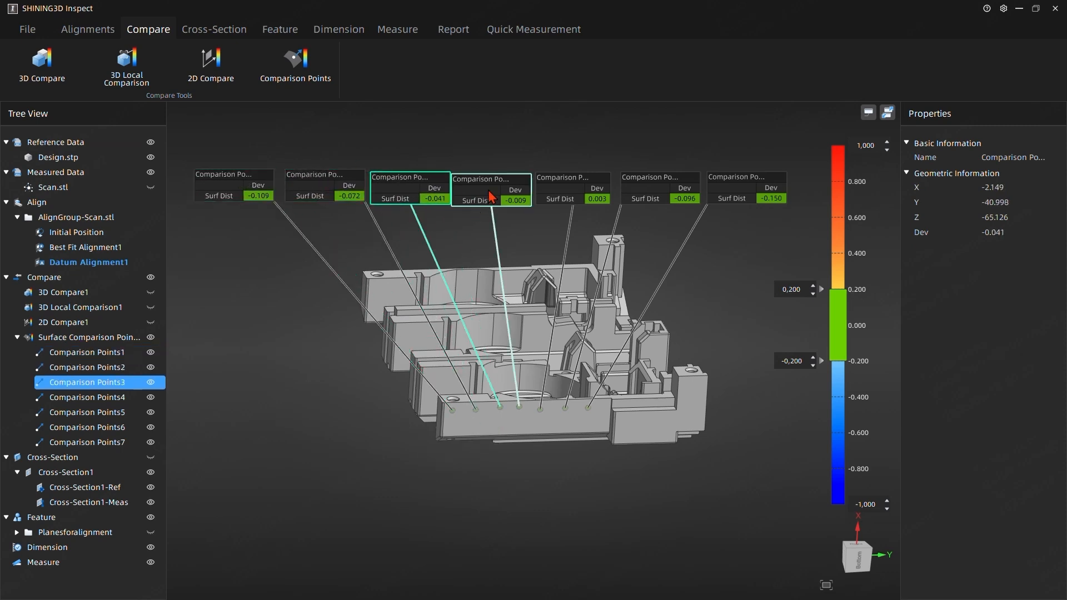
click(484, 190)
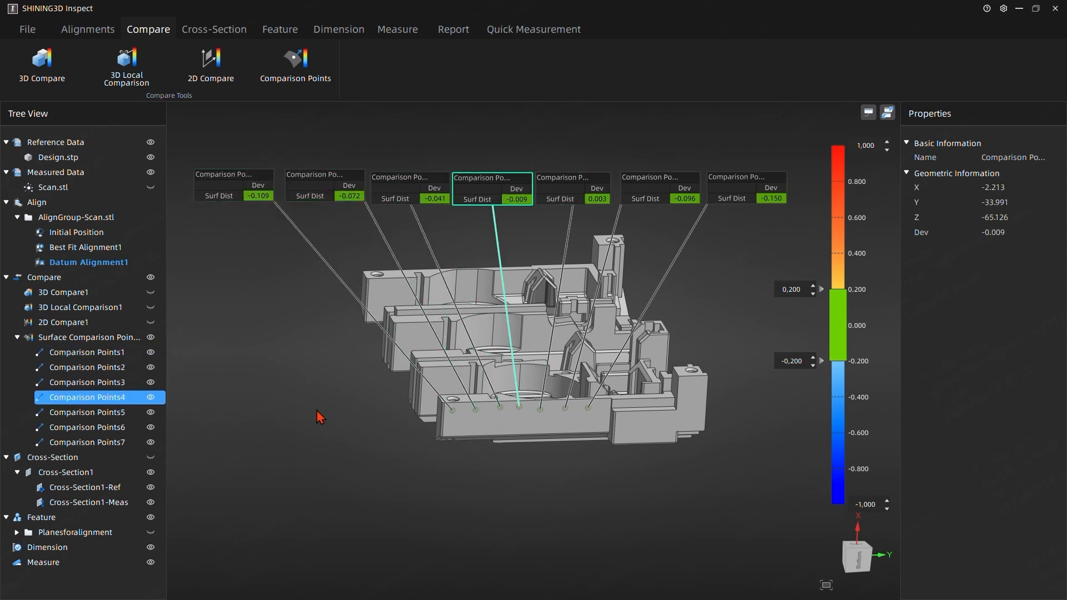
Select the whole surface comparison points group and add its view to the report.
click(95, 340)
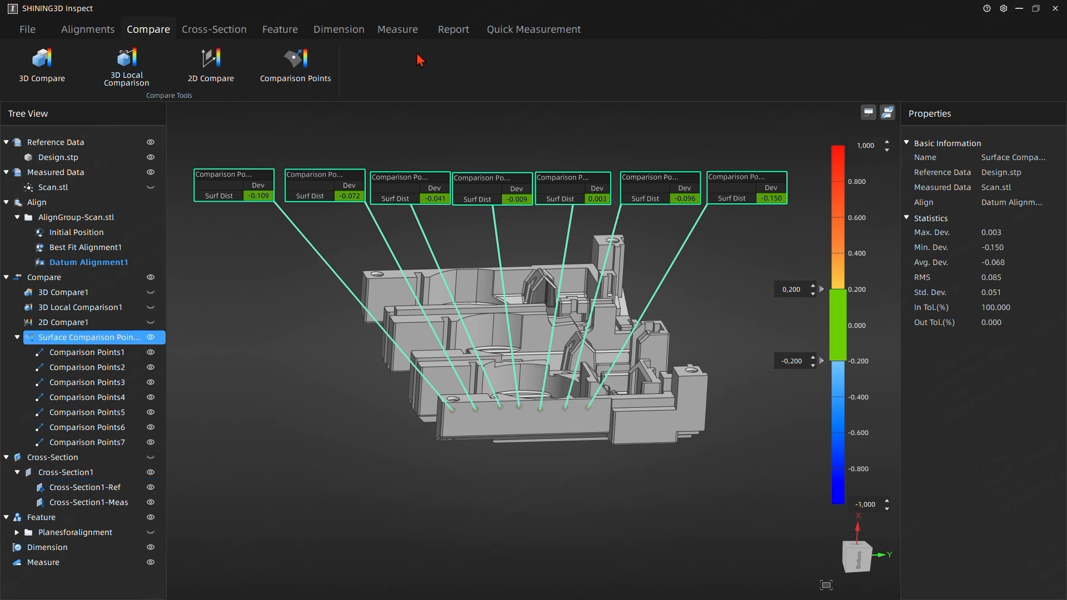
click(440, 37)
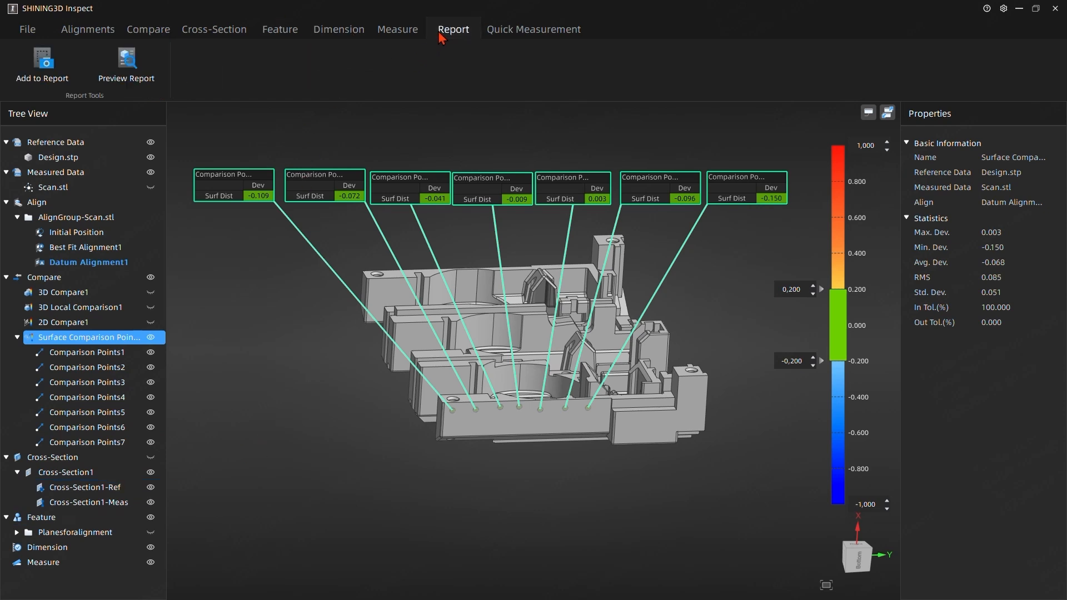
click(55, 83)
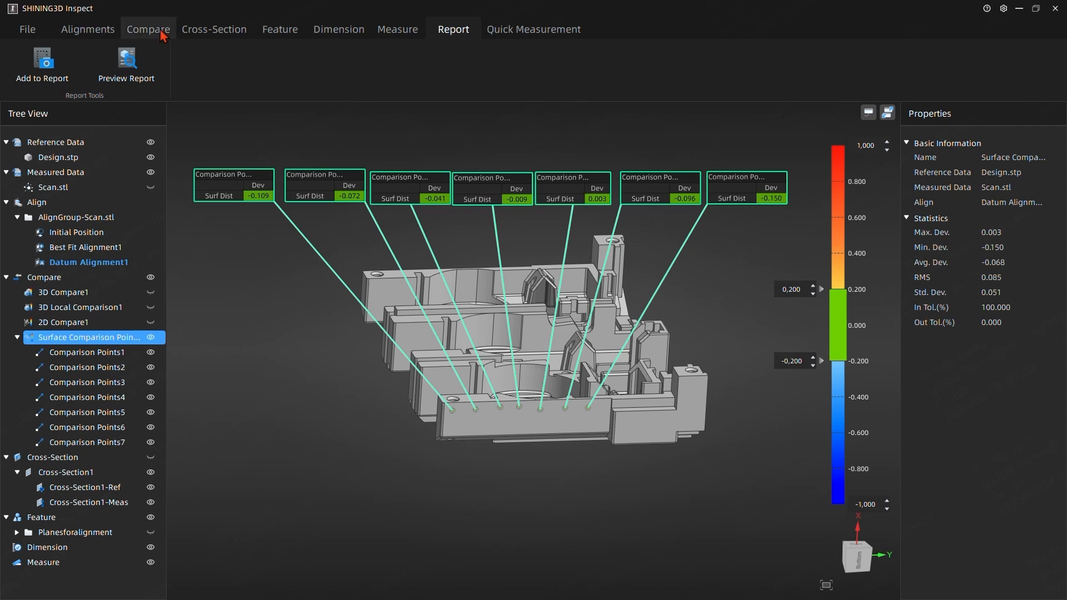
click(322, 304)
Hide the surface comparison points group so only the CAD model is displayed.
drag(323, 303, 298, 304)
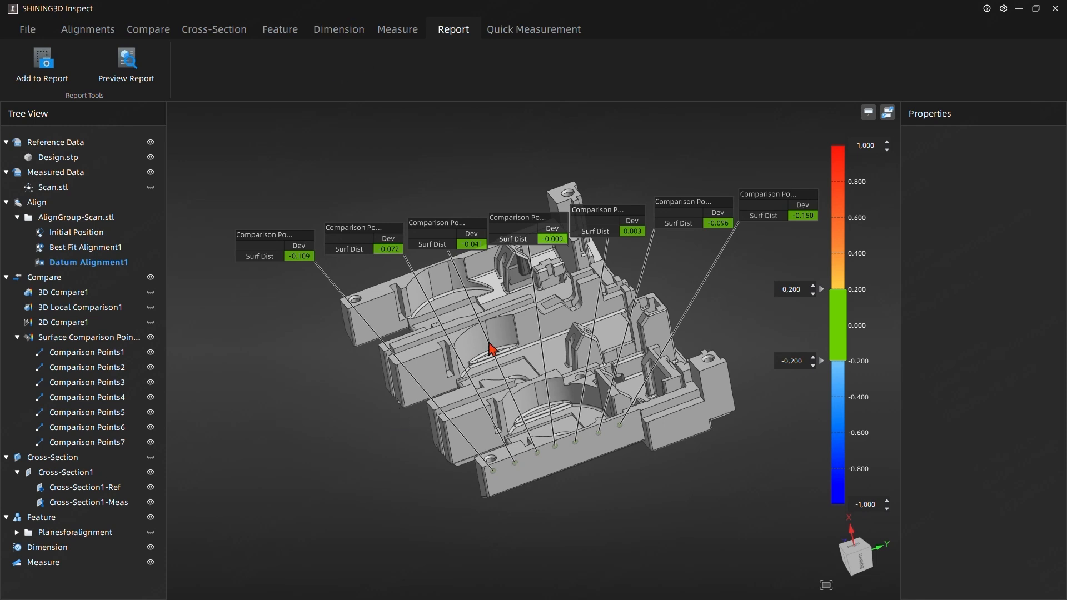
click(131, 384)
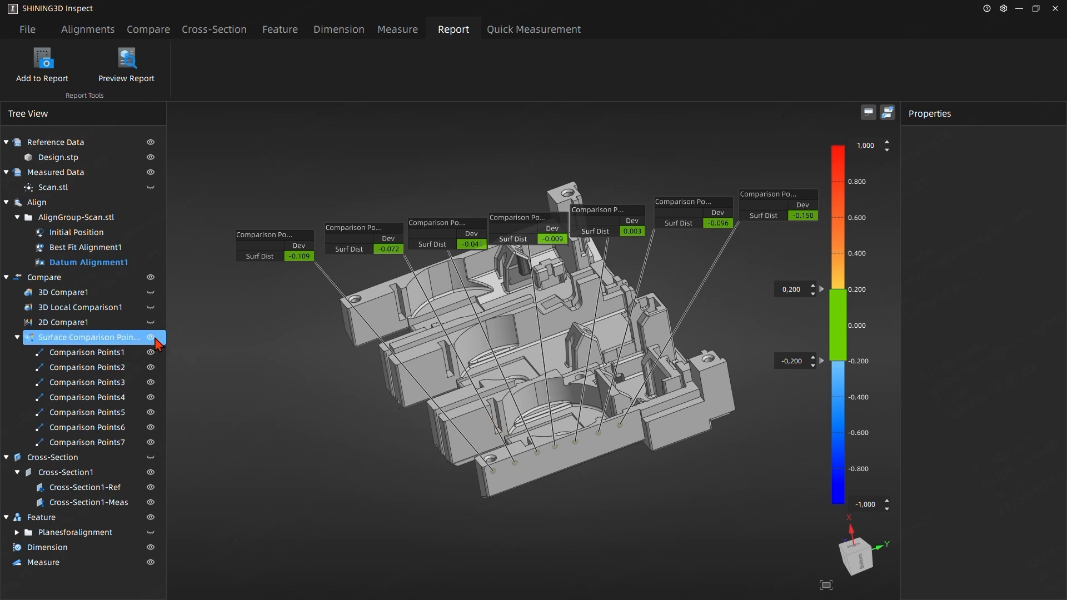
click(152, 338)
middle_drag(339, 396, 392, 406)
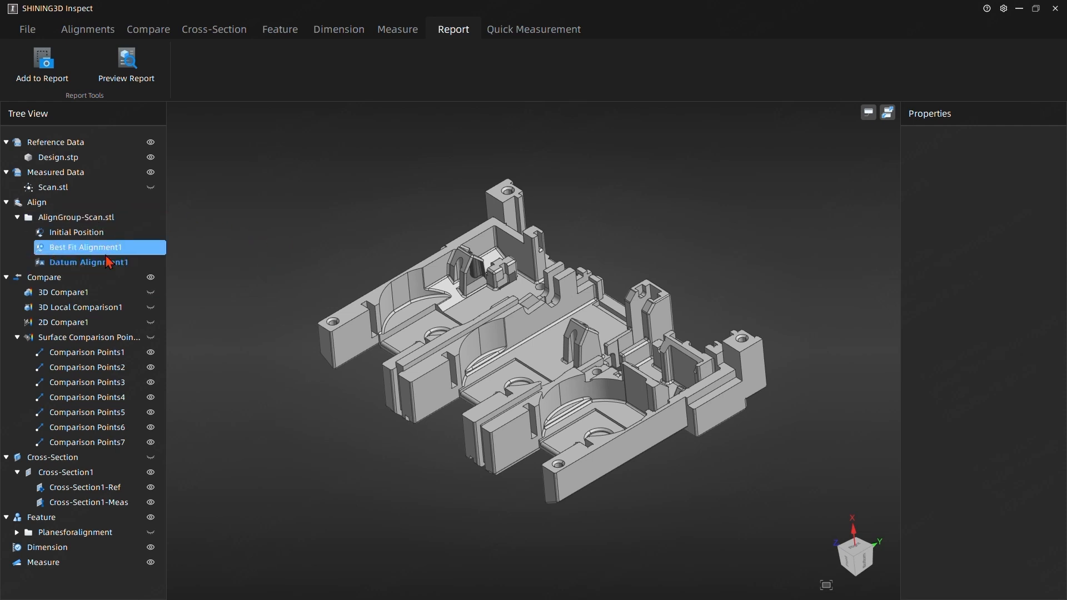
Create one reference plane merged from the outer and centre faces of the part's underside with Multiple Plane, extracting its measured feature.
click(284, 32)
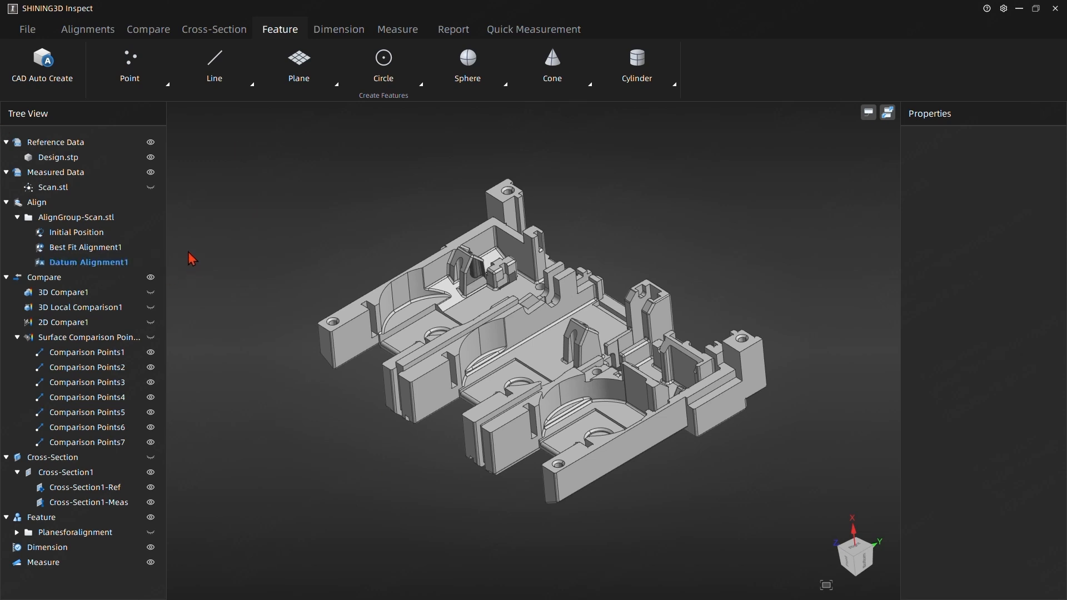
drag(334, 293, 338, 326)
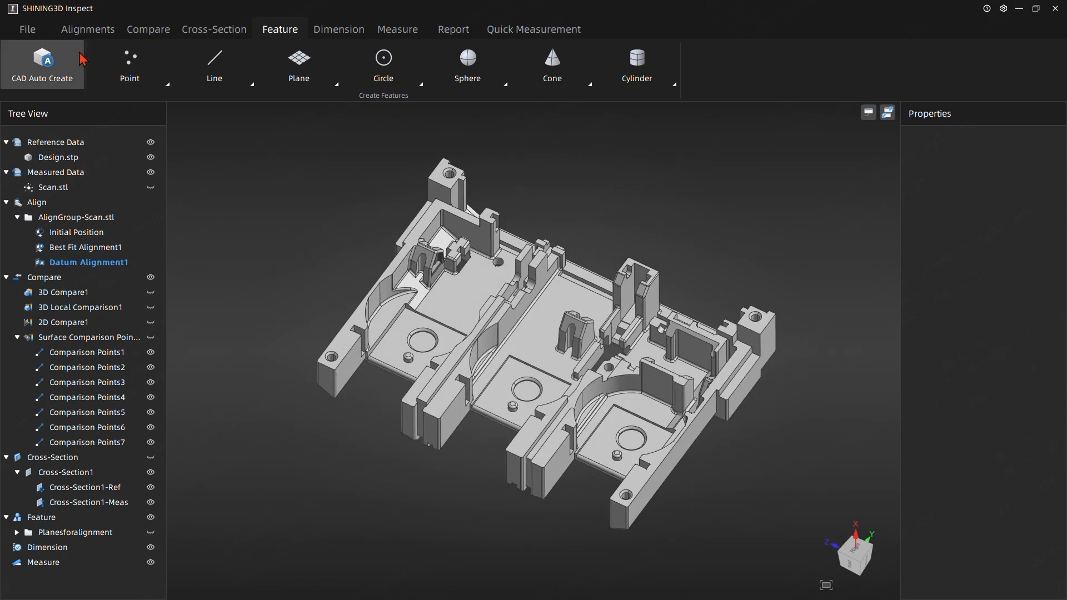
drag(519, 425, 489, 295)
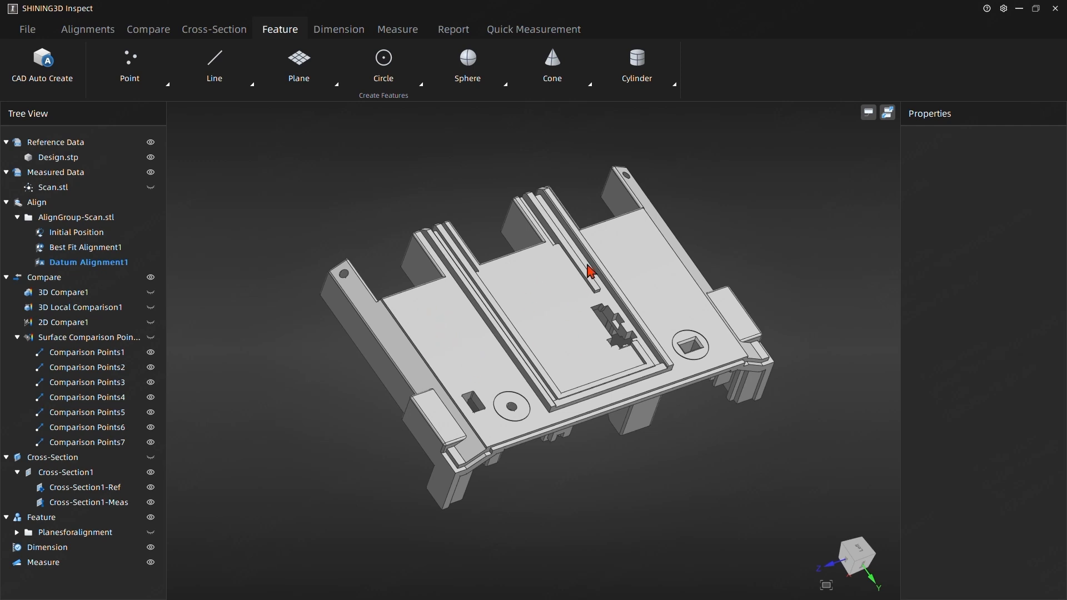
middle_drag(692, 170, 382, 230)
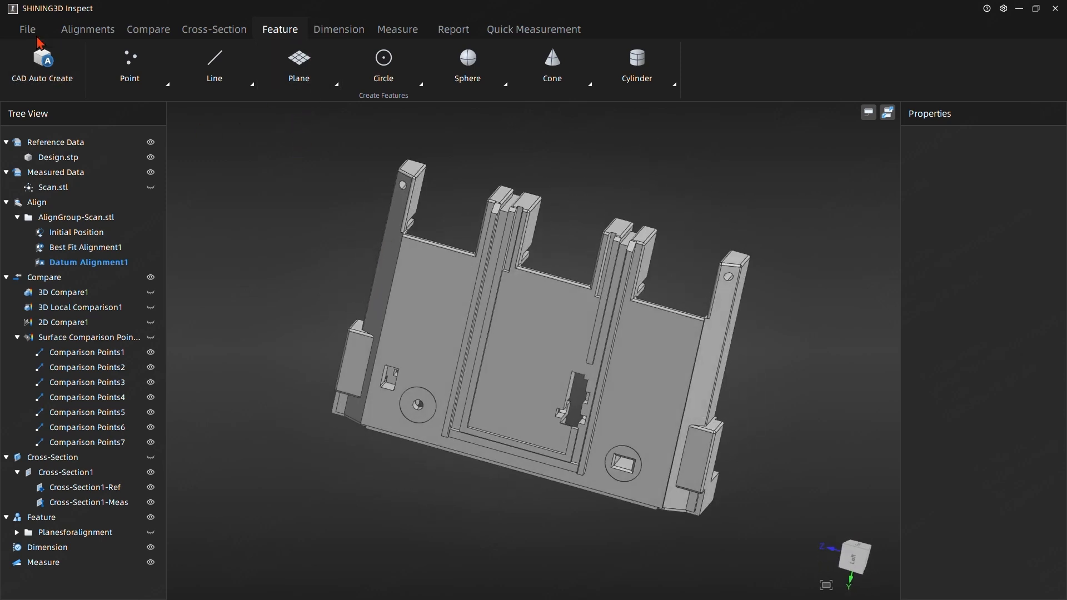
click(336, 84)
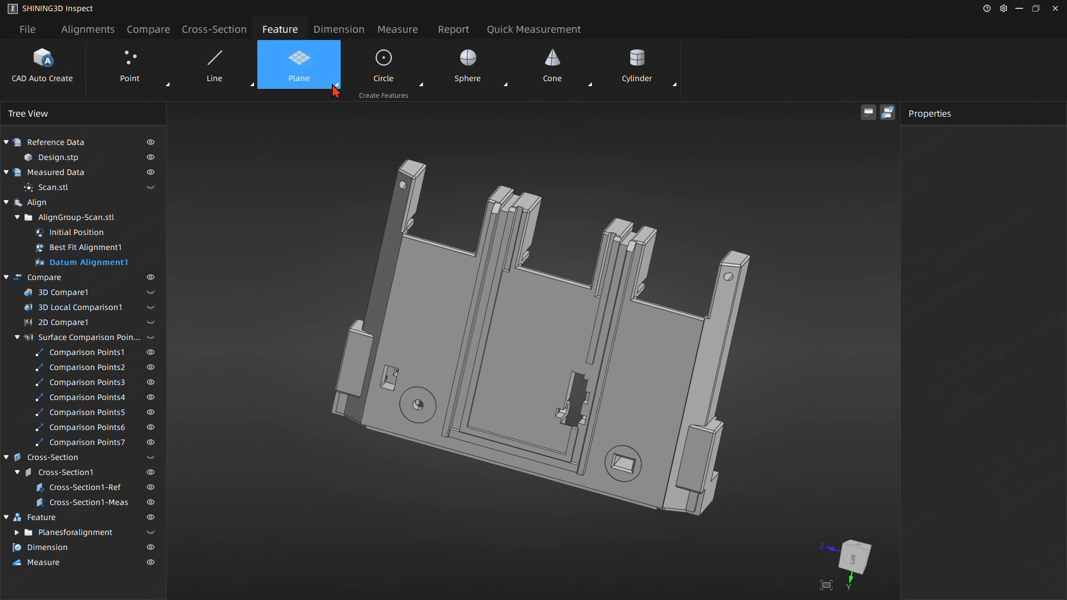
mouse_move(296, 108)
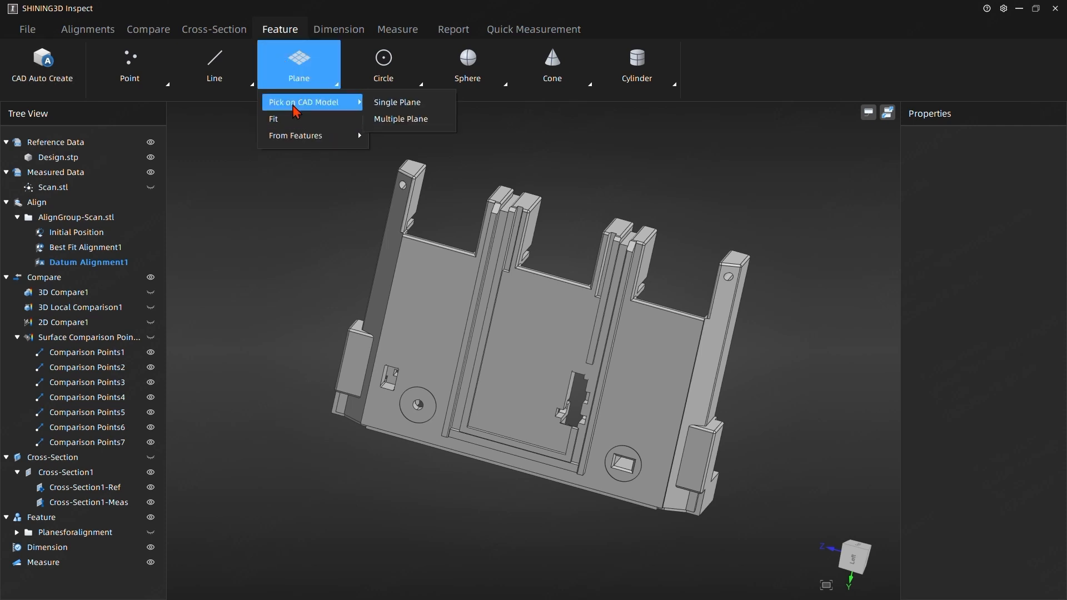
click(412, 119)
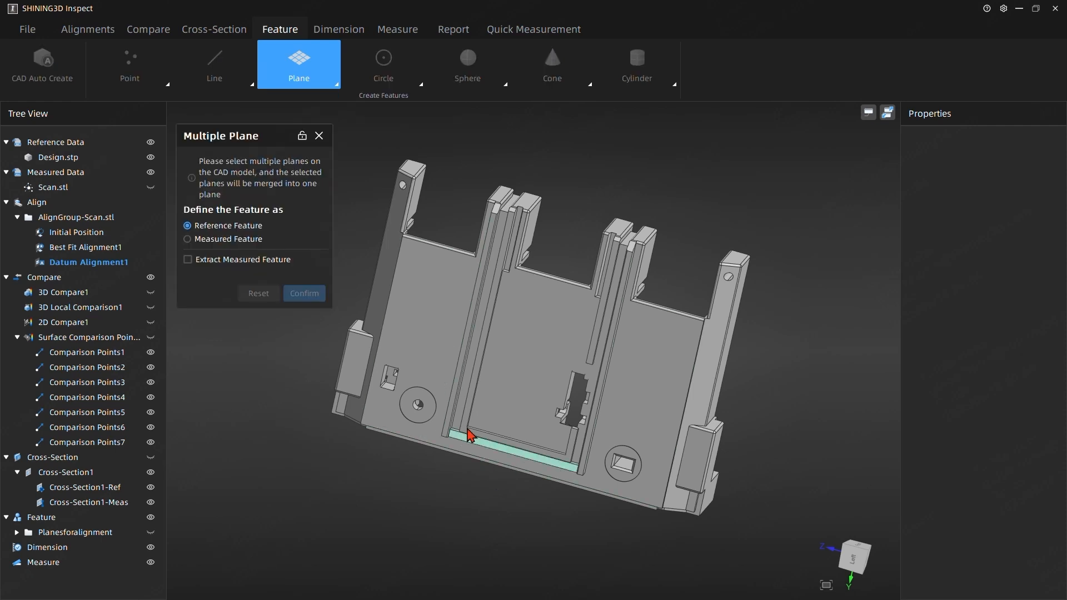
click(192, 260)
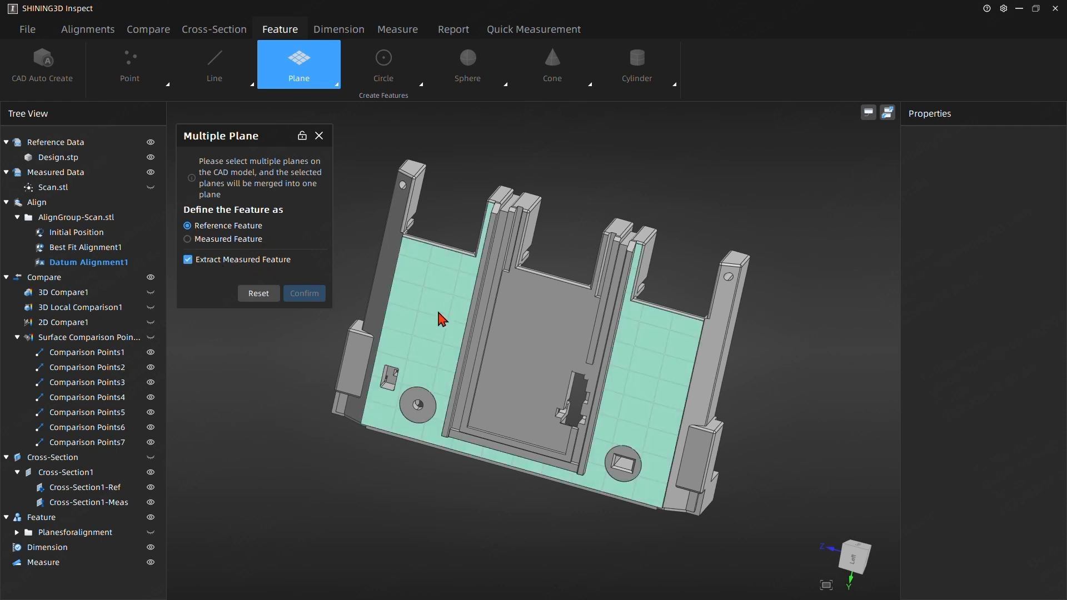
click(520, 361)
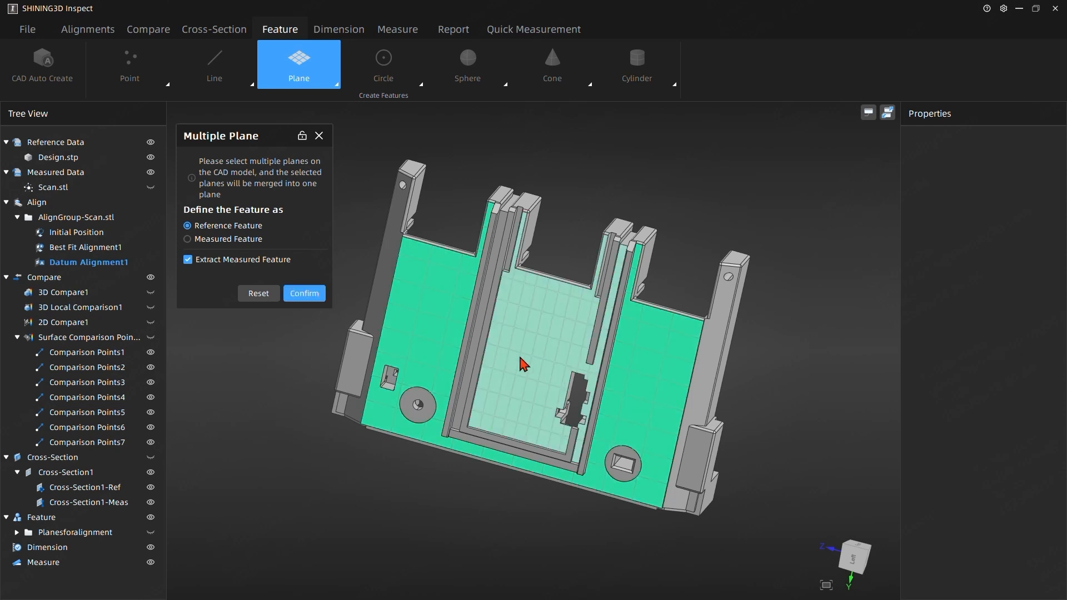
click(457, 328)
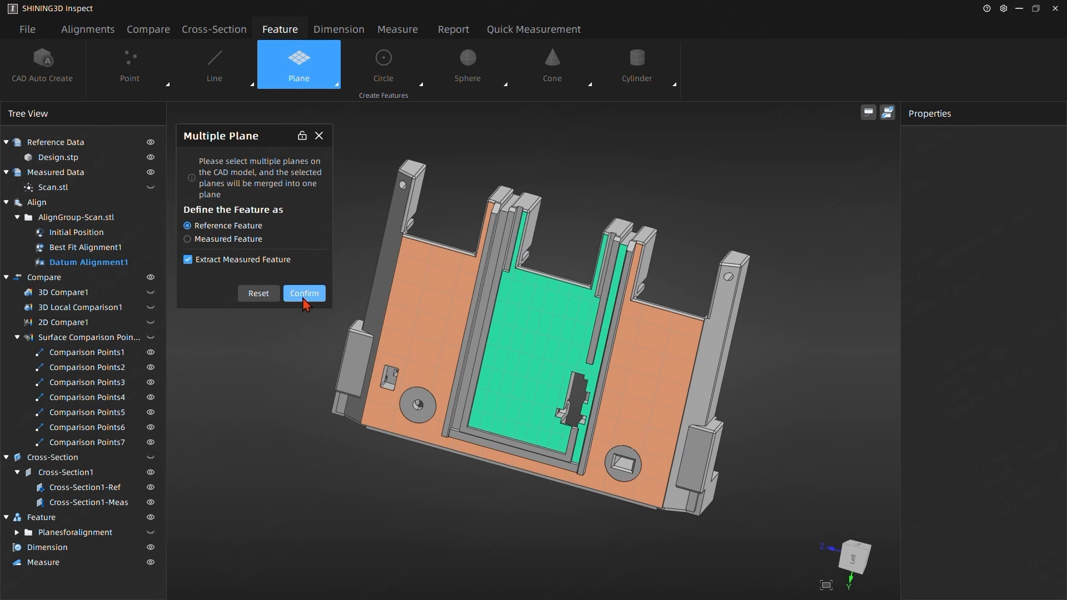
click(305, 295)
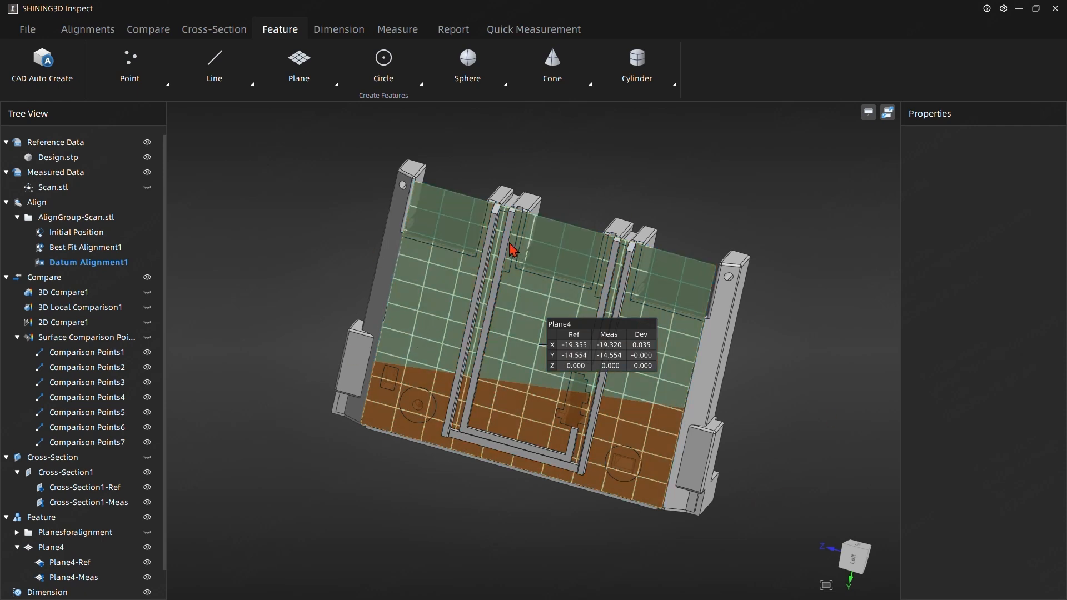
Set up CAD Auto Create for reference features with measured extraction and the dialog locked, and pick the side block's outer face.
middle_drag(504, 147, 579, 341)
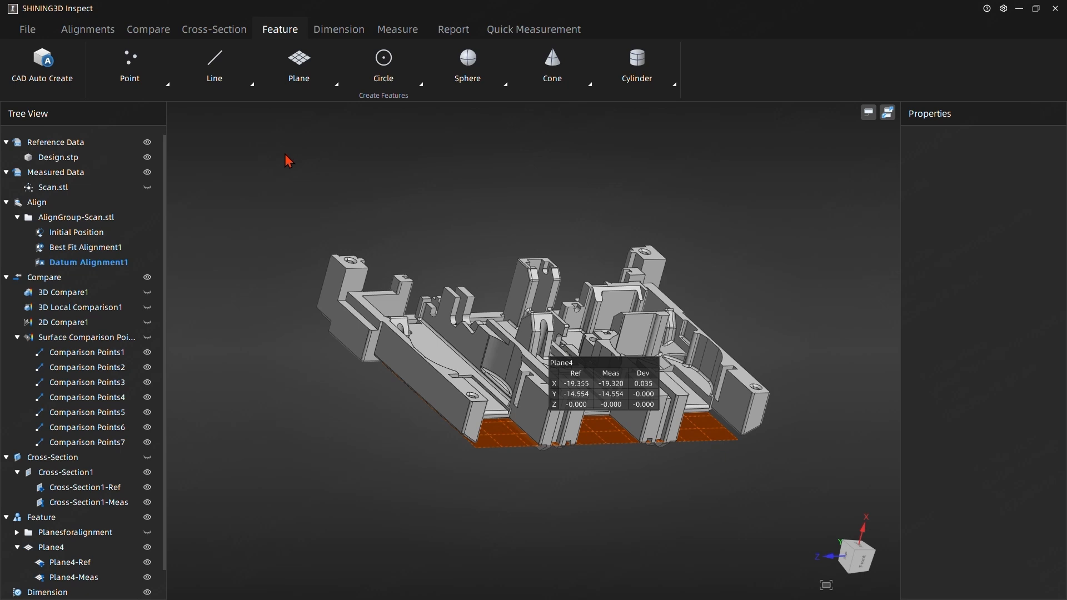
click(37, 86)
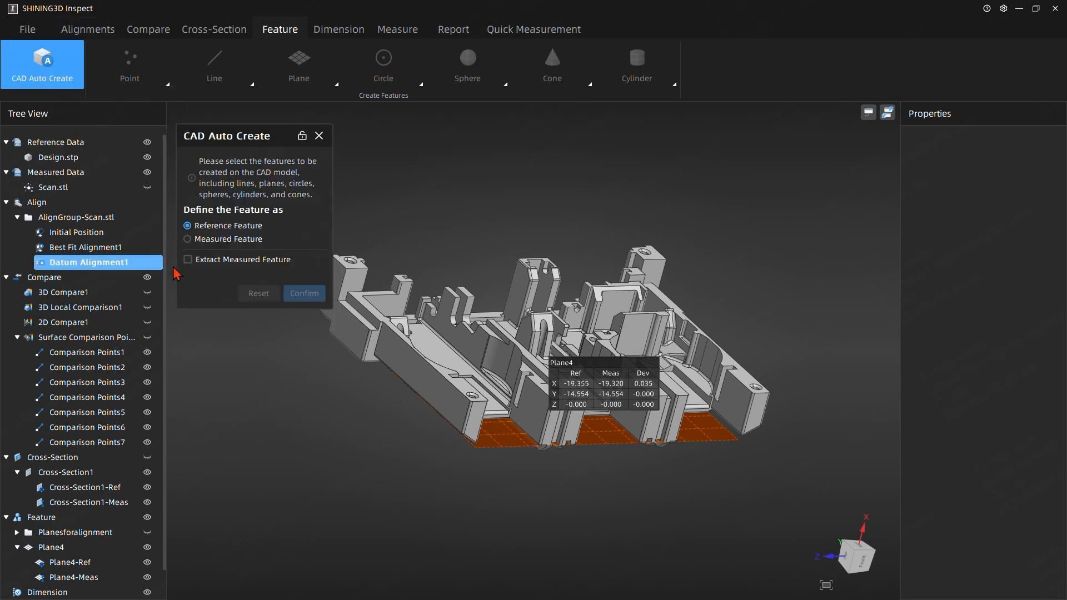
click(189, 260)
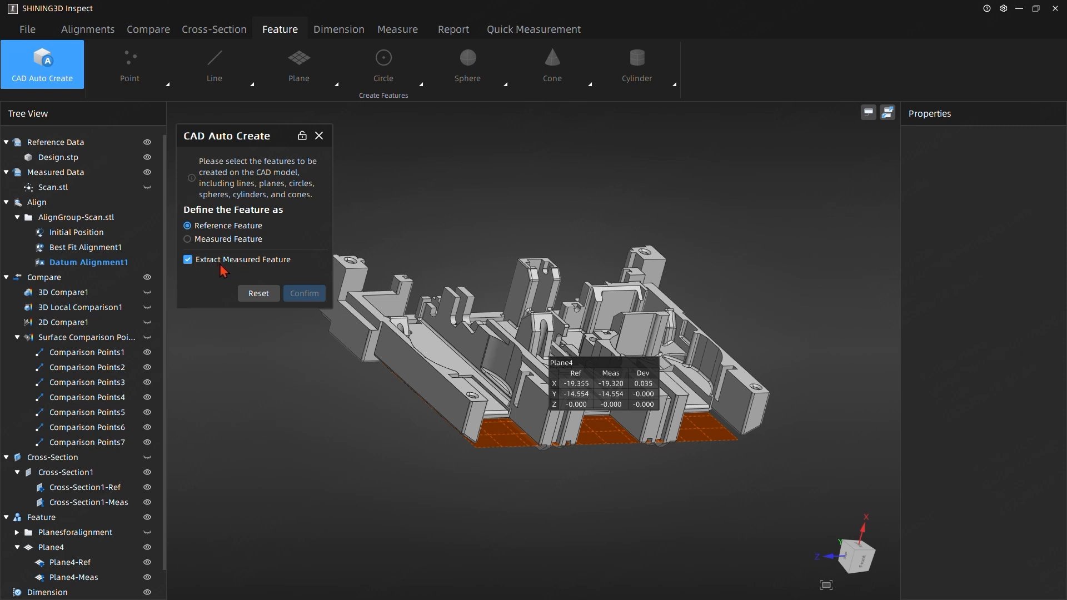
click(302, 138)
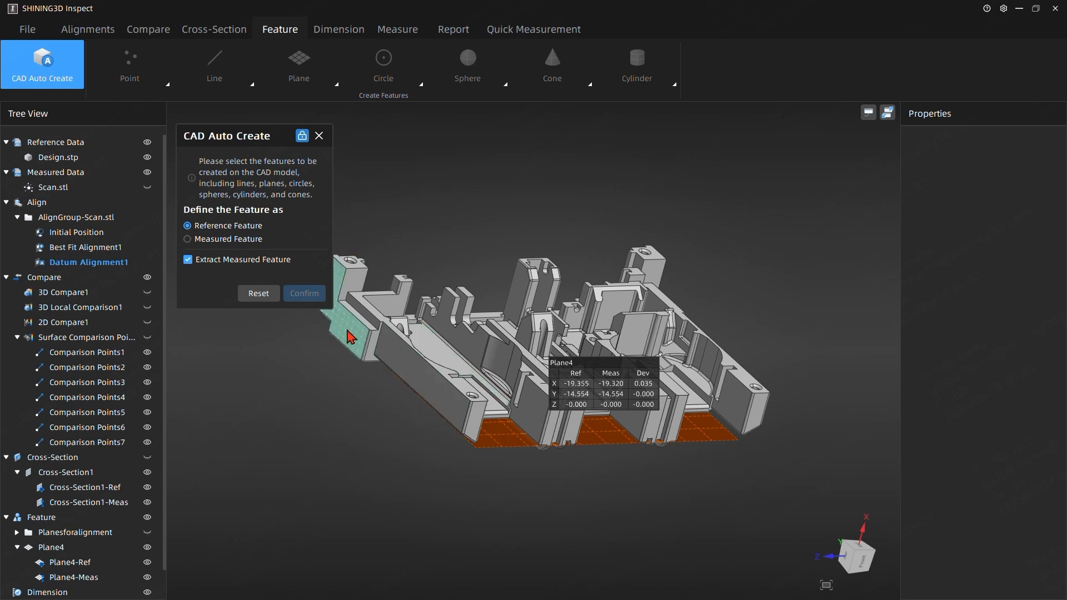
click(350, 336)
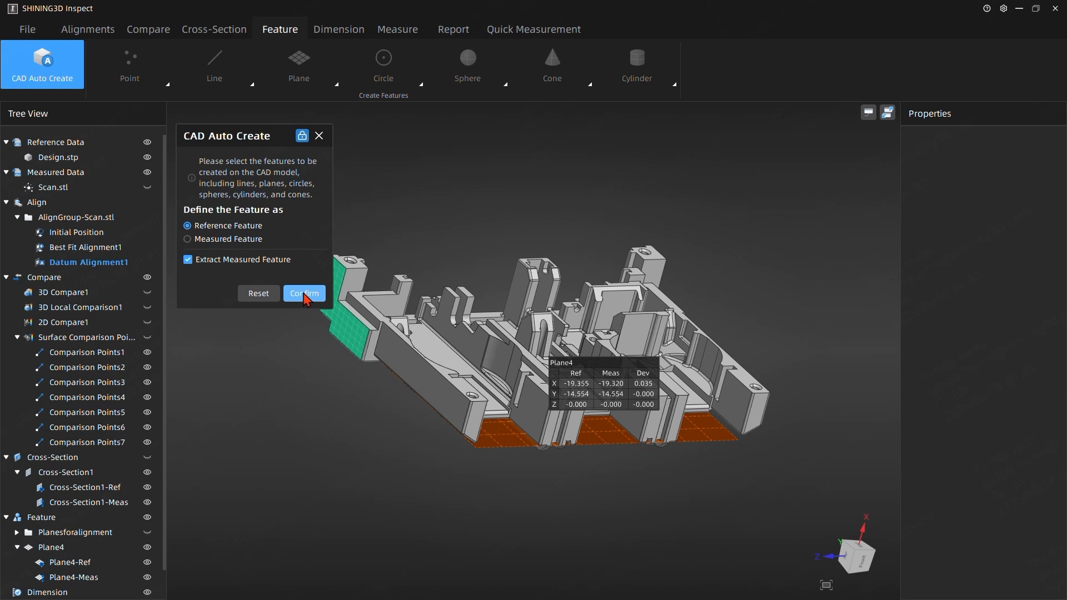
Add the adjoining long outer side face and the side faces of the arms and ribs to the selection.
click(307, 300)
click(431, 393)
middle_drag(548, 369, 441, 464)
click(366, 427)
click(577, 423)
click(430, 347)
middle_drag(431, 347, 648, 528)
click(651, 404)
middle_drag(820, 461, 512, 436)
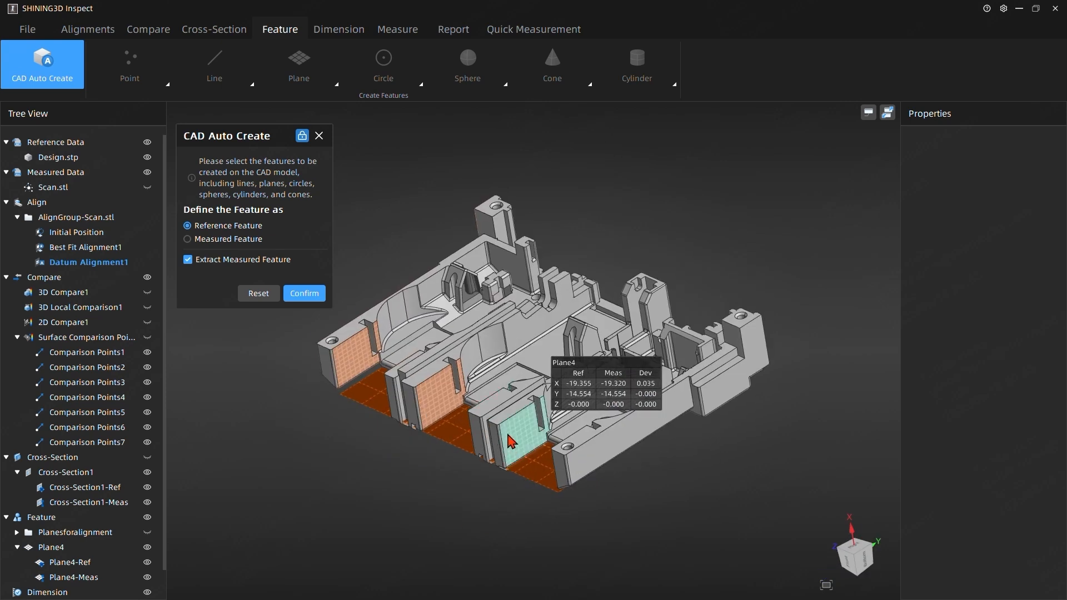
Add the remaining rib face and the opposite side's arm and block faces, create all the selected planes and close CAD Auto Create.
click(511, 442)
middle_drag(634, 431, 770, 246)
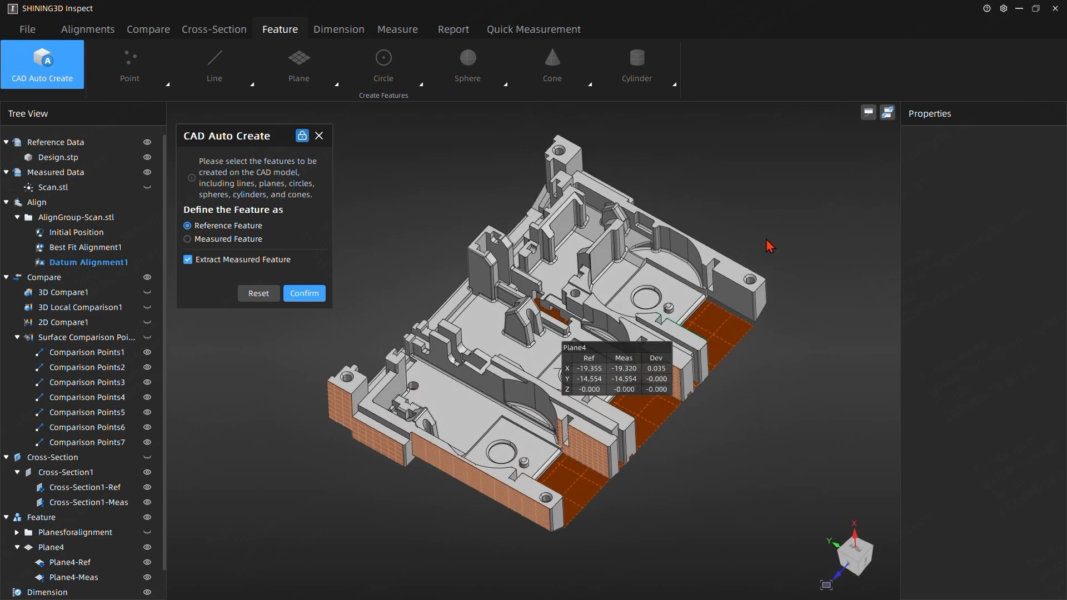
click(739, 304)
middle_drag(740, 305, 571, 471)
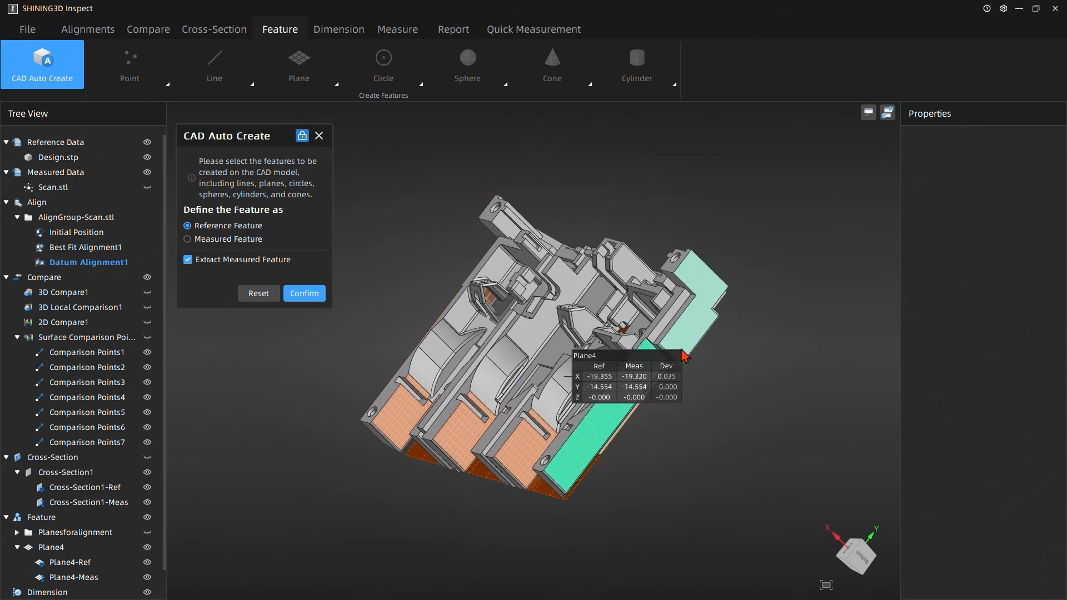
middle_drag(313, 510, 378, 367)
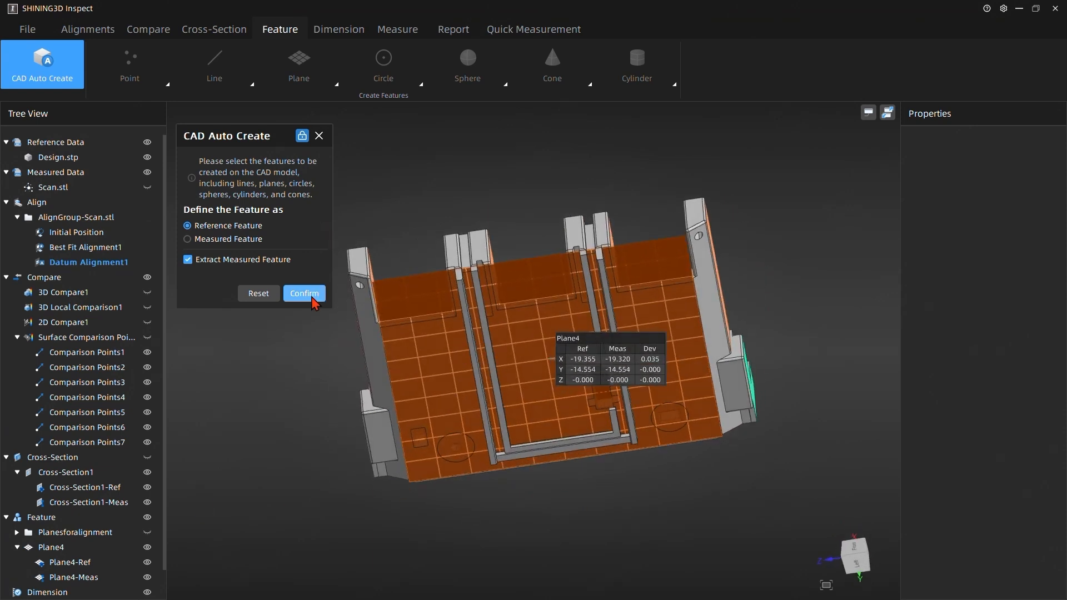
click(305, 293)
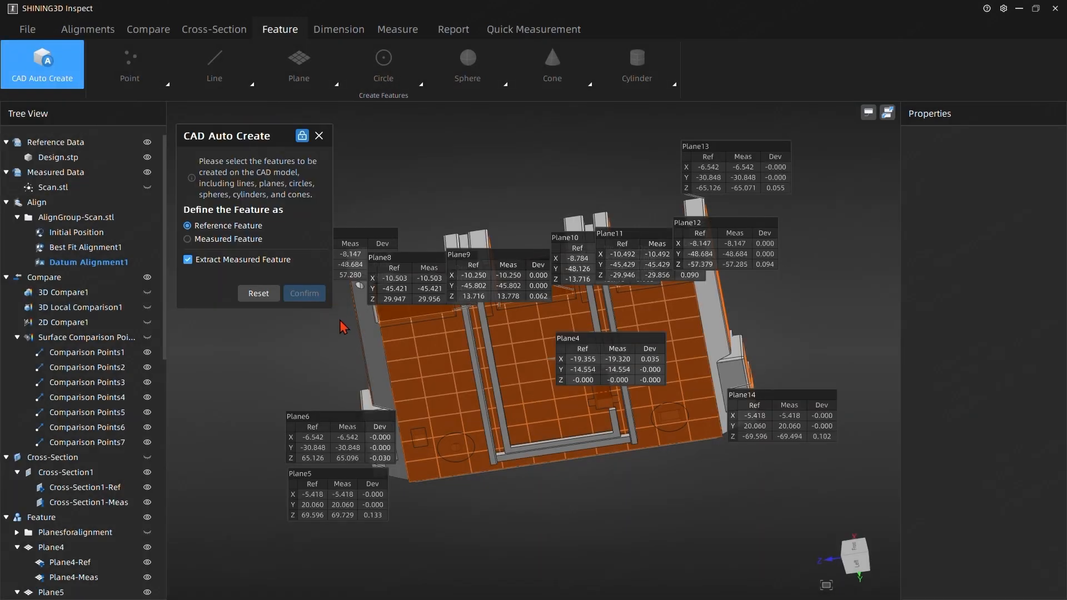
click(320, 134)
Move the labels of Plane5 to Plane9 off the model into the free space around it.
middle_drag(575, 154, 479, 356)
drag(314, 336, 262, 493)
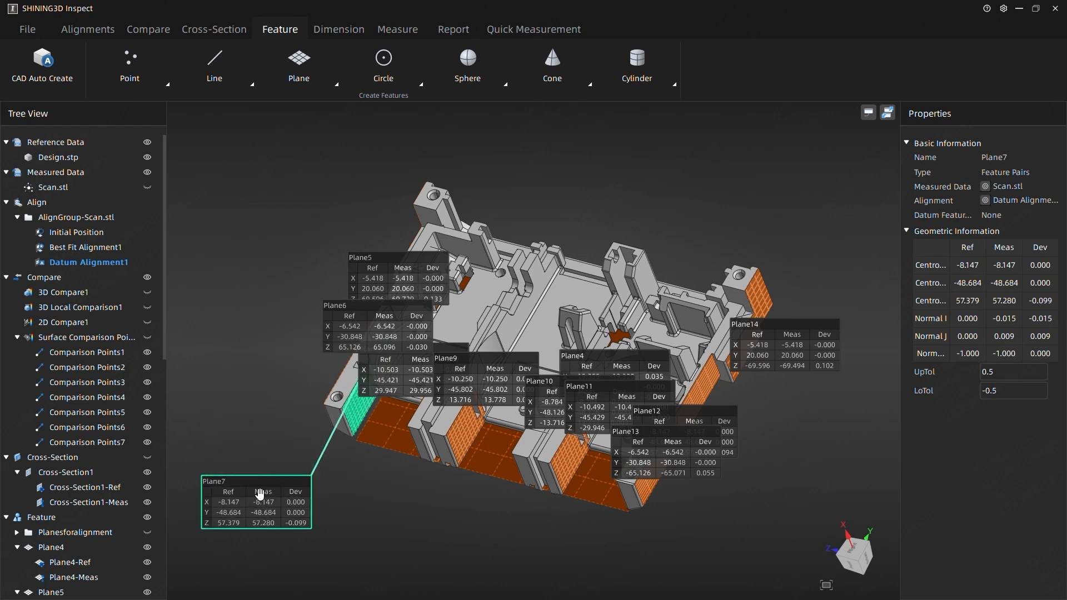
drag(370, 329, 241, 342)
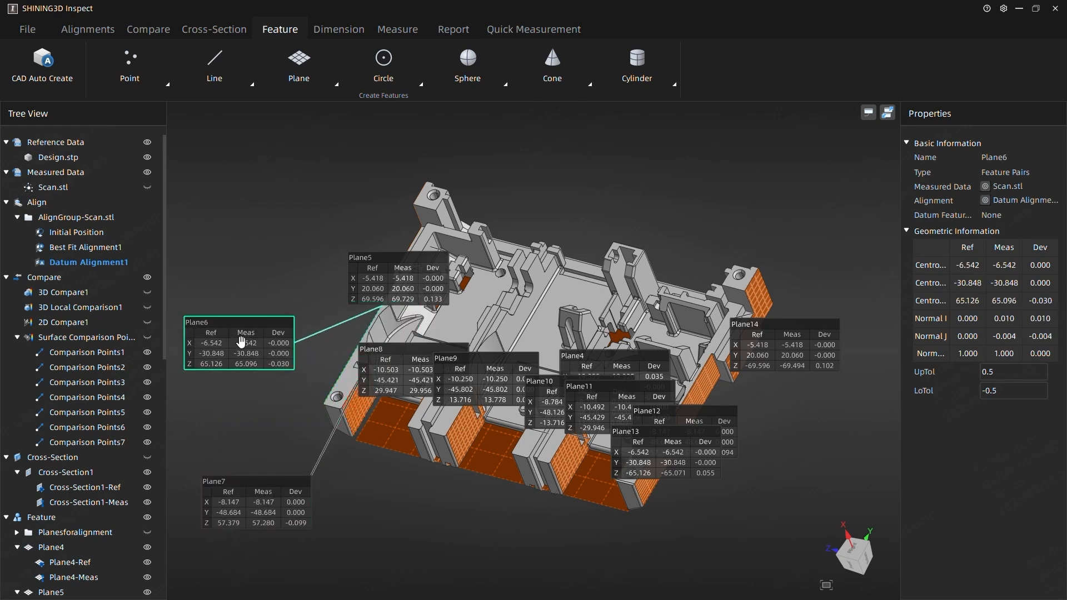
drag(389, 261, 293, 143)
drag(378, 349, 372, 531)
drag(490, 362, 531, 542)
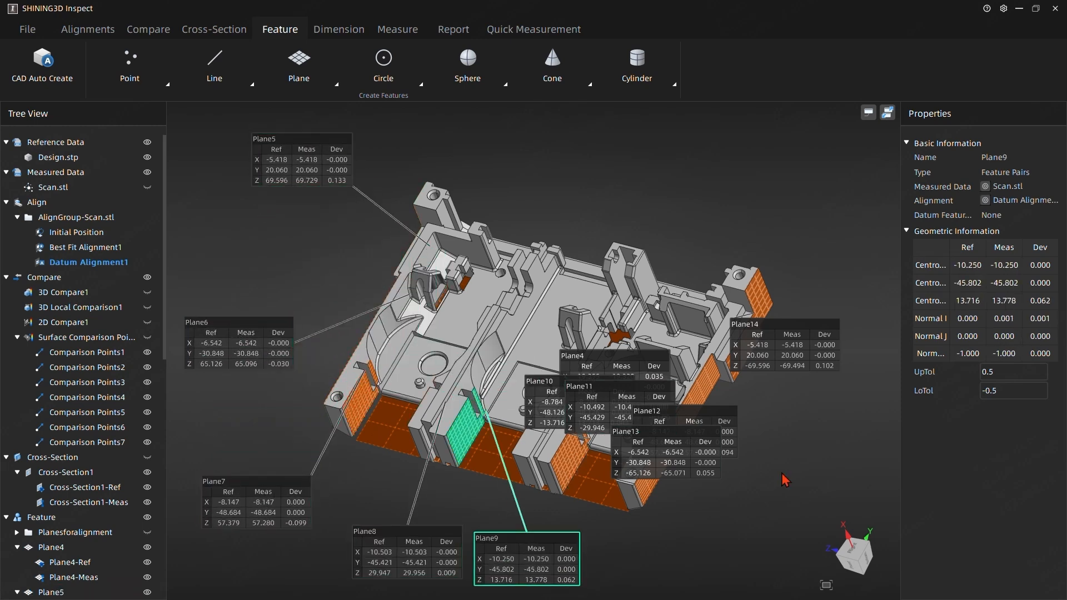
Realign the Plane5 and Plane6 labels beside the model and move the Plane14 label clear of its opposite side.
drag(266, 287, 243, 162)
click(230, 200)
drag(230, 200, 256, 238)
drag(211, 357, 258, 337)
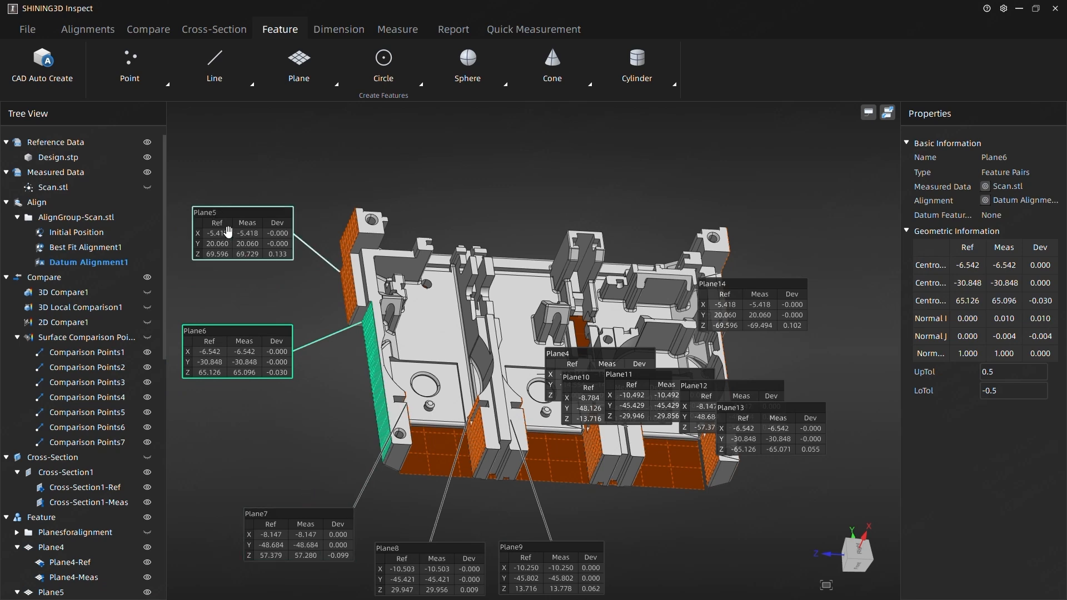
drag(740, 303, 830, 209)
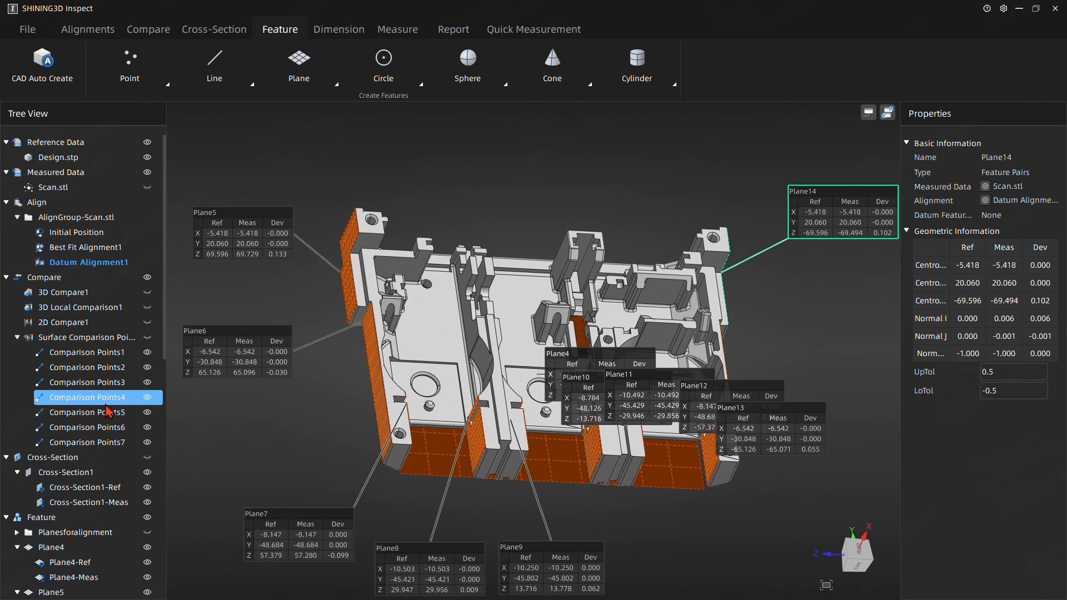
Select Plane4 through Plane14 in the feature tree and combine them into one group.
scroll(89, 406, down, 2)
scroll(89, 409, down, 5)
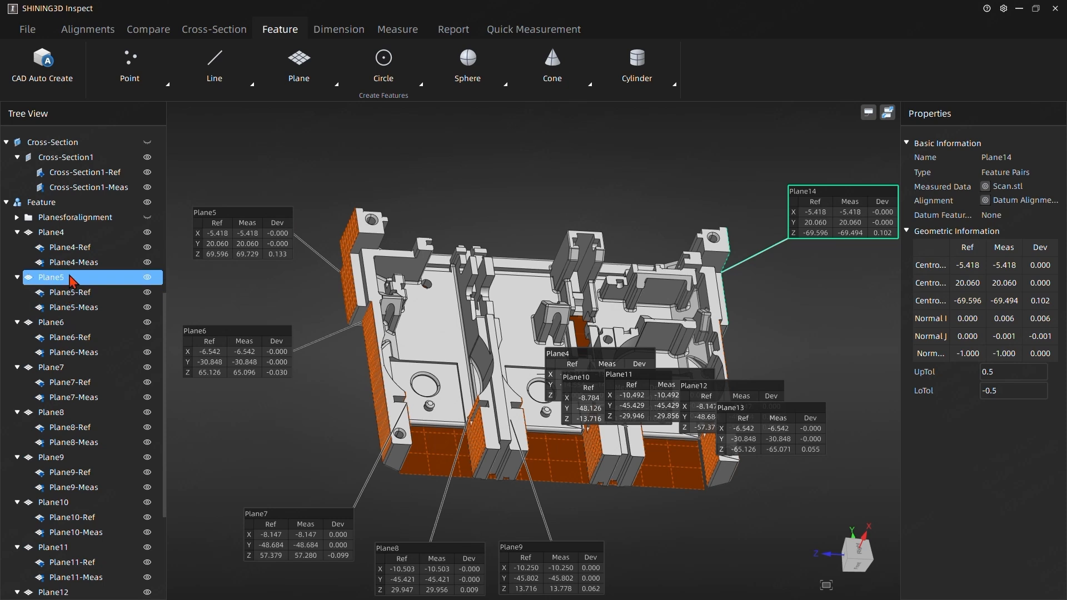
click(63, 238)
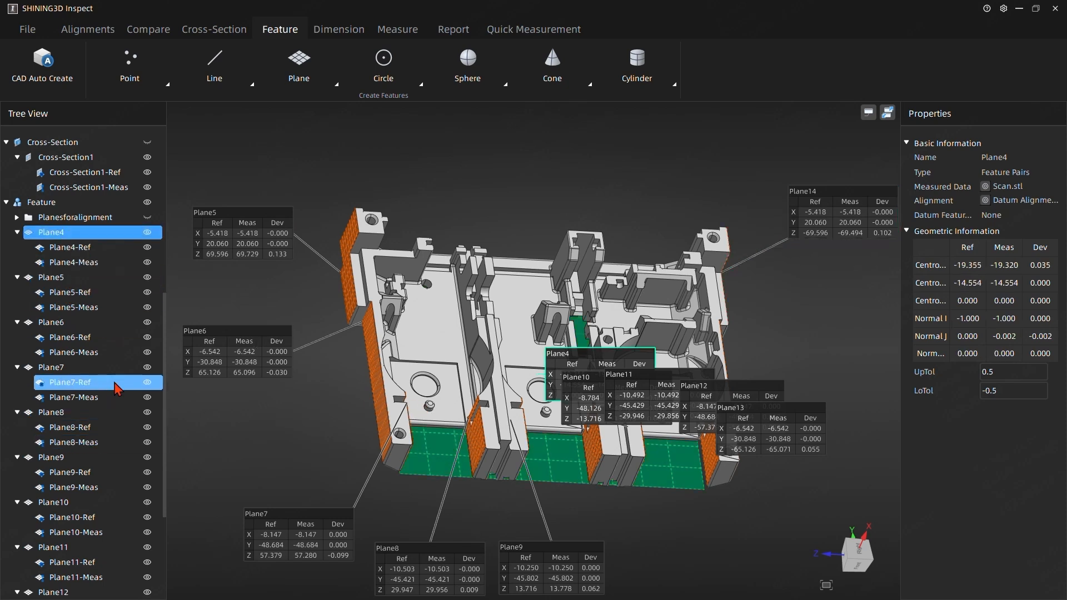
ctrl+click(62, 281)
ctrl+click(60, 322)
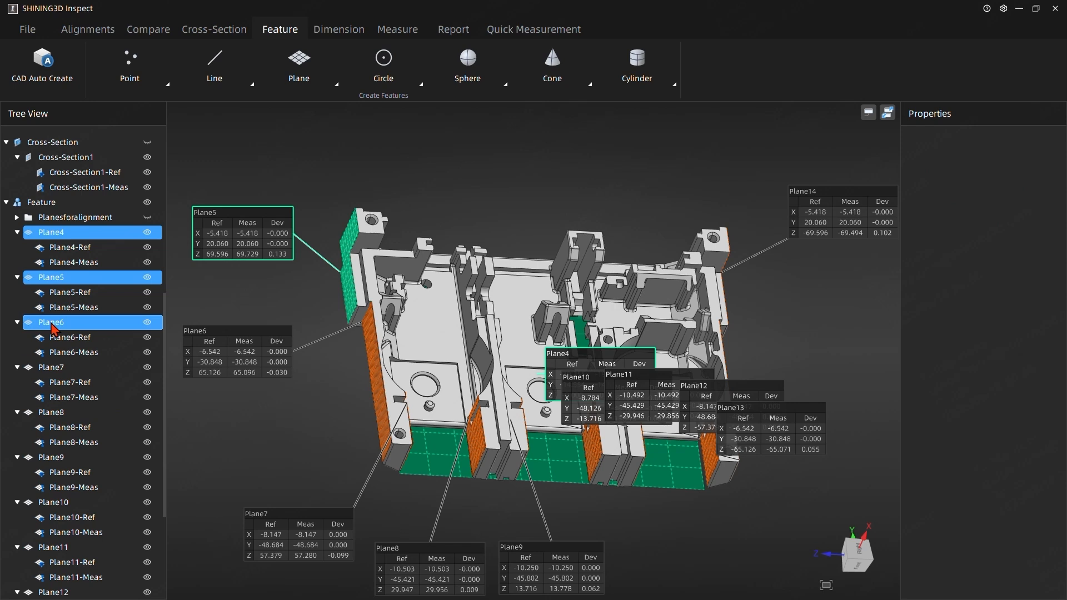
ctrl+click(59, 367)
ctrl+click(58, 414)
ctrl+click(59, 458)
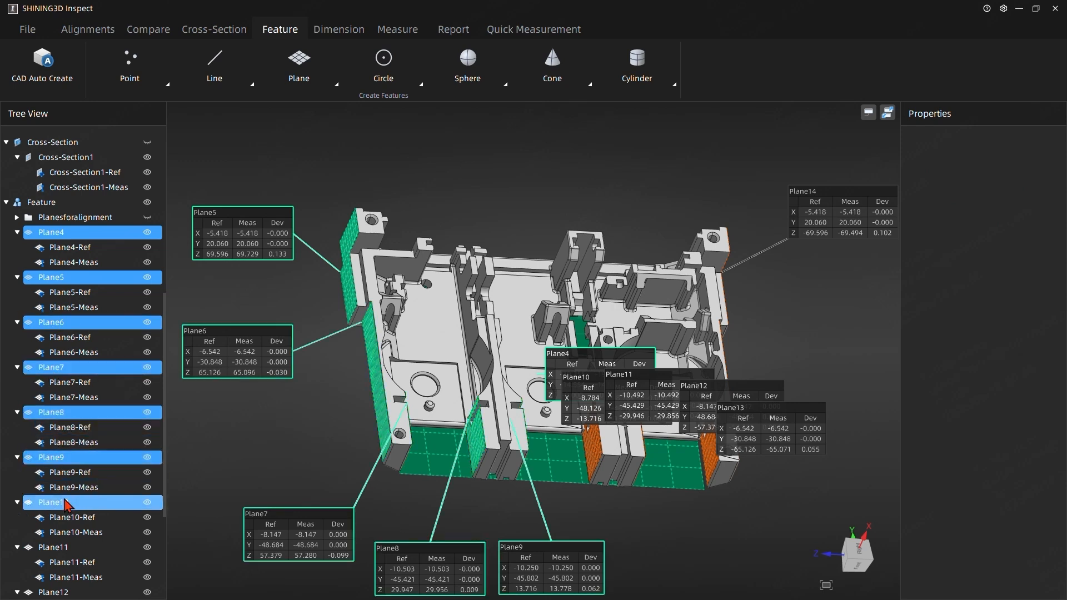
ctrl+click(60, 504)
ctrl+click(59, 548)
ctrl+click(59, 592)
scroll(61, 556, down, 3)
ctrl+click(55, 472)
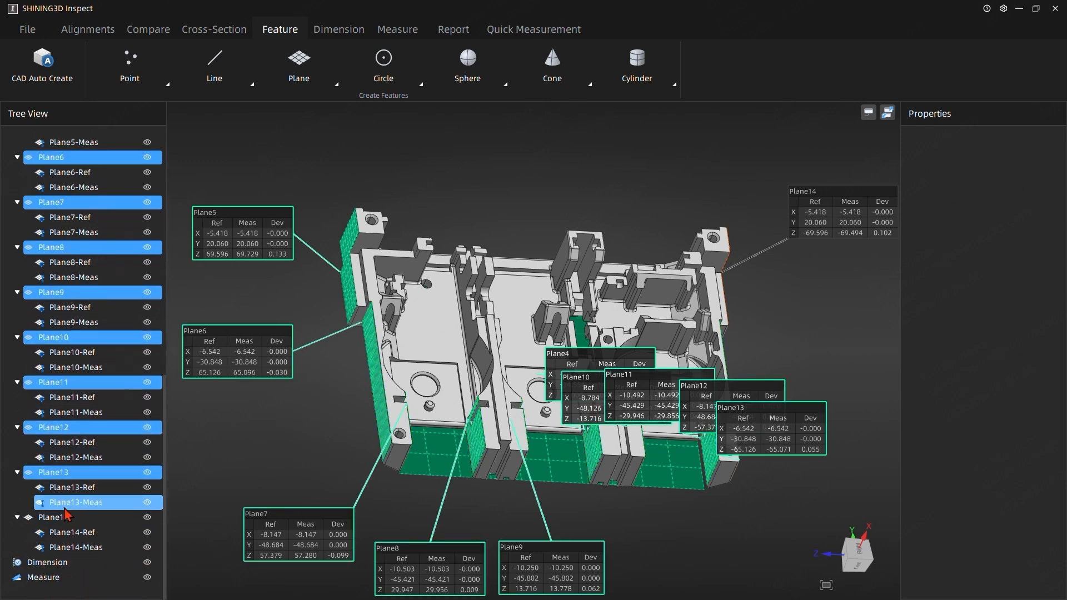
ctrl+click(56, 517)
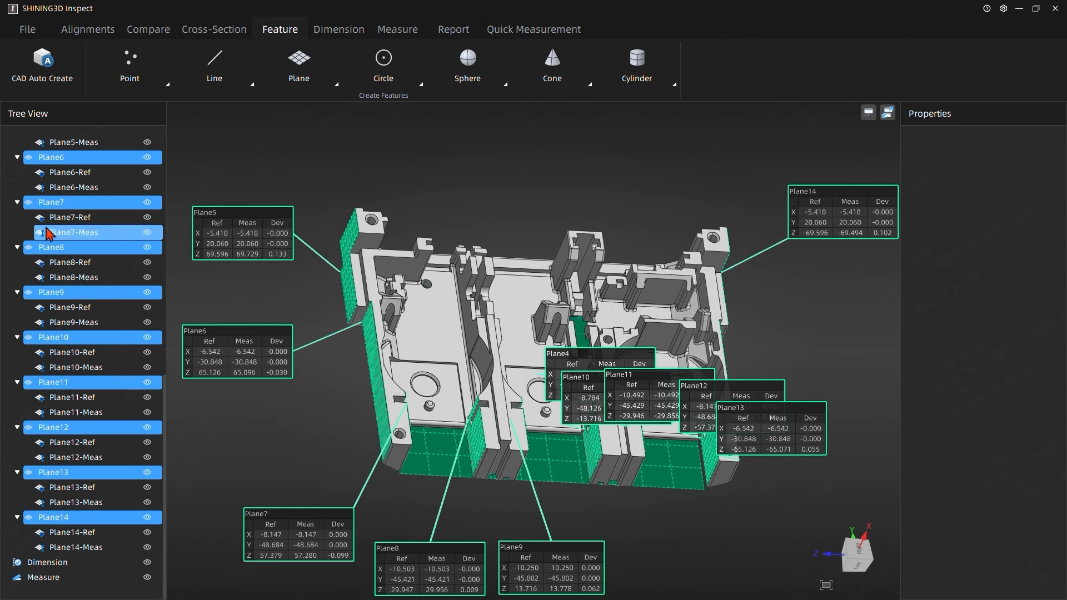
right_click(89, 165)
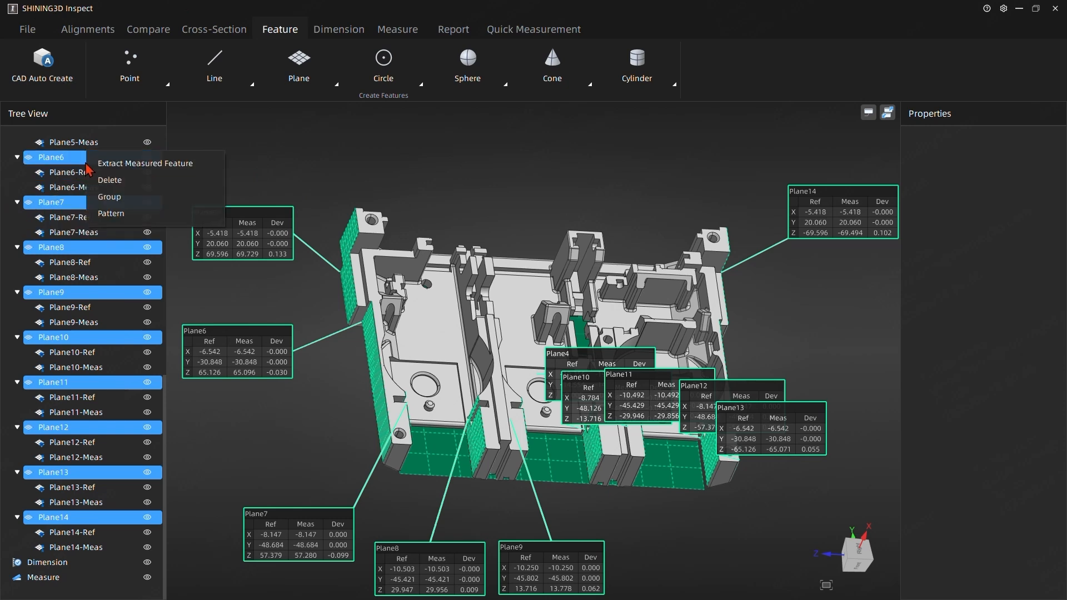
click(124, 203)
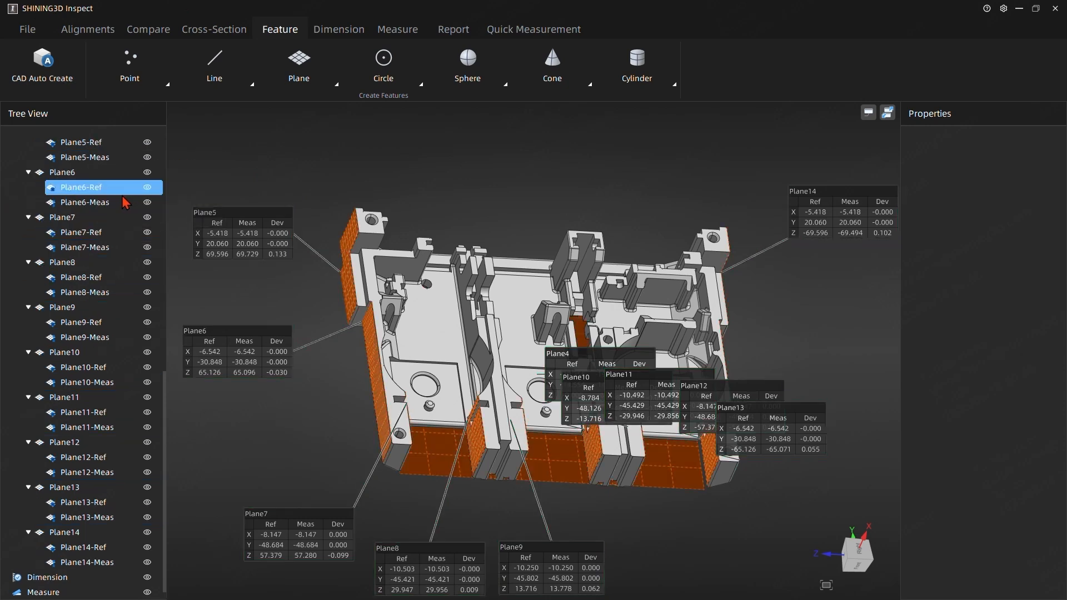
scroll(107, 245, up, 4)
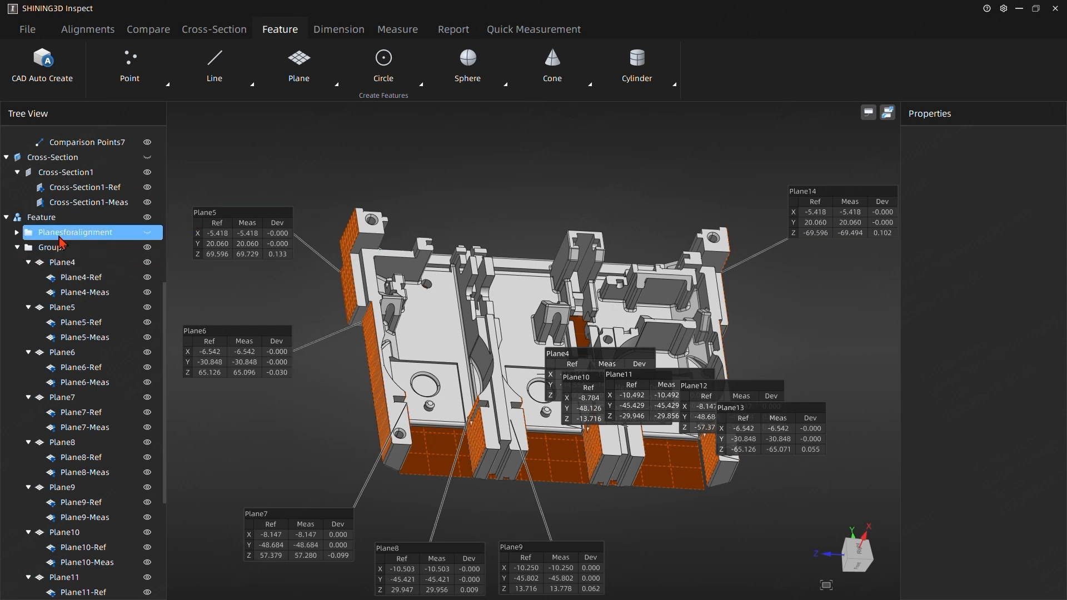
Rename the new plane group PlansforDimensions, collapse it in the feature tree and hide its planes.
click(50, 252)
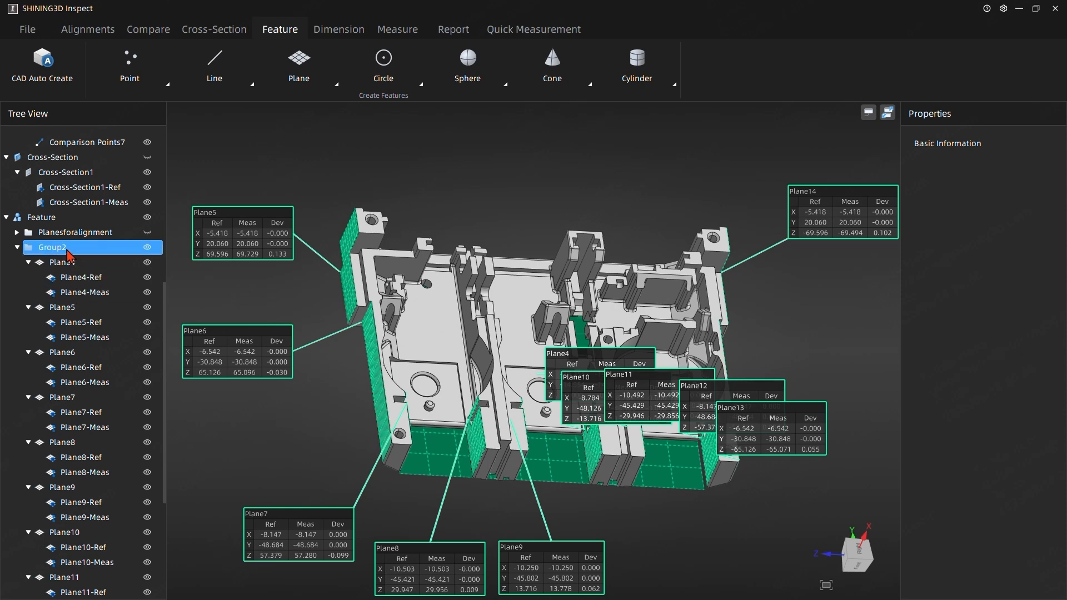
double_click(68, 253)
text(PlansforDimensions)
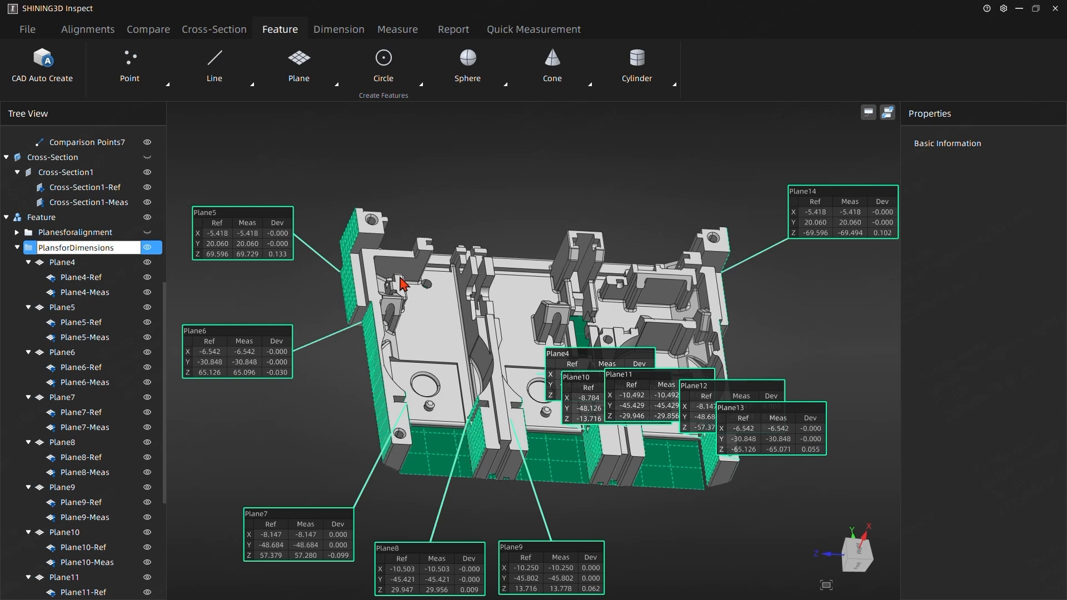
key(Return)
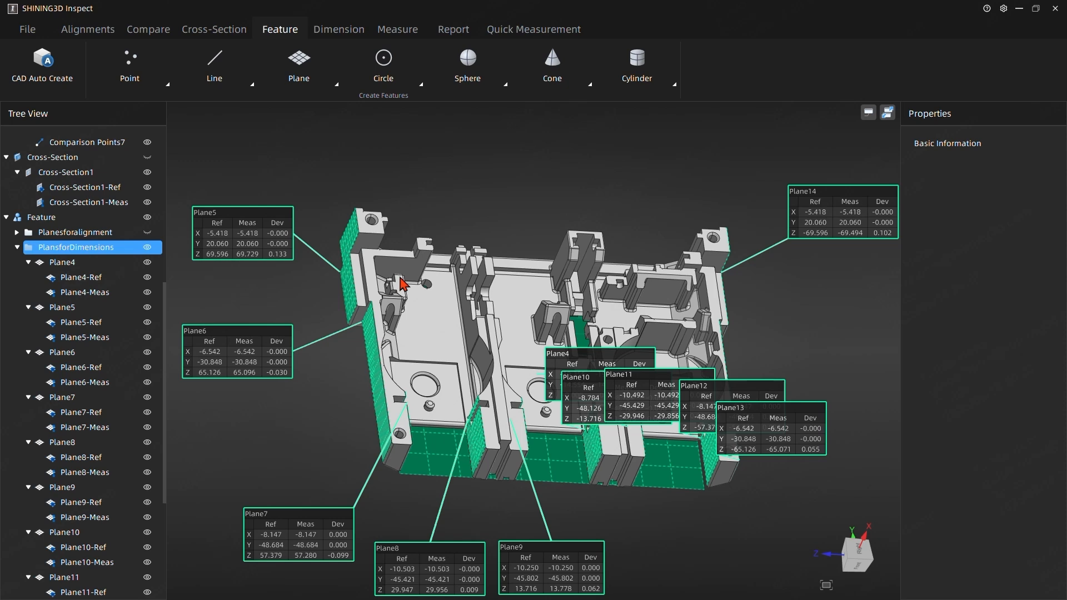
click(222, 316)
click(19, 251)
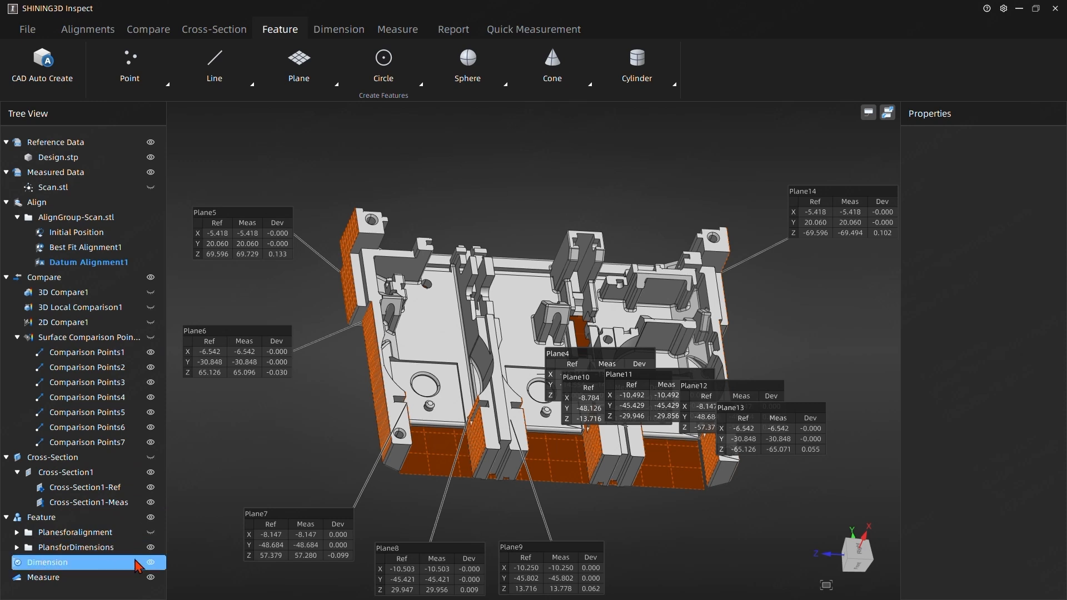
click(151, 549)
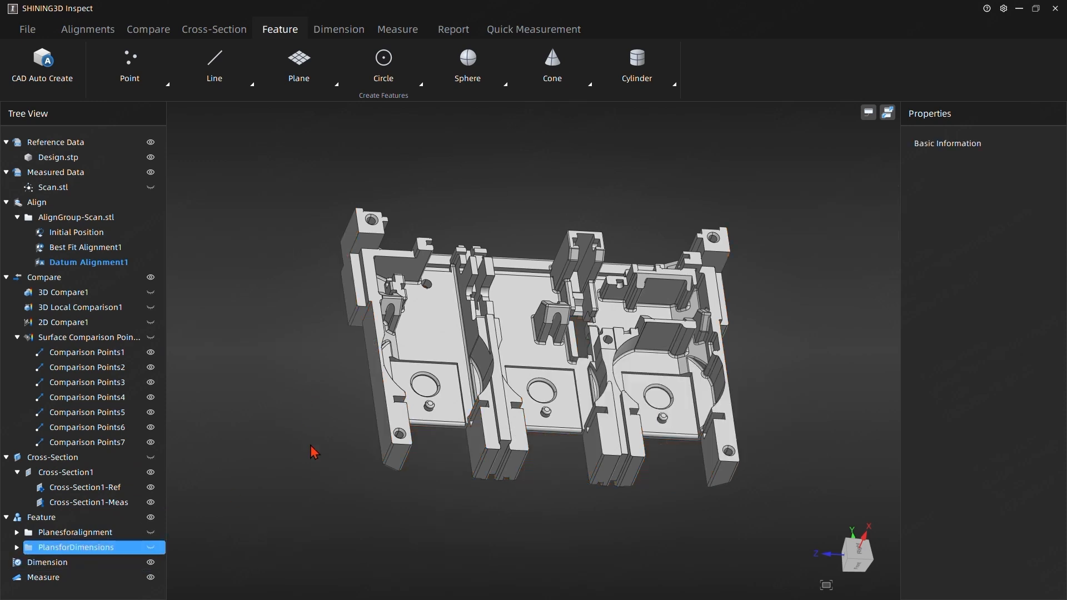
Start a plane-to-plane distance dimension and select Plane5 and Plane14, showing the PlansforDimensions group only while picking Plane5.
drag(256, 258, 238, 325)
drag(527, 408, 548, 355)
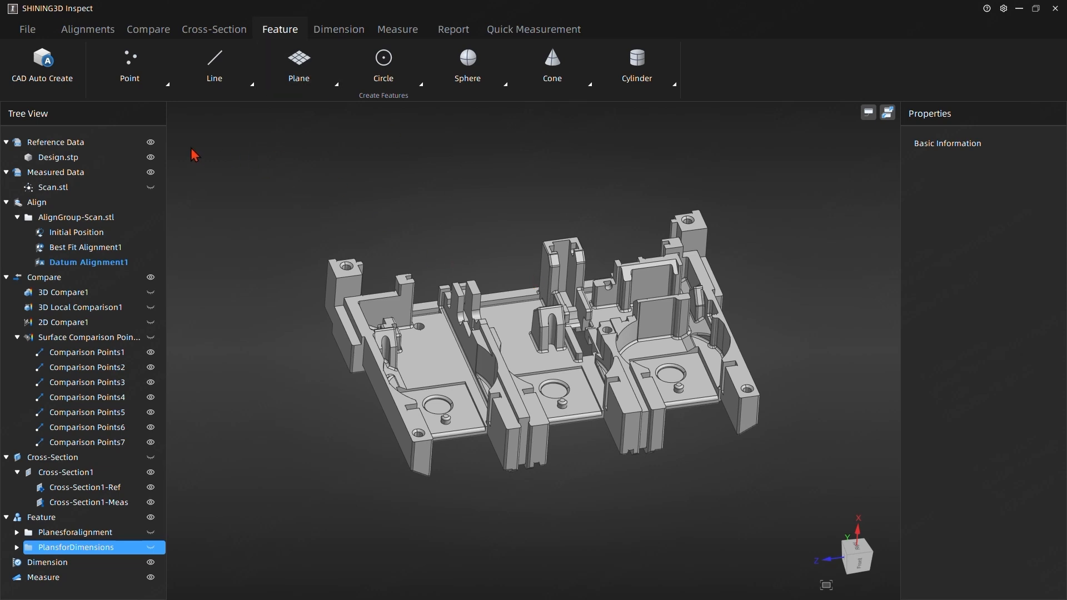
click(338, 34)
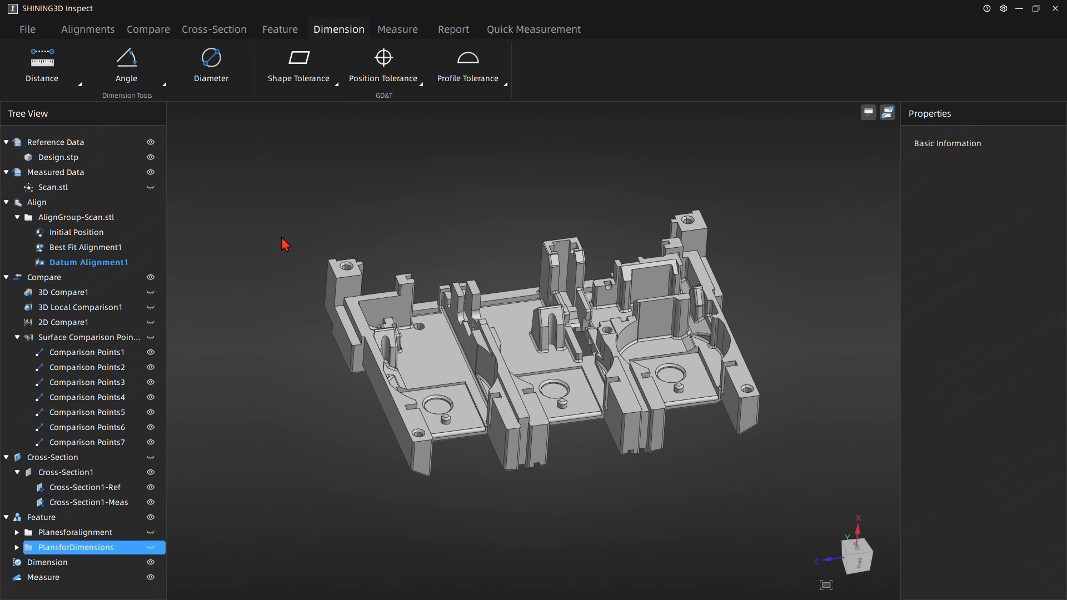
click(28, 78)
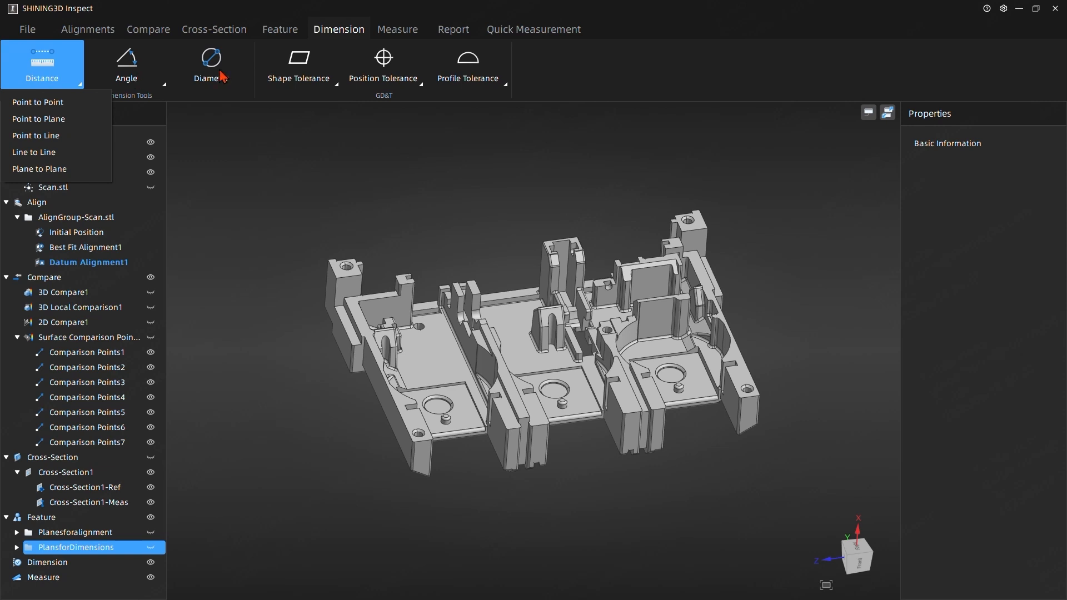
click(54, 170)
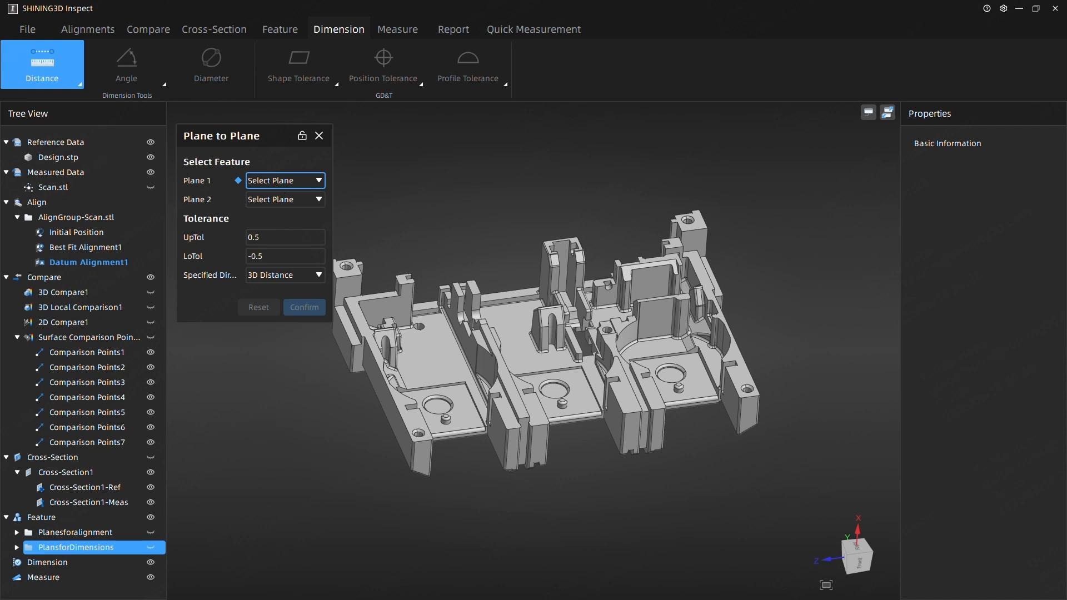
ctrl+click(147, 535)
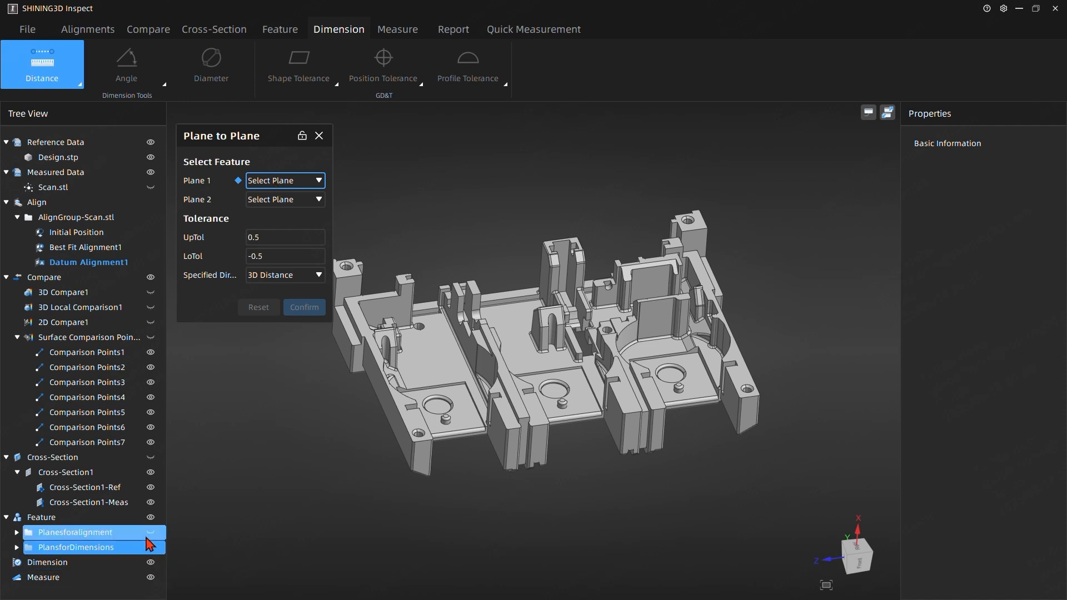
click(150, 549)
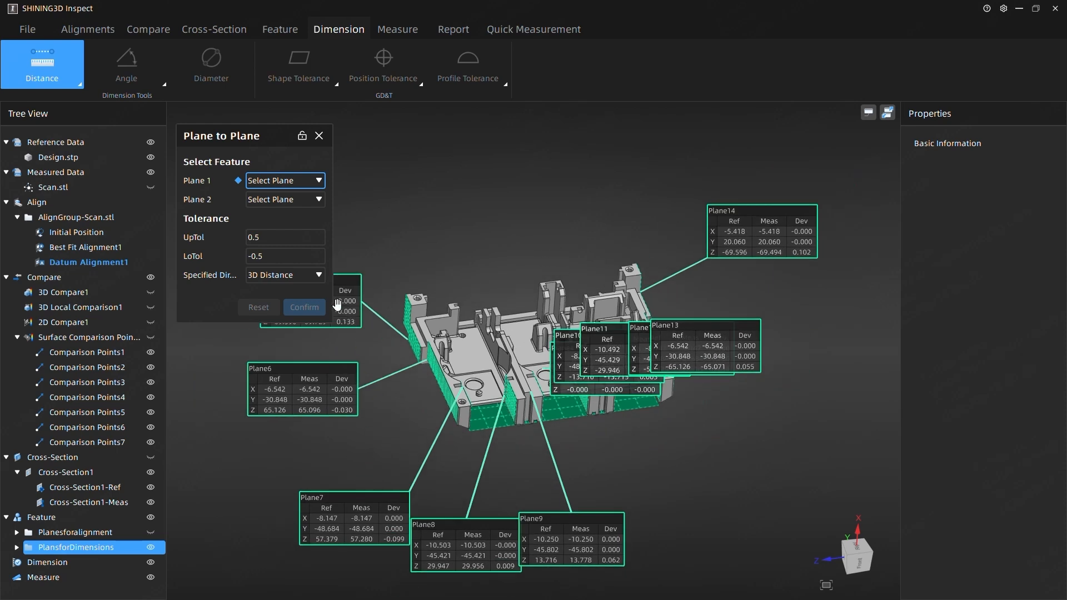
click(357, 301)
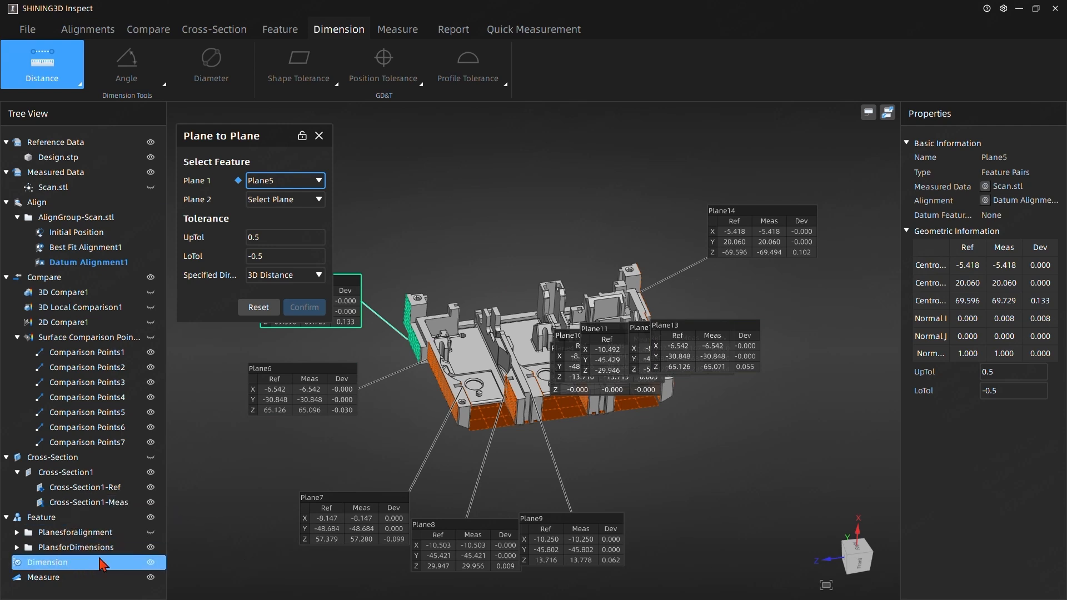
click(150, 548)
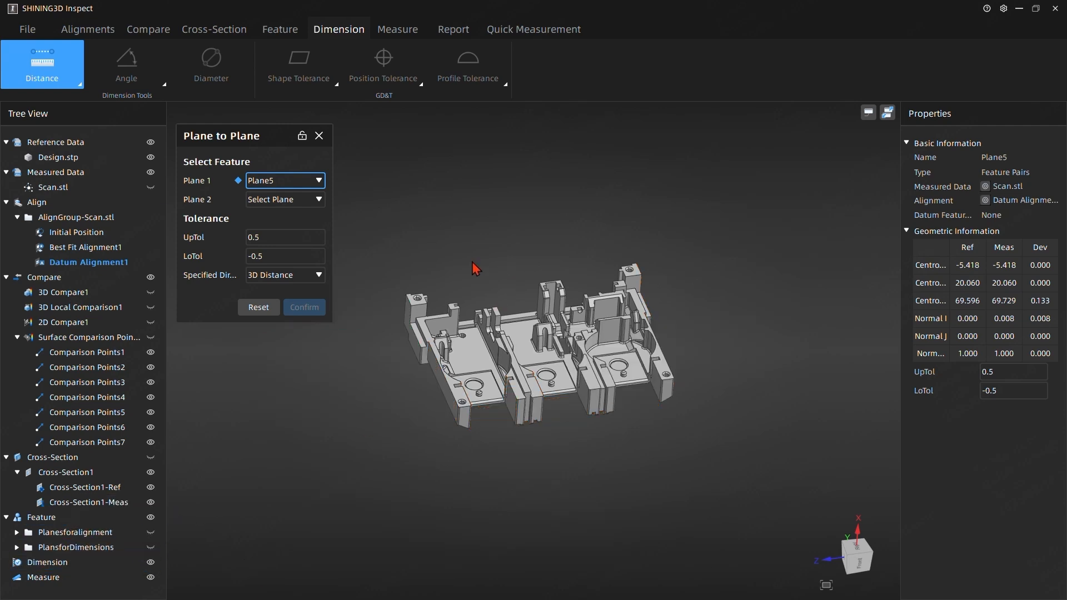
click(292, 204)
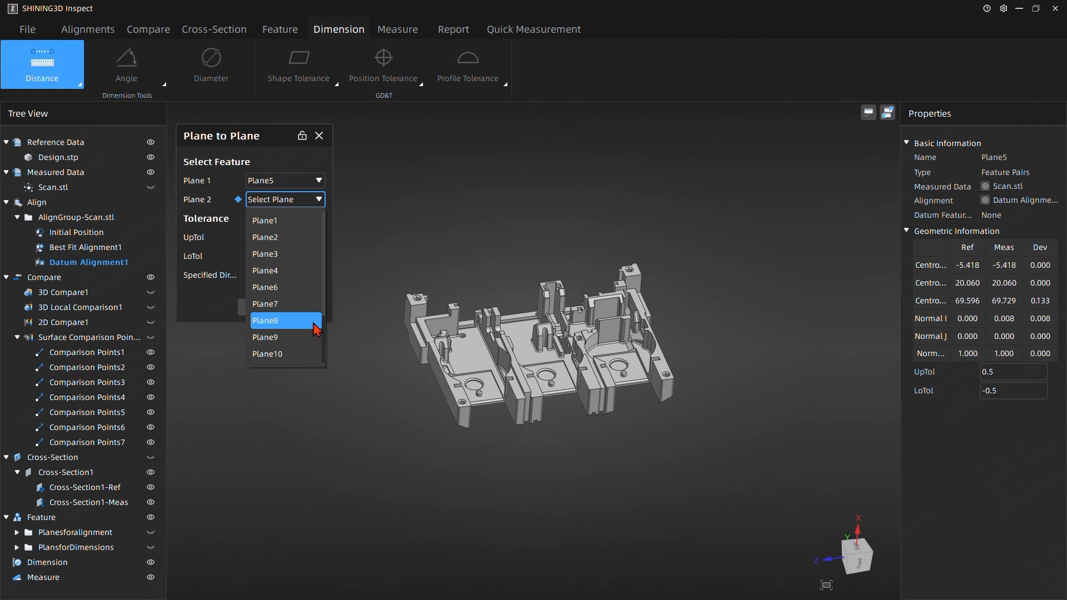
click(284, 367)
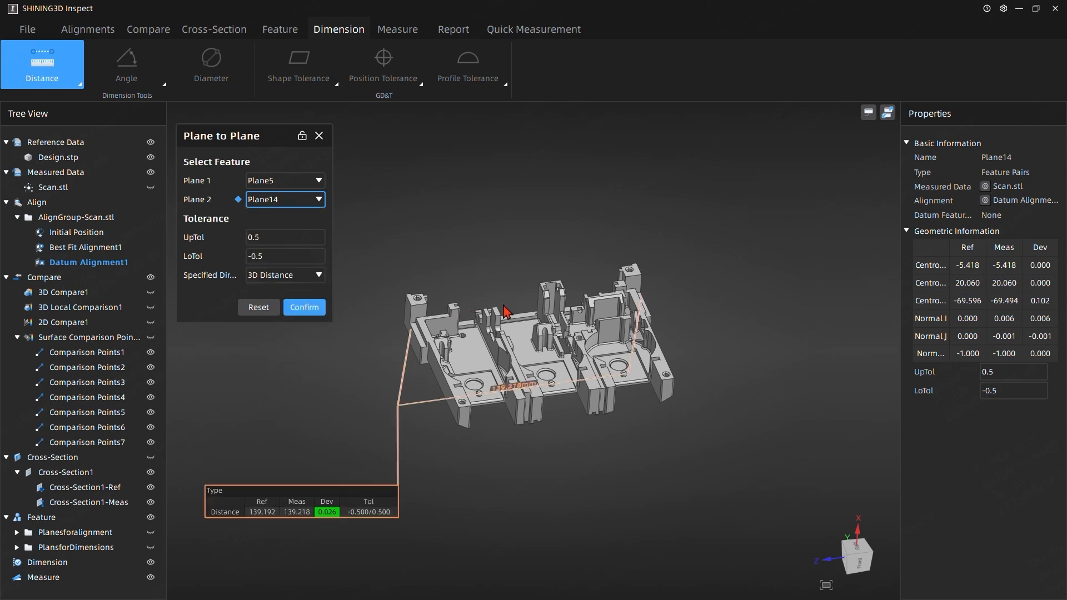
Set the distance's upper tolerance to 0.6, its lower tolerance to -0.4 and its direction to the Z Axis.
mouse_move(328, 514)
mouse_down()
mouse_move(378, 453)
mouse_move(489, 219)
mouse_move(465, 223)
mouse_up()
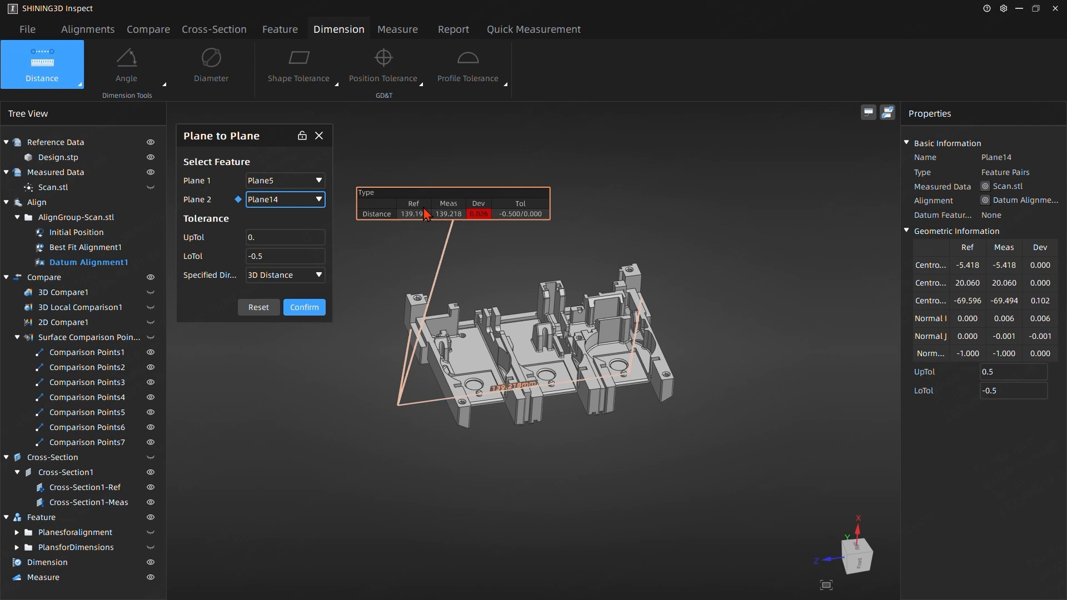
text(6)
click(274, 277)
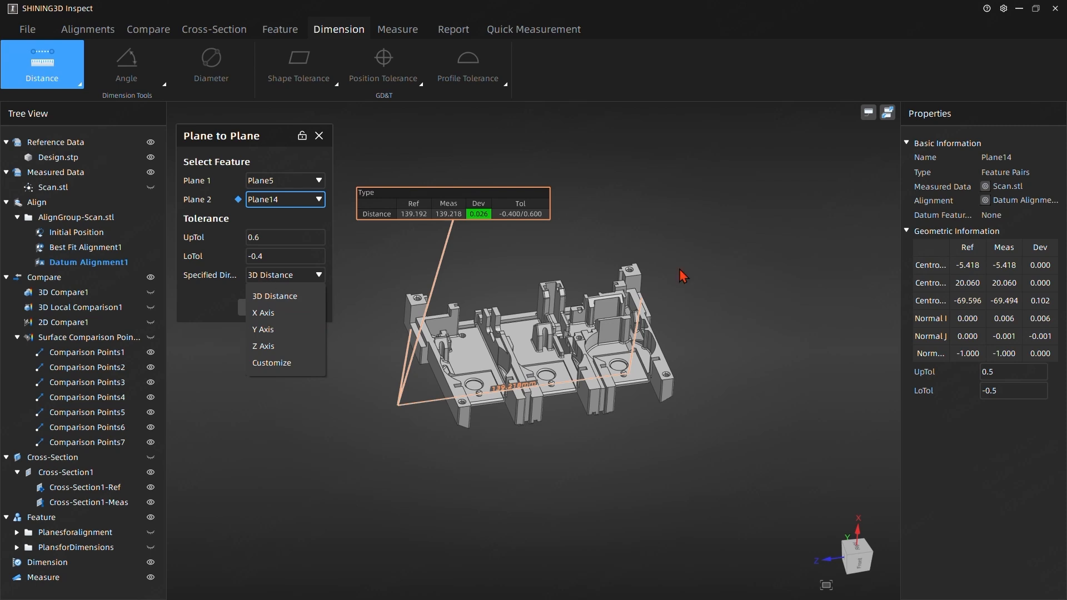
click(281, 345)
Place the Plane5–Plane14 dimension line and label above the part, lock the Plane to Plane dialog open and create the dimension.
drag(618, 406, 579, 306)
mouse_move(371, 133)
mouse_down()
mouse_move(555, 179)
mouse_move(579, 173)
mouse_up()
drag(717, 459, 698, 456)
mouse_move(466, 289)
mouse_down()
mouse_move(457, 297)
mouse_move(499, 307)
mouse_move(495, 326)
mouse_move(538, 305)
mouse_move(457, 267)
mouse_up()
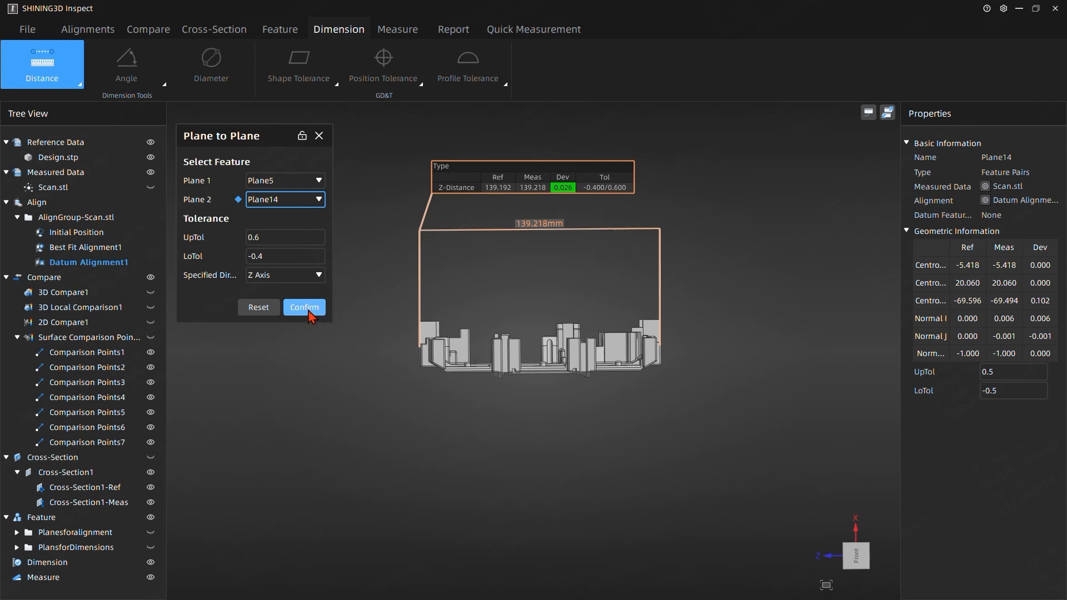
click(303, 137)
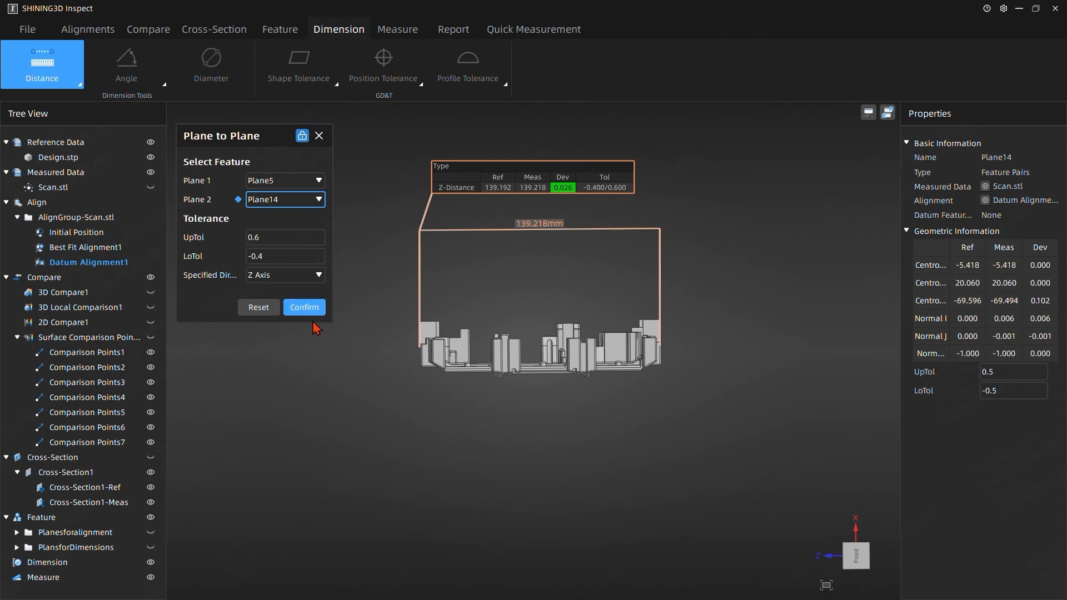
click(313, 313)
Create a Z-axis distance dimension between Plane5 and Plane6 with its label in the free space beside the part.
middle_drag(374, 268, 450, 335)
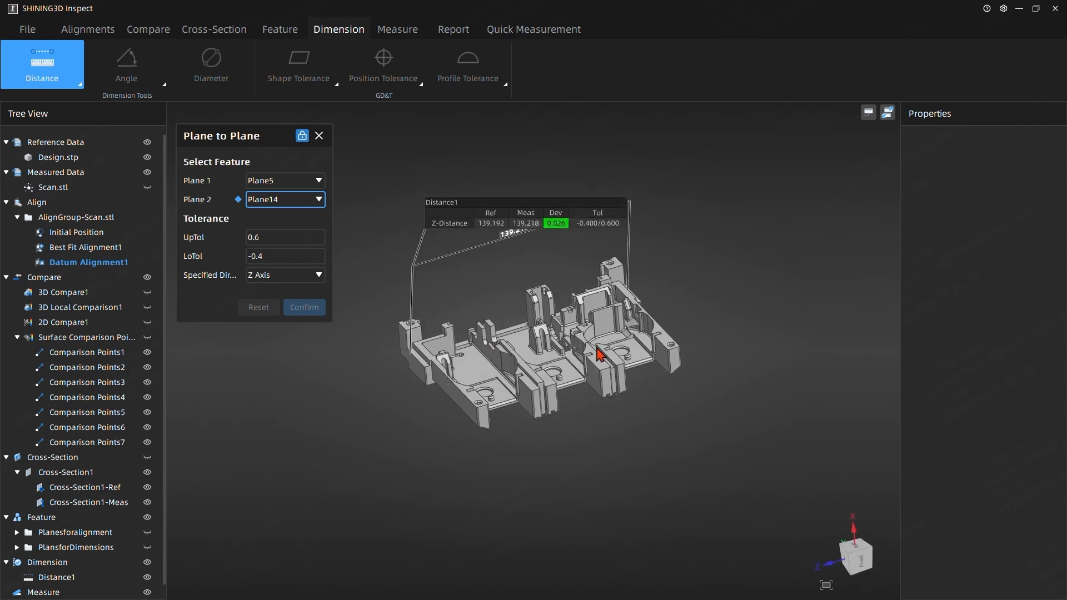
click(303, 200)
click(278, 224)
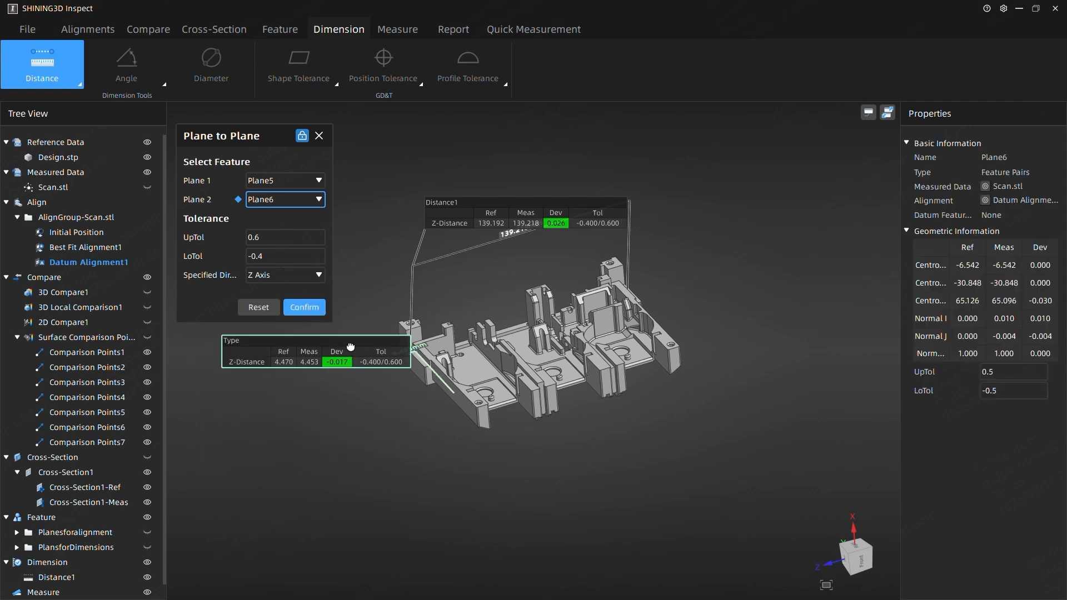
middle_drag(530, 493, 508, 492)
drag(352, 323, 337, 452)
middle_drag(500, 404, 491, 431)
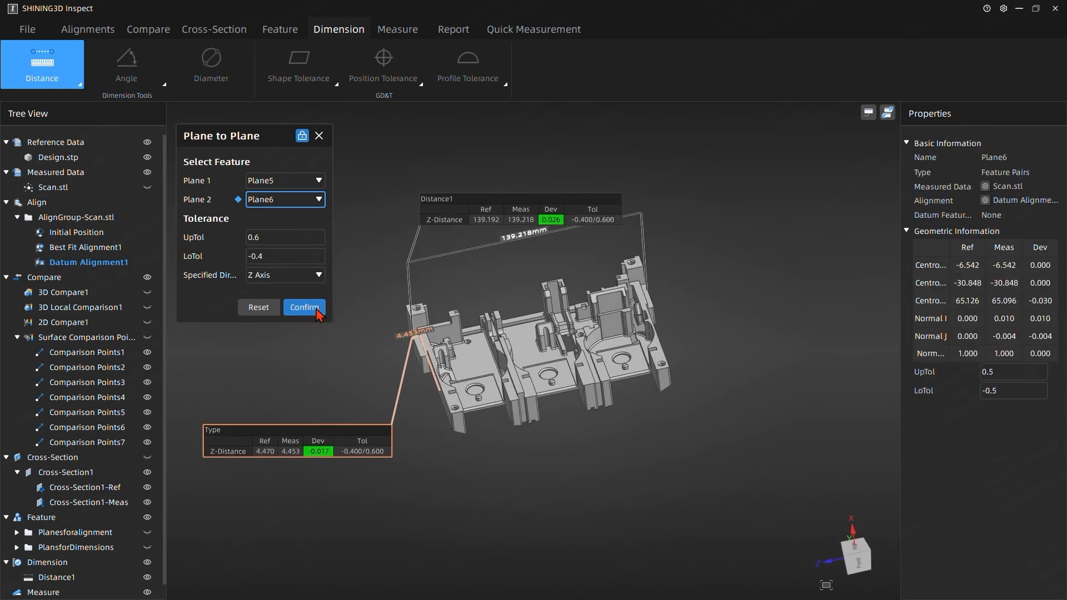
click(305, 308)
Create a Z-axis distance dimension between Plane6 and Plane7 with its label below the part.
click(285, 202)
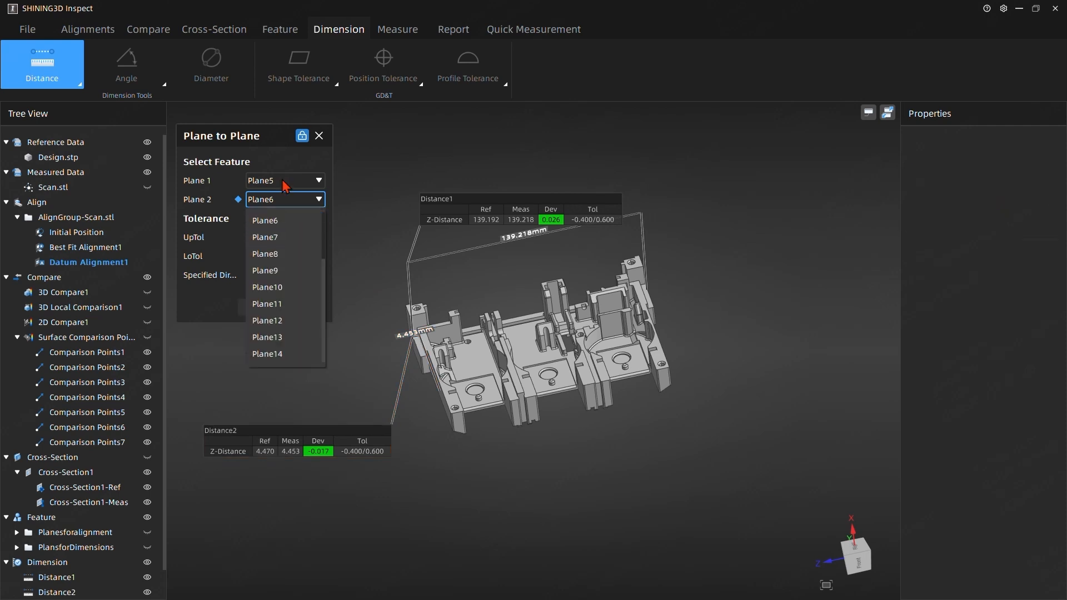
click(276, 244)
click(281, 179)
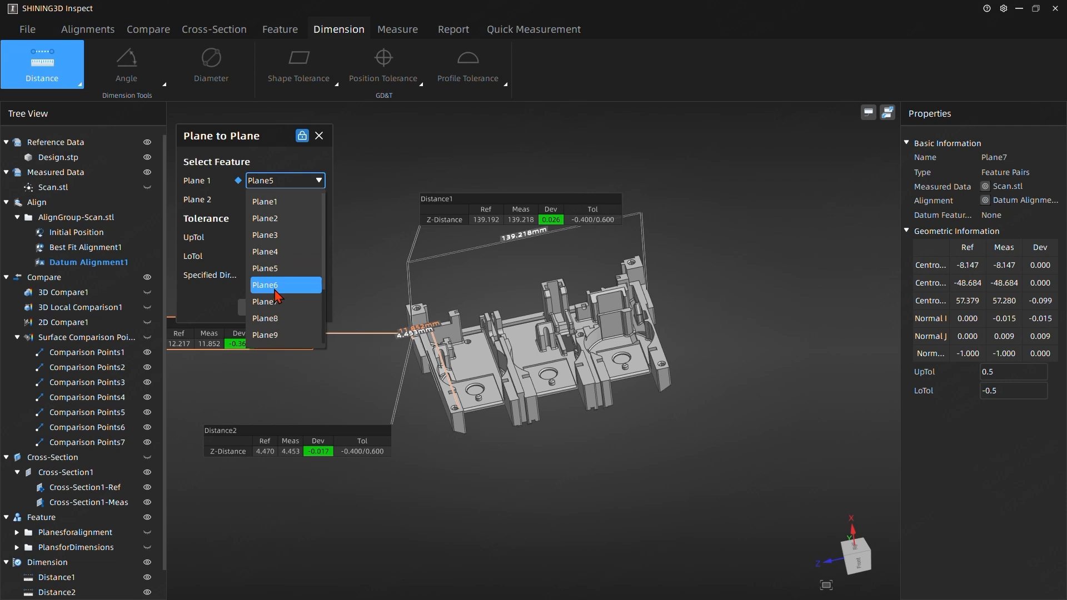
click(276, 287)
mouse_move(527, 405)
middle_down()
mouse_move(483, 421)
mouse_move(509, 408)
middle_up()
drag(349, 473, 400, 493)
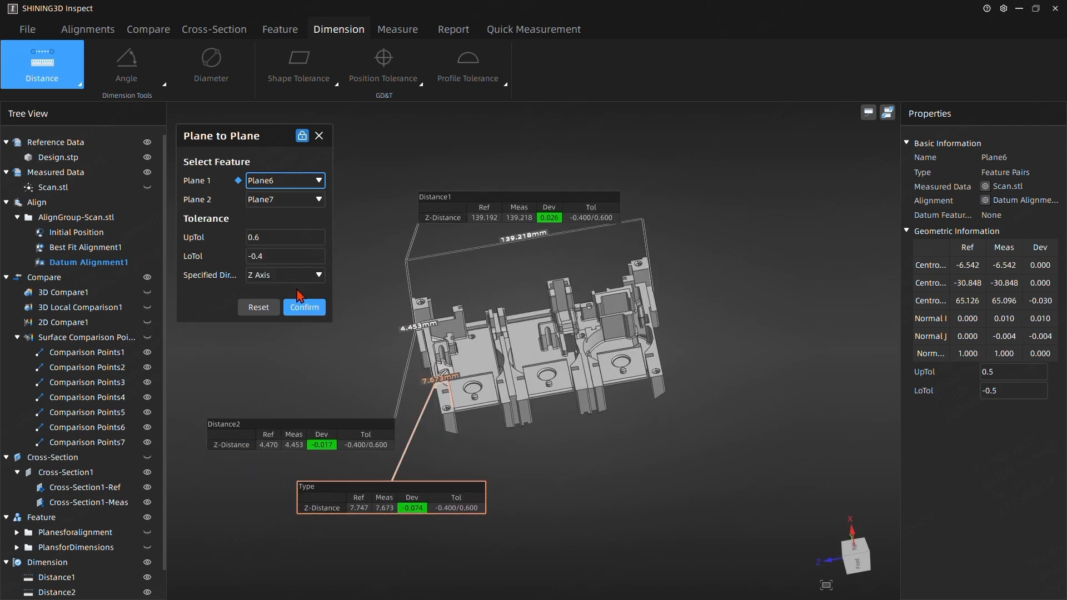
click(304, 309)
Create a Z-axis distance dimension between Plane7 and Plane8, moving the Distance3 label directly under the Distance2 label.
click(283, 180)
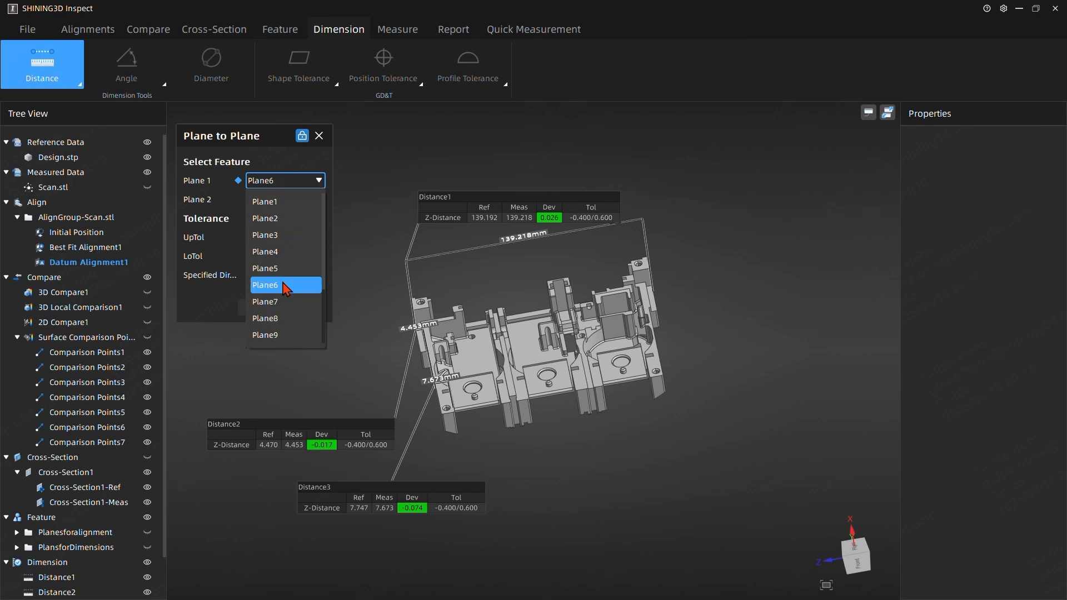
click(277, 301)
click(281, 199)
click(272, 254)
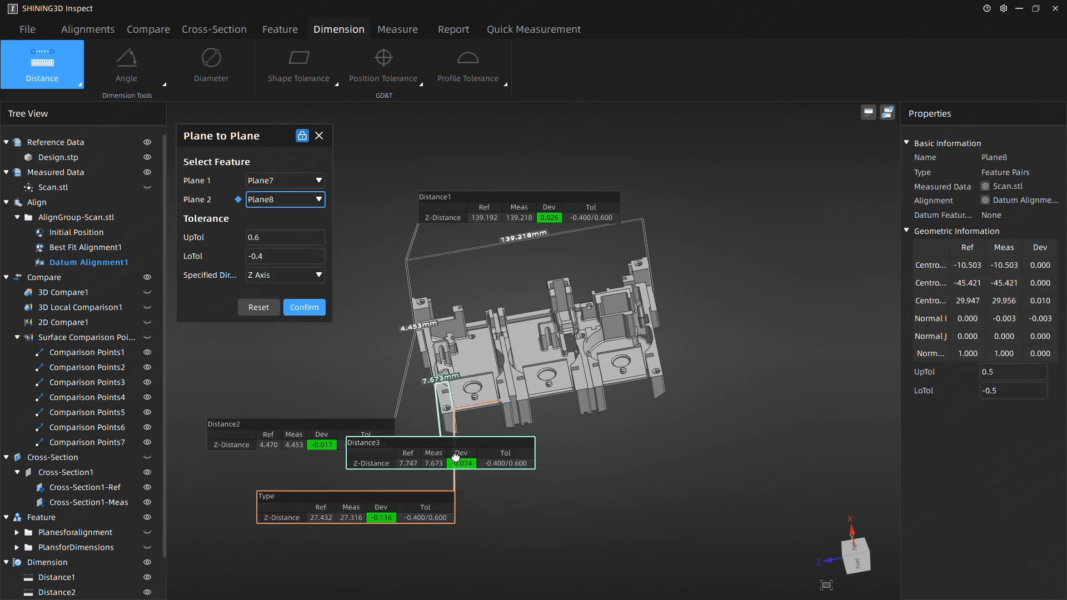
drag(396, 465, 334, 459)
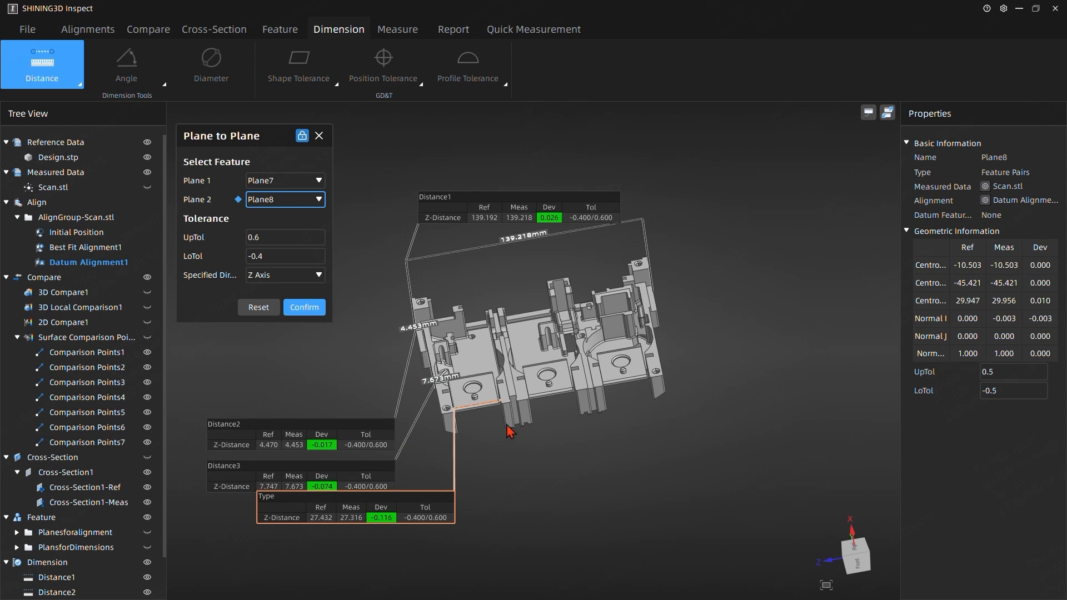
click(307, 311)
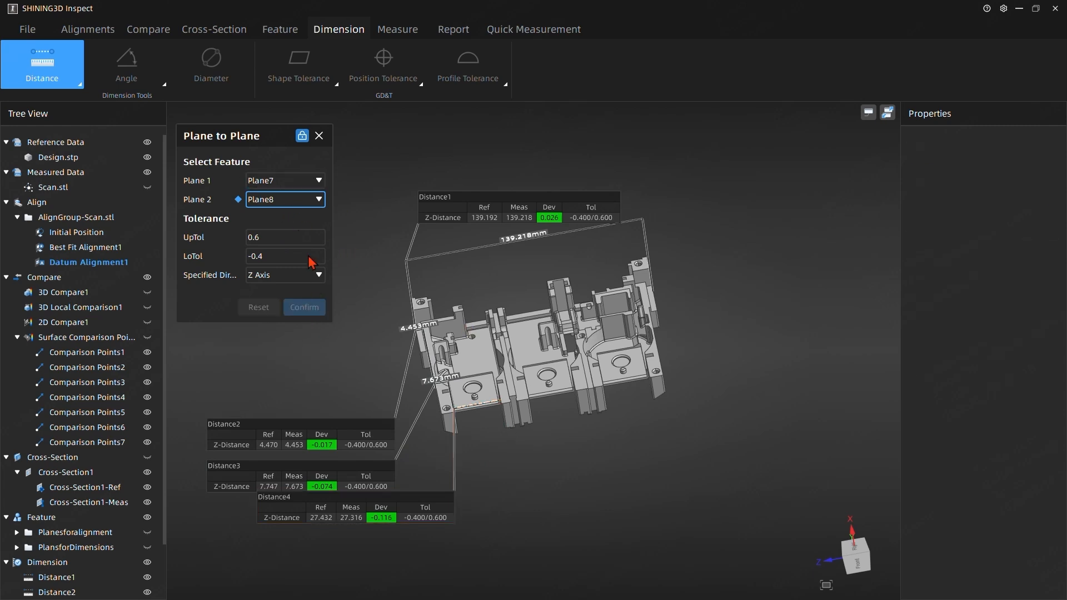
Create a Z-axis distance dimension between Plane9 and Plane10 with its label well below the part.
click(282, 184)
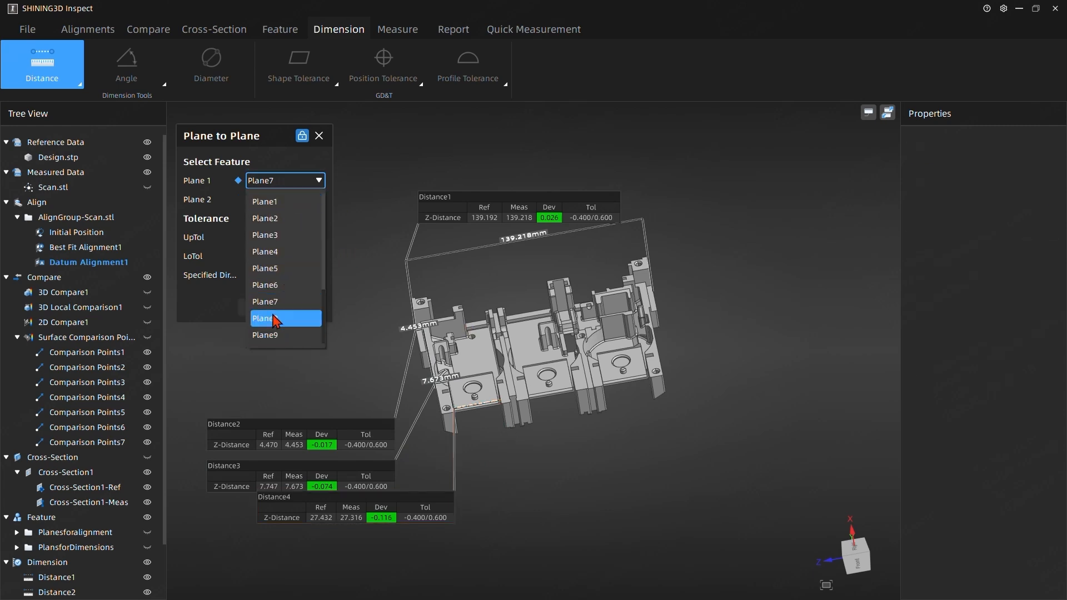
click(275, 336)
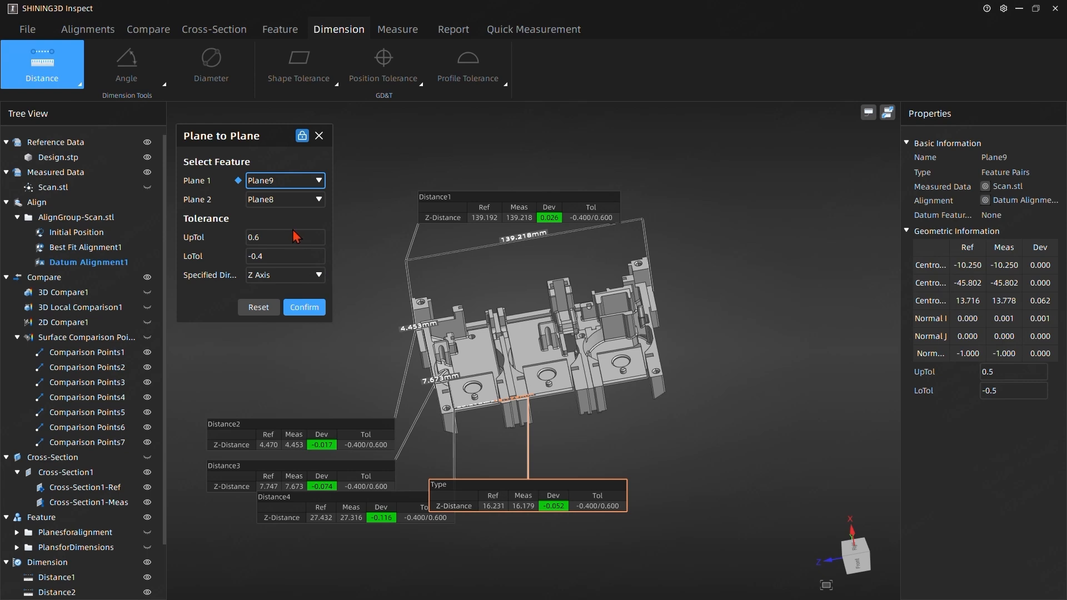
click(285, 200)
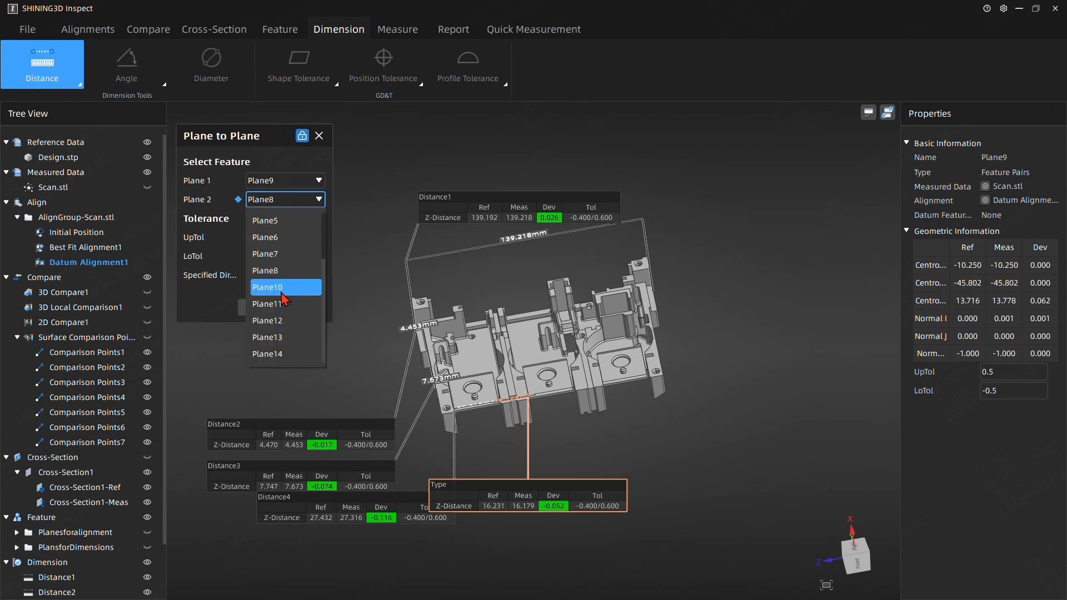
click(283, 288)
drag(597, 484, 645, 565)
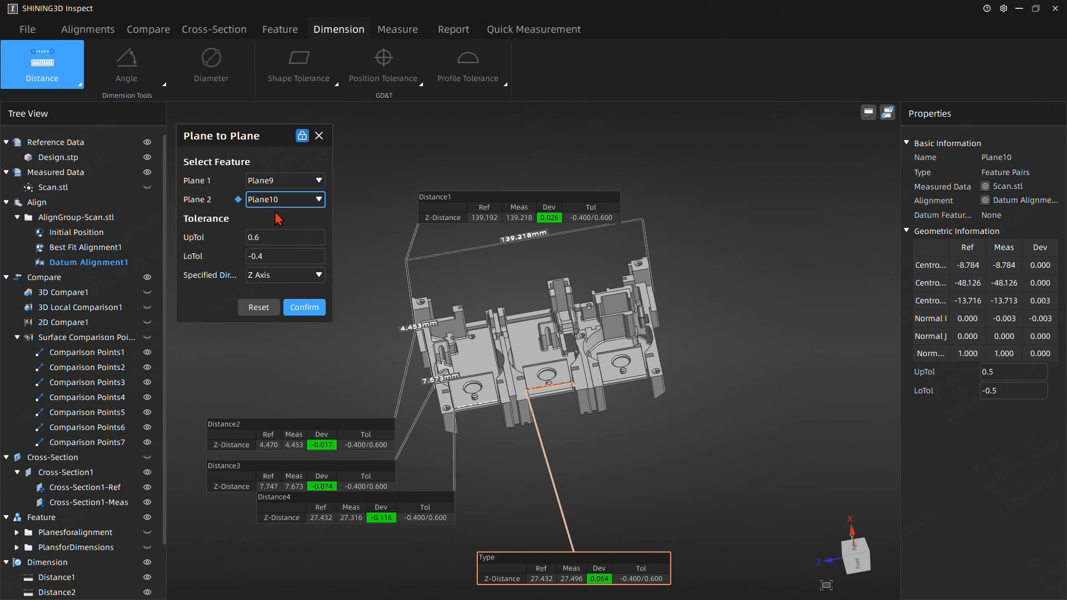
click(305, 308)
click(282, 183)
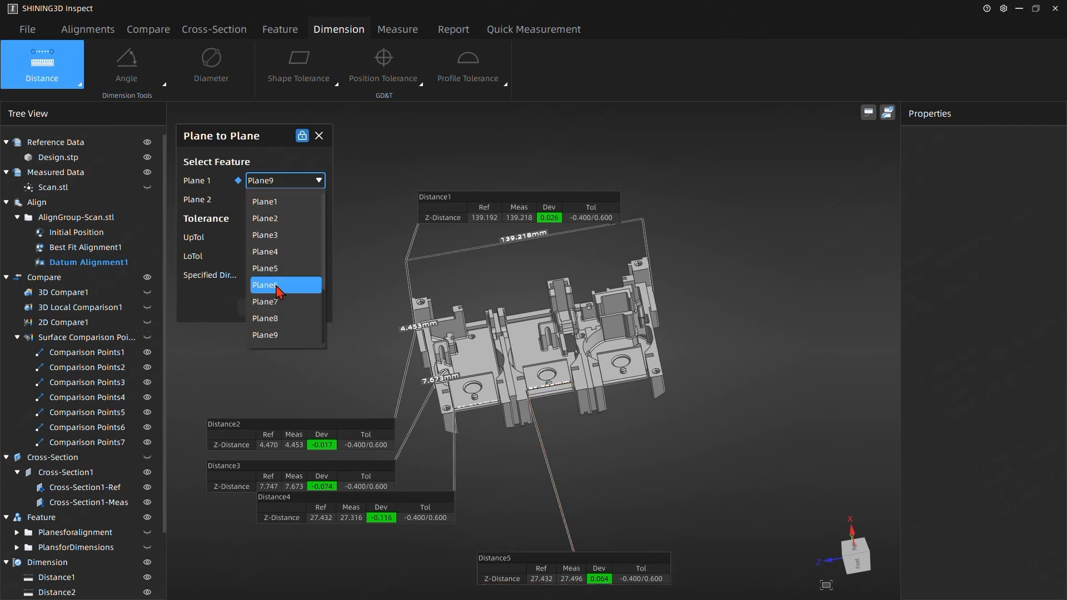
scroll(284, 295, down, 2)
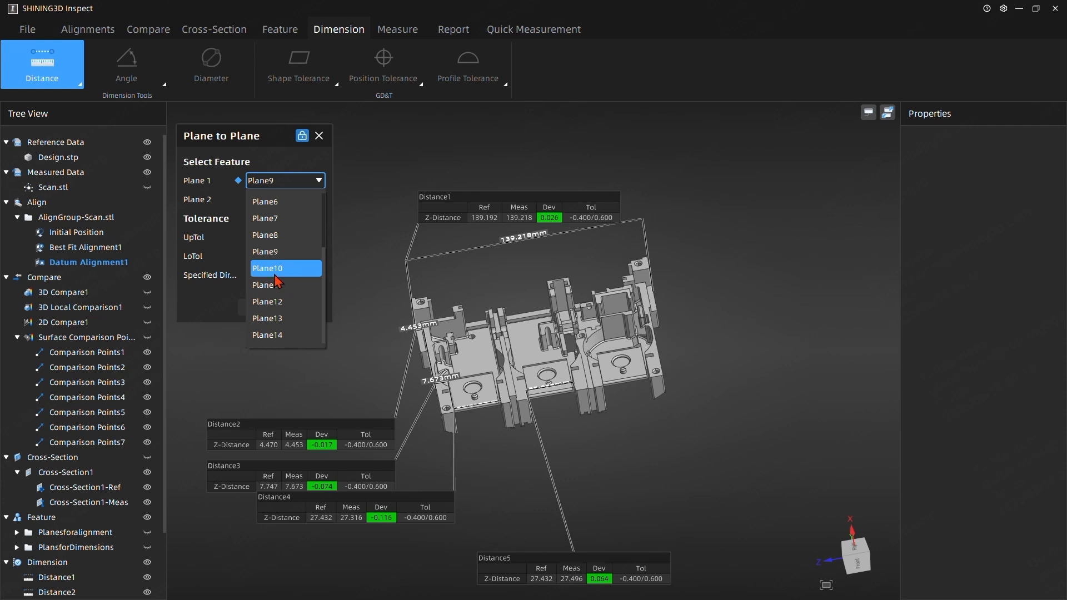
click(276, 272)
click(285, 199)
click(281, 341)
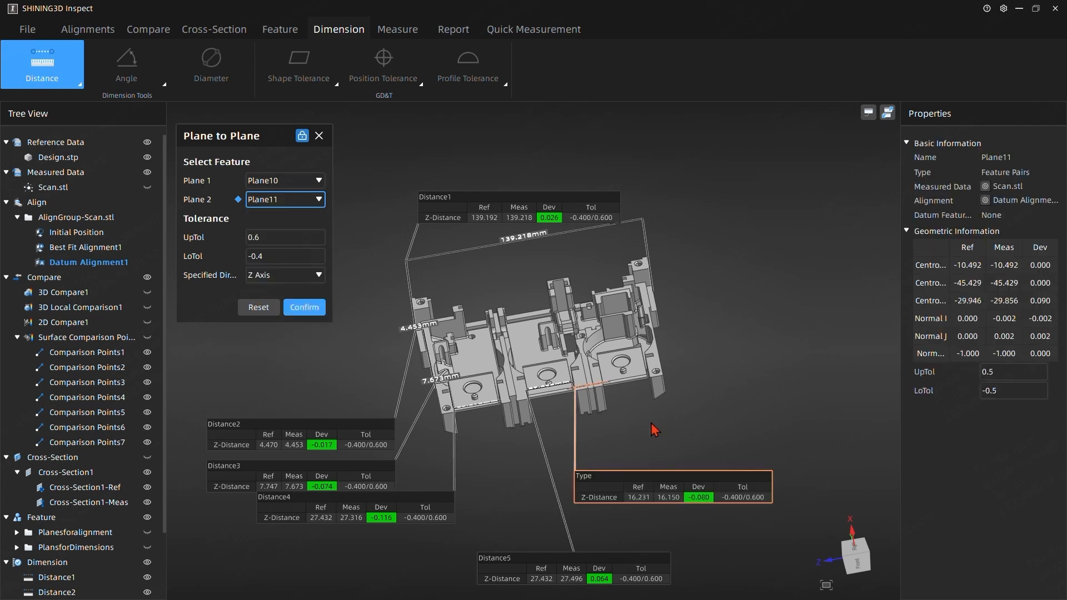
drag(713, 391, 688, 425)
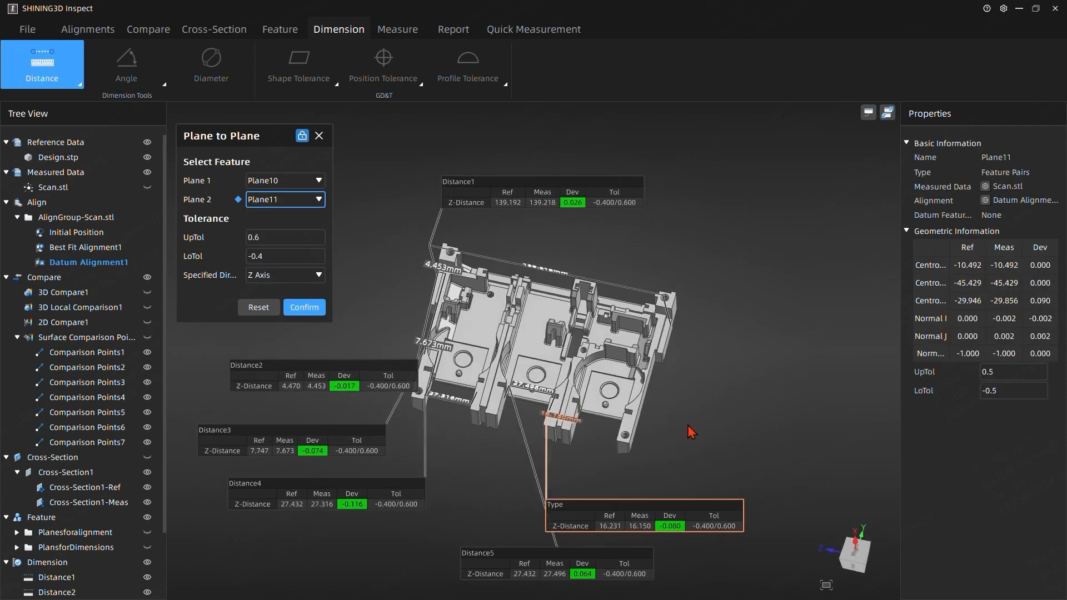
middle_drag(500, 373, 505, 406)
drag(505, 406, 498, 393)
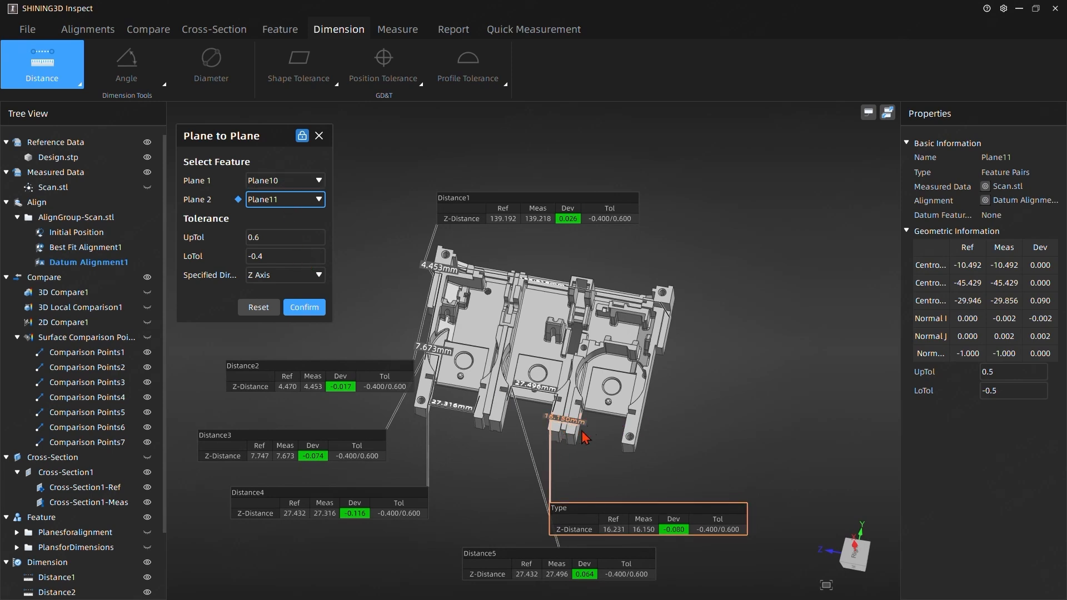
Create a Z-axis distance dimension between Plane11 and Plane12.
click(291, 188)
click(290, 187)
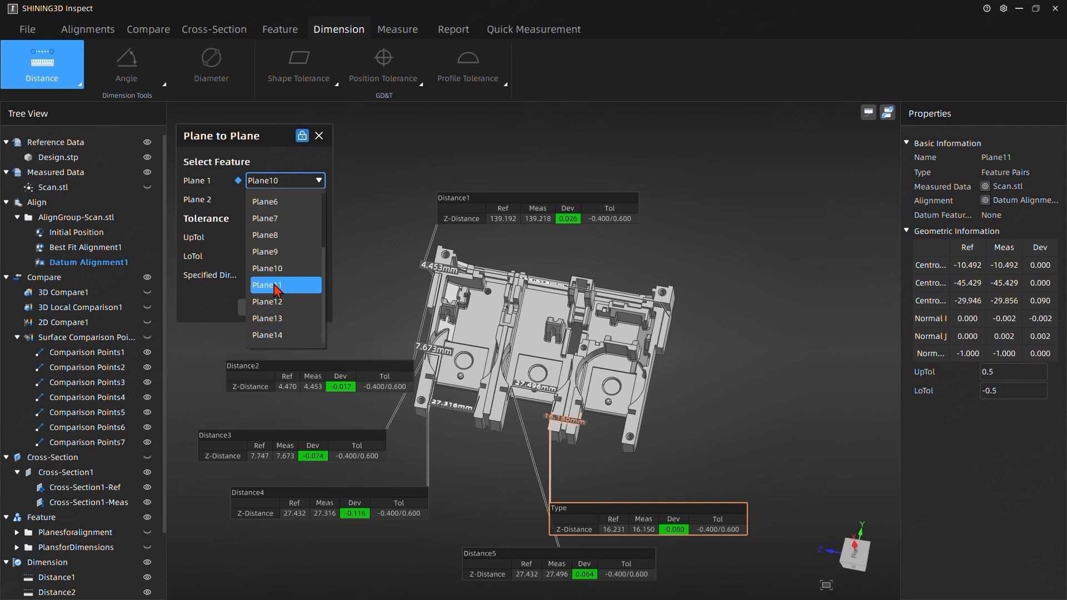
click(274, 285)
click(288, 201)
click(278, 340)
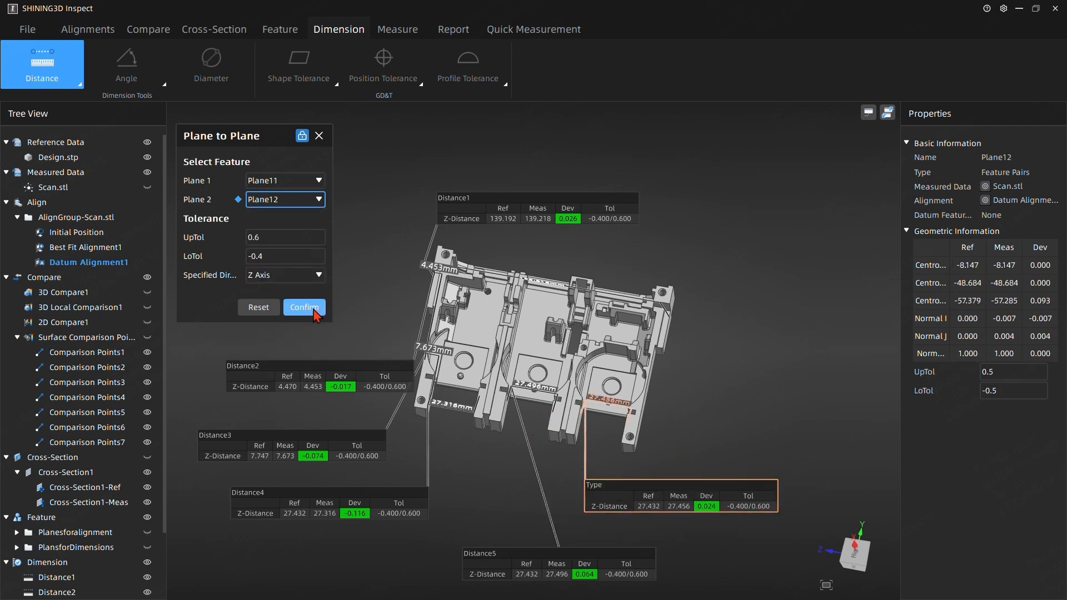
click(309, 310)
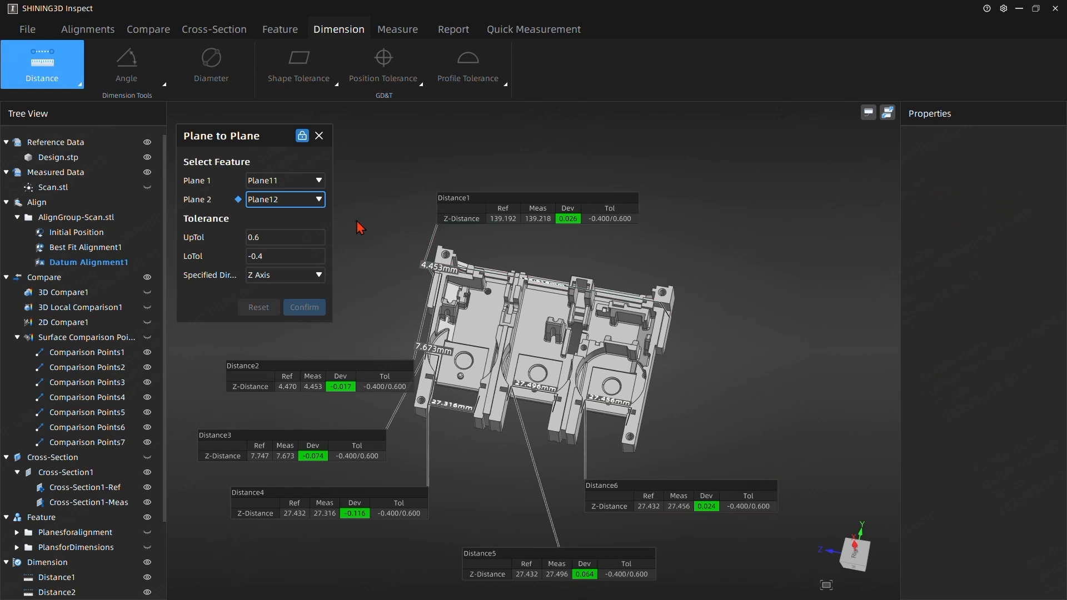
Create a Z-axis distance dimension between Plane13 and Plane14.
click(289, 181)
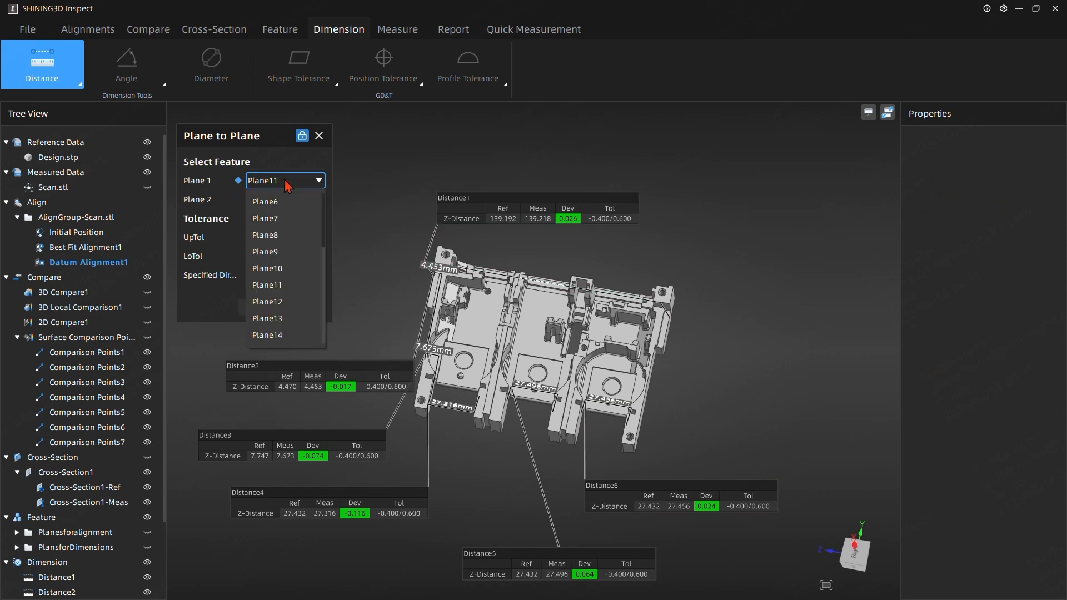
click(285, 319)
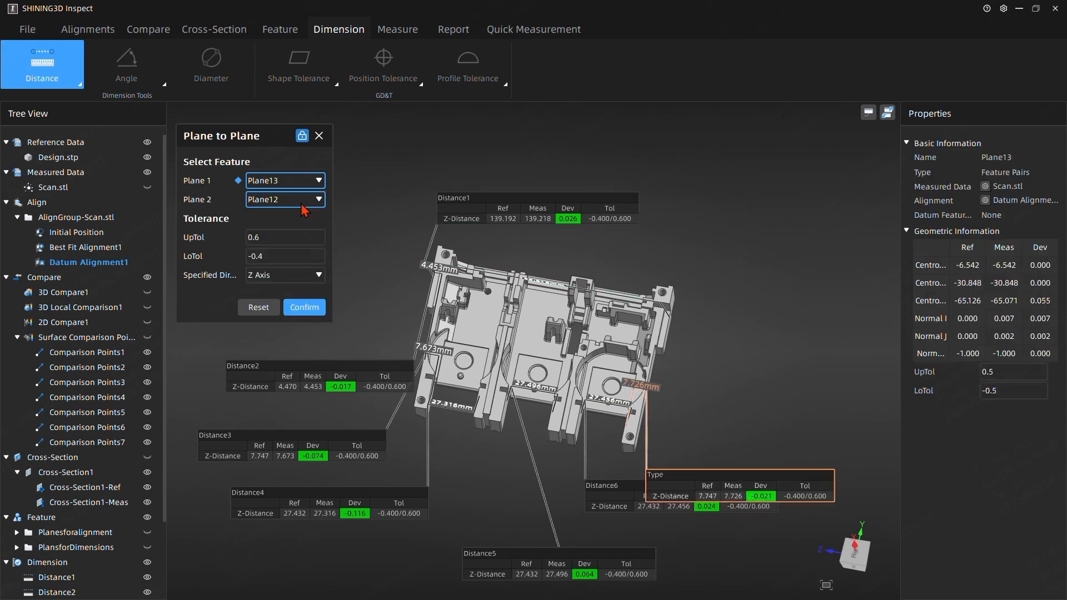
click(285, 199)
click(285, 356)
click(304, 307)
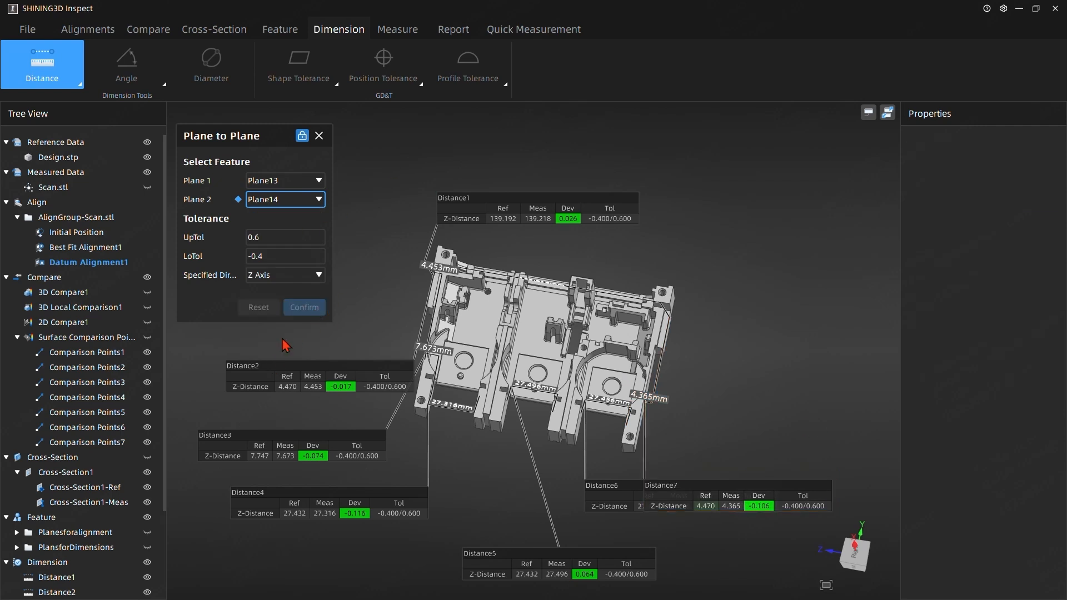
Face the part straight on and move the overall Distance1 dimension line just above it, with its label above the line.
drag(510, 291, 482, 180)
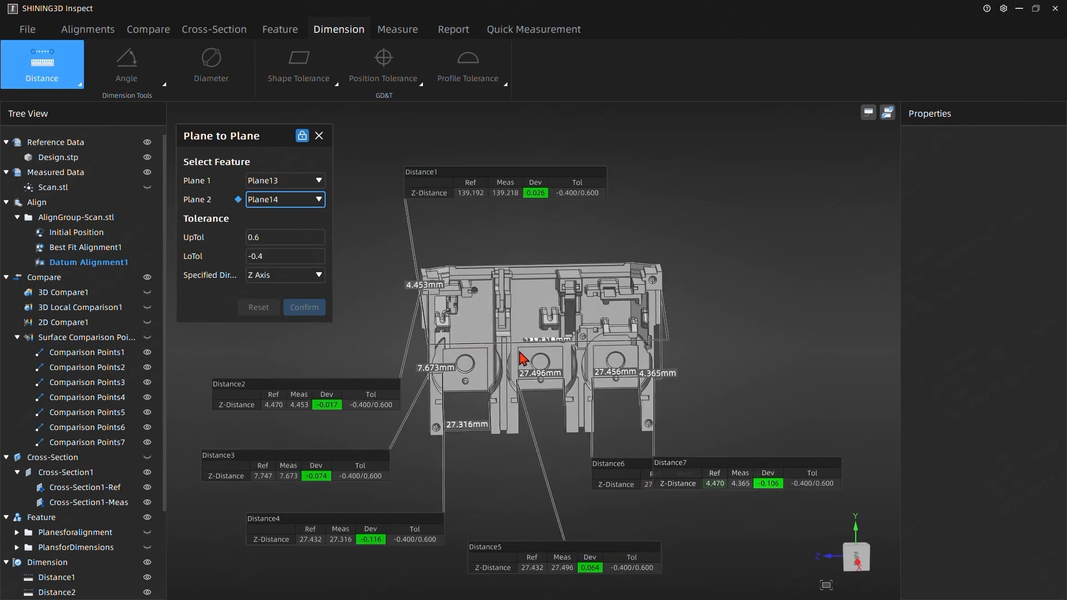
drag(540, 338, 530, 242)
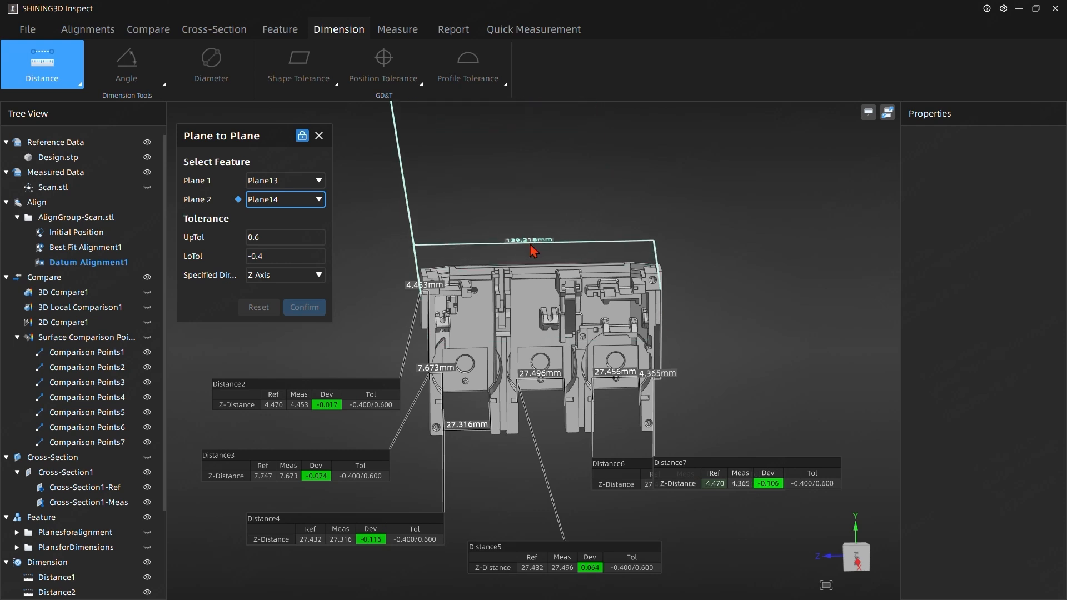
scroll(558, 282, down, 3)
drag(523, 120, 527, 221)
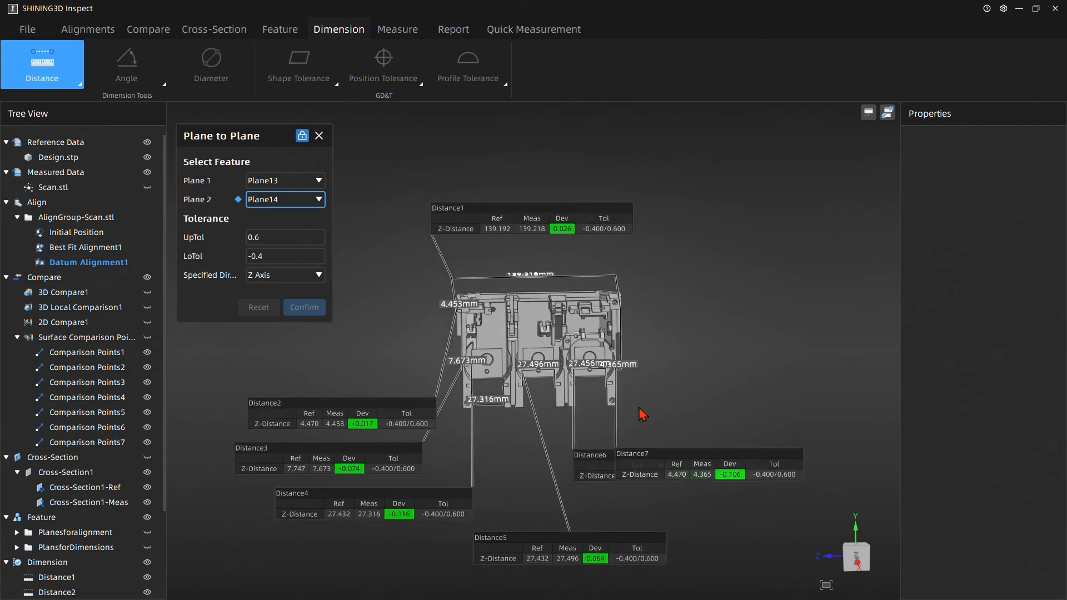
Pull the Distance6 and Distance7 dimension lines below the part and stack their labels to its right, Distance7 above Distance6.
drag(677, 473, 694, 526)
drag(590, 366, 602, 446)
drag(657, 460, 706, 393)
drag(619, 372, 632, 425)
drag(699, 456, 697, 350)
drag(603, 451, 622, 452)
drag(658, 598, 743, 457)
Pull the Distance5 and Distance4 dimension lines below the part, placing the Distance5 label under Distance6 and the Distance4 label beneath the part.
drag(589, 555, 753, 548)
drag(532, 371, 530, 443)
scroll(530, 443, down, 2)
drag(675, 586, 698, 485)
drag(544, 462, 537, 460)
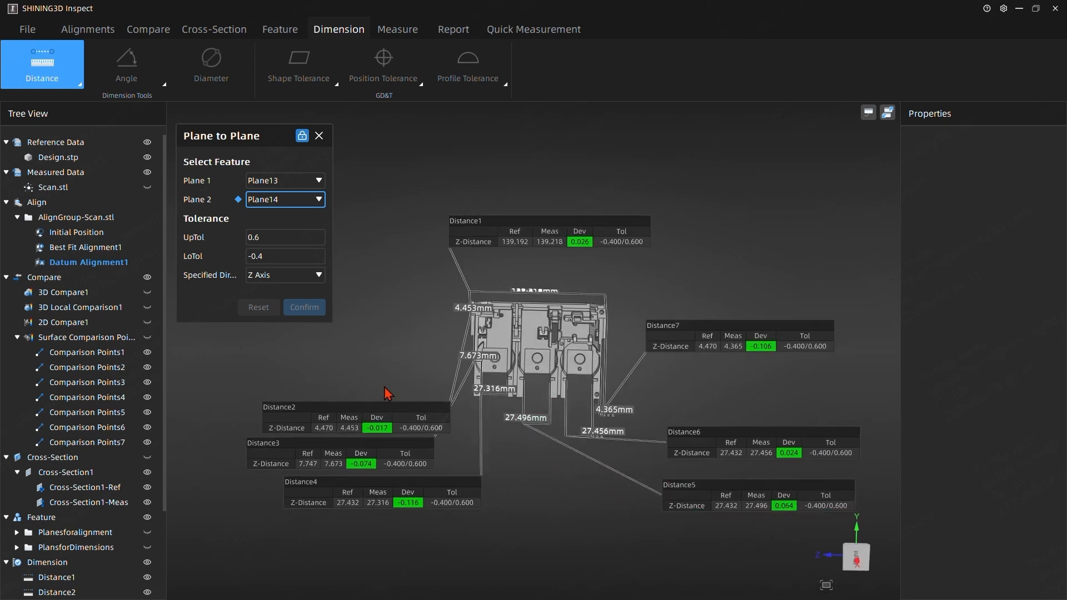
drag(483, 396, 484, 437)
drag(436, 533, 527, 523)
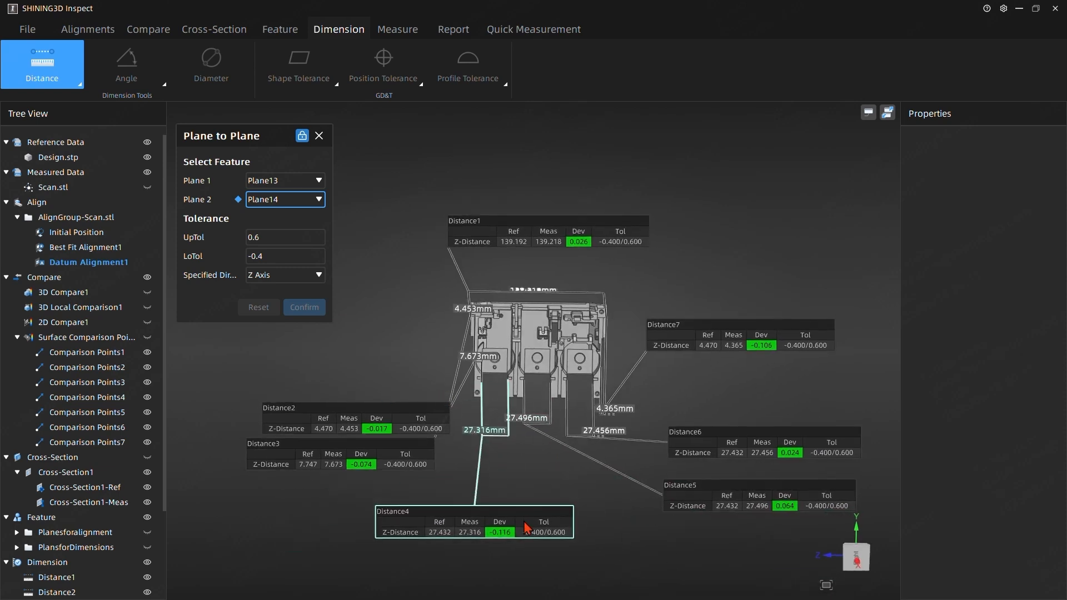
Spread the Distance2 and Distance3 dimension lines and labels to the part's left, Distance2 above Distance3, and end the distance command.
drag(413, 431, 349, 366)
drag(393, 448, 355, 478)
drag(481, 372, 445, 444)
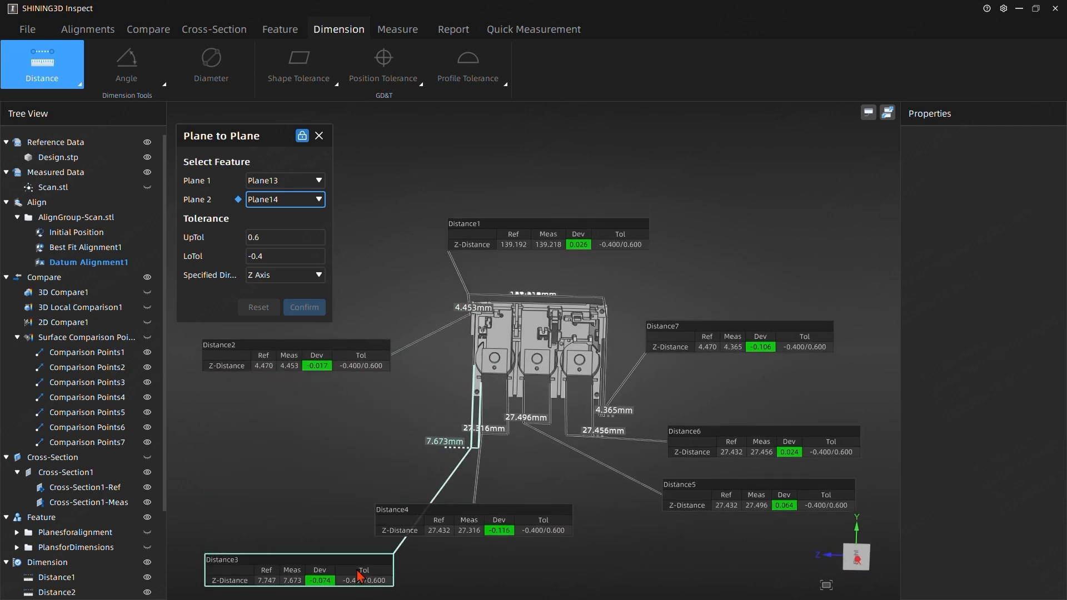
drag(357, 575, 350, 477)
drag(474, 314, 445, 369)
drag(391, 328, 383, 318)
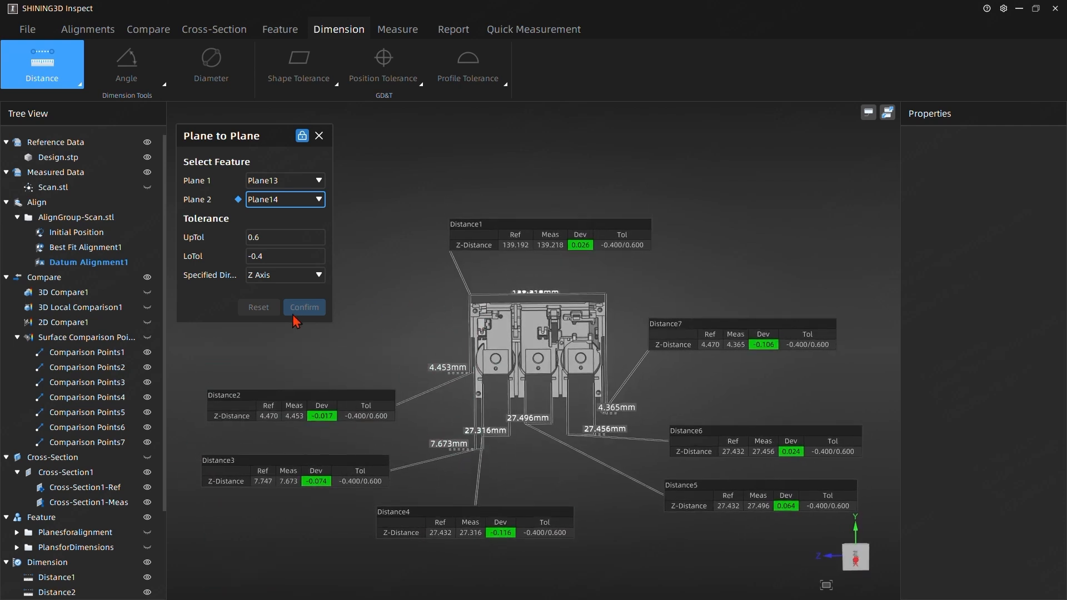
click(319, 136)
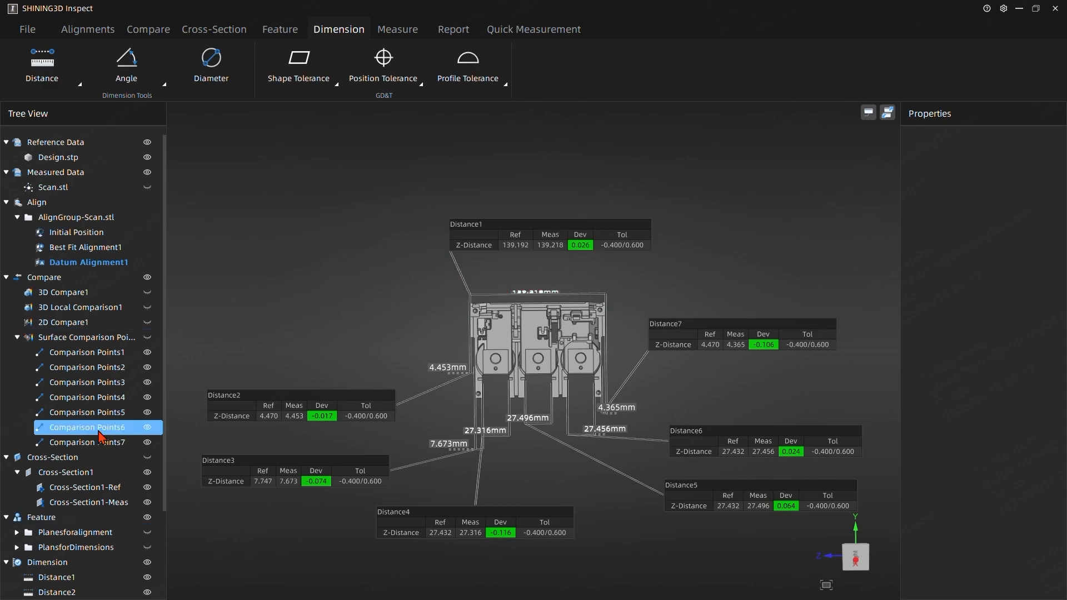
Group the dimensions Distance1 through Distance7 and name the group Dist_Top_View.
scroll(120, 437, down, 3)
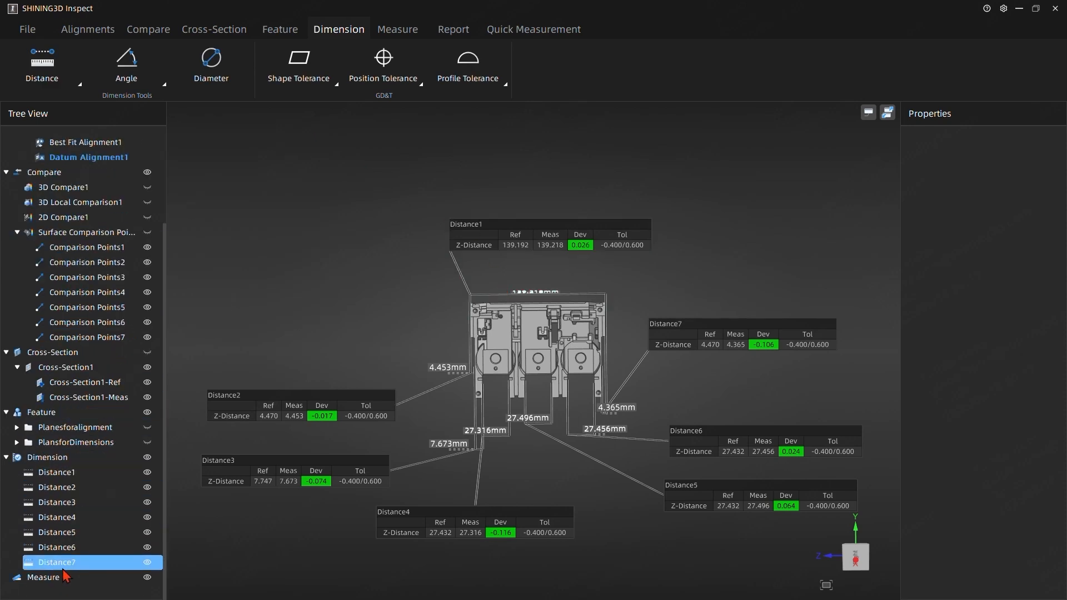
click(60, 475)
drag(63, 492, 66, 562)
right_click(65, 563)
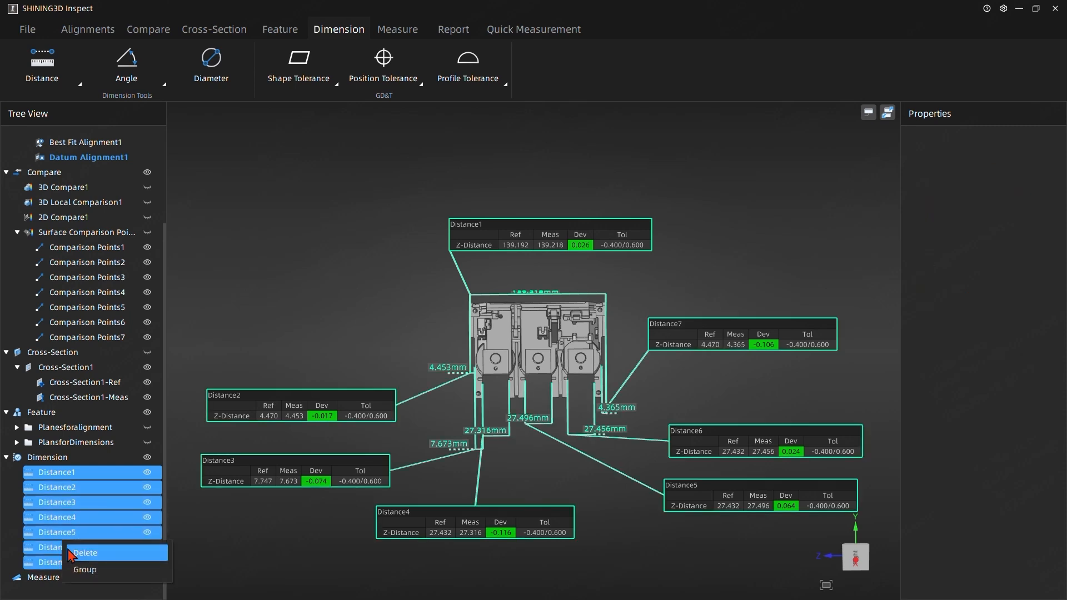
click(87, 569)
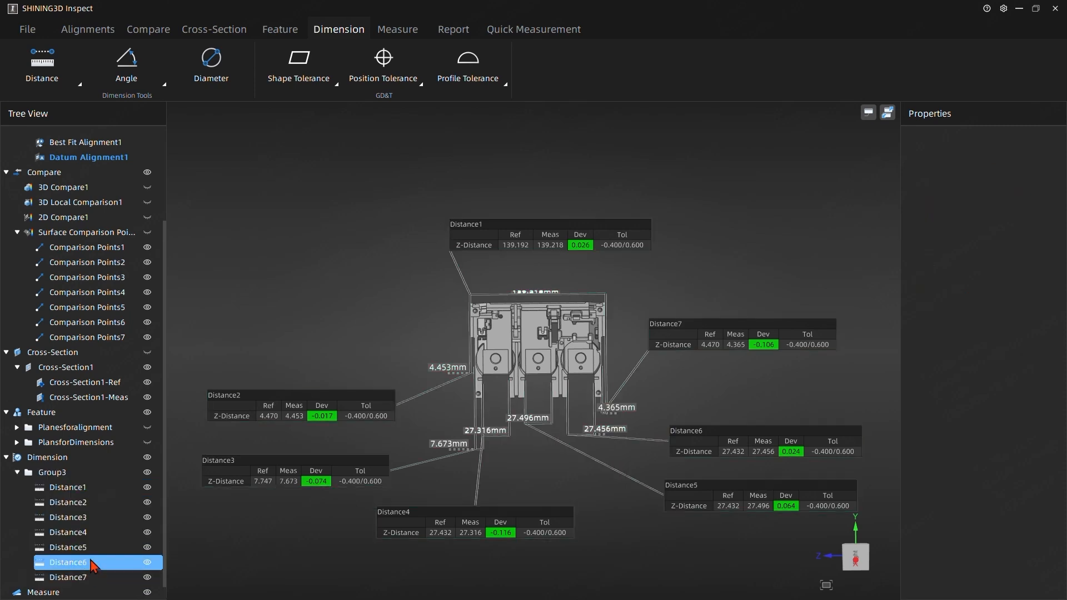
click(62, 474)
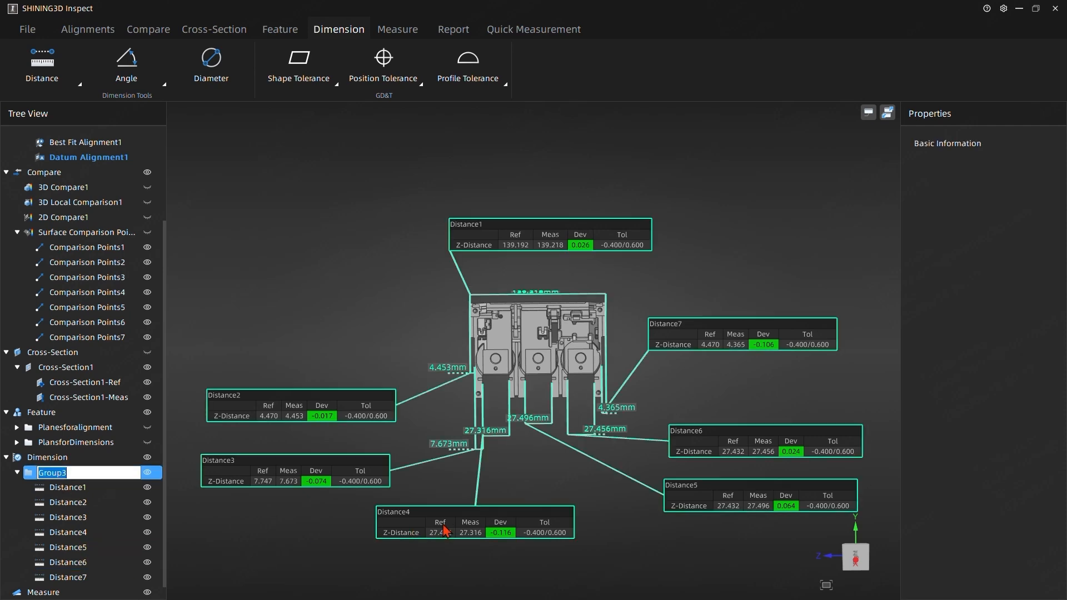
text(Dist_Top_View)
click(419, 258)
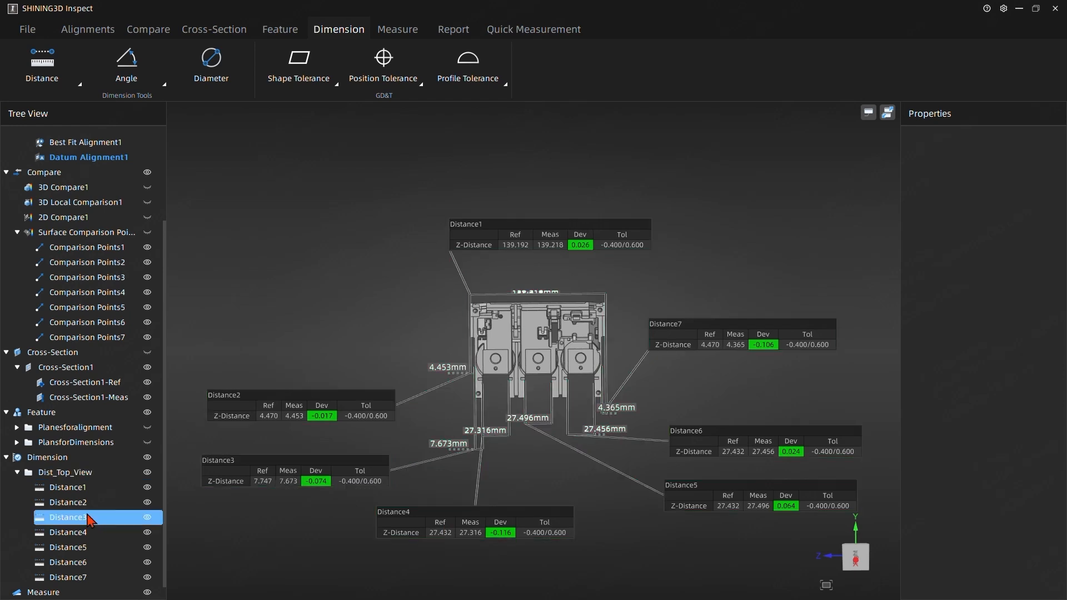
Add the view of the Dist_Top_View dimension group to the report.
click(81, 476)
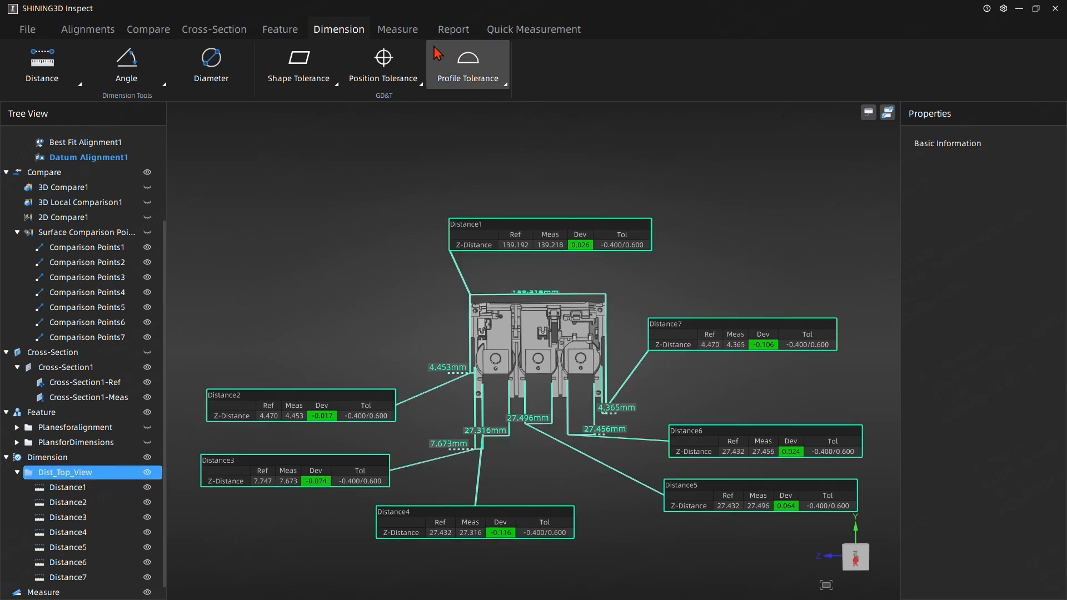
click(451, 32)
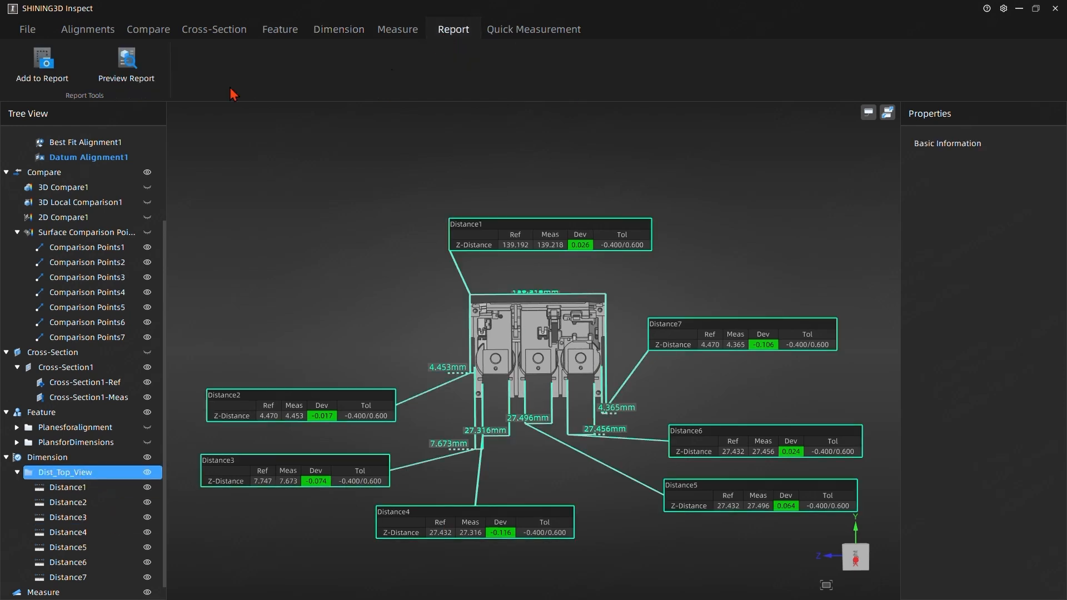
click(35, 85)
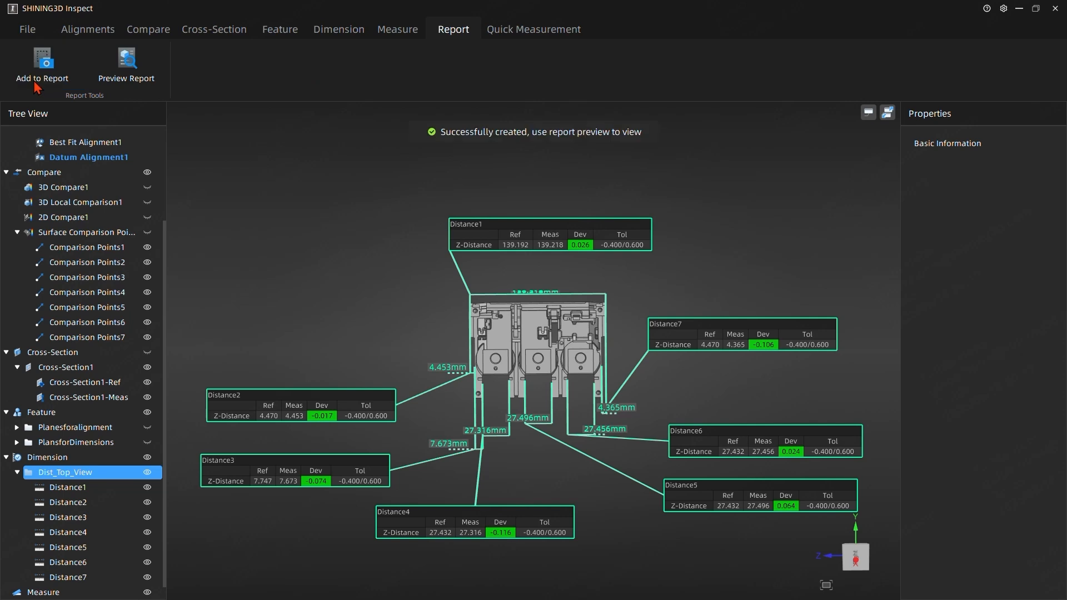
Hide the Dist_Top_View dimension group and collapse it in the tree.
click(147, 473)
click(17, 473)
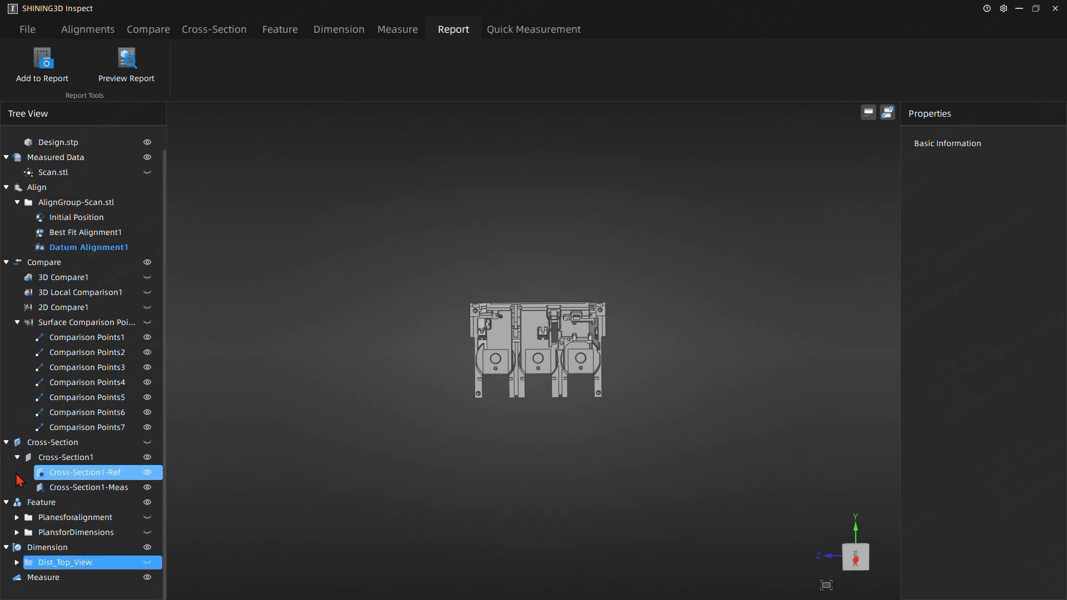
drag(459, 431, 495, 388)
scroll(513, 363, up, 8)
drag(553, 345, 531, 373)
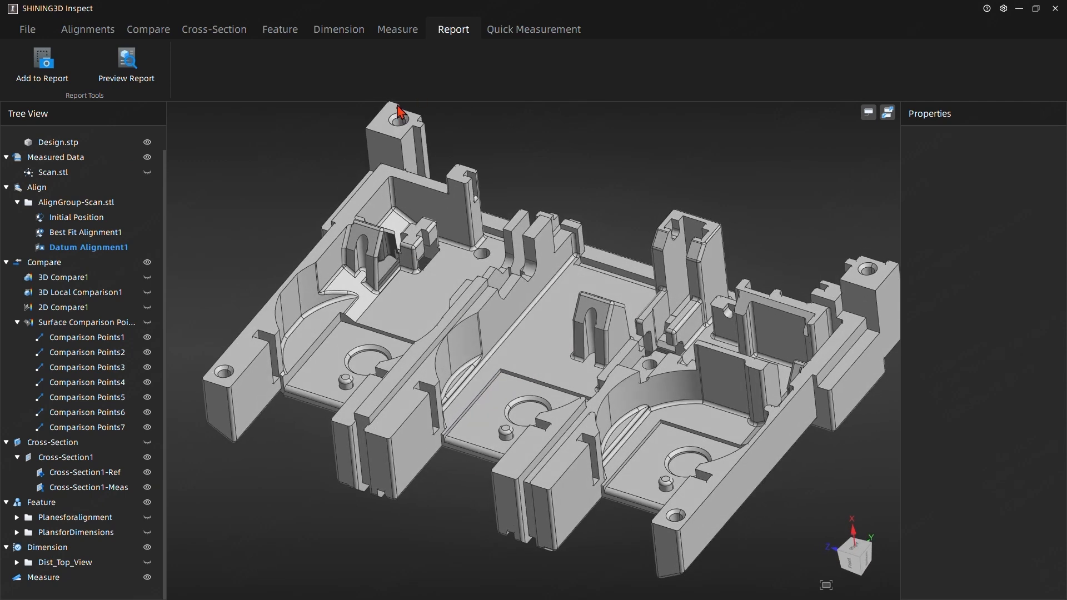
Create a reference cylinder feature from the middle pocket's curved wall on the CAD model, extracting its measured feature too.
click(280, 30)
click(637, 64)
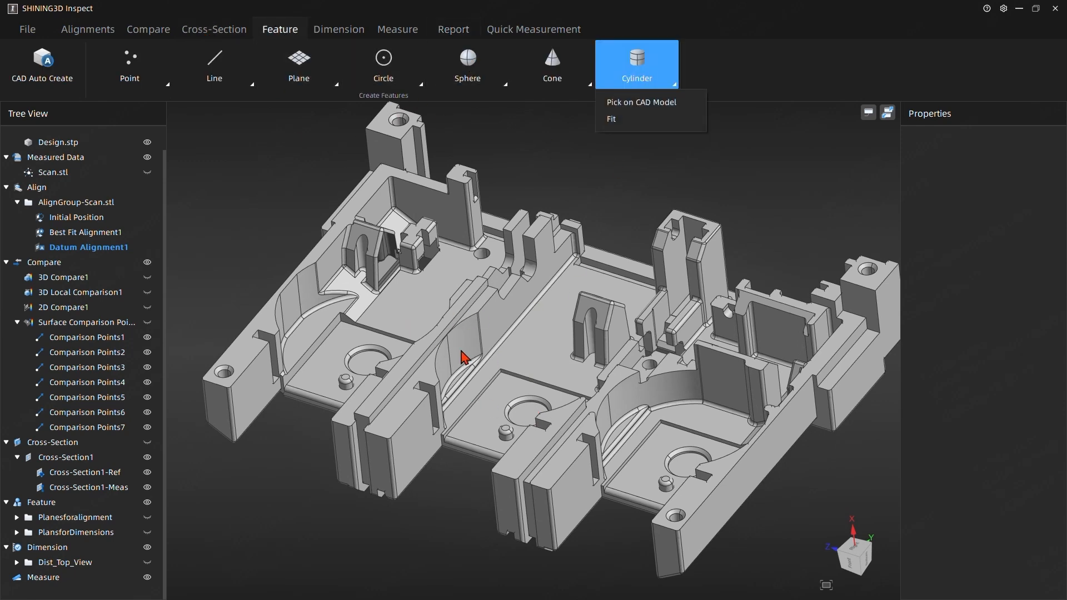
click(446, 370)
click(448, 374)
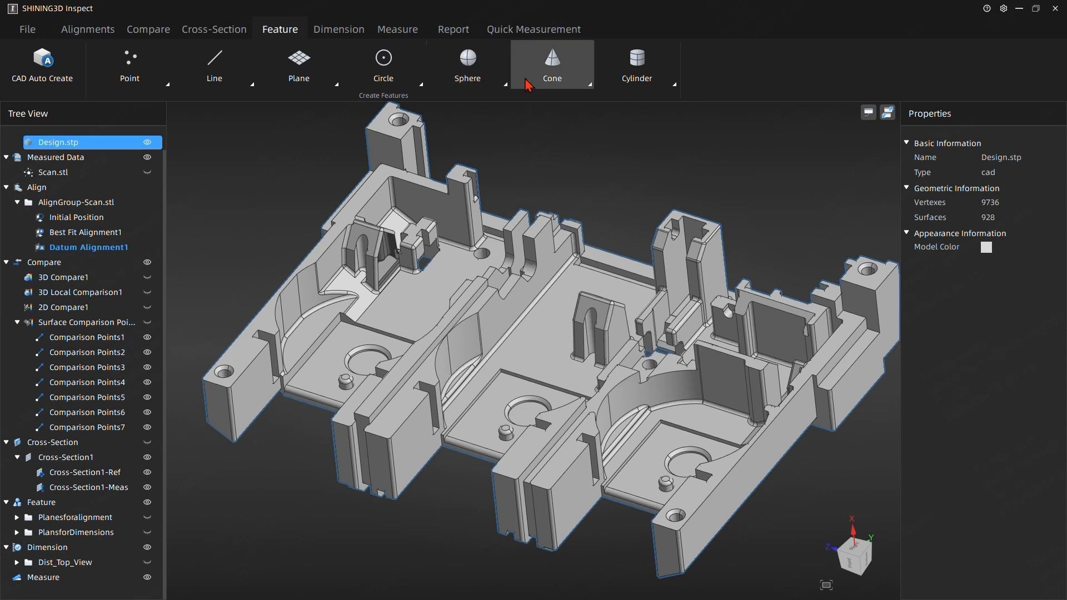
click(615, 83)
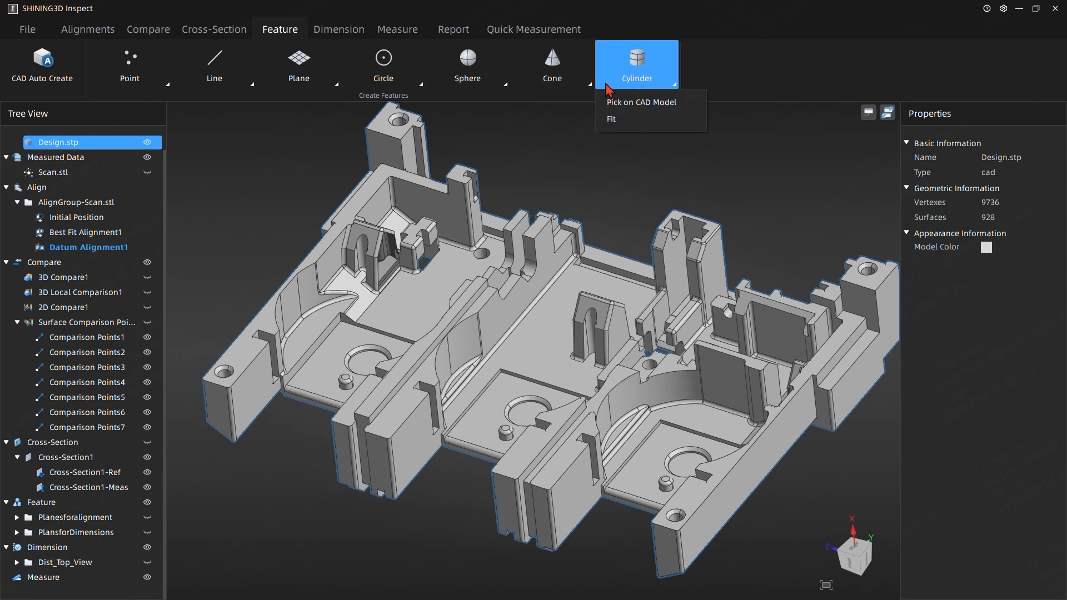
click(631, 109)
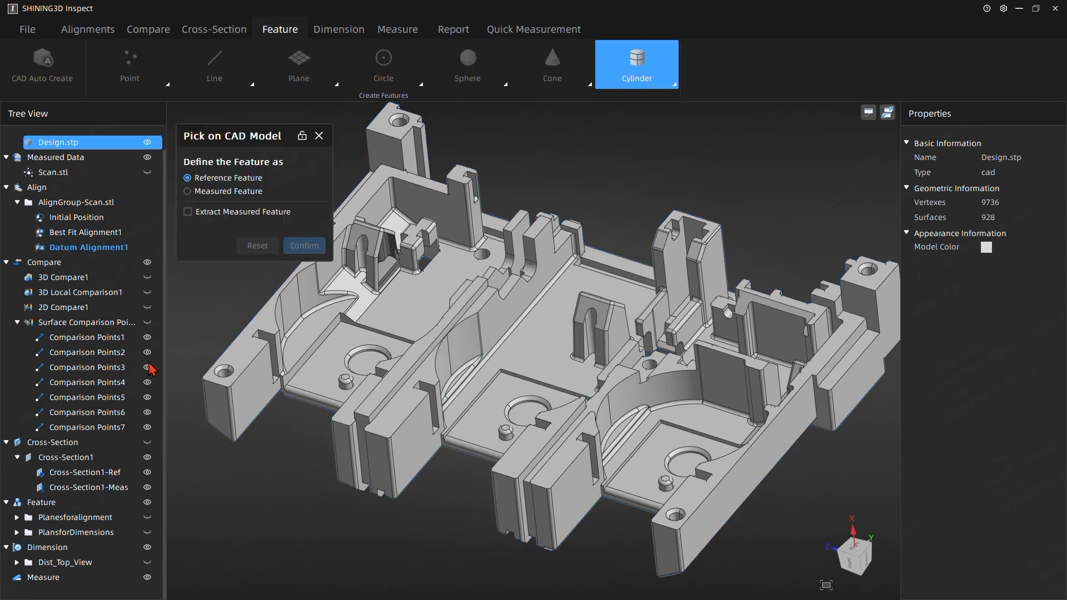
click(444, 371)
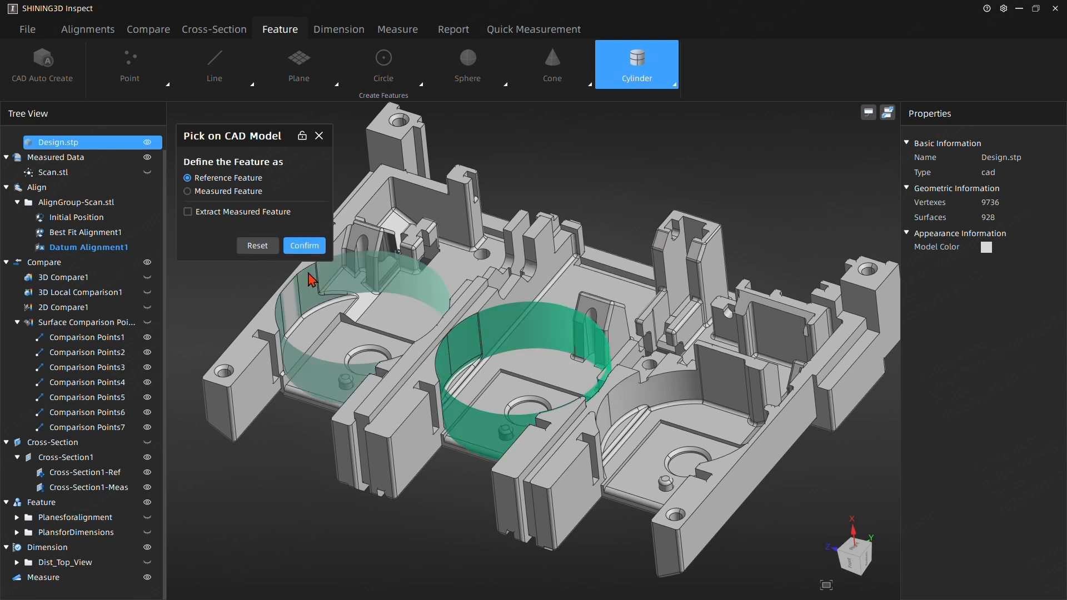
click(188, 212)
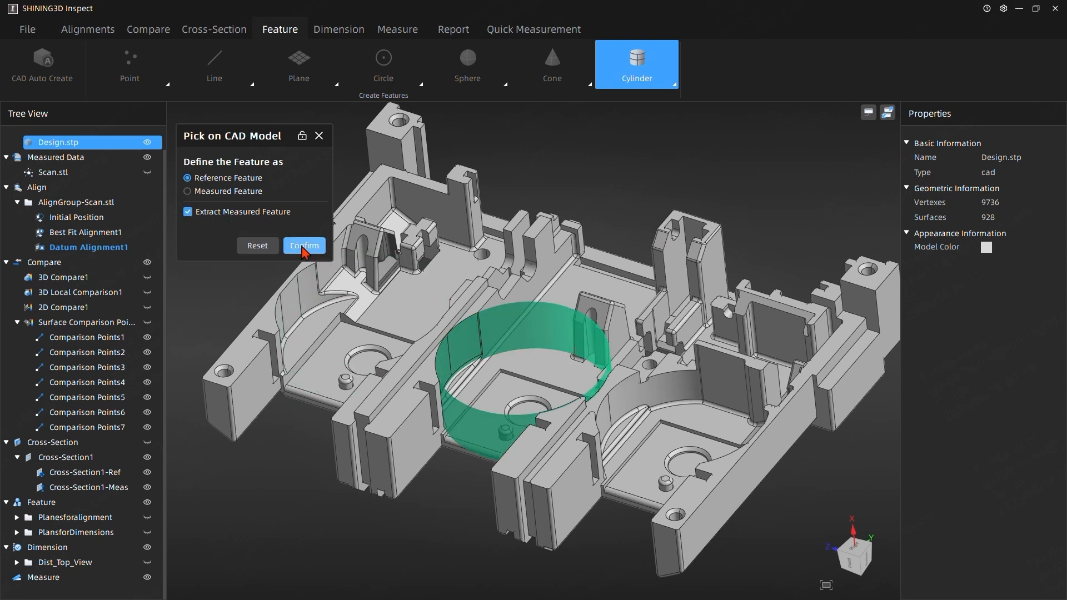
click(305, 246)
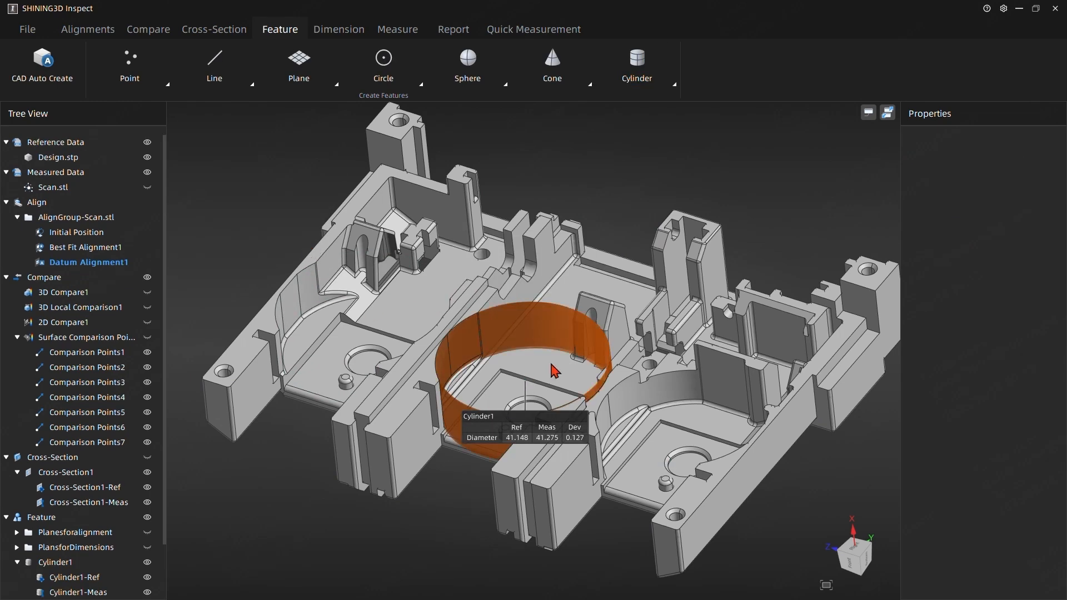
Move the Cylinder1 callout clear of the part's upper-left corner, and hide the cylinder feature.
drag(511, 421, 247, 191)
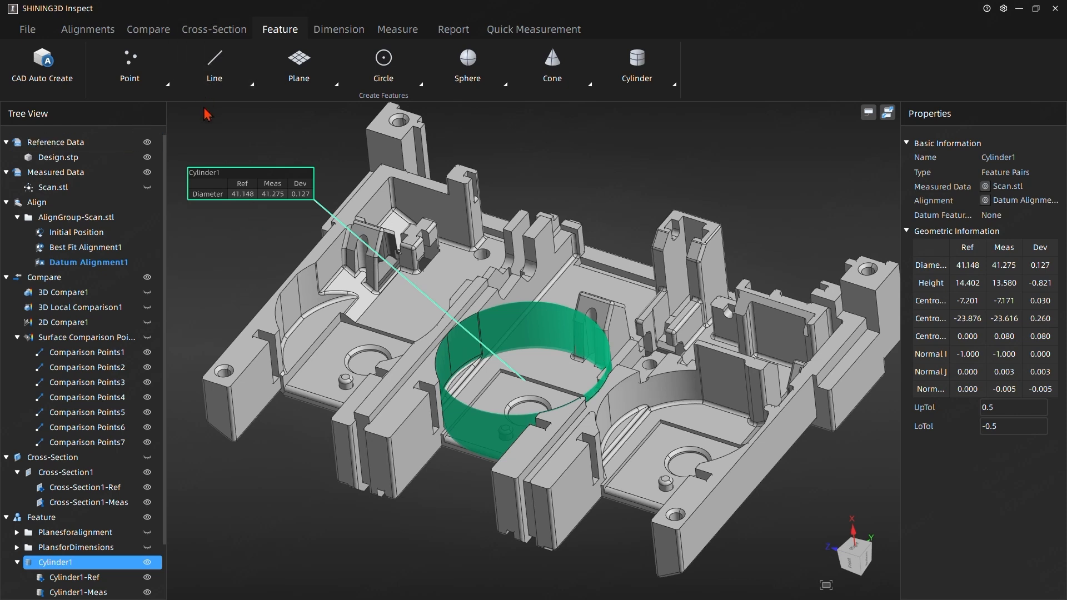
click(231, 245)
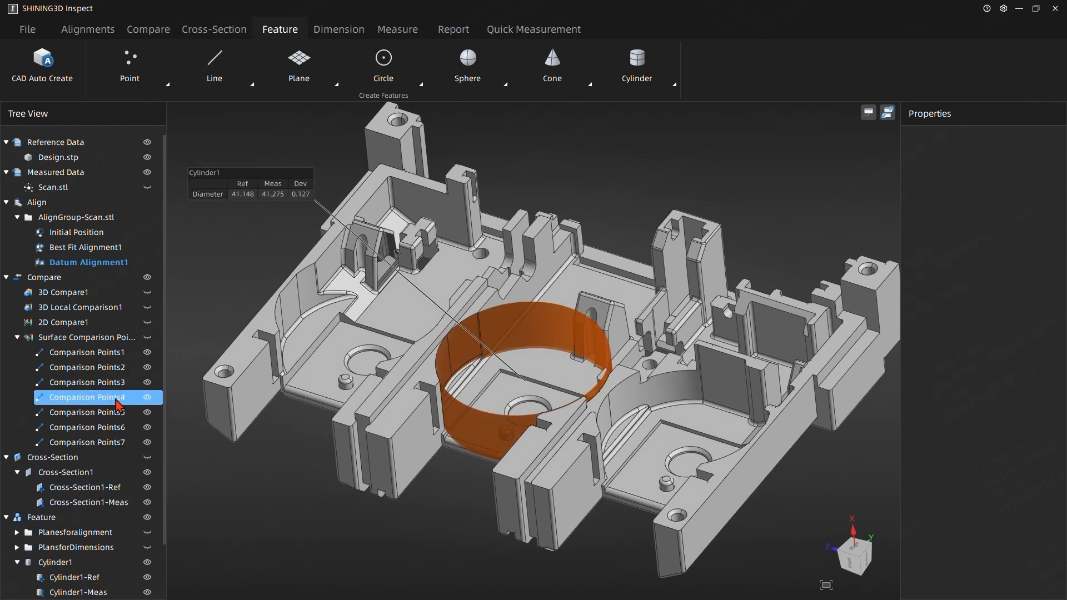
scroll(117, 426, down, 2)
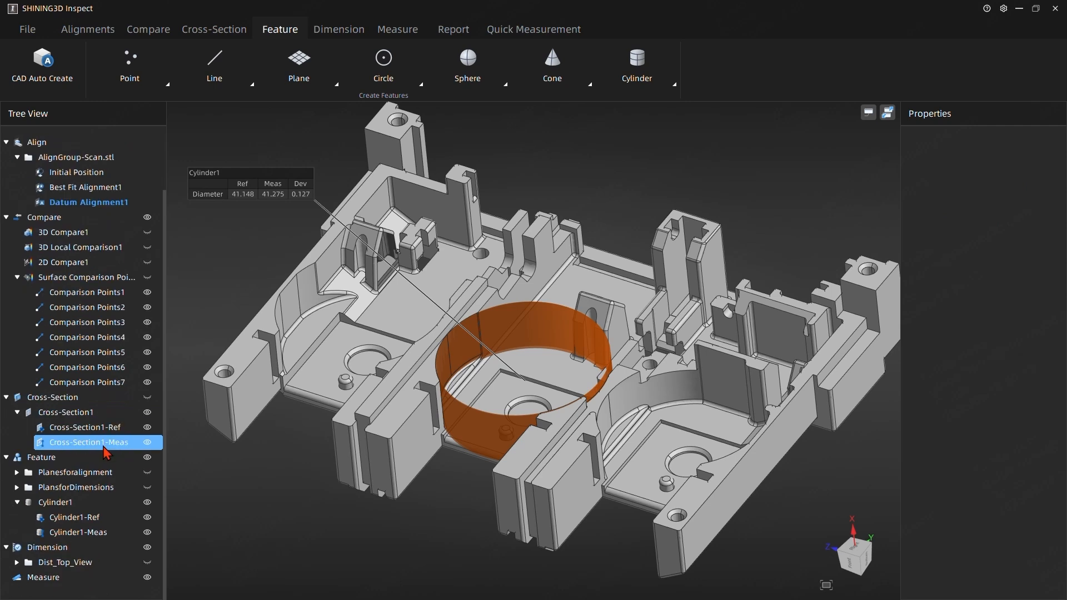
click(148, 503)
click(282, 167)
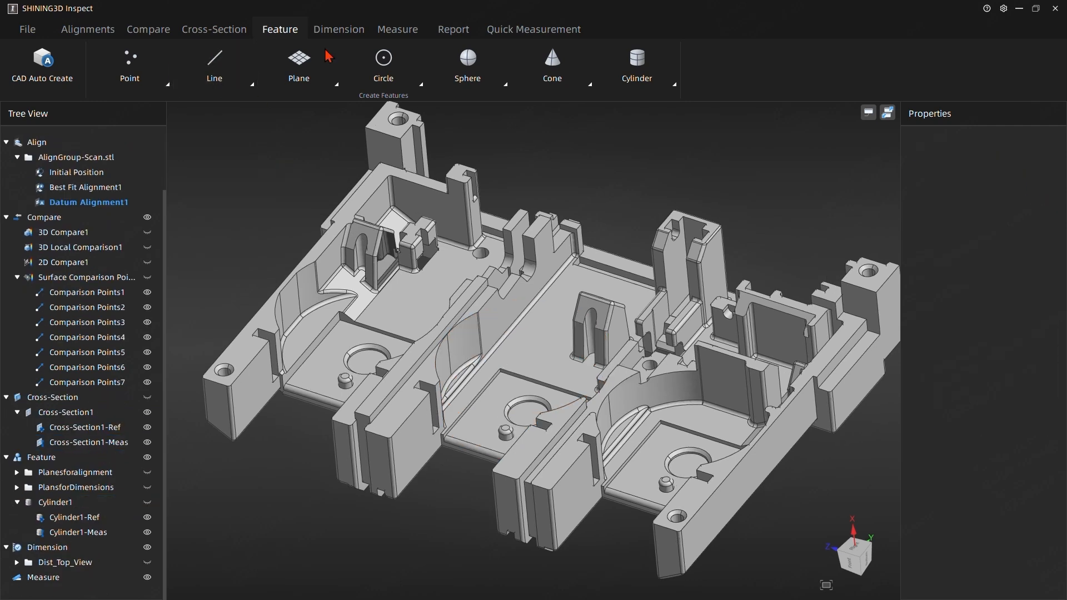
Create a diameter dimension on Cylinder1 with tolerances of 0.5 and -0.5, placing its callout below the part.
click(339, 29)
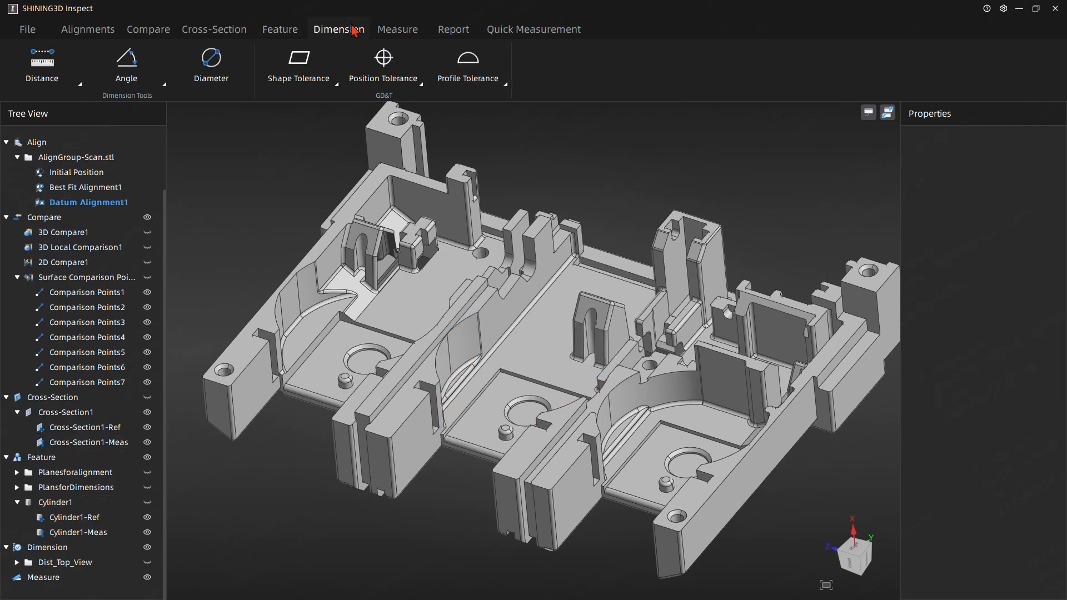
click(206, 76)
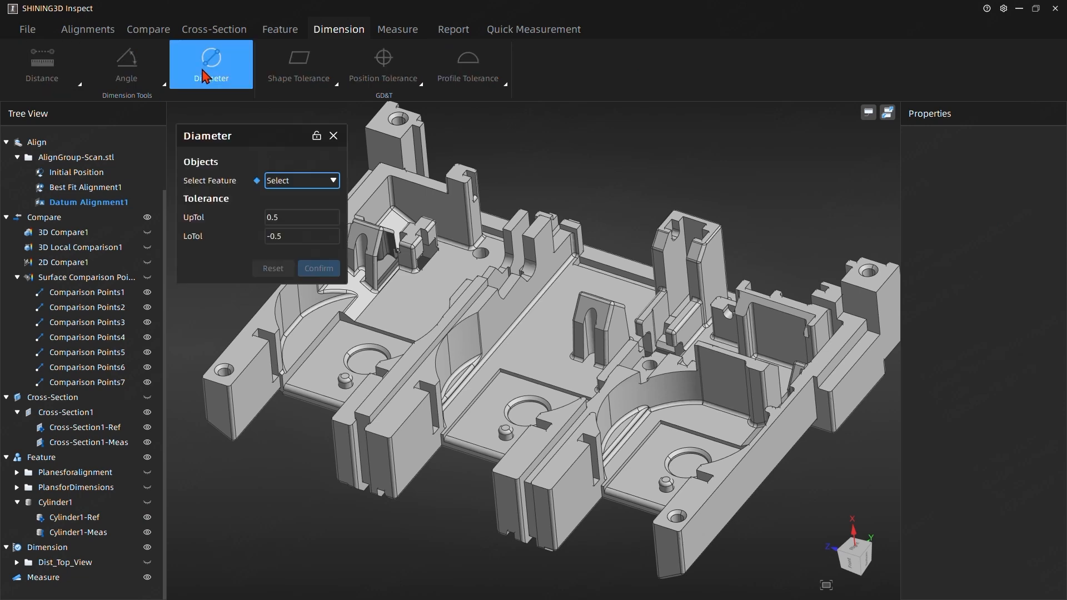
click(311, 187)
click(300, 202)
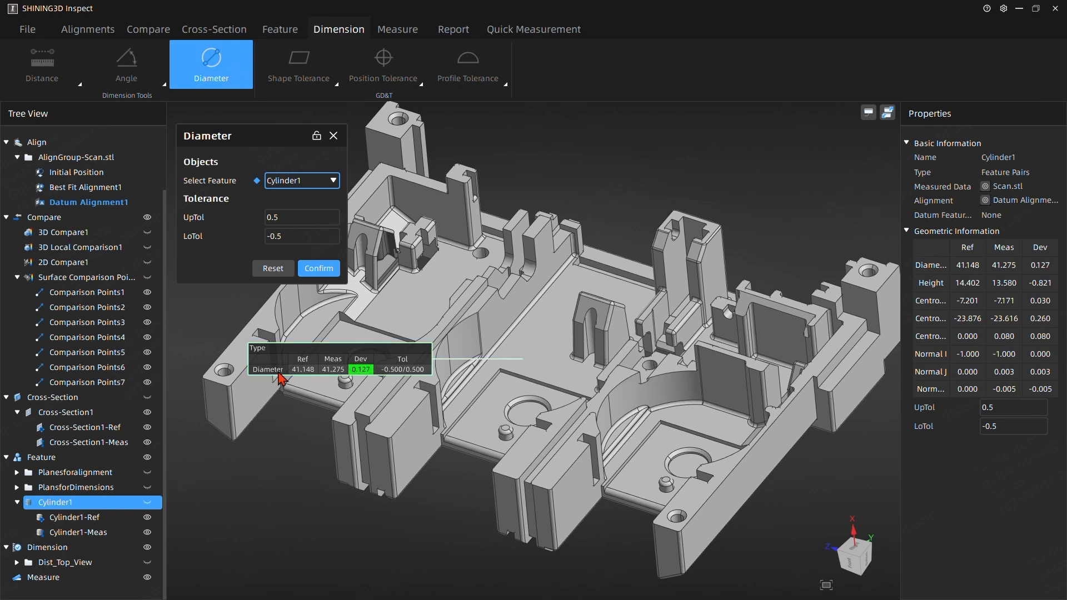
mouse_move(311, 350)
mouse_down()
mouse_move(315, 547)
mouse_move(304, 528)
mouse_up()
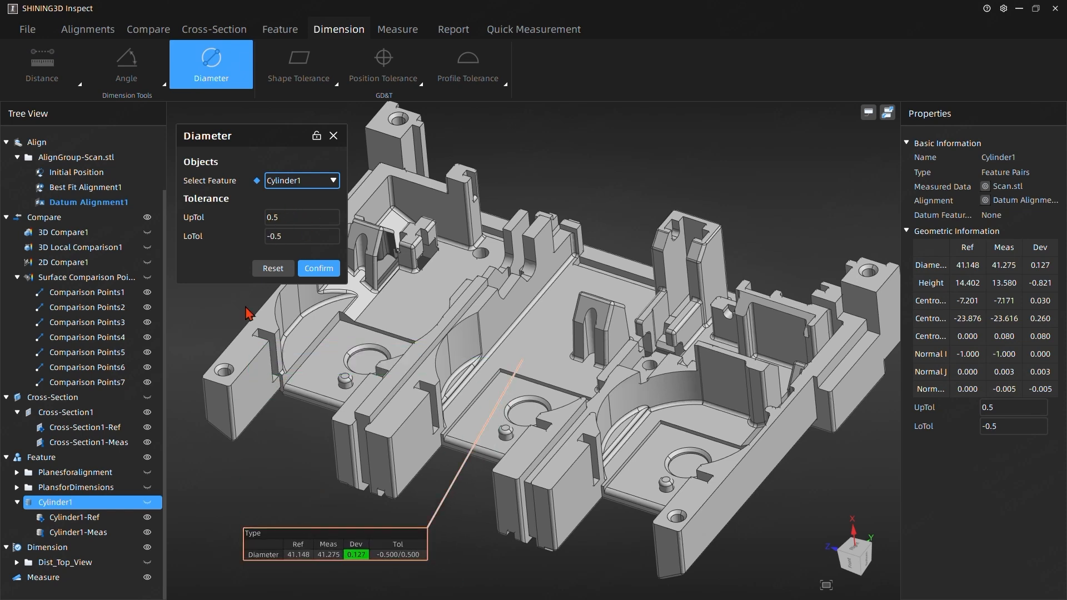
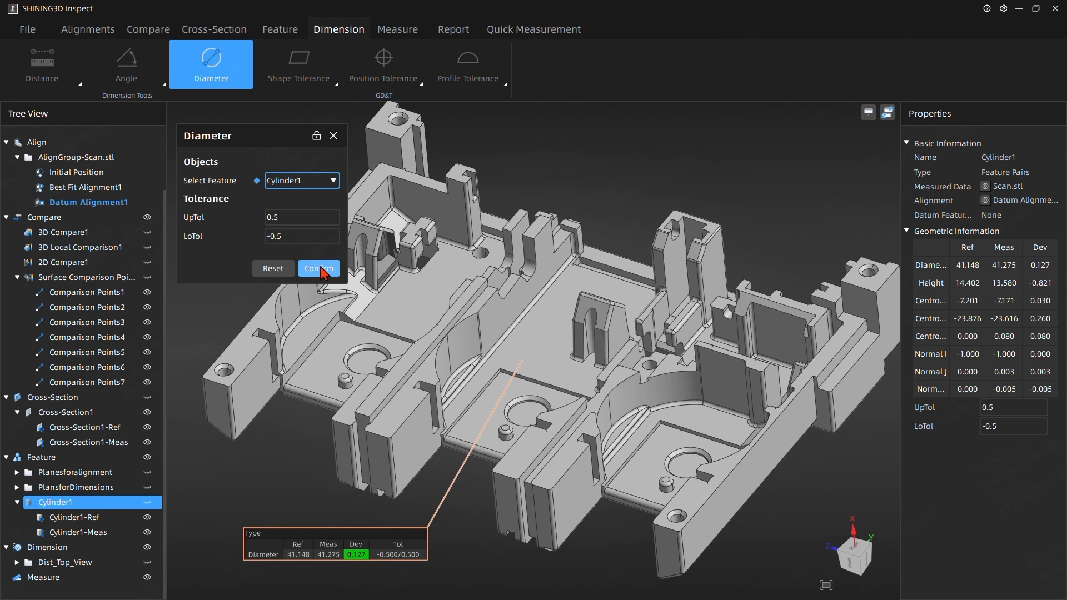
click(322, 272)
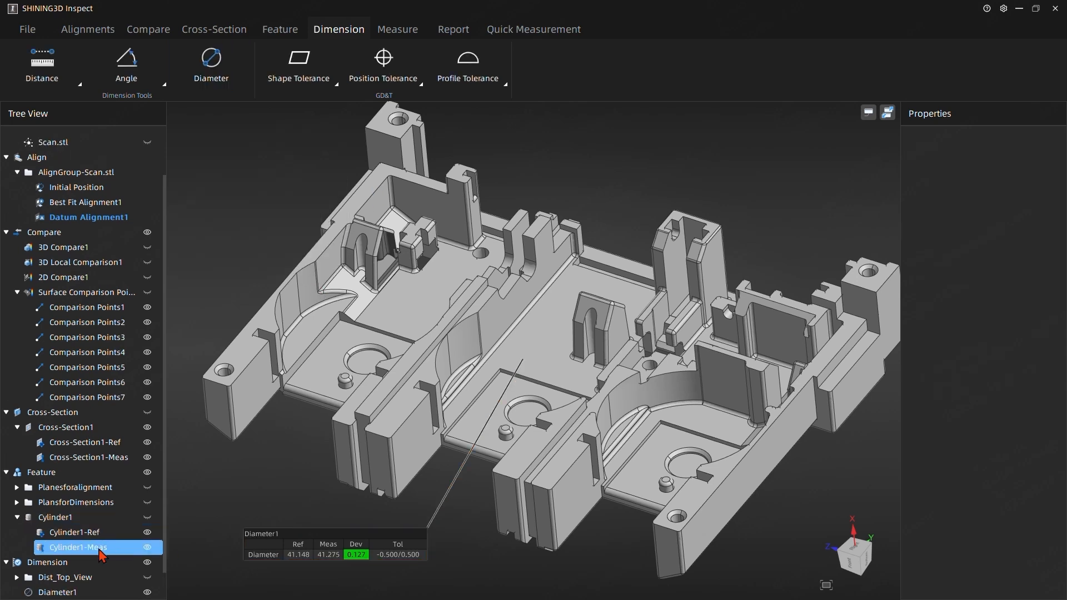
Add the Diameter1 dimension to the report and clear the selection.
click(50, 593)
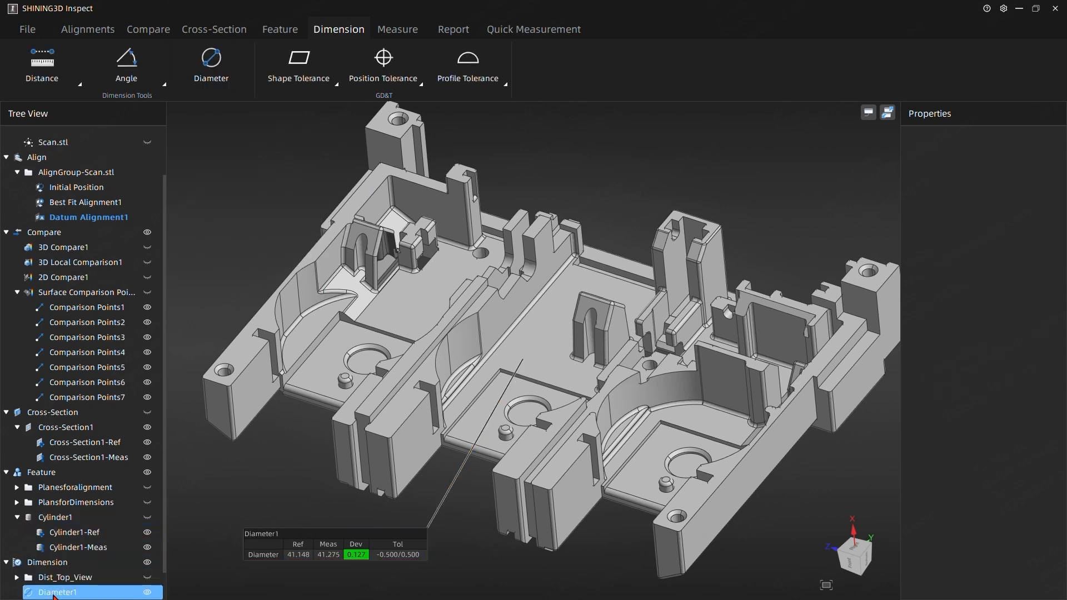
scroll(56, 589, down, 1)
ctrl+click(61, 563)
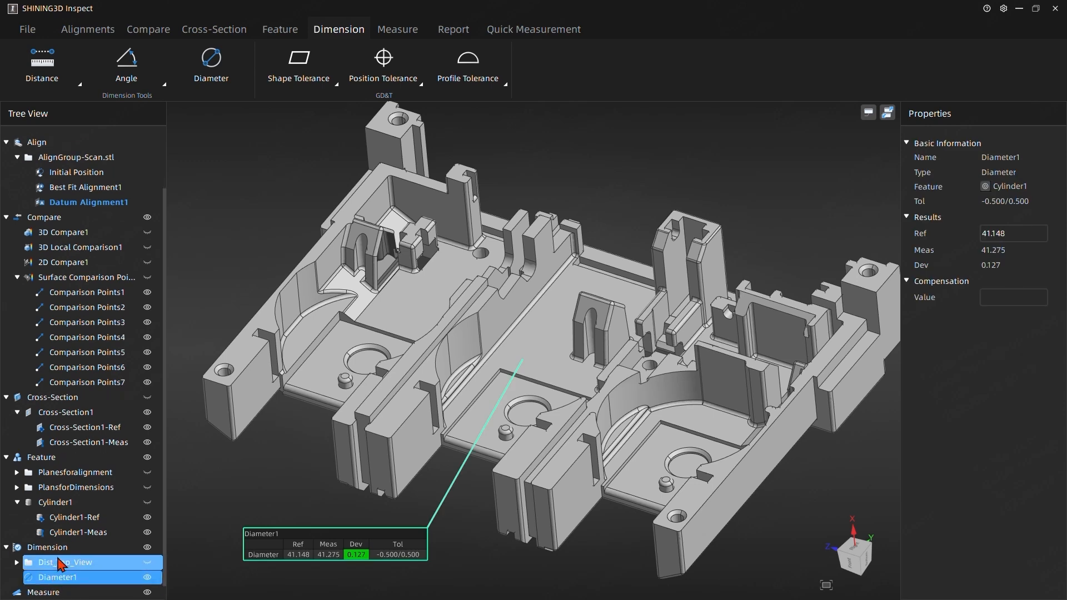
click(77, 576)
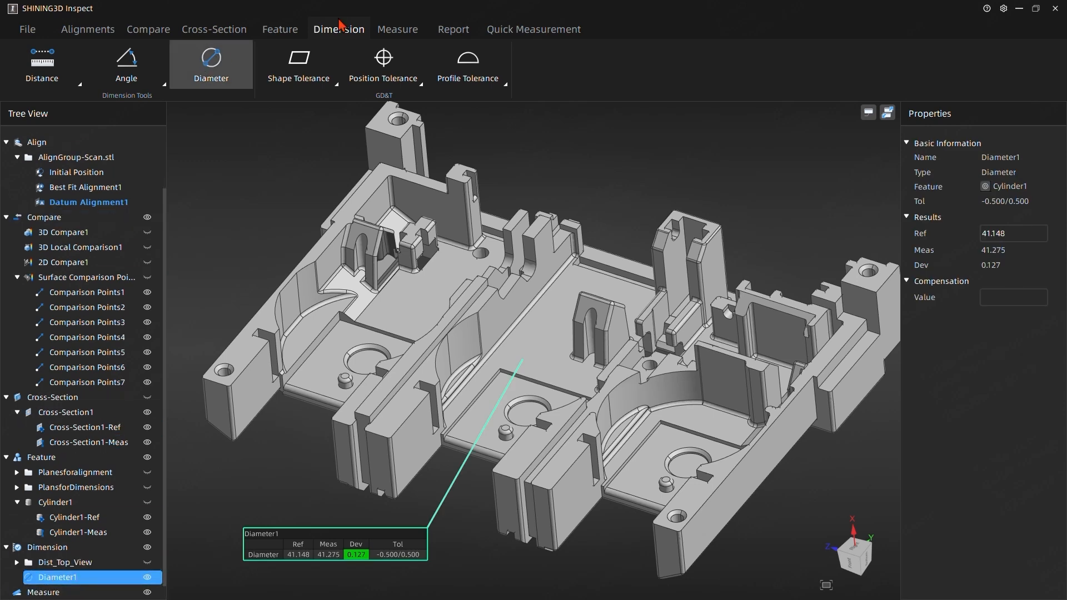
click(451, 30)
click(50, 75)
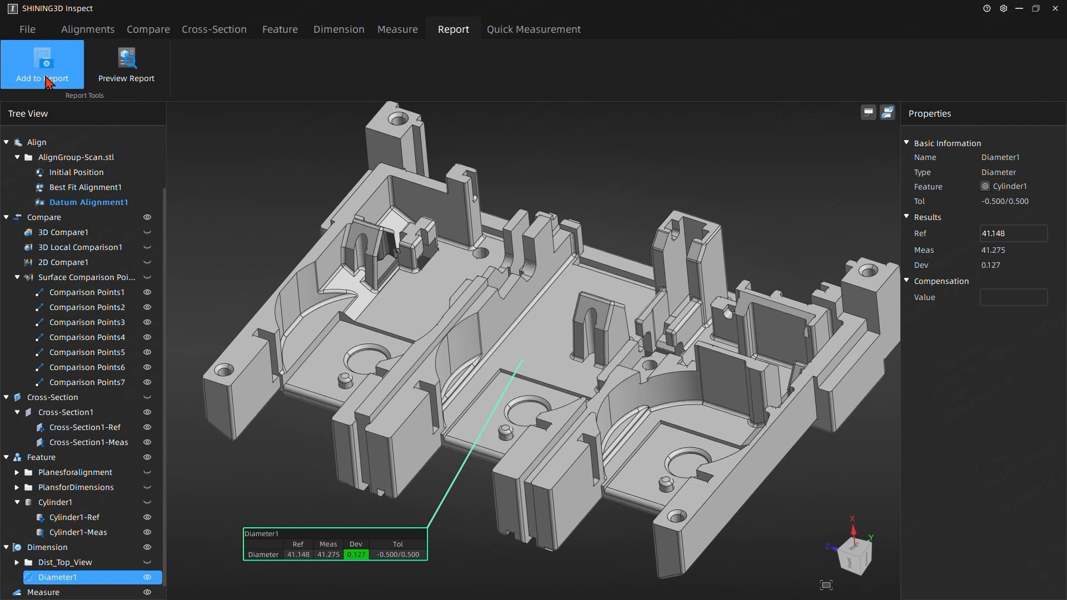
click(562, 167)
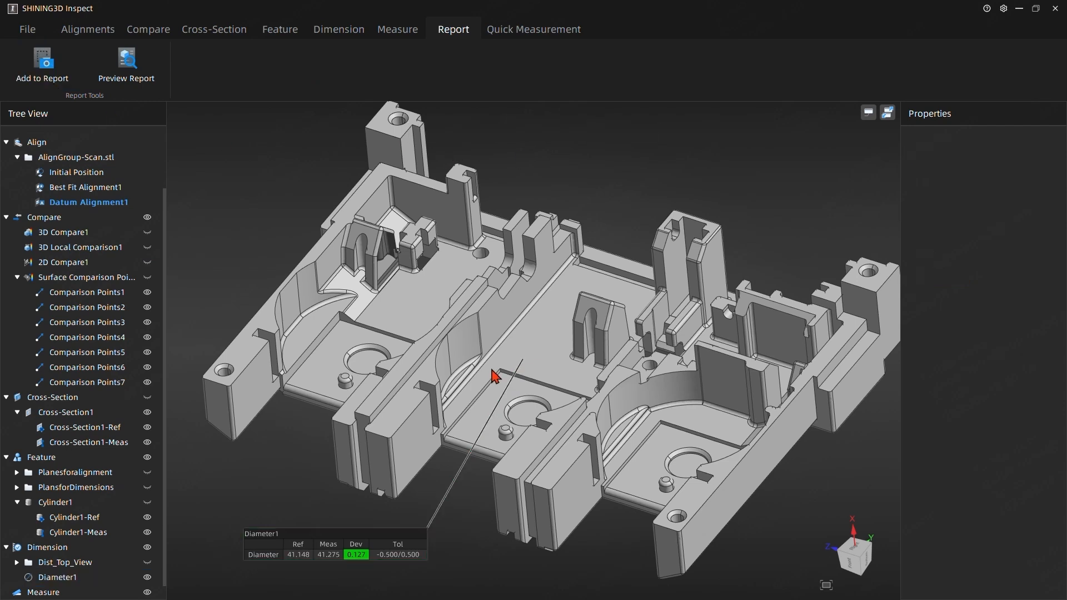
Hide the Diameter1 dimension from the model view.
click(401, 34)
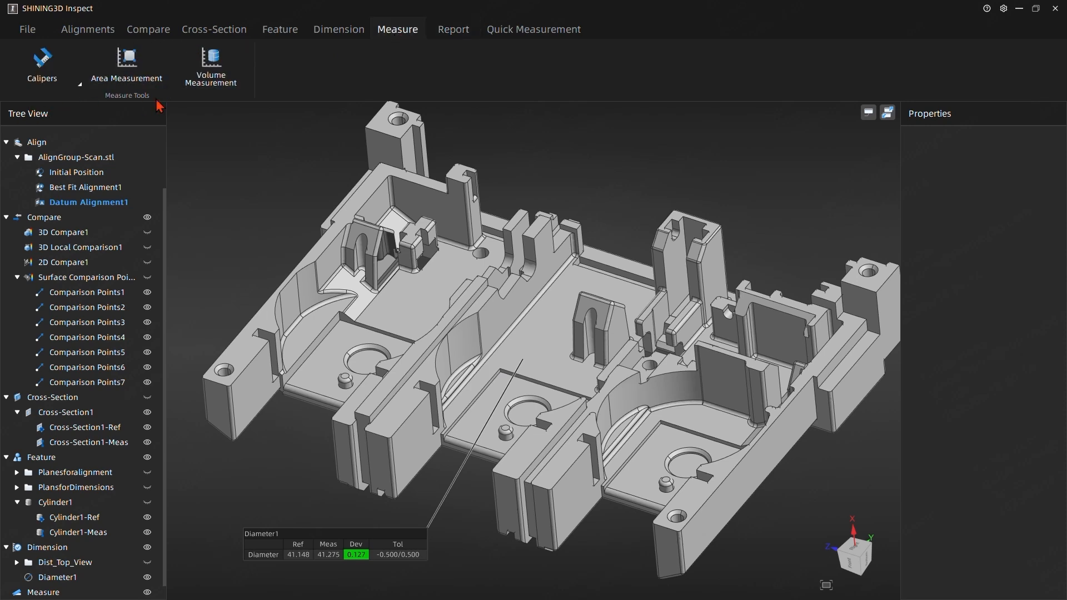
click(340, 28)
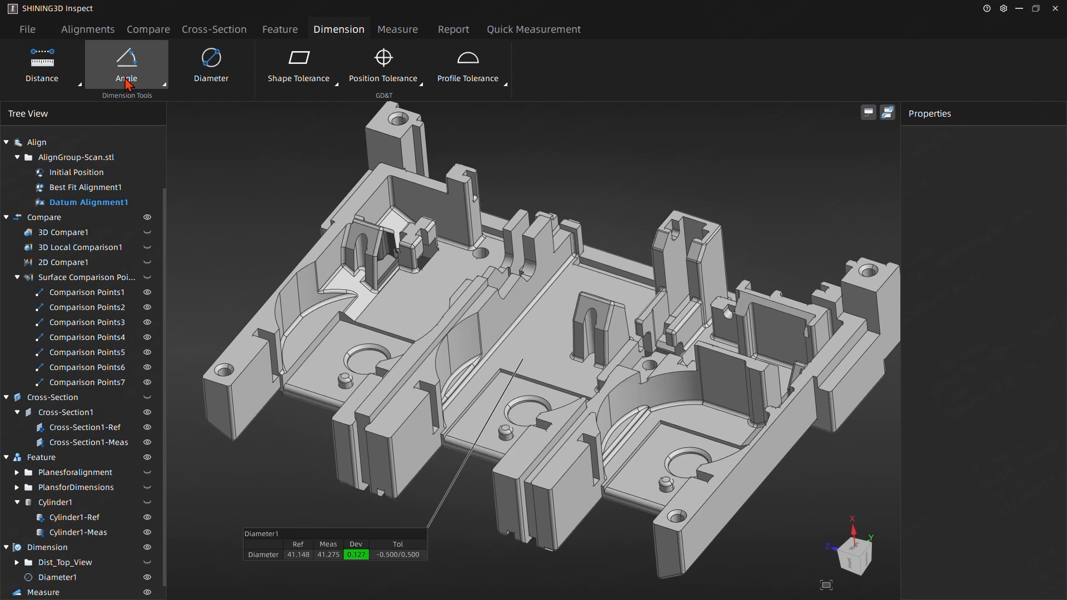
drag(631, 342, 398, 238)
scroll(492, 229, up, 3)
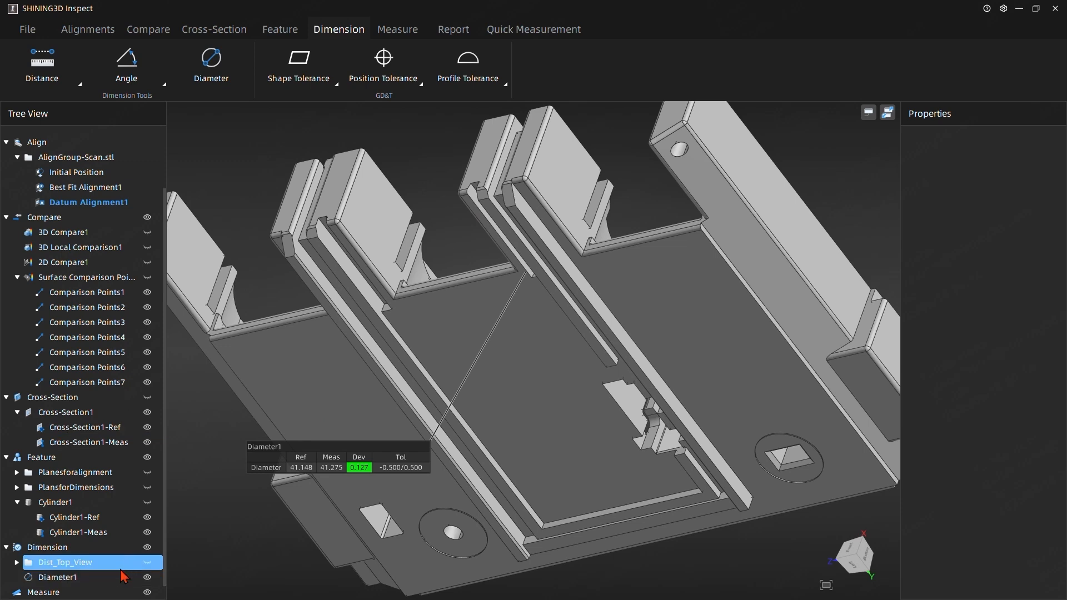
click(148, 579)
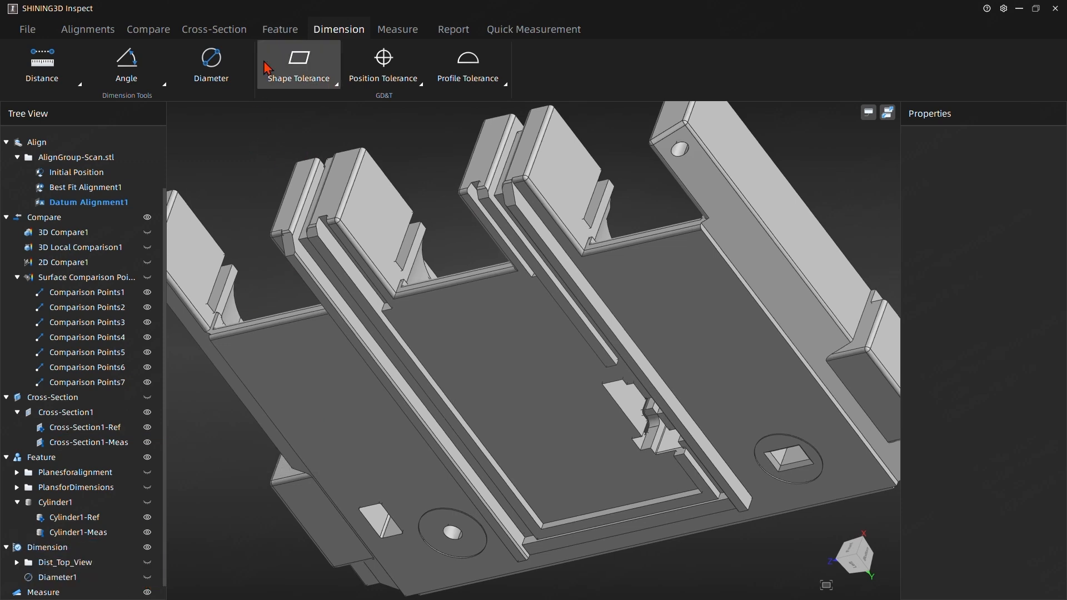
Create one merged reference plane from the two small end faces under the inner prongs using the Multiple Plane option.
click(273, 32)
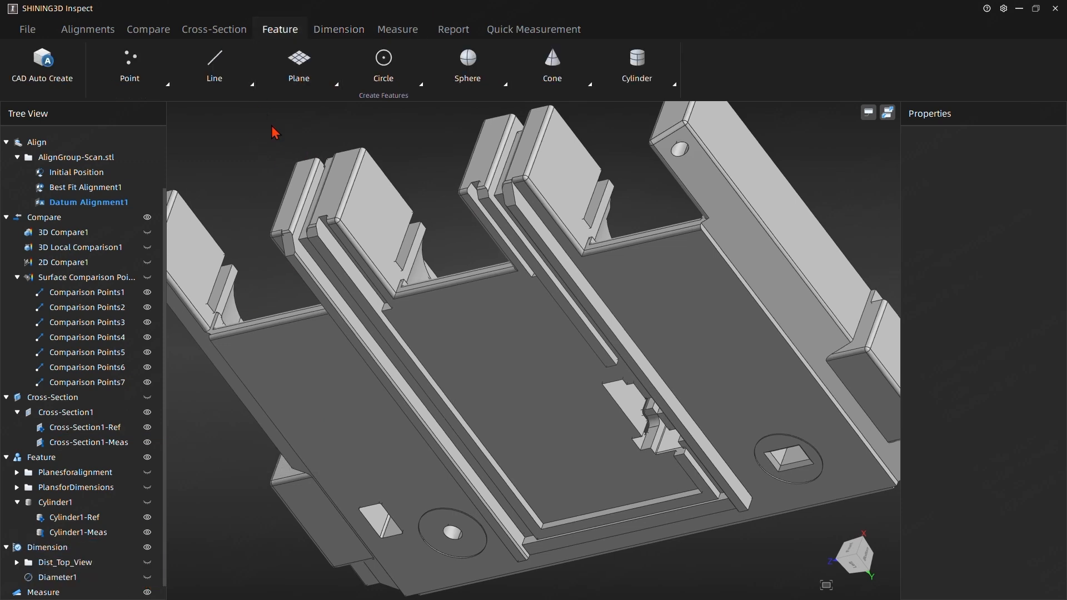
click(305, 70)
mouse_move(318, 111)
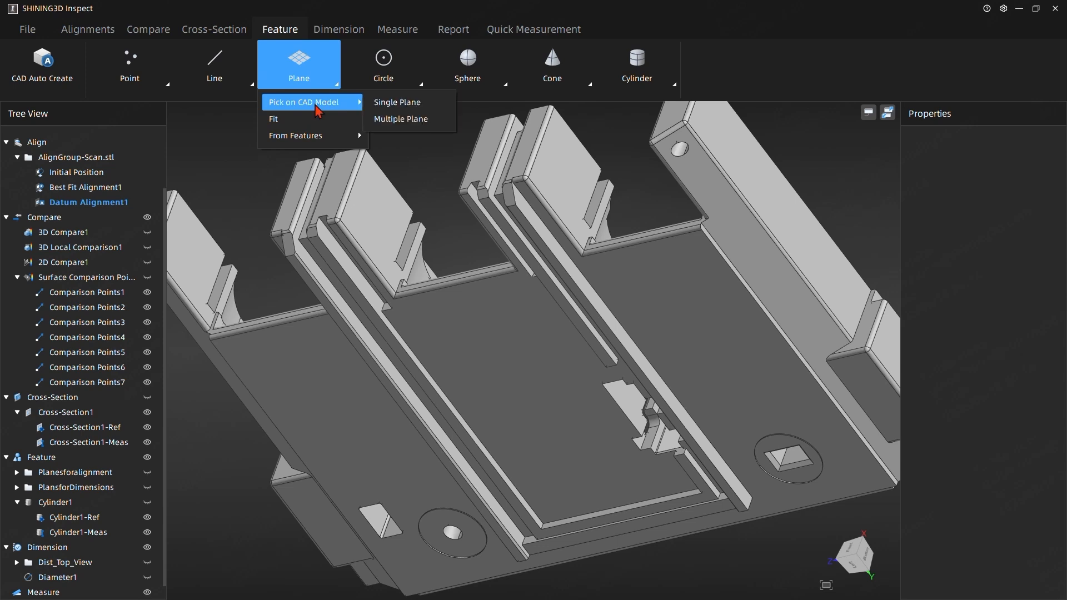
click(405, 123)
scroll(659, 352, down, 2)
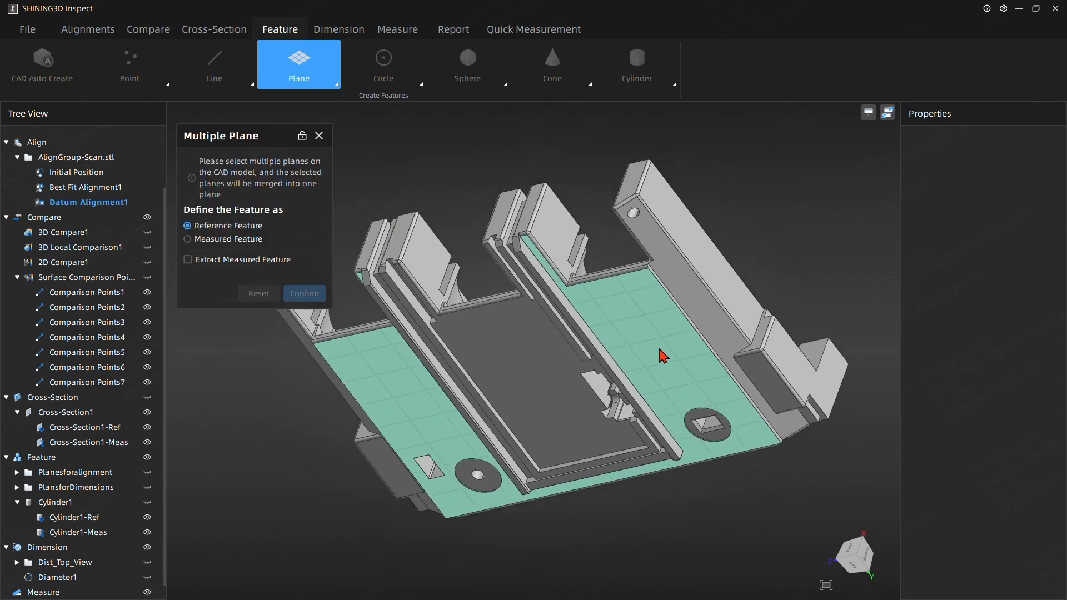
click(366, 278)
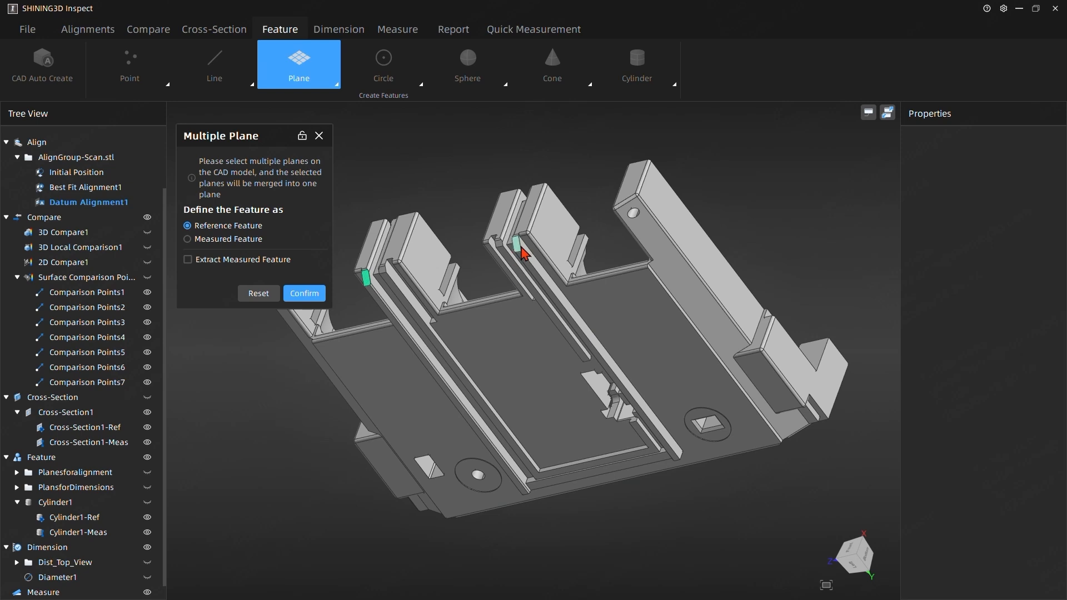
click(517, 249)
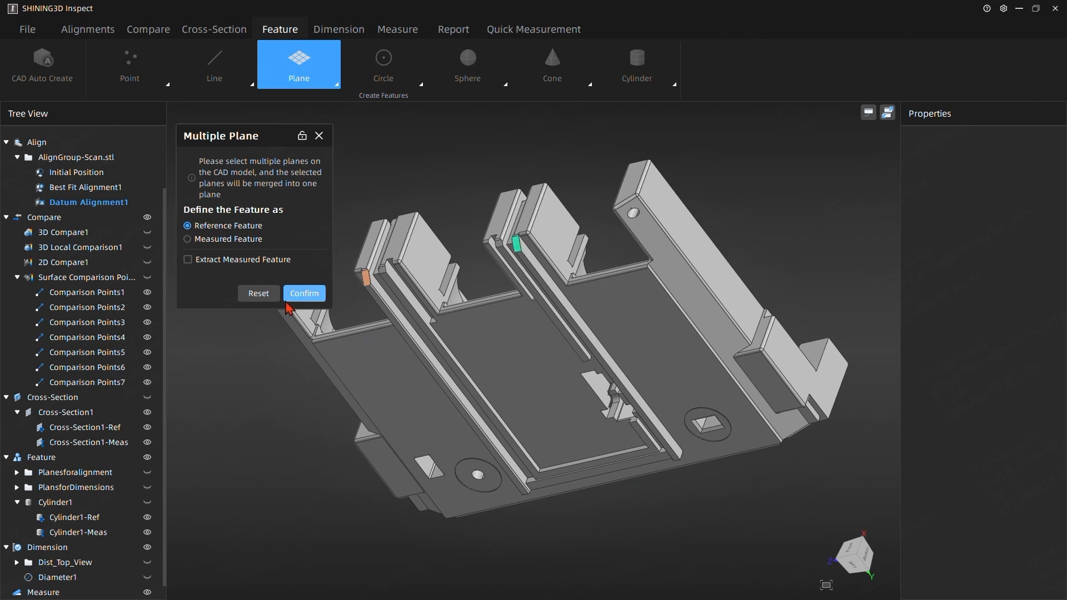
click(304, 294)
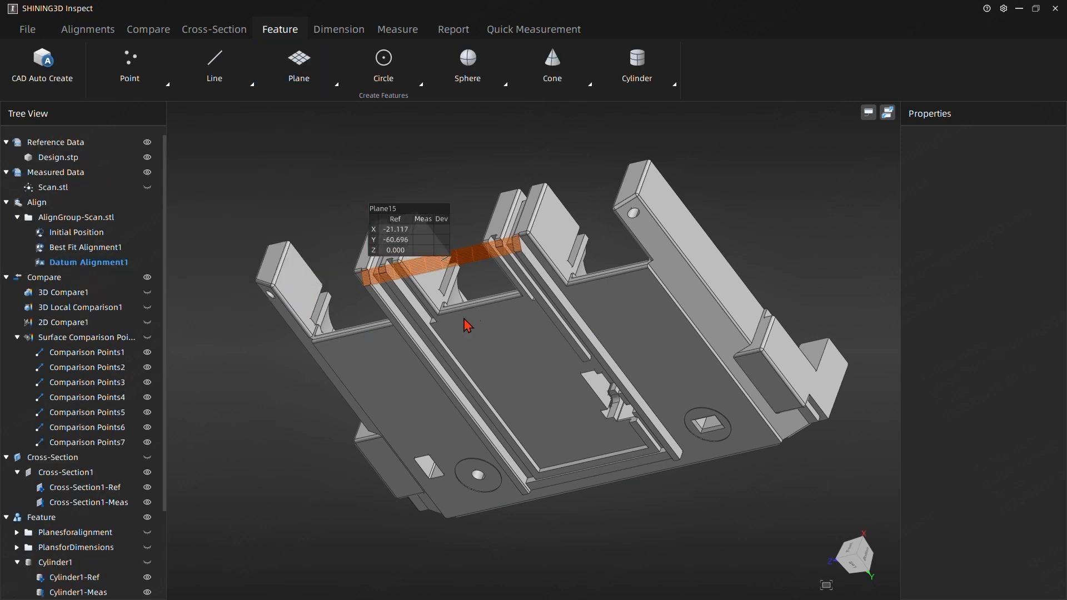
middle_drag(349, 164, 357, 194)
middle_drag(221, 202, 225, 198)
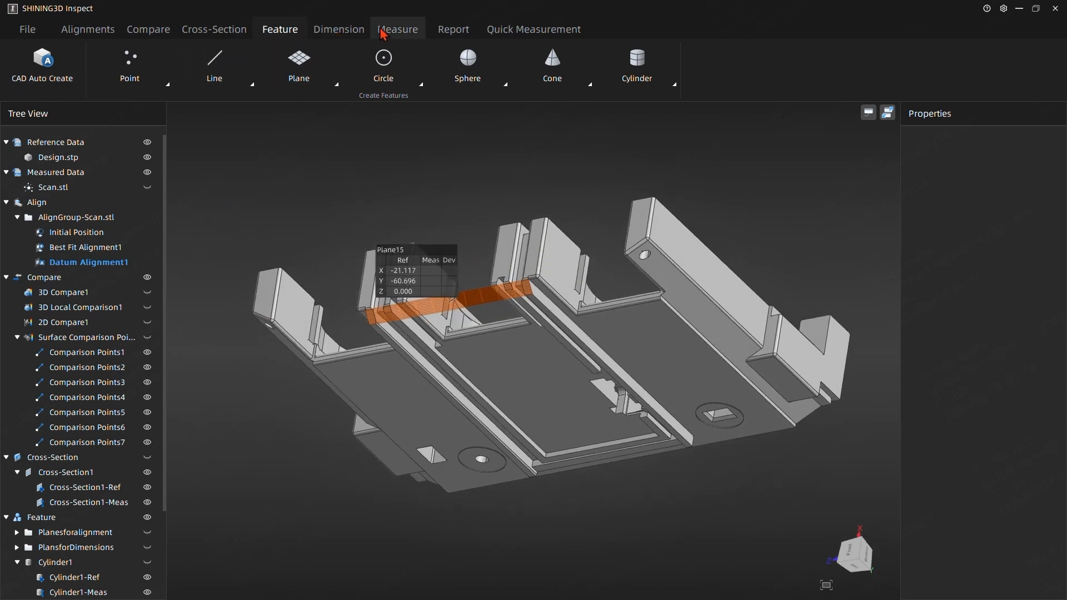
click(347, 31)
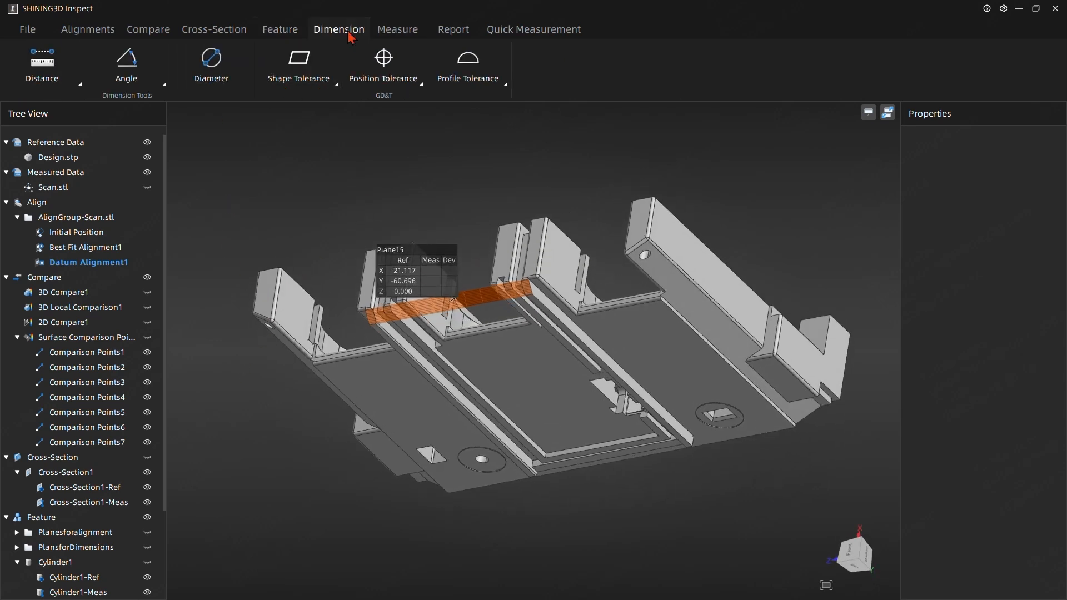
click(111, 80)
click(136, 136)
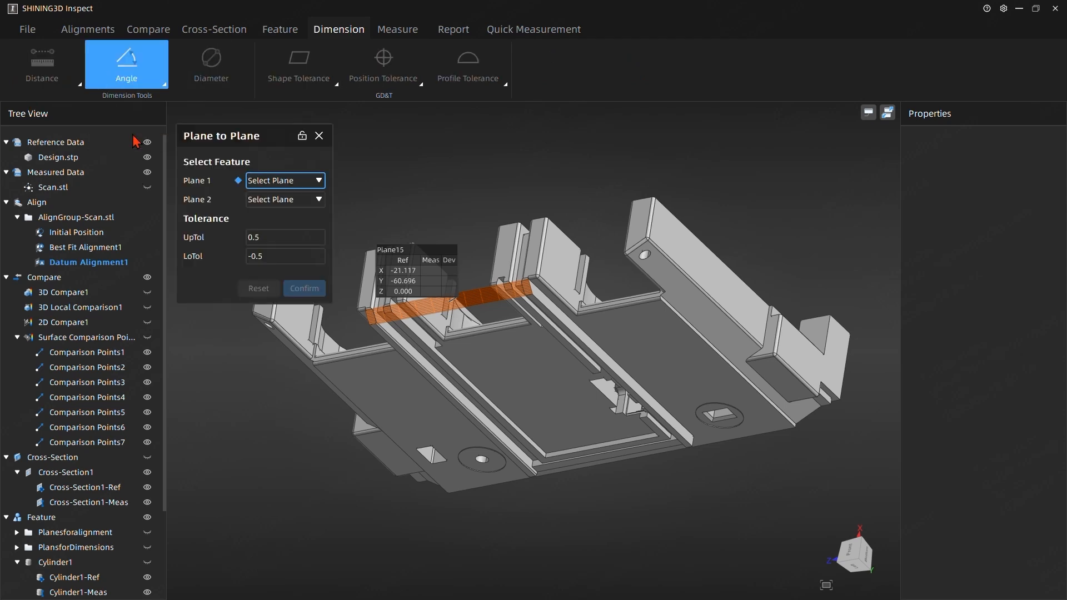
click(301, 184)
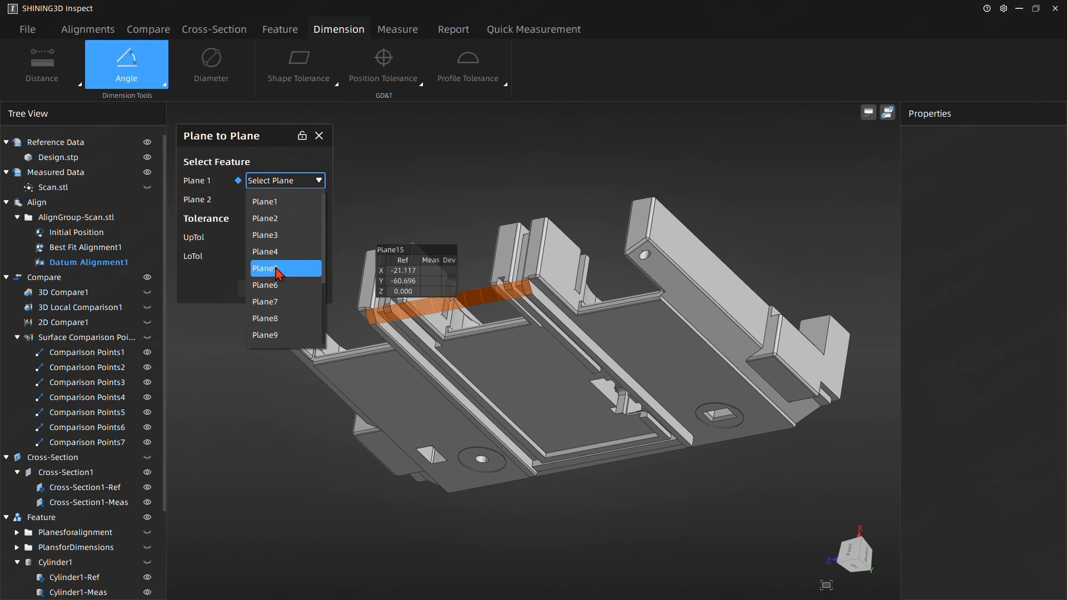
click(284, 270)
click(287, 200)
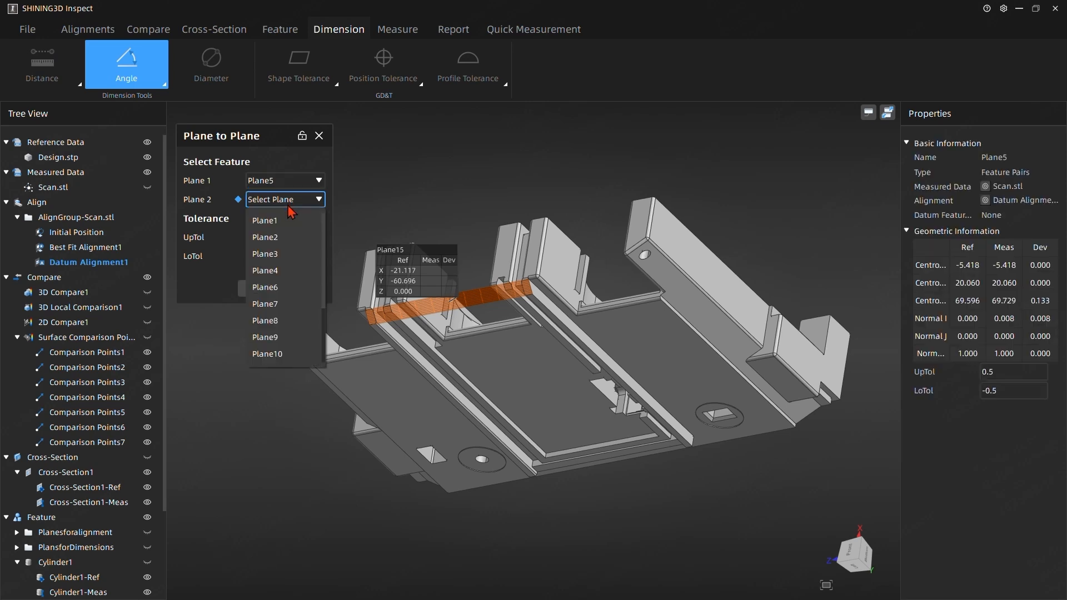
scroll(284, 241, down, 3)
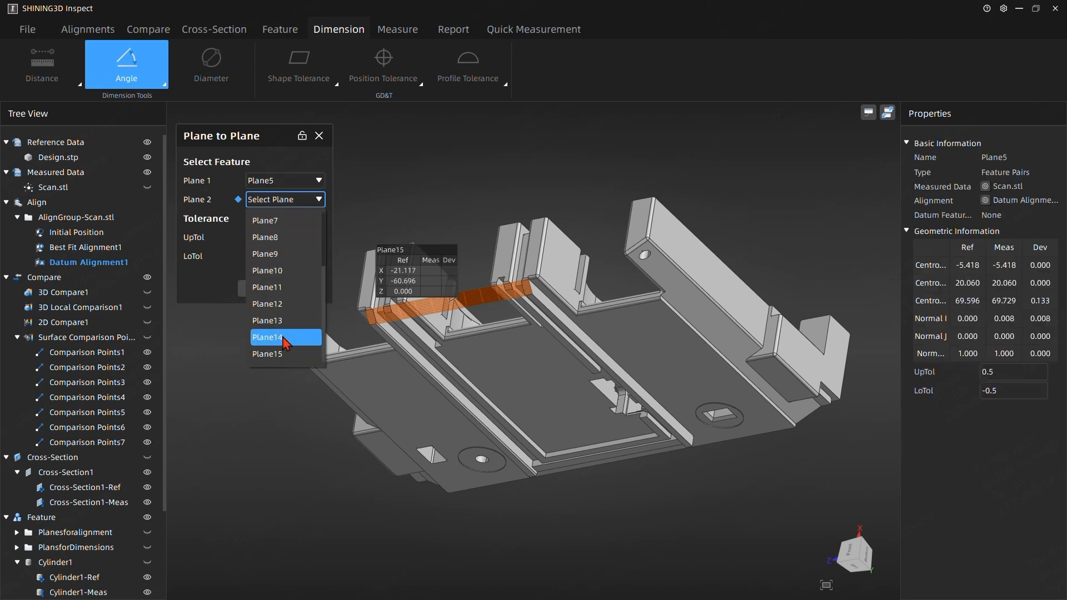
click(280, 353)
middle_drag(485, 232, 632, 264)
mouse_move(428, 323)
middle_down()
mouse_move(368, 310)
mouse_move(450, 253)
mouse_move(471, 217)
middle_up()
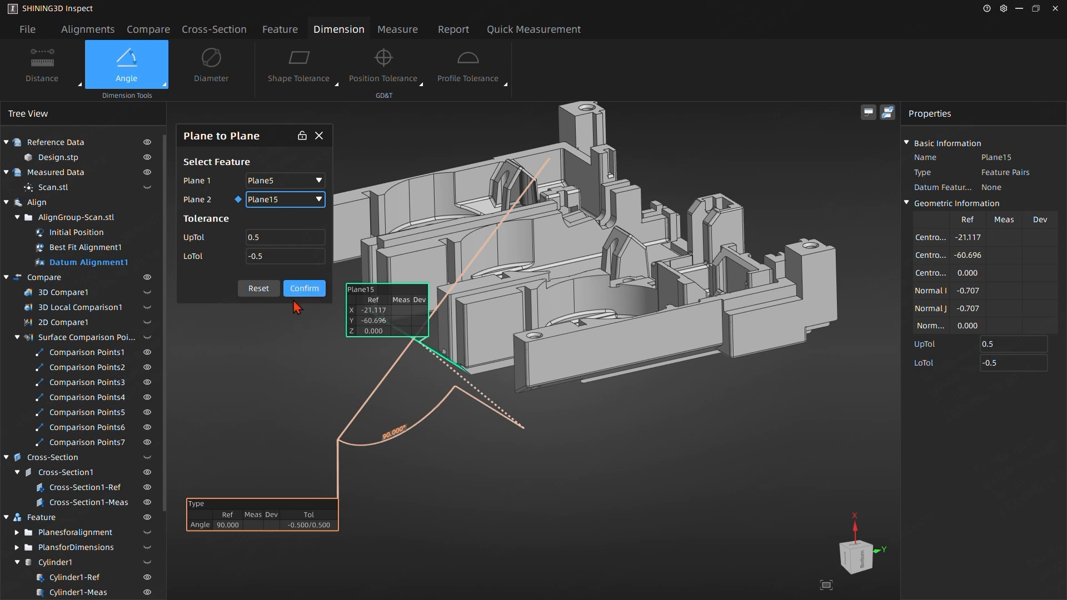
mouse_move(489, 383)
middle_down()
mouse_move(643, 393)
mouse_move(484, 379)
middle_up()
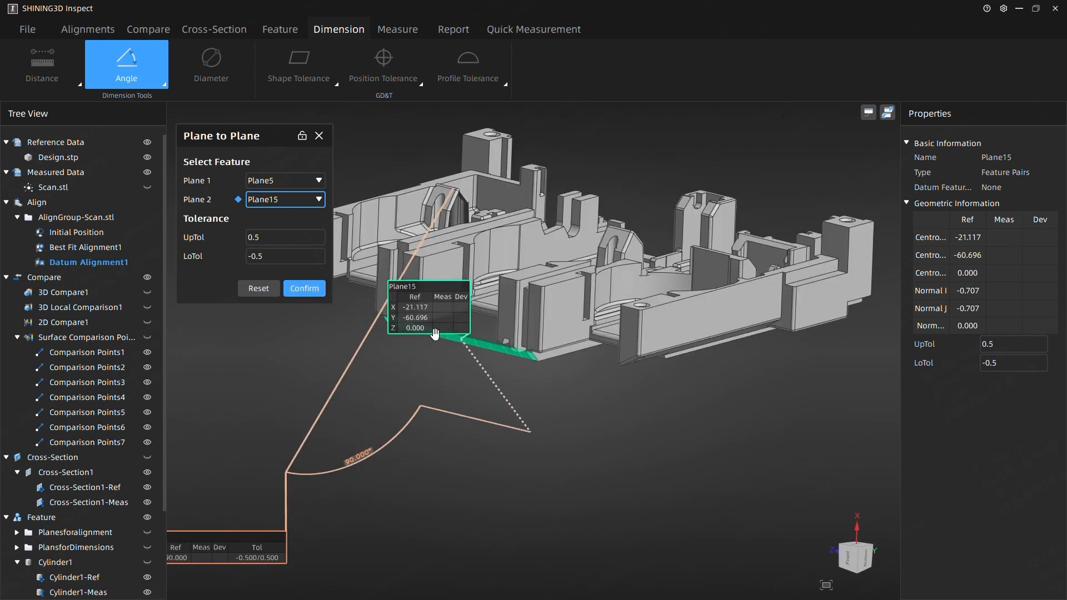
click(260, 288)
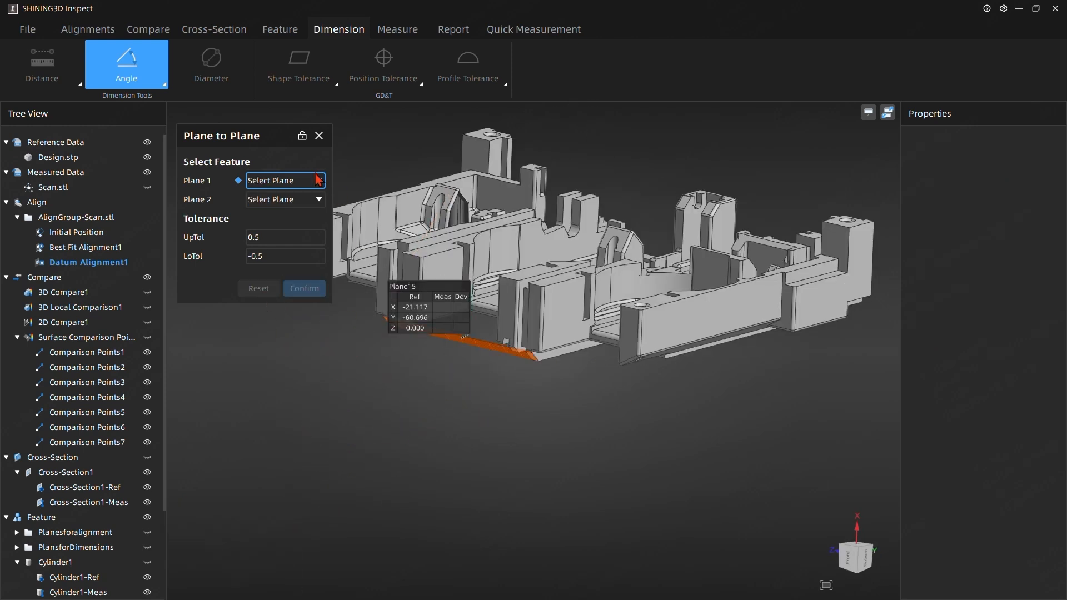
click(319, 136)
Move the Plane15 callout below the part and extract its measured feature from Scan.stl with the default fitting parameters.
mouse_move(422, 311)
middle_down()
mouse_move(490, 392)
mouse_move(605, 305)
mouse_move(606, 327)
middle_up()
drag(453, 315, 357, 429)
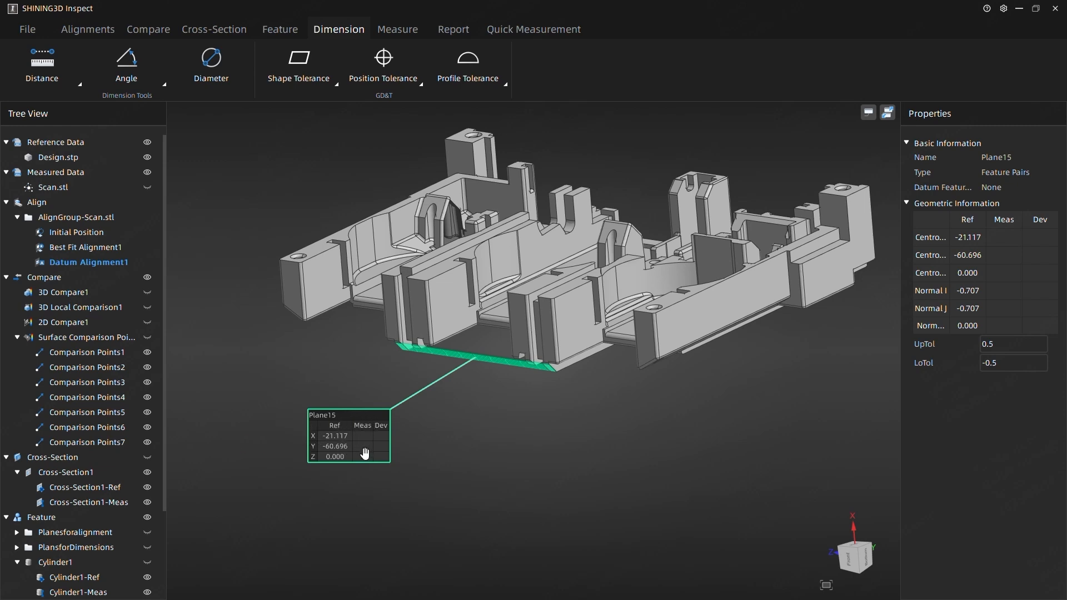
scroll(100, 461, down, 3)
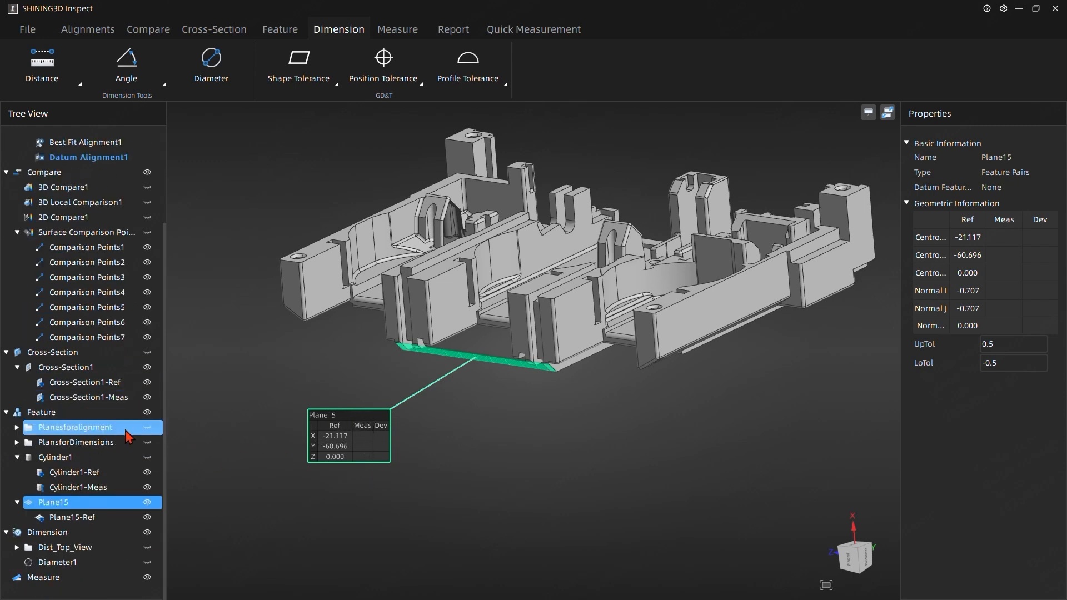
right_click(67, 509)
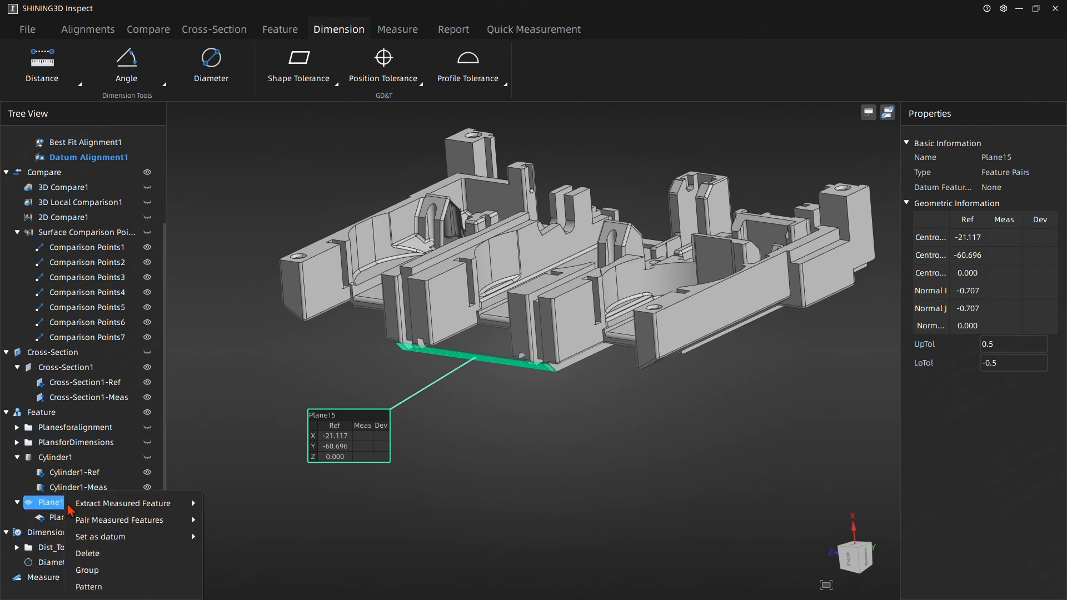
mouse_move(100, 524)
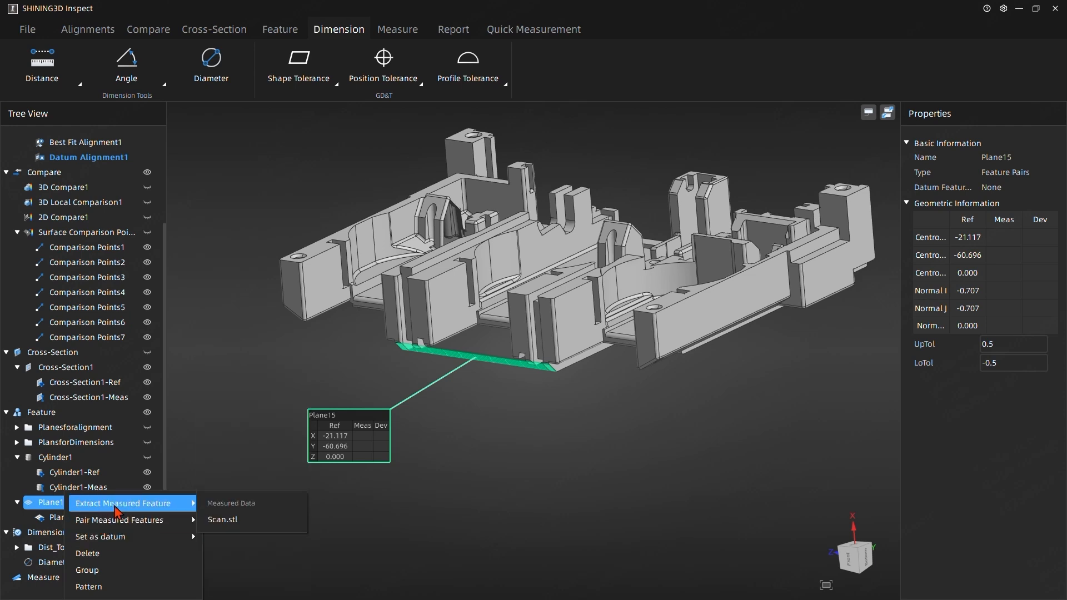
click(222, 519)
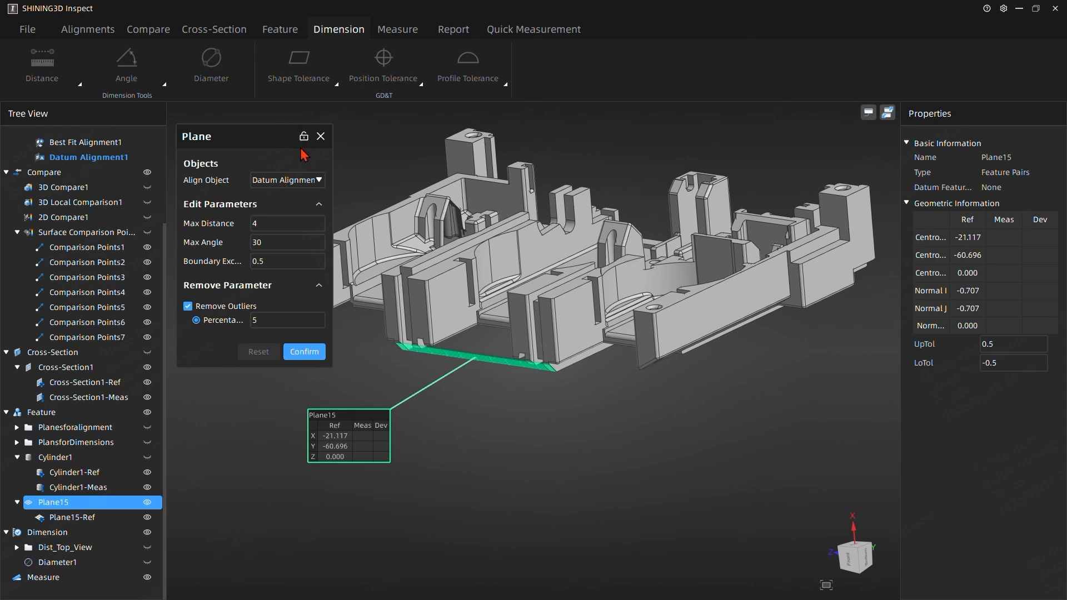
click(305, 351)
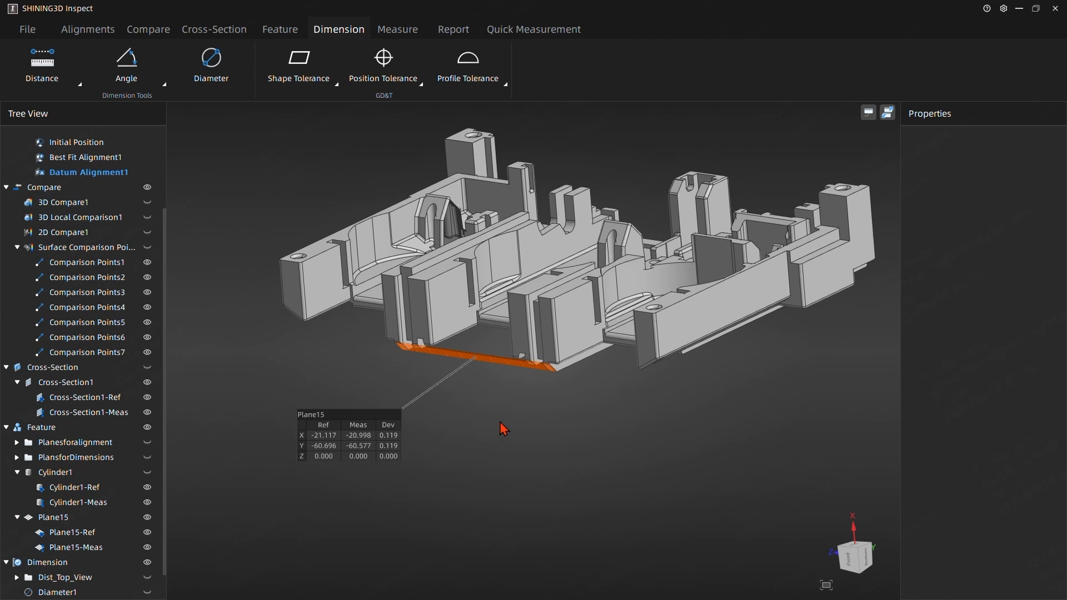
Set up a plane-to-plane angle dimension with Plane4 as the first plane and Plane15 as the second.
click(405, 34)
click(287, 33)
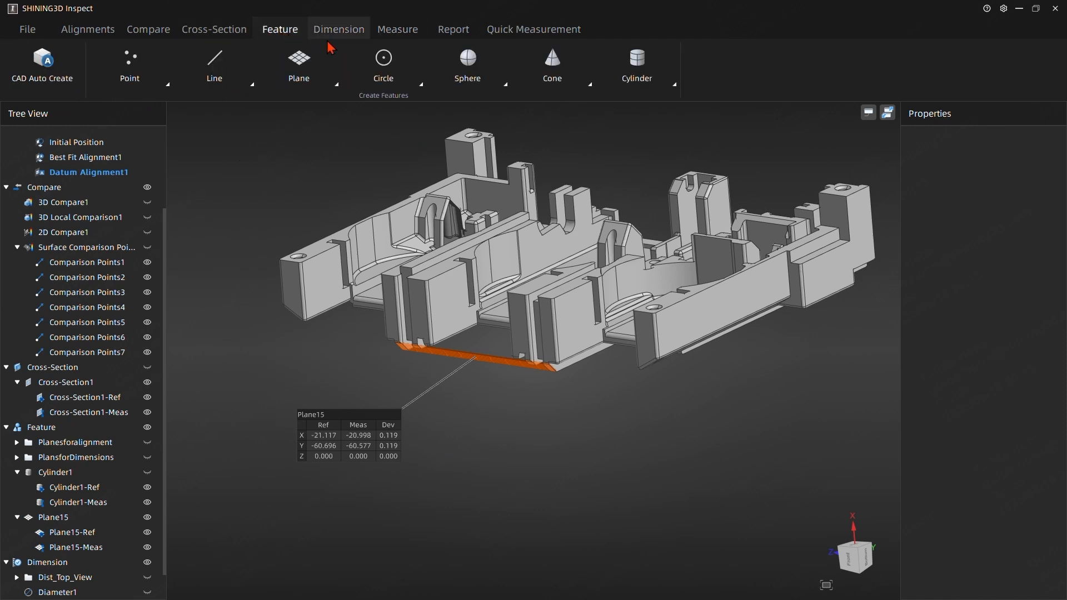
click(358, 32)
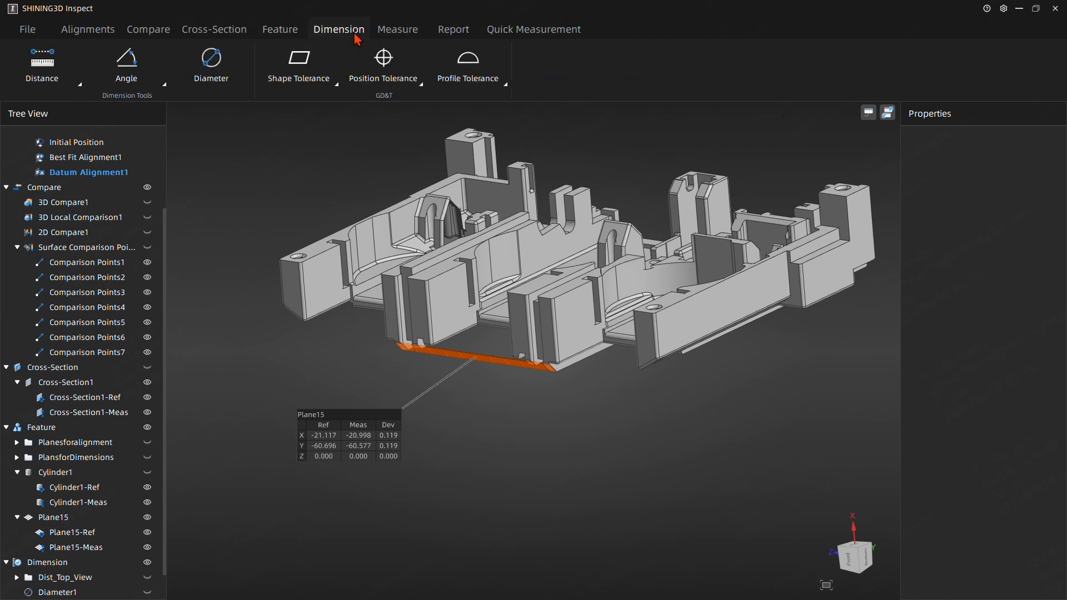
click(110, 78)
click(129, 139)
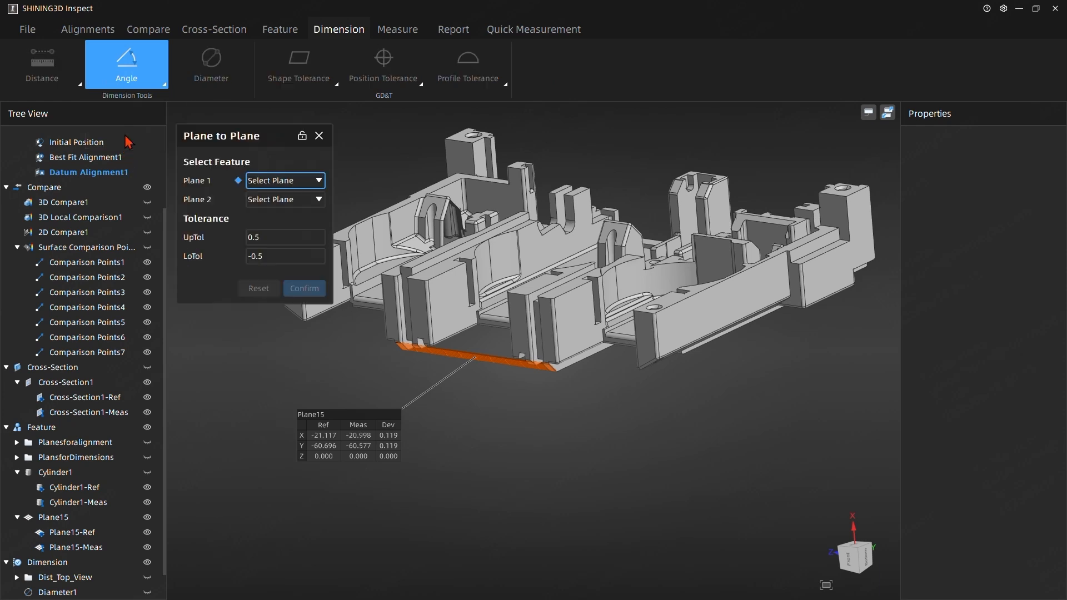
click(295, 189)
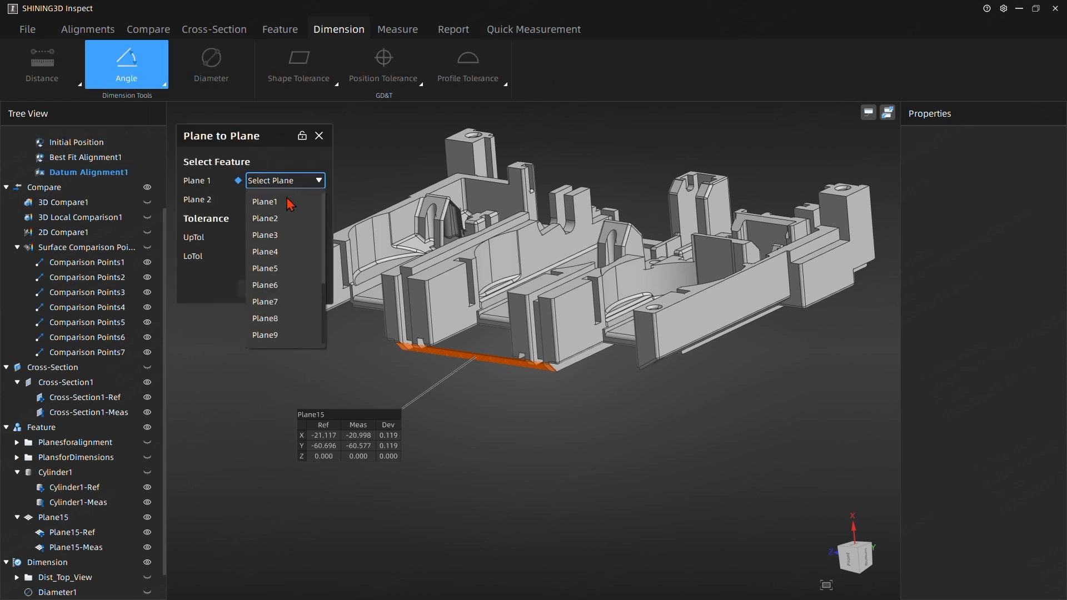
click(276, 253)
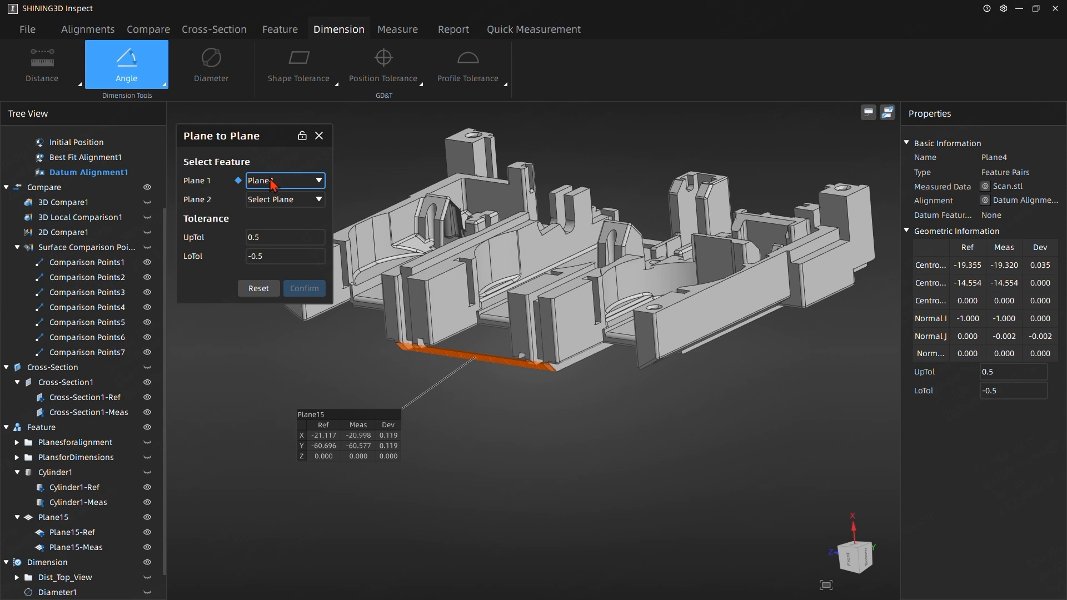
click(278, 203)
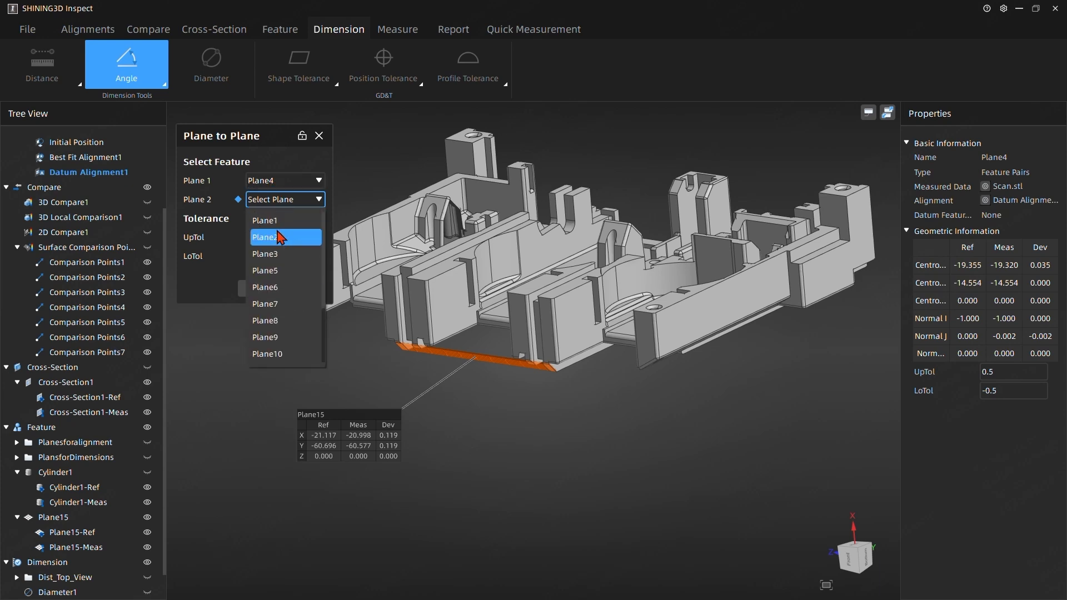
scroll(282, 334, down, 2)
click(283, 360)
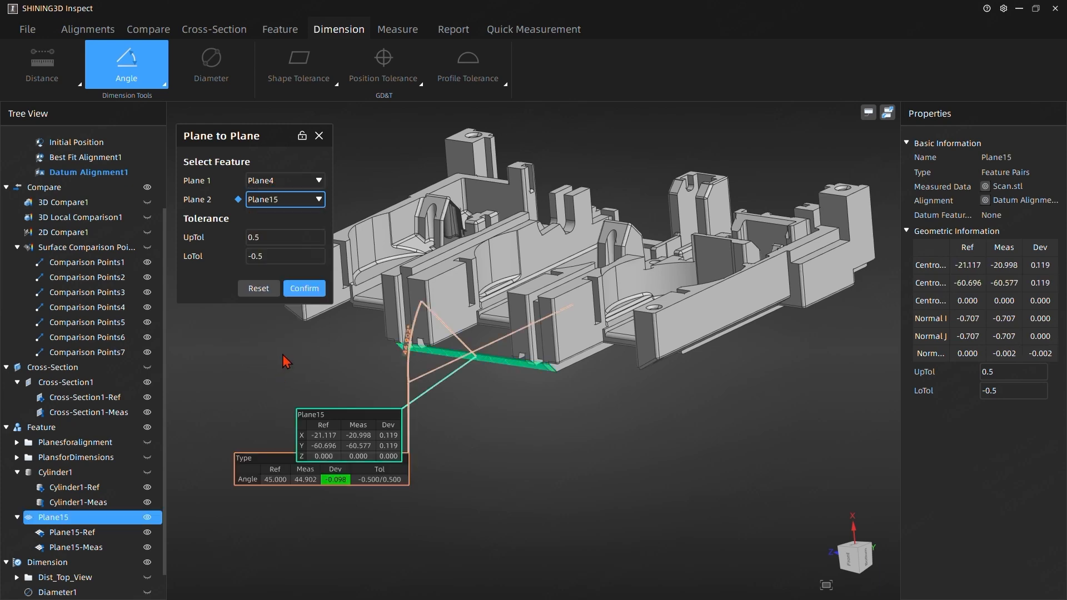
Place the angle callout clear of the Plane15 label, set its tolerances to 0.2 and -0.2, and create the dimension.
drag(261, 468, 583, 457)
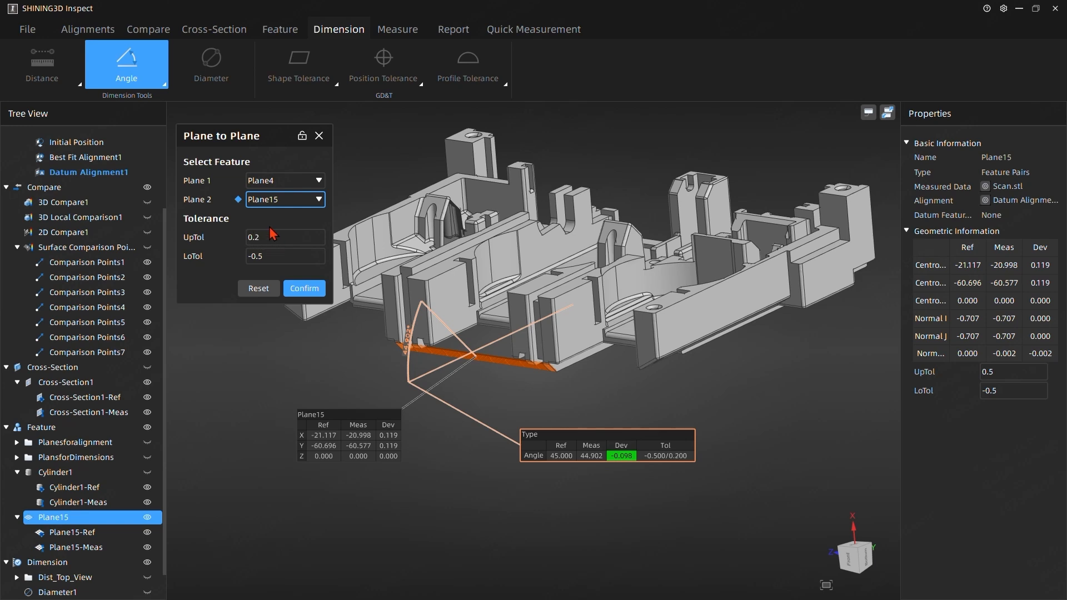
key(BackSpace)
text(2)
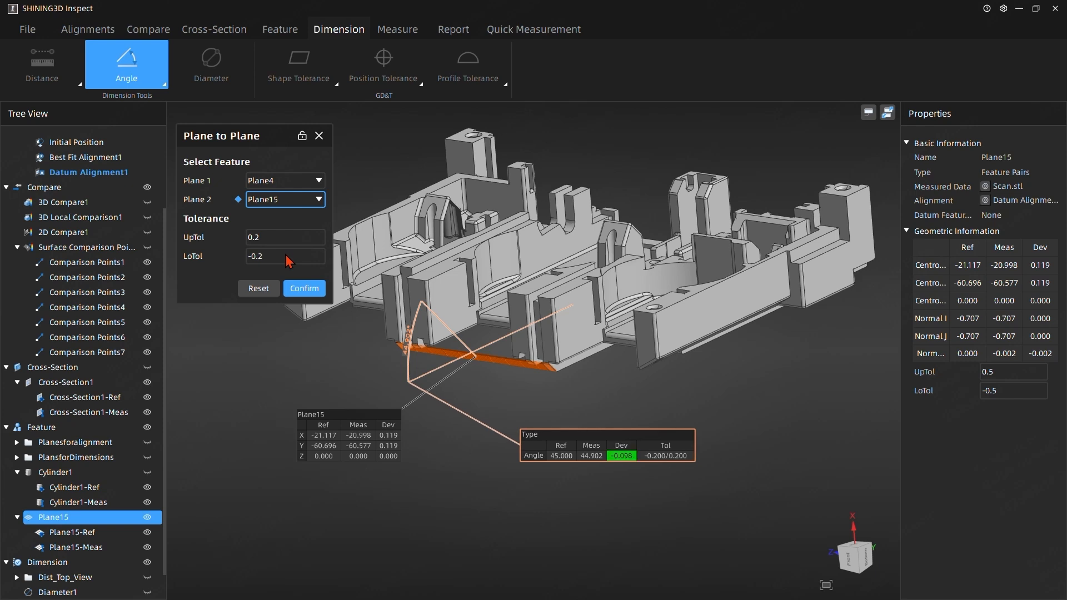
click(305, 289)
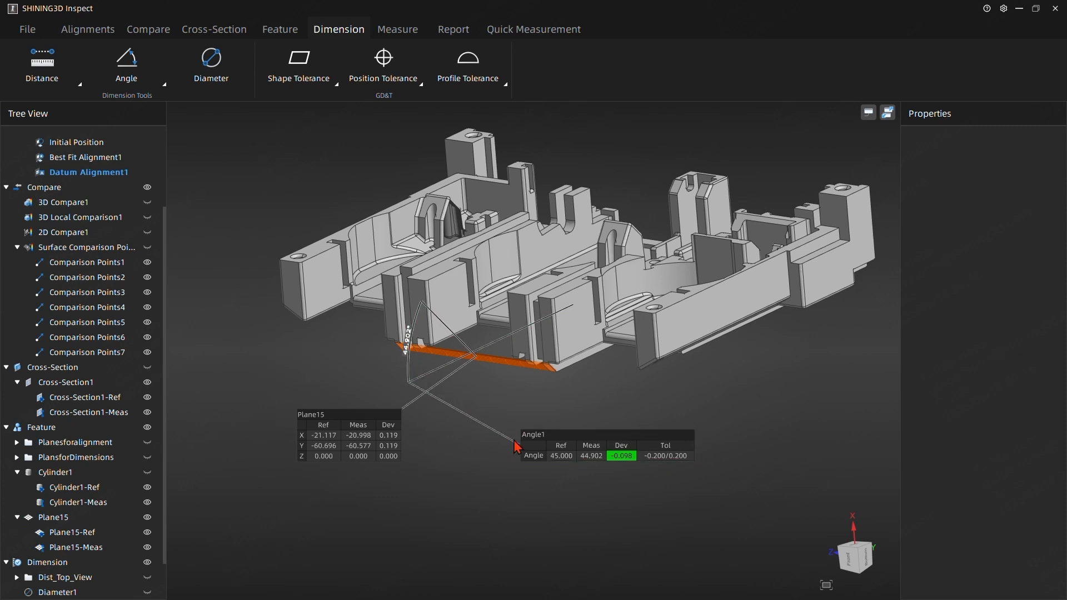
Hide Plane15 from the model view and move the Angle1 callout closer below its angle lines.
drag(483, 443, 408, 414)
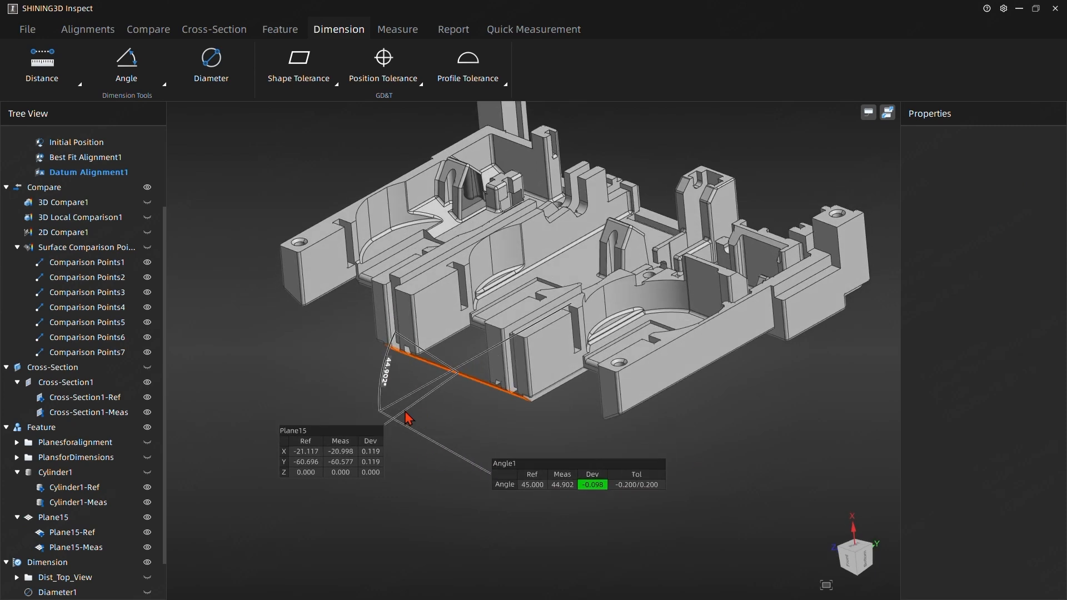
drag(325, 433, 378, 463)
click(147, 517)
drag(543, 483, 396, 459)
Add the Angle1 dimension to the report.
scroll(72, 578, down, 2)
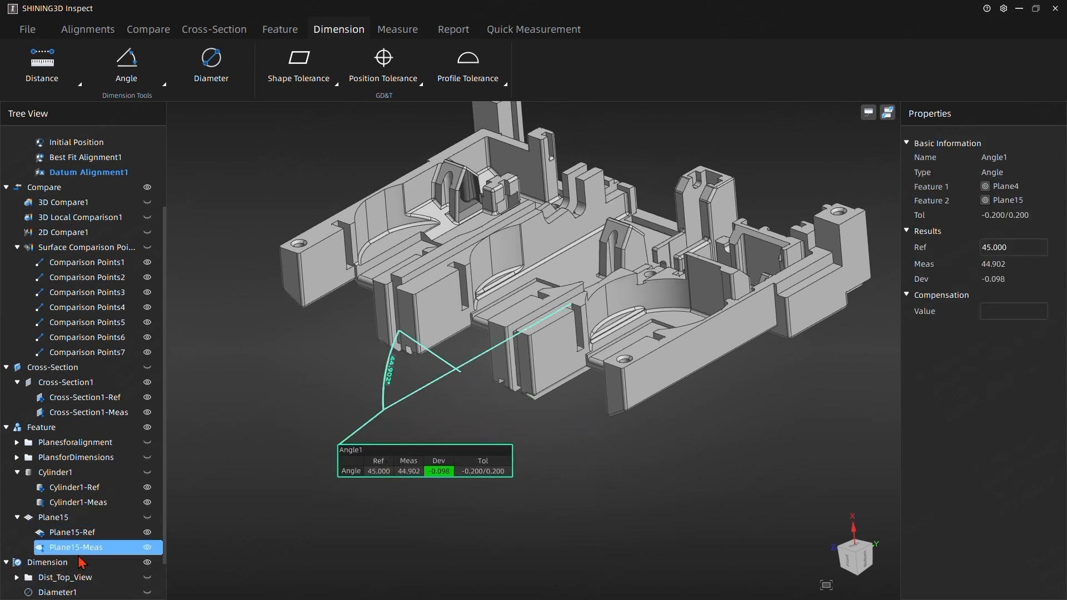
click(72, 563)
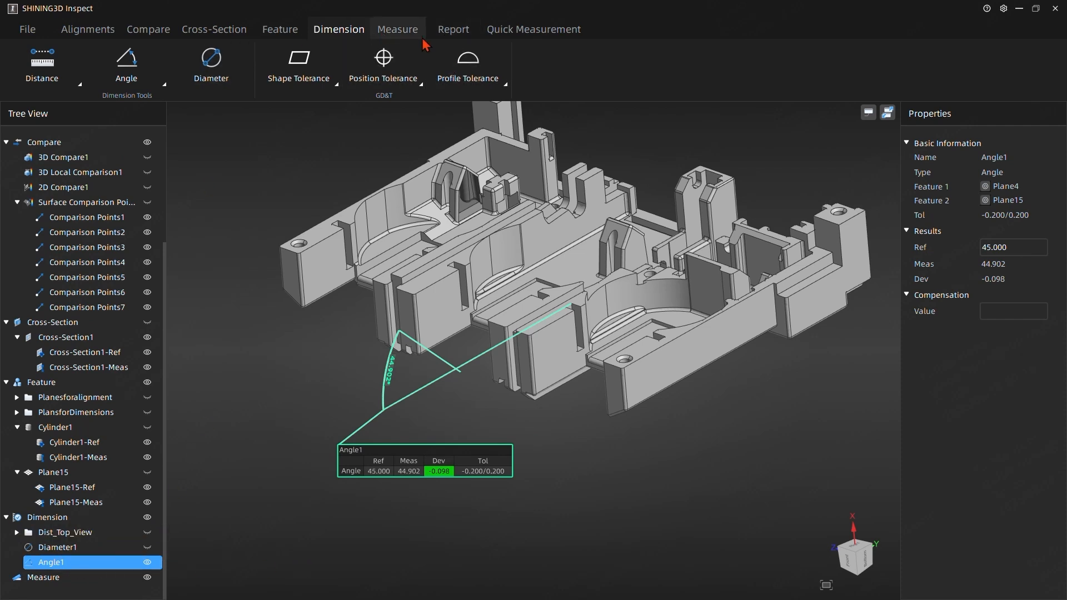
click(439, 32)
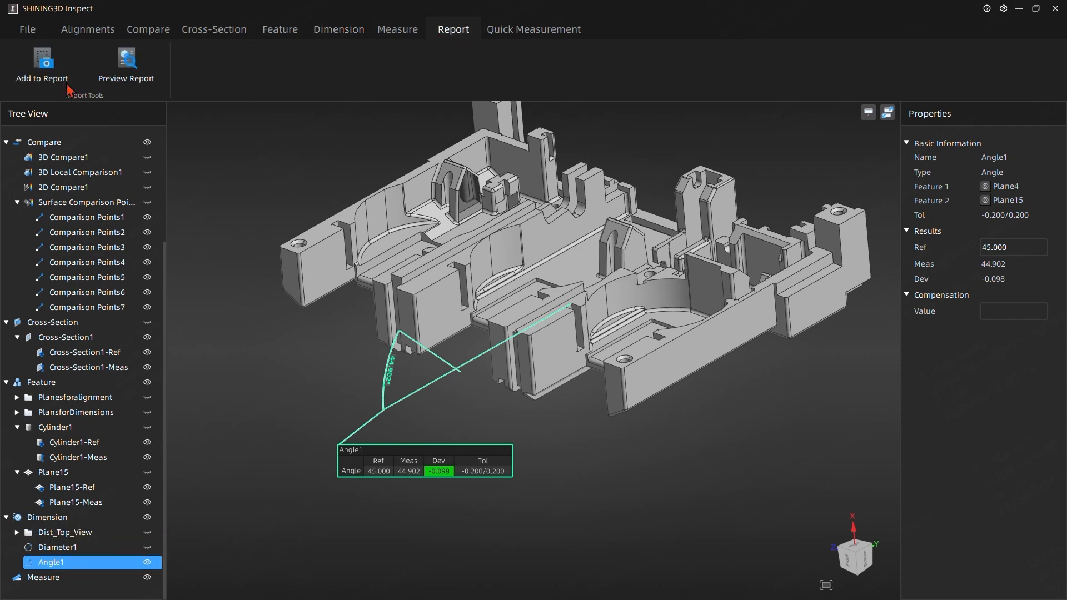
click(43, 80)
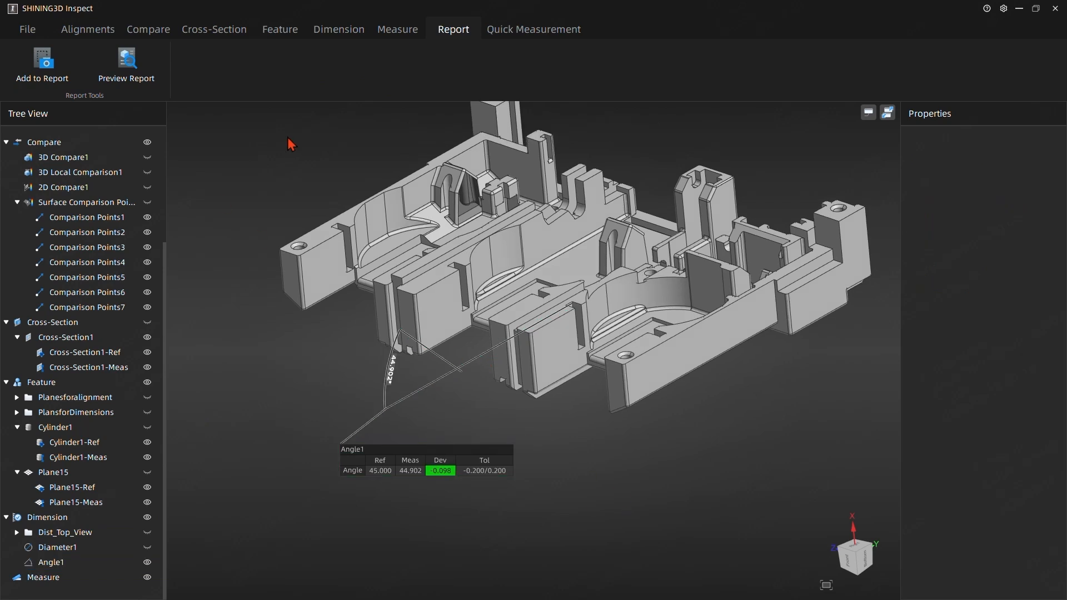
Create a flatness shape tolerance of 0.5 on Plane4.
click(352, 31)
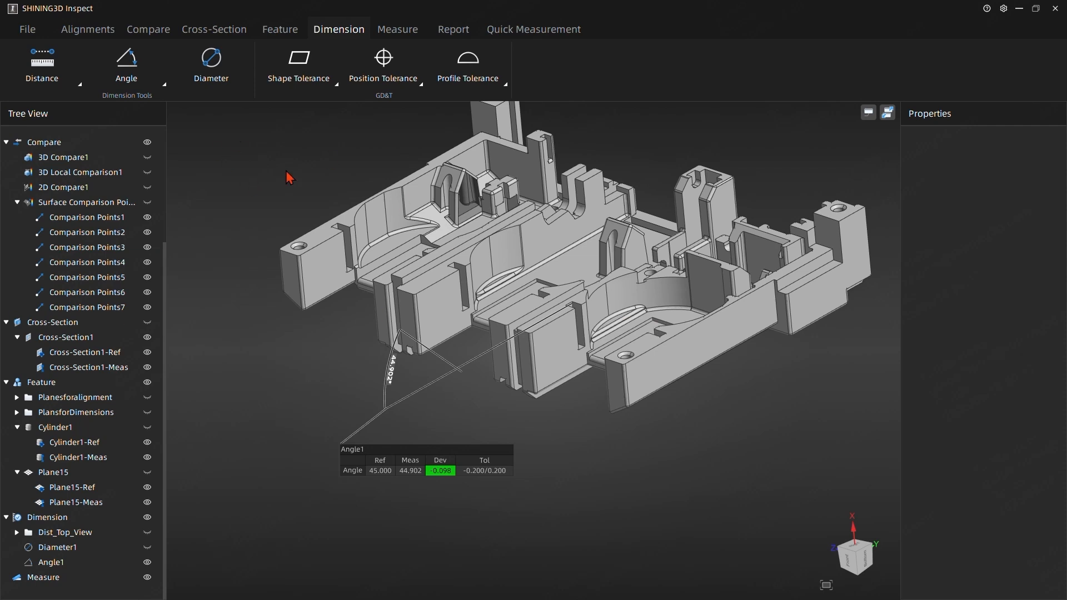
click(328, 85)
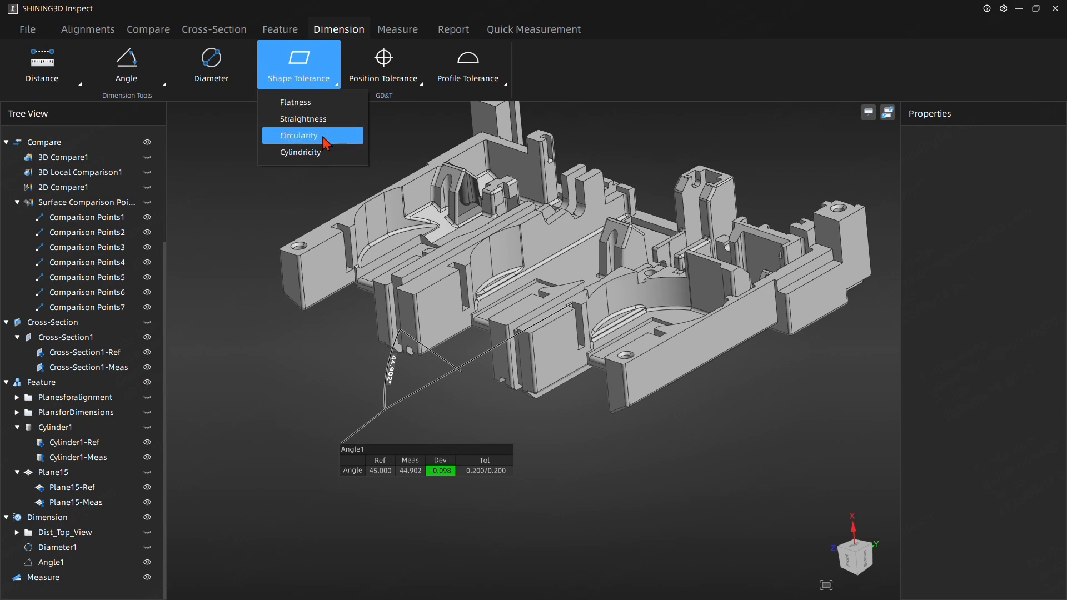
click(315, 104)
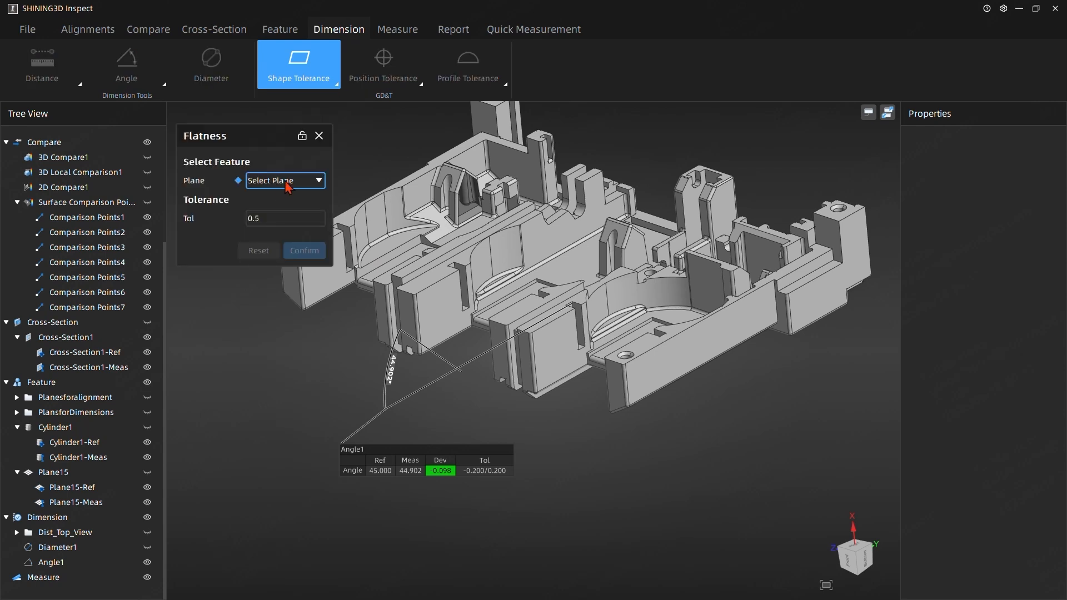
click(288, 183)
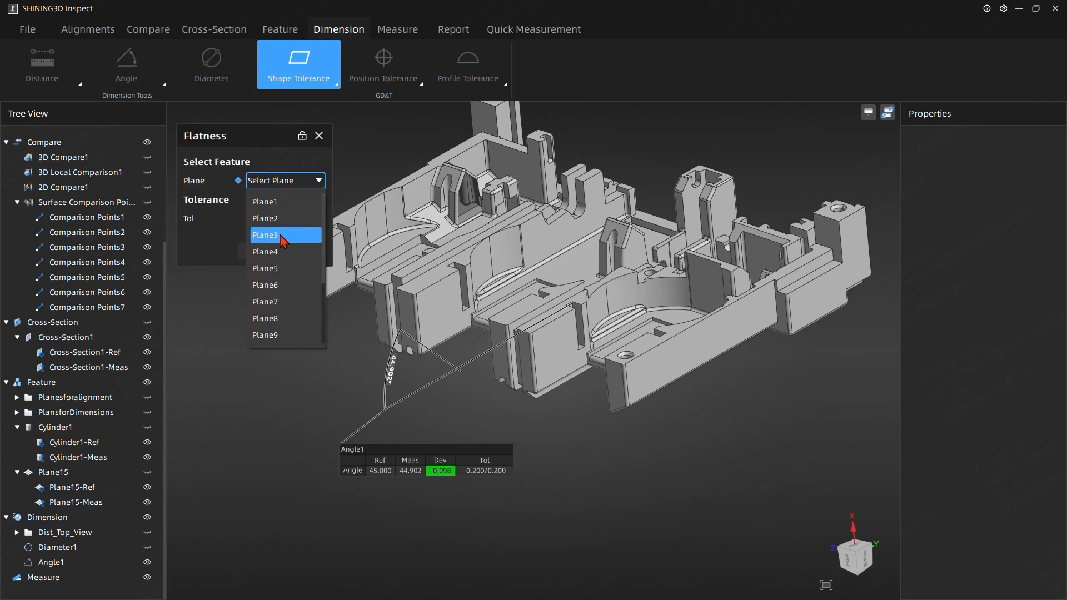
click(269, 252)
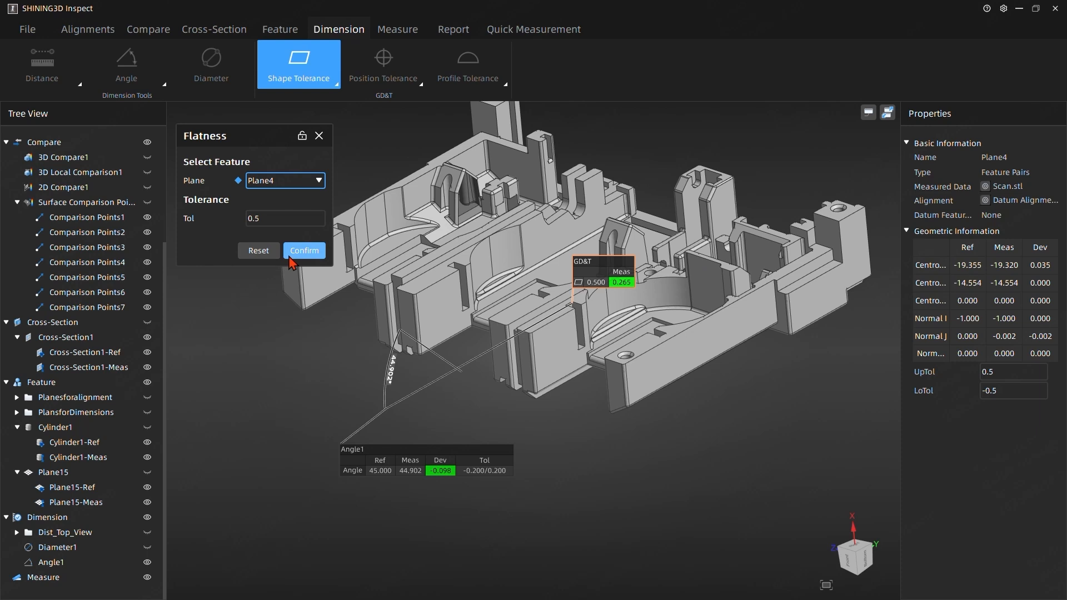
click(303, 253)
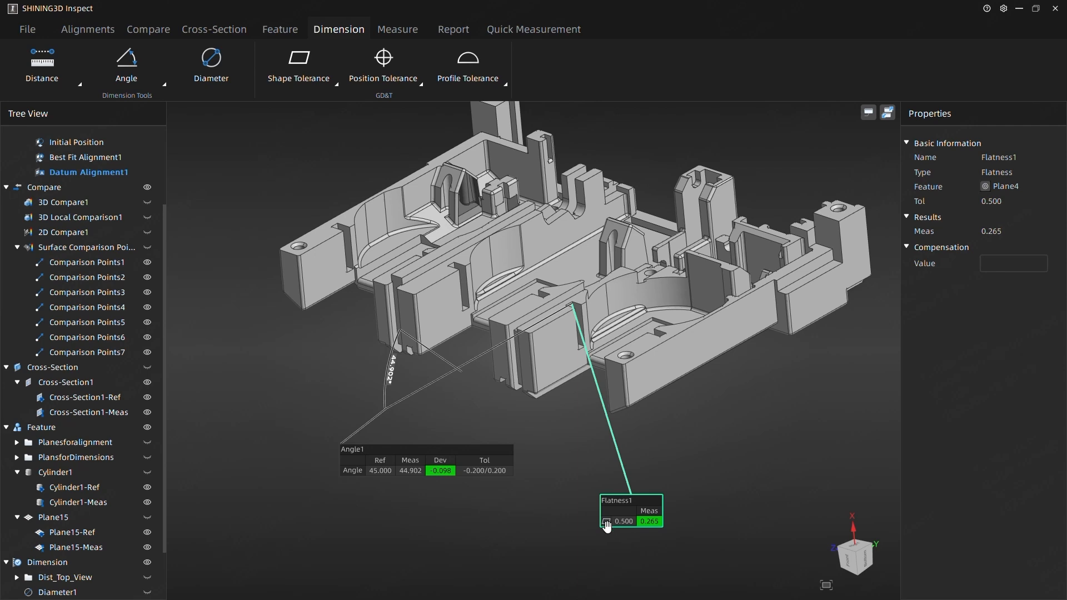
Hide the Angle1 dimension from the model view.
scroll(111, 462, down, 2)
click(147, 547)
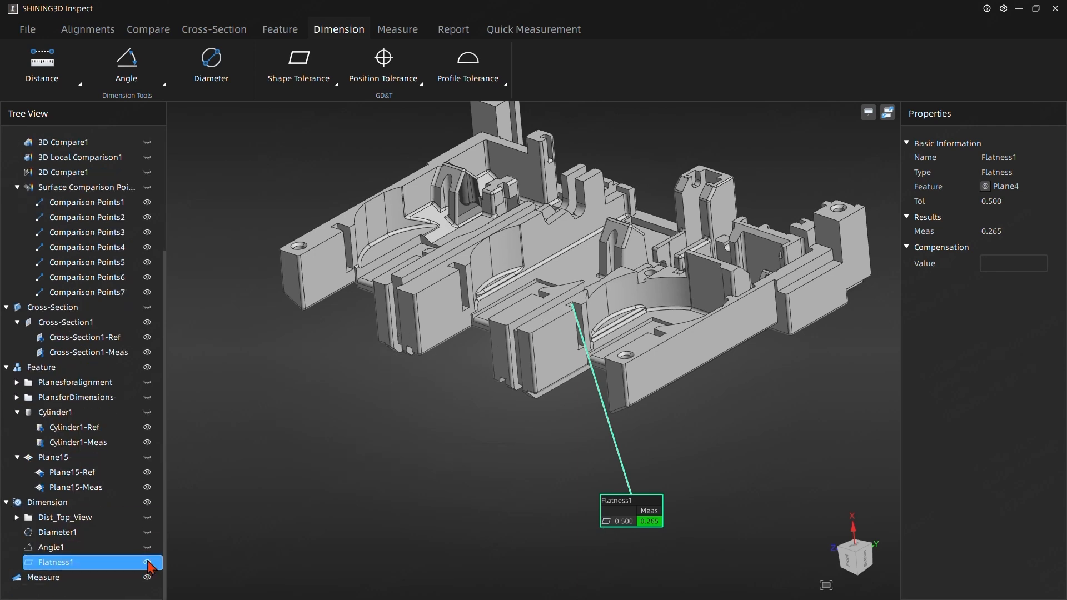
middle_drag(549, 434, 635, 475)
middle_drag(401, 310, 495, 249)
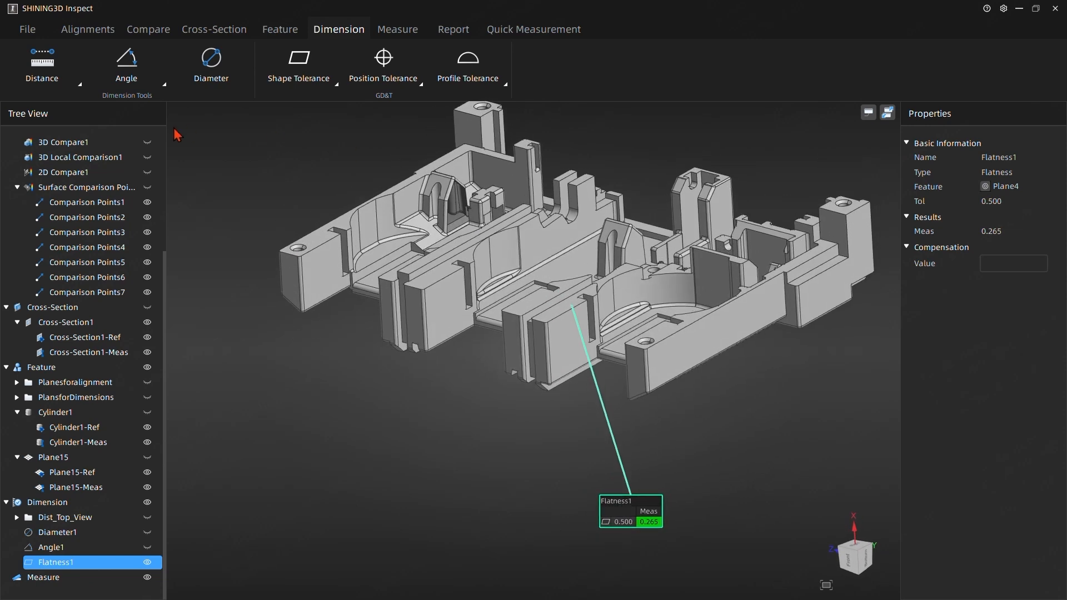
Create a cylindricity shape tolerance of 0.5 on Cylinder1 and align the Flatness1 callout beside the new callout below the part.
click(316, 84)
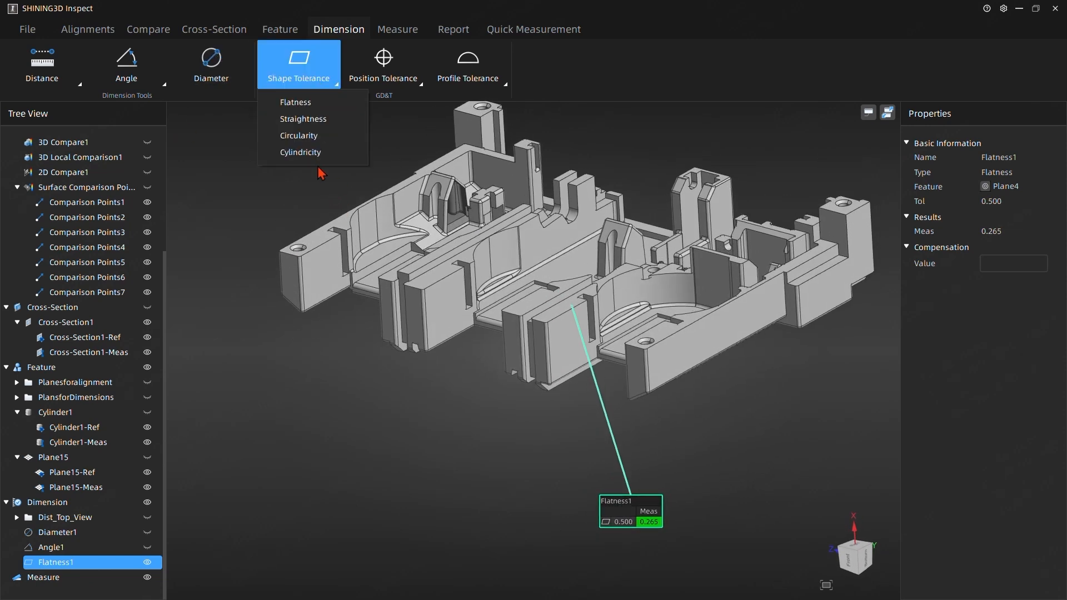
click(306, 153)
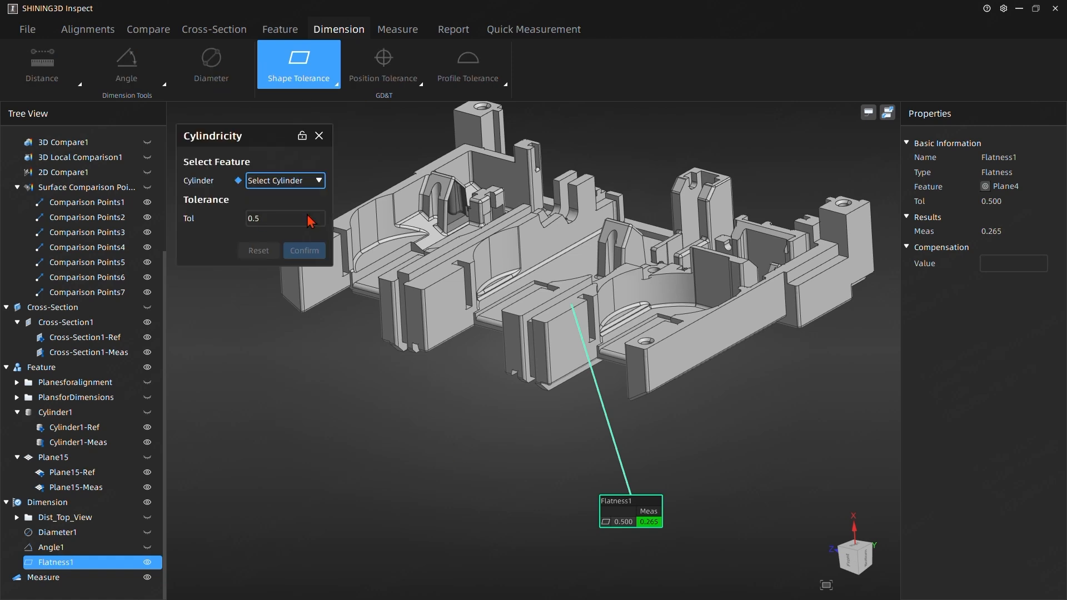
click(265, 182)
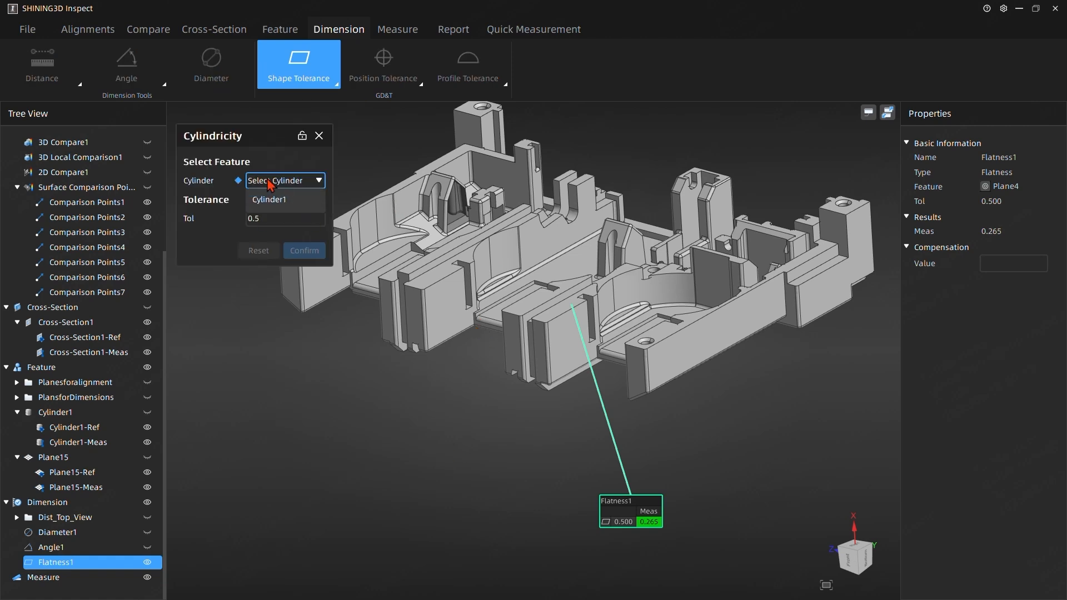
click(286, 203)
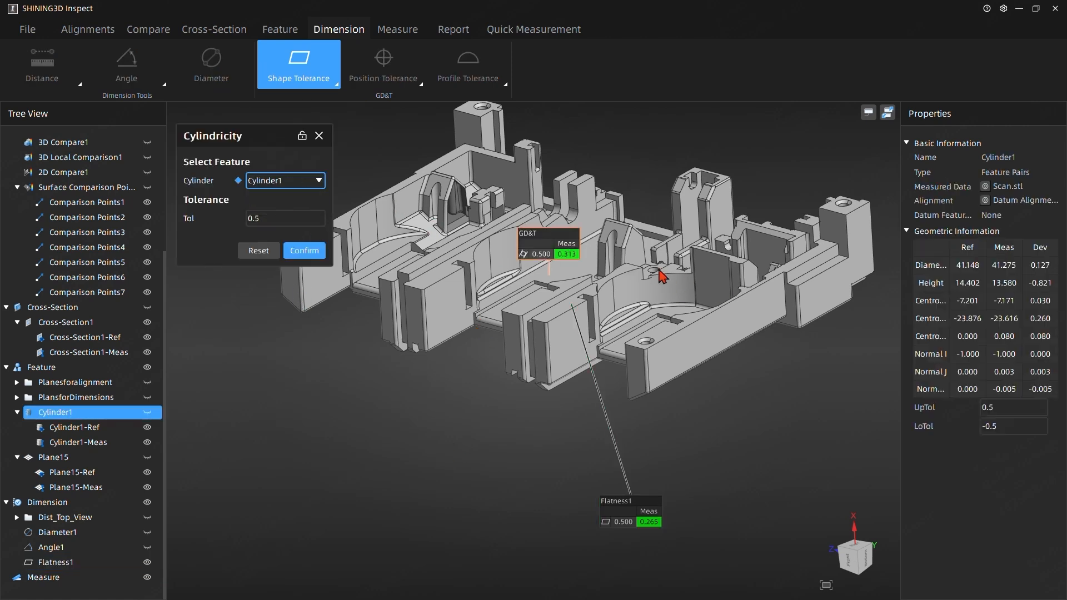
drag(545, 240, 344, 428)
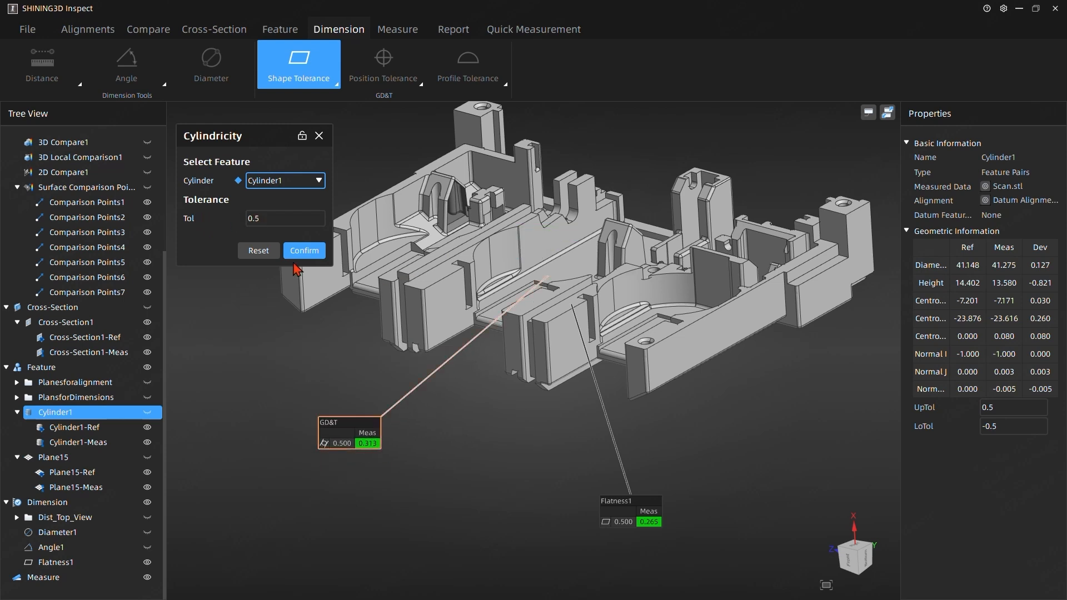
click(305, 251)
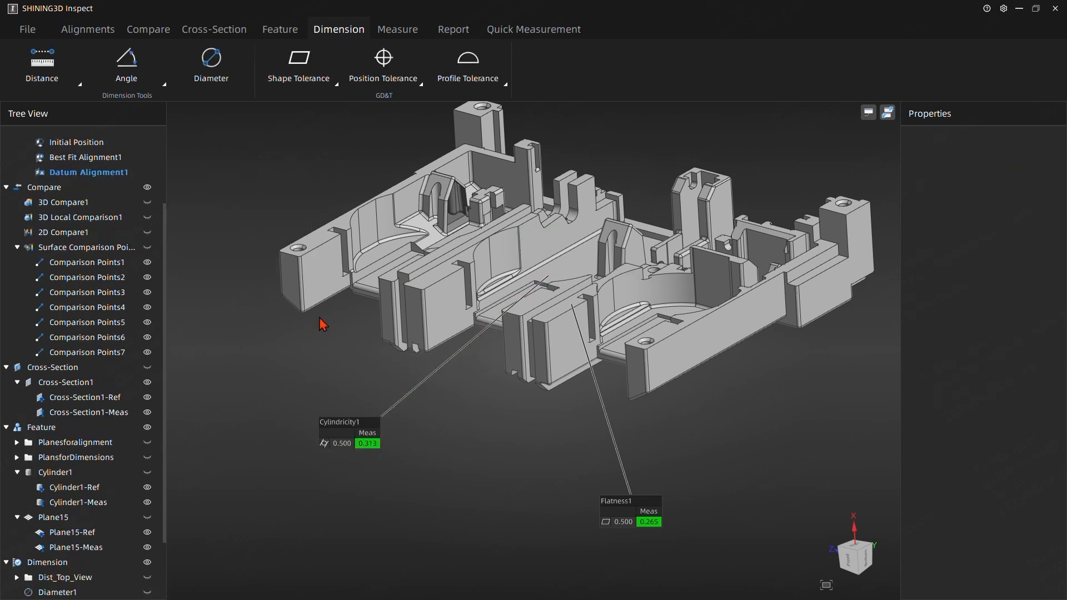
drag(635, 523, 480, 448)
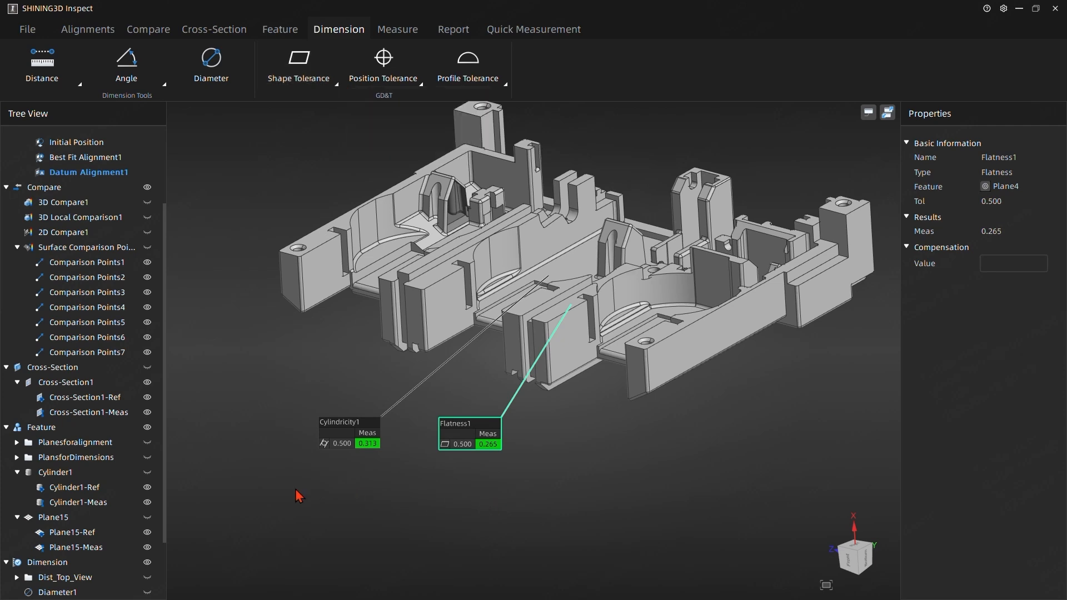
Group the Flatness1 and Cylindricity1 tolerances and name the group GD&T_01.
scroll(84, 547, down, 2)
click(75, 548)
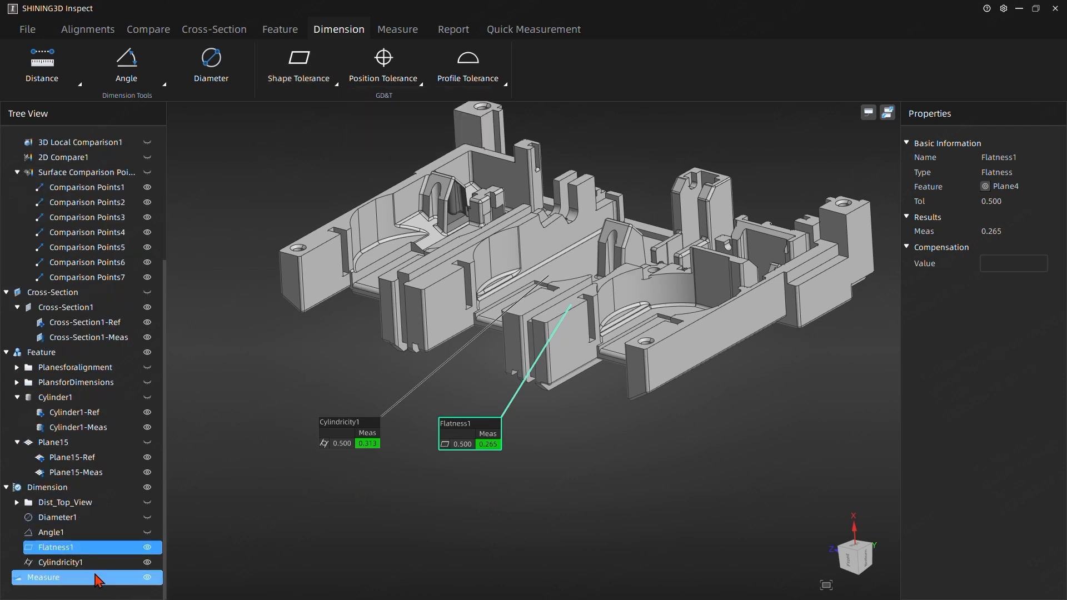
ctrl+click(60, 562)
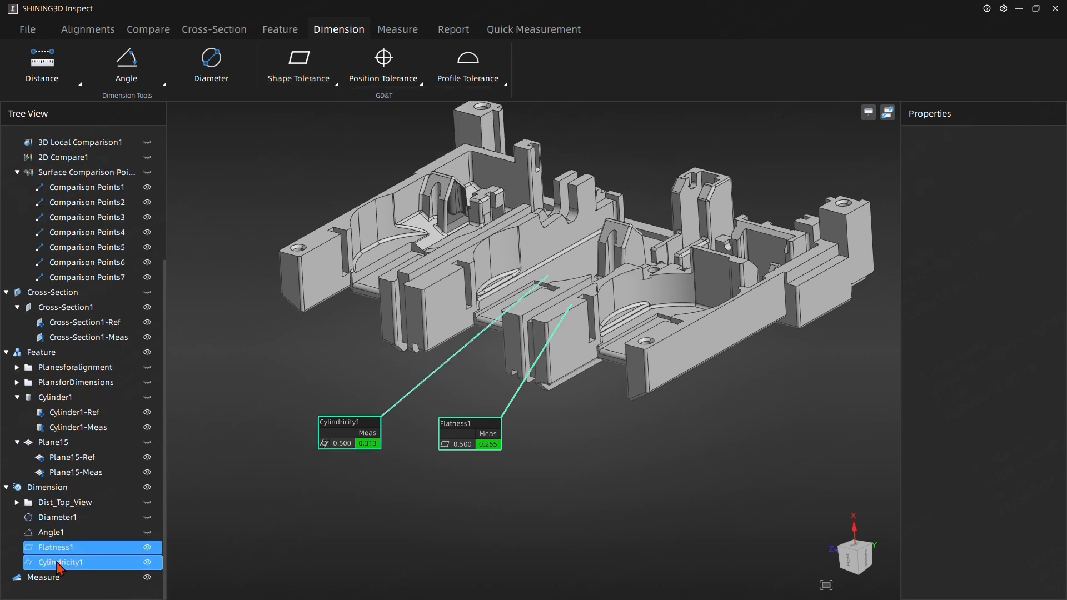
right_click(60, 564)
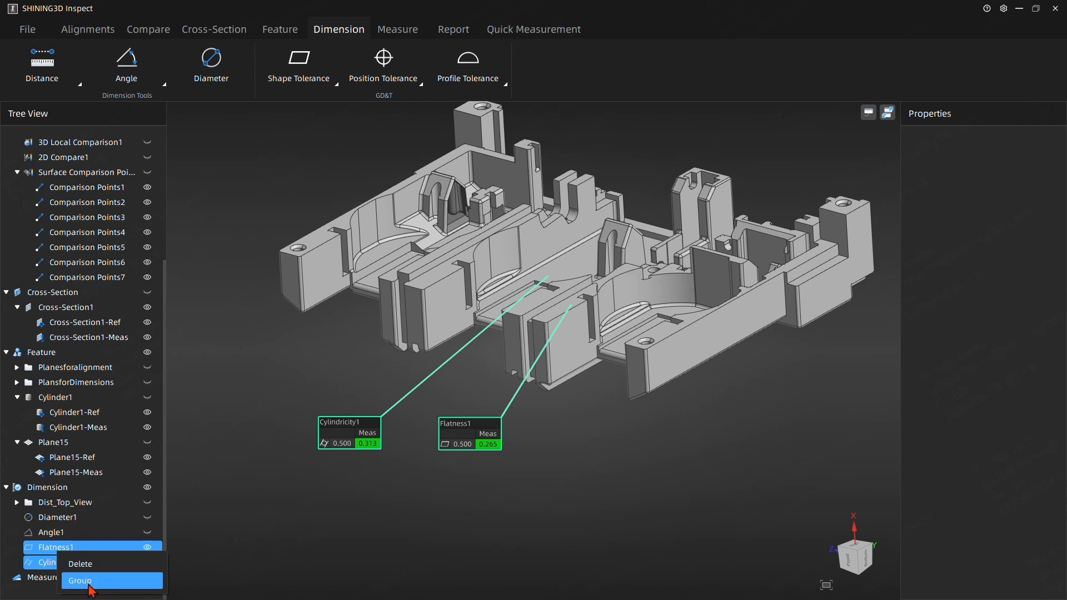
click(87, 582)
double_click(64, 552)
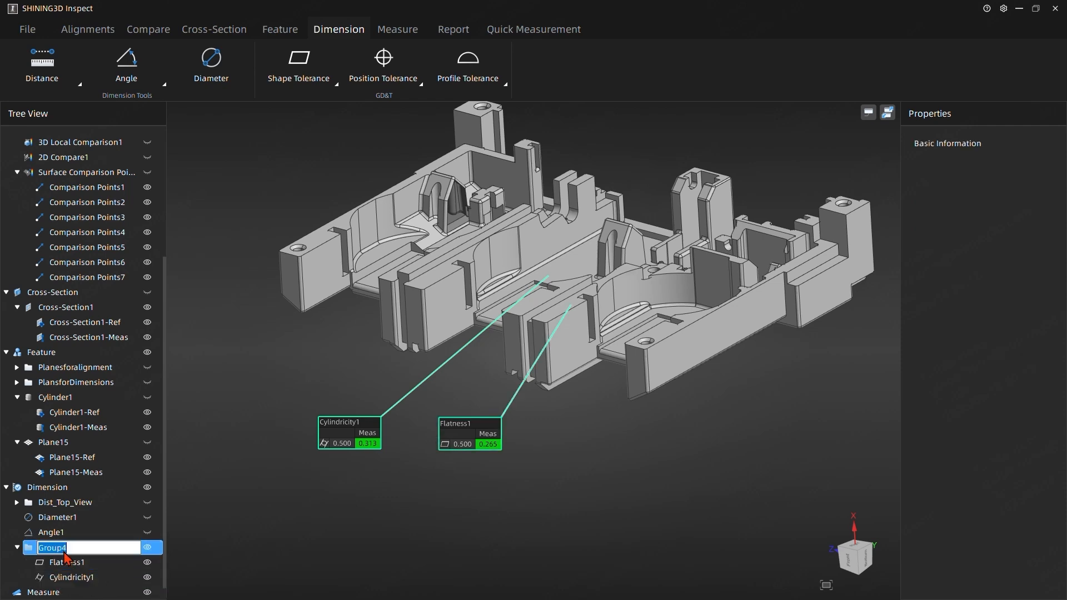
text(GD&T_01)
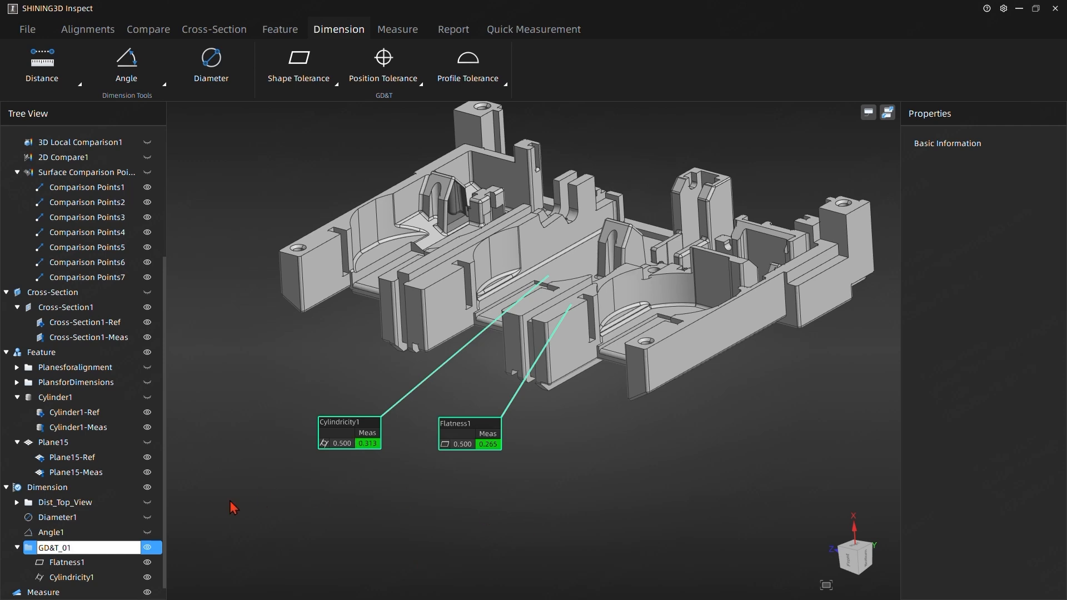
click(302, 524)
Add the GD&T_01 group to the report and hide it from the model view.
click(55, 547)
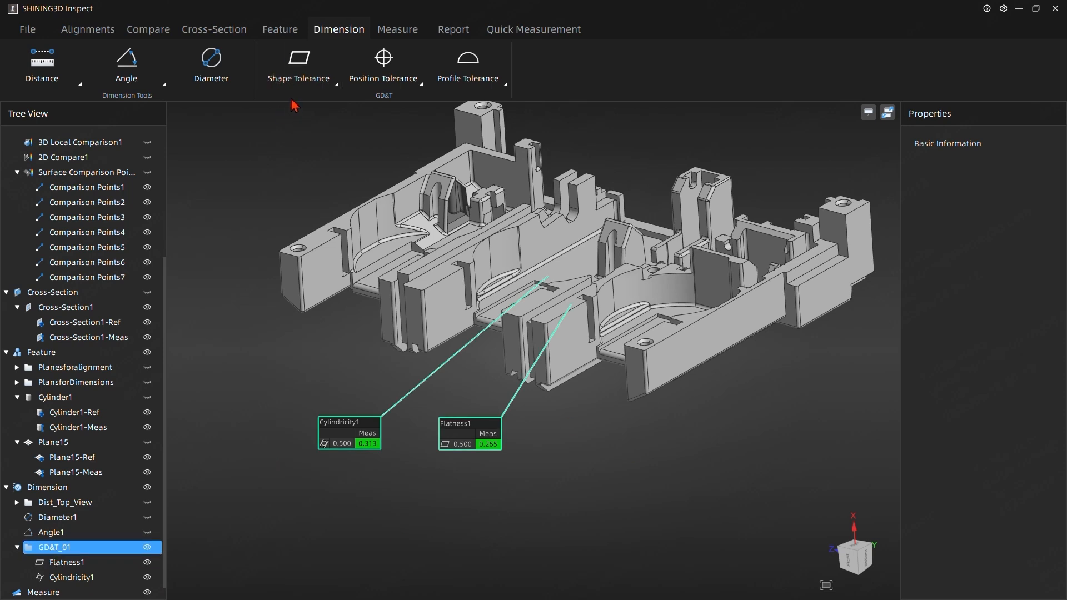
click(452, 29)
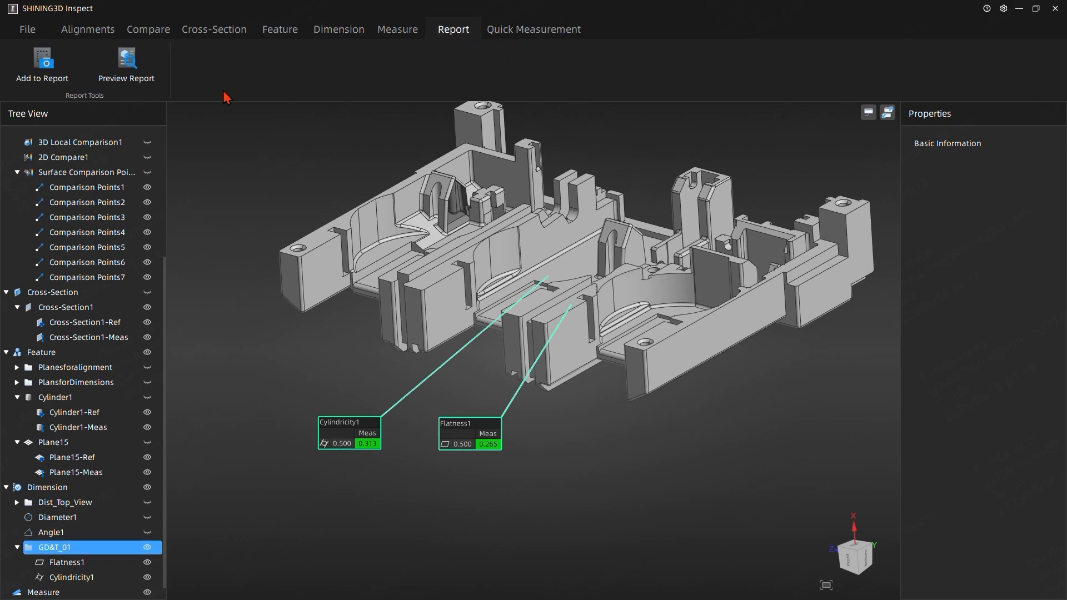
click(42, 61)
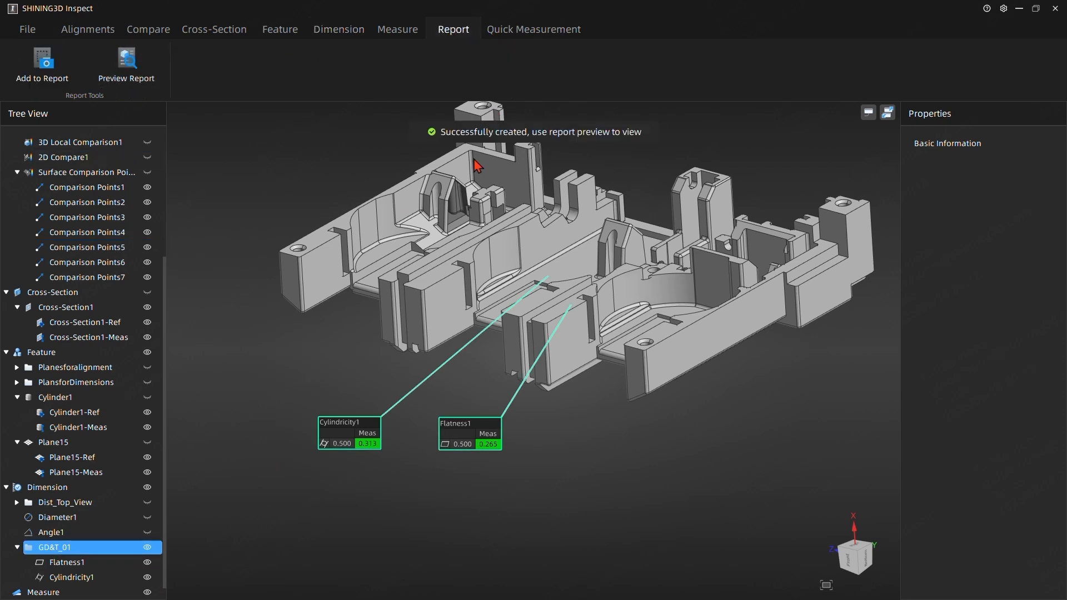
click(147, 548)
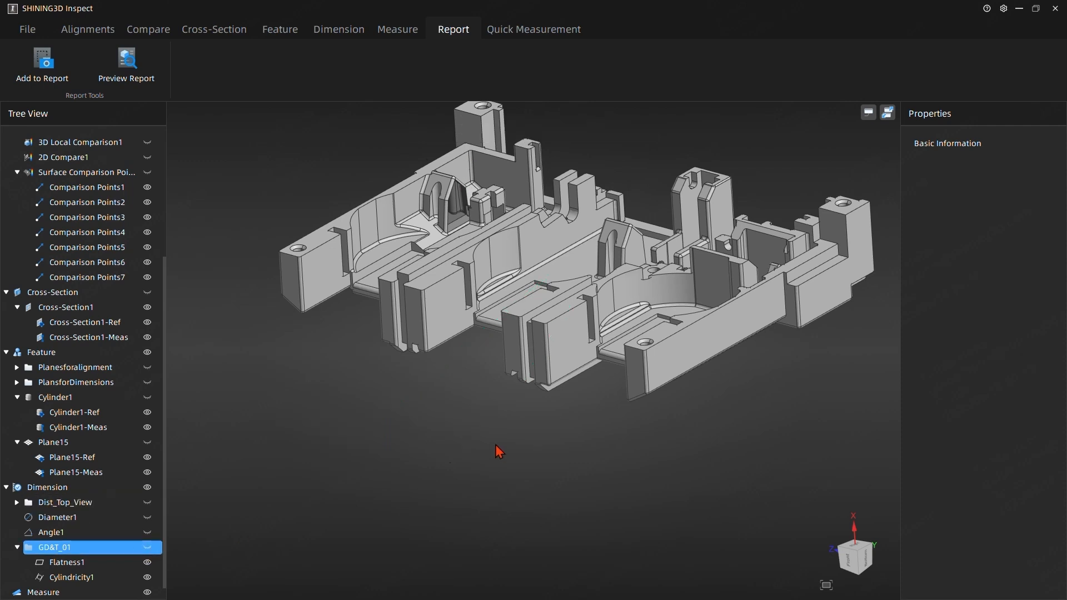
click(440, 461)
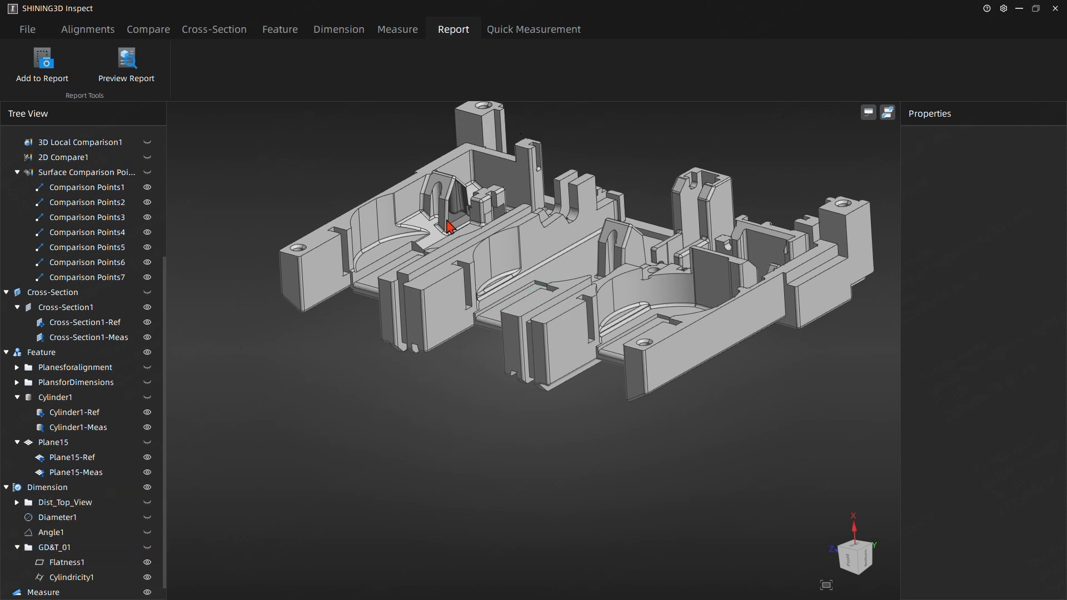
Return to the dimension tools and collapse the Surface Comparison Points group in the tree.
middle_drag(422, 404, 416, 478)
middle_drag(285, 398, 356, 365)
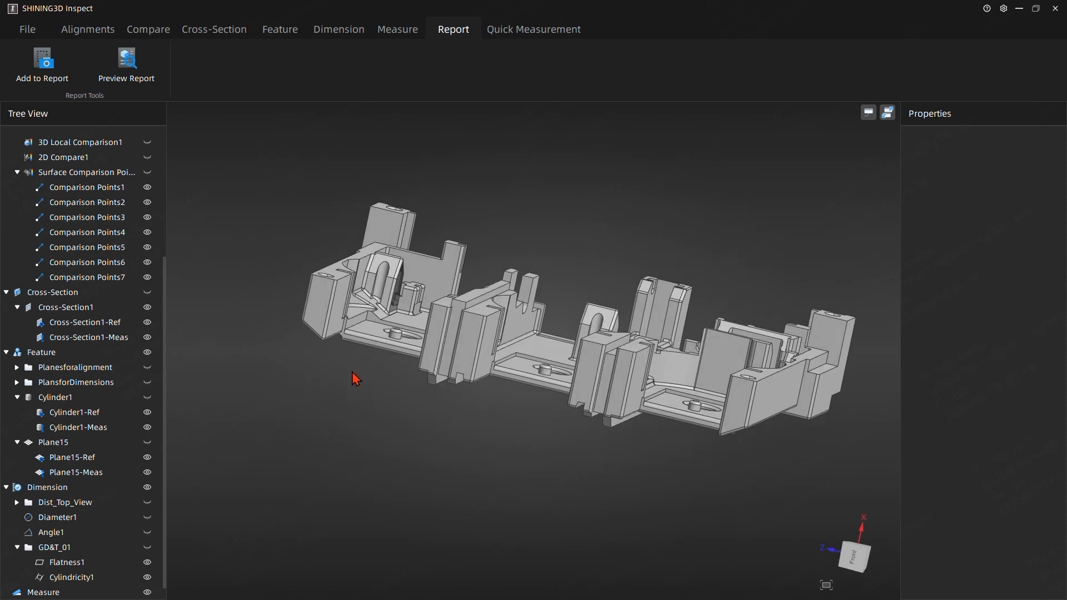
click(339, 34)
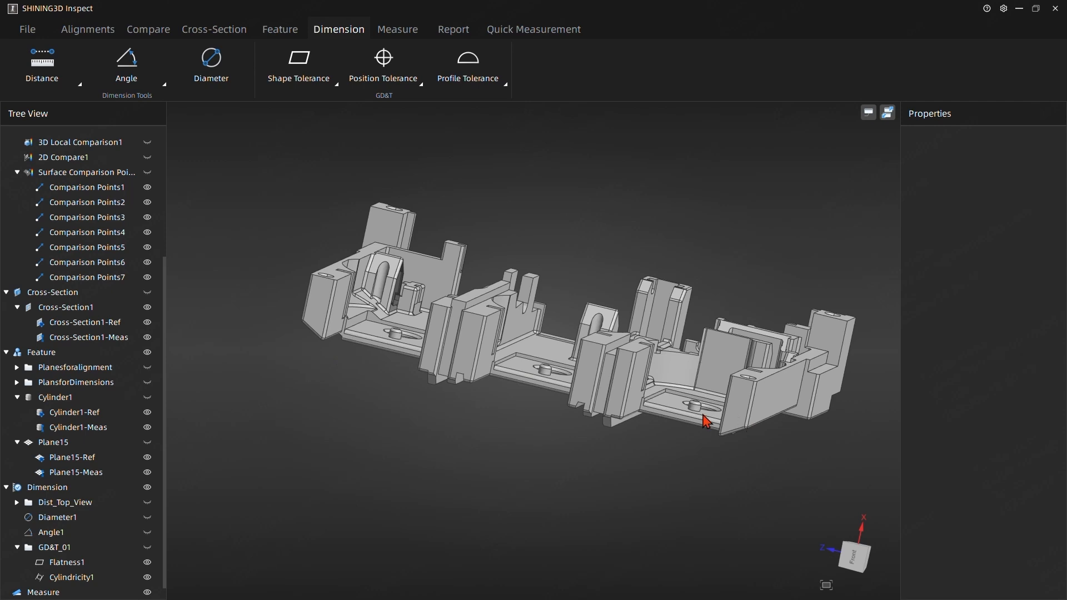
click(17, 172)
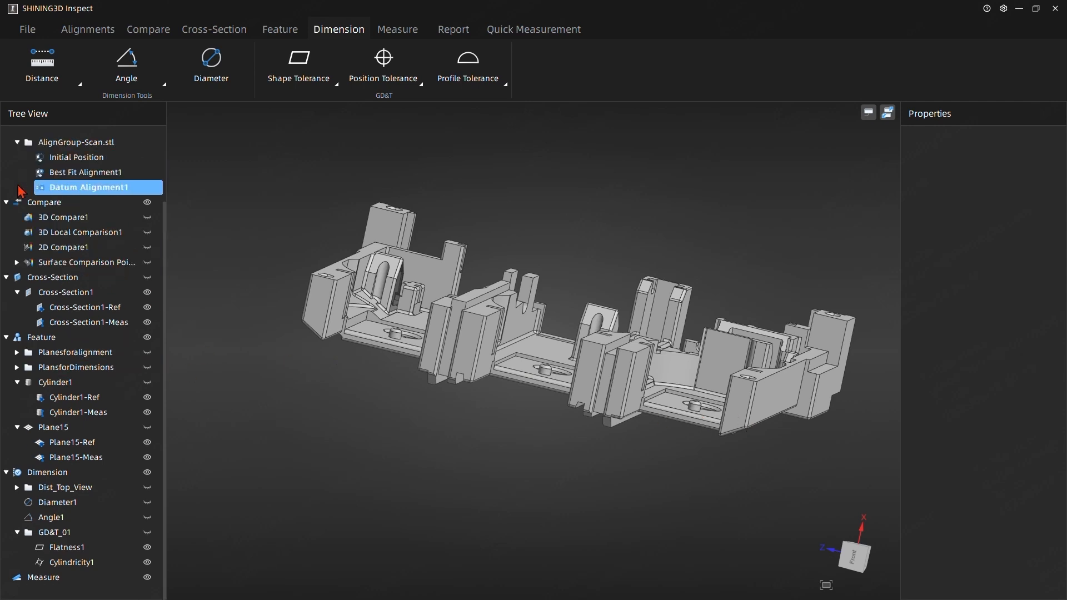
Set Plane4 in the PlansforDimensions group as datum A.
middle_drag(487, 211, 425, 236)
middle_drag(606, 335, 589, 358)
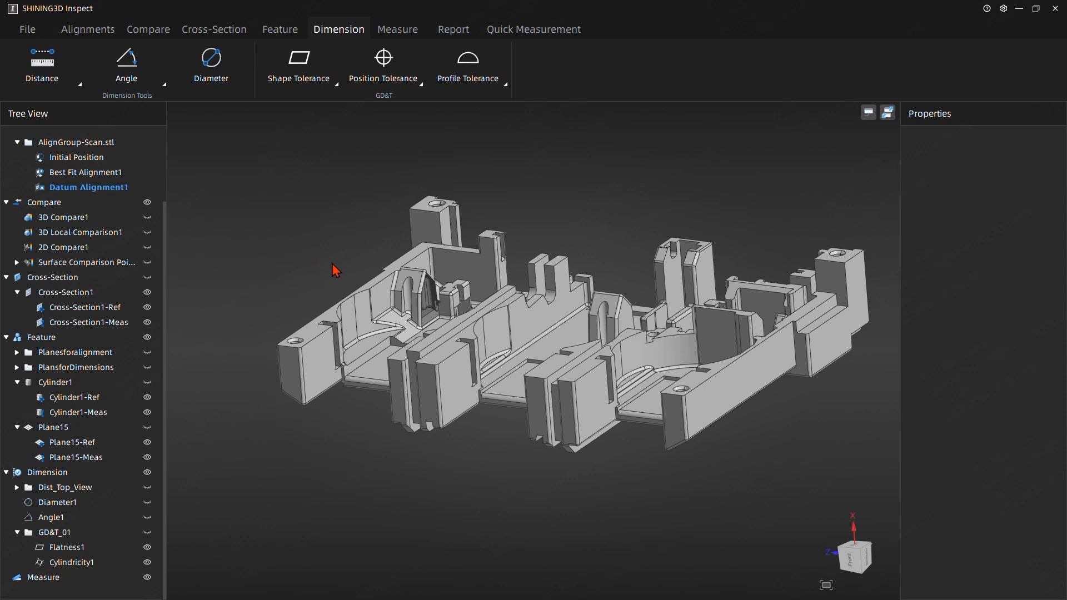
middle_drag(333, 264, 278, 189)
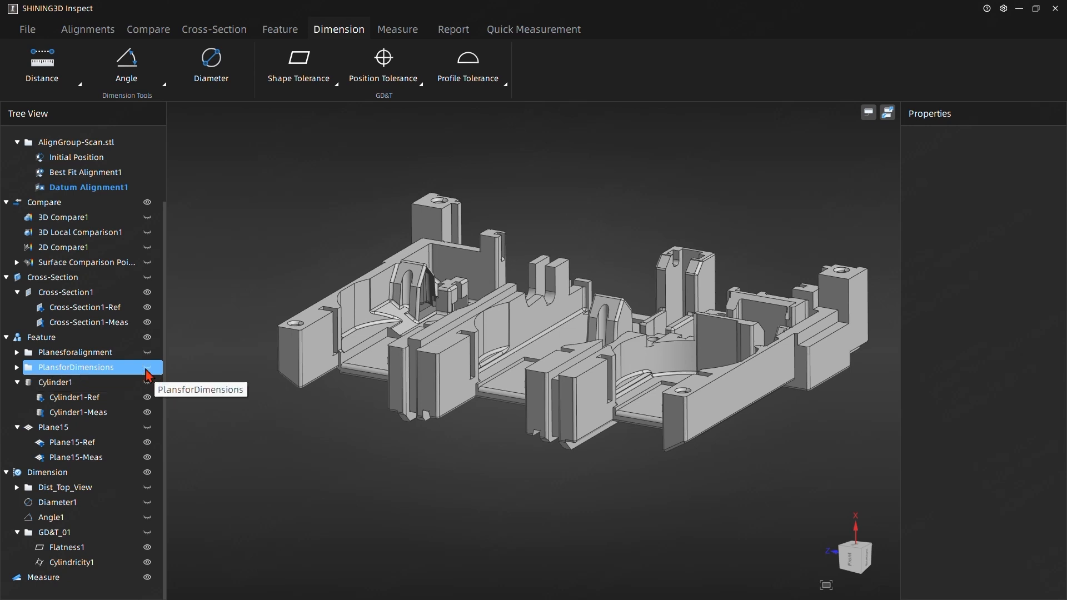
click(16, 368)
click(84, 384)
right_click(83, 385)
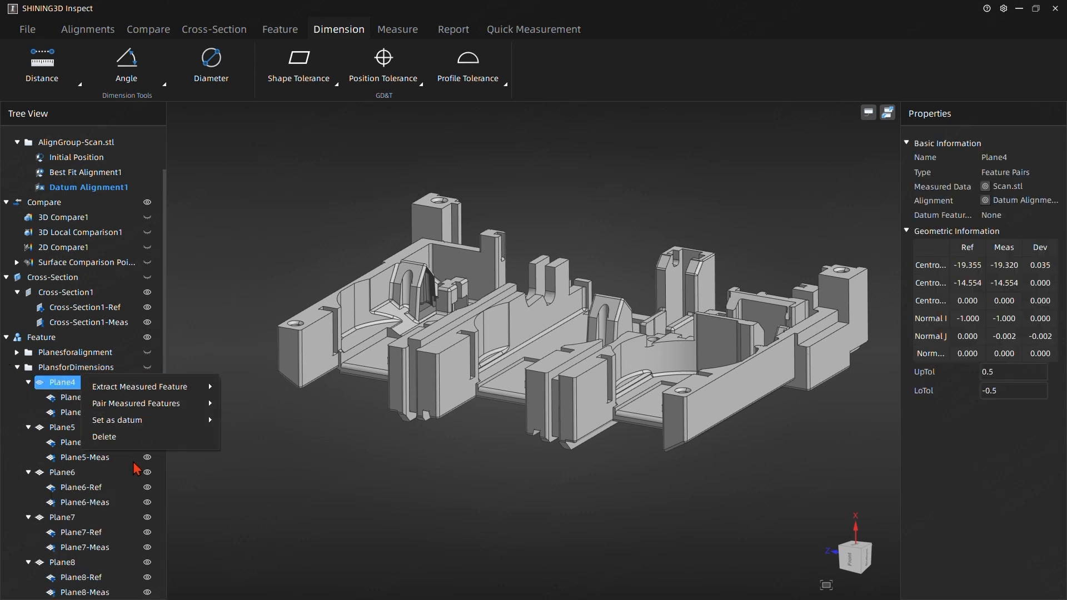
mouse_move(143, 428)
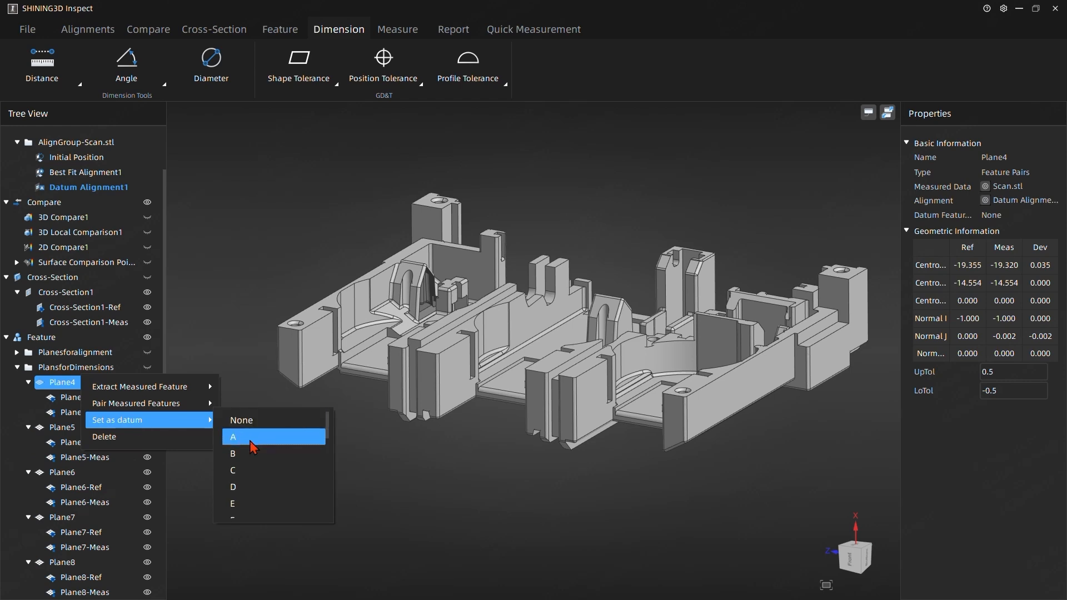
click(248, 439)
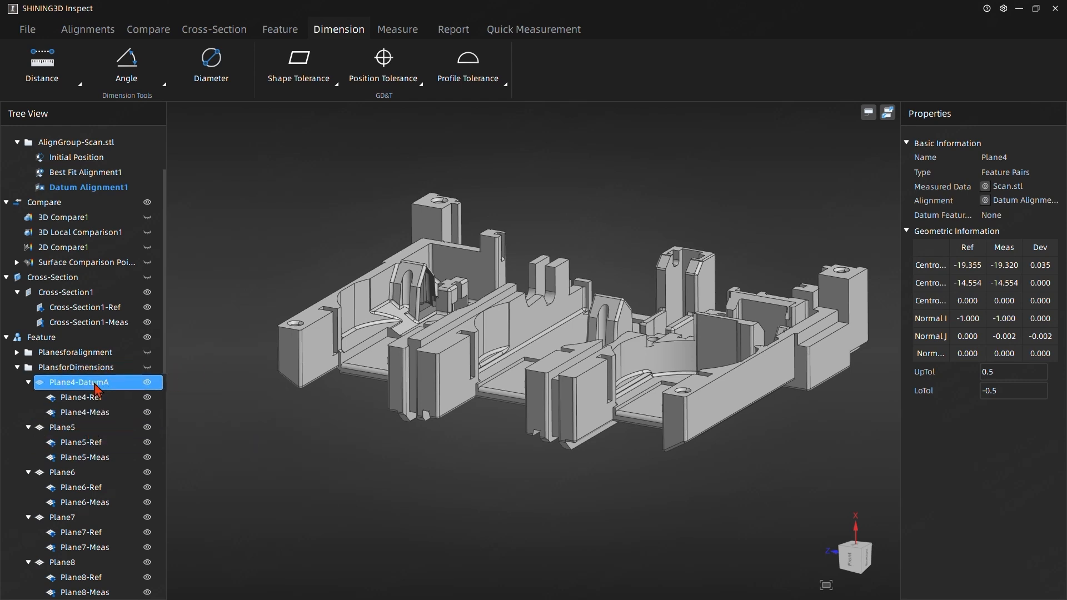
drag(563, 328, 484, 397)
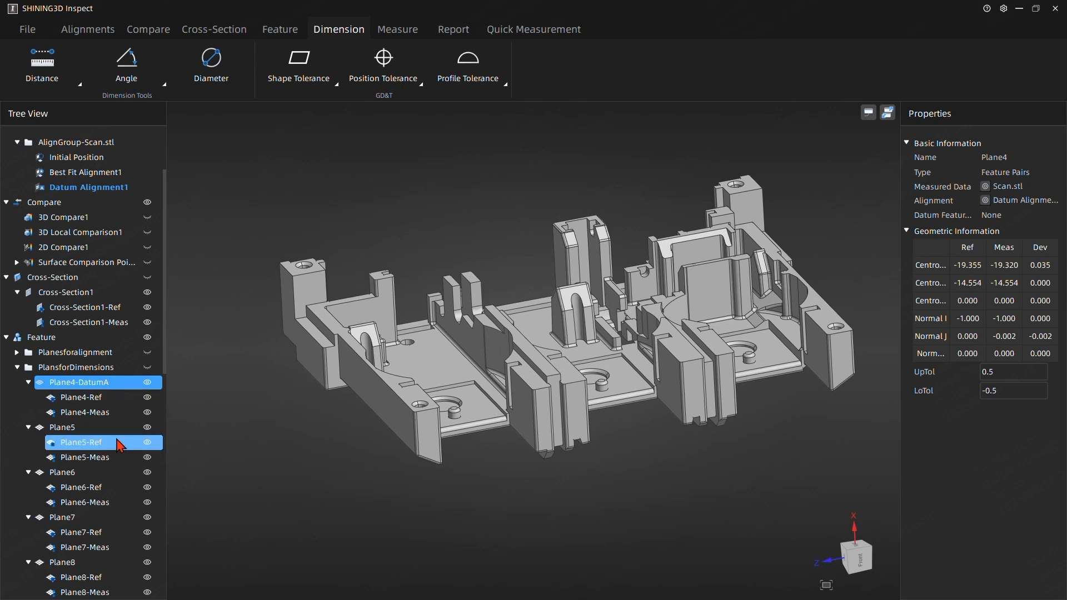
right_click(71, 431)
mouse_move(108, 473)
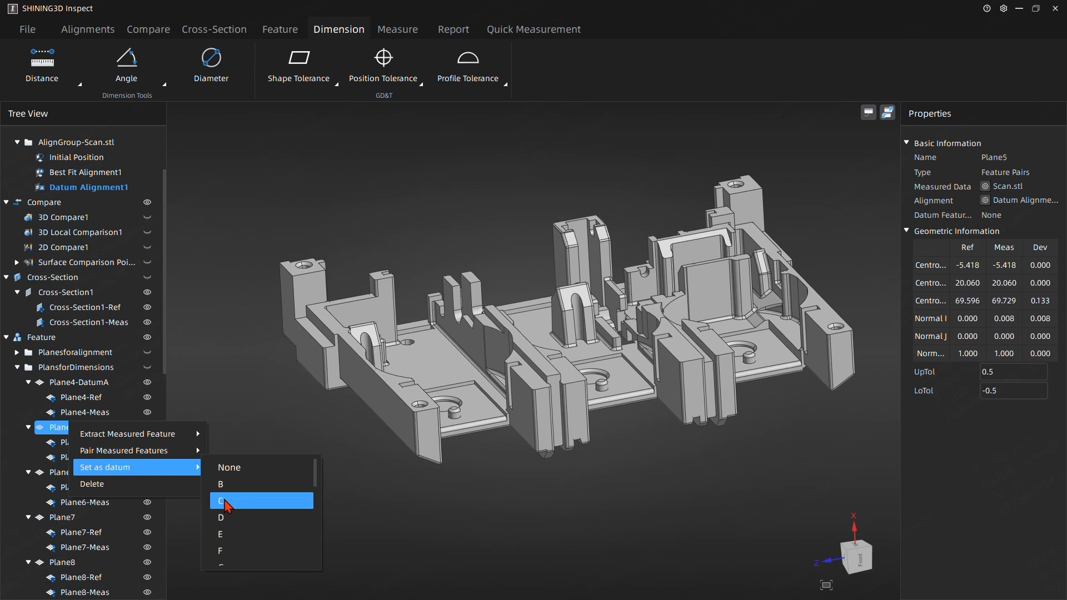
click(333, 464)
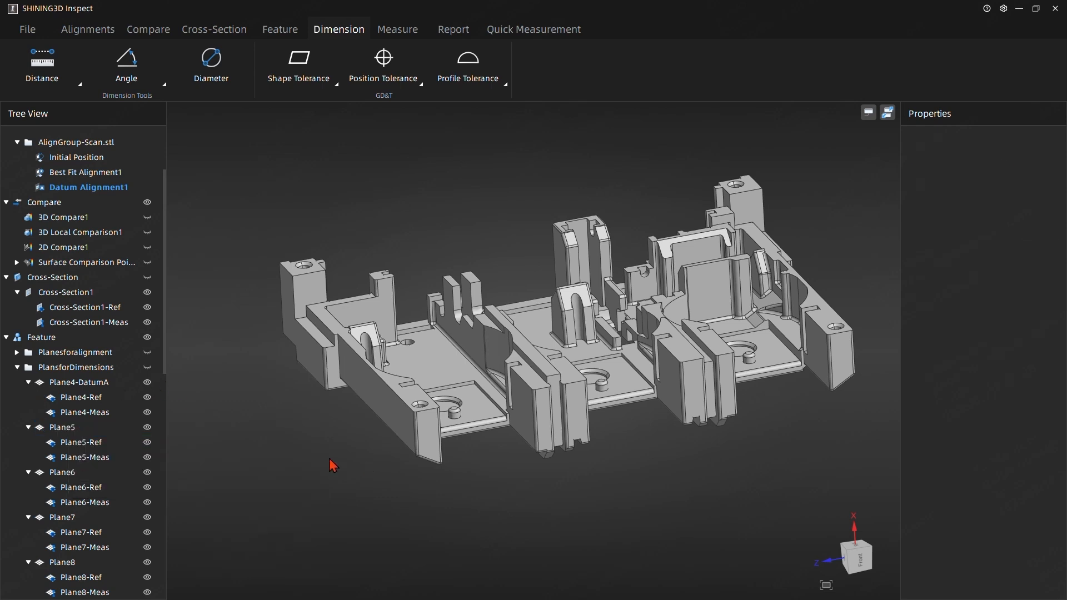
Select Plane14-Ref and show the PlansforDimensions planes with their labels in the model view.
drag(679, 452, 779, 382)
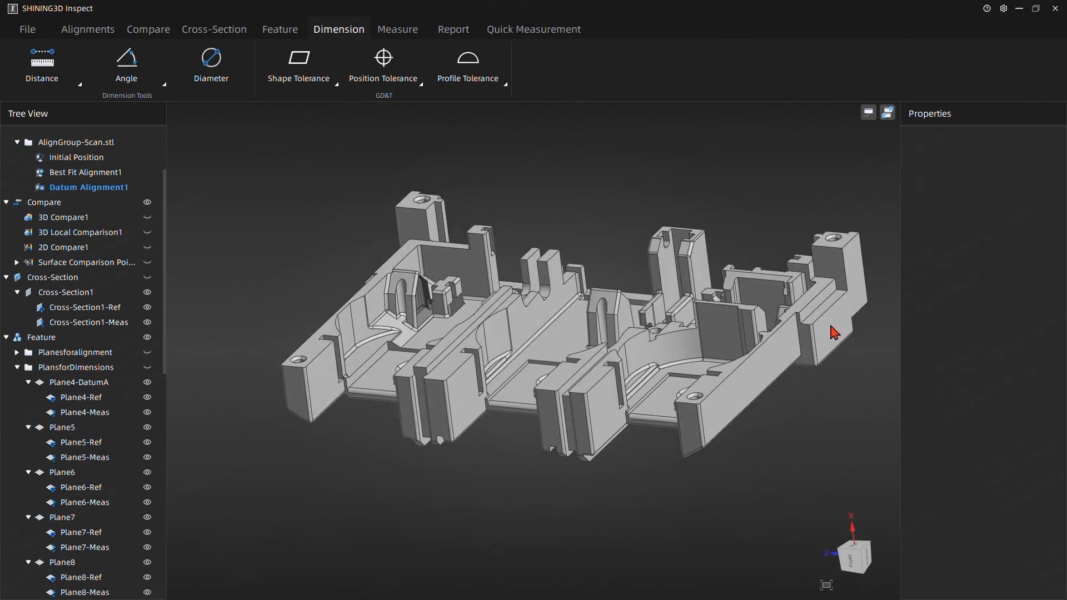
scroll(105, 475, down, 11)
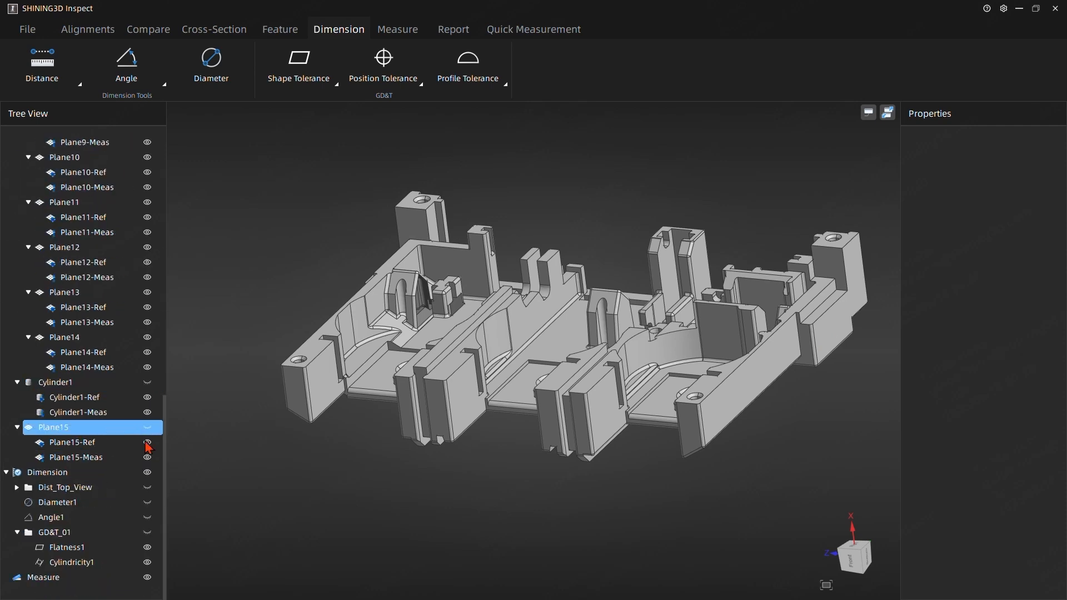
click(149, 355)
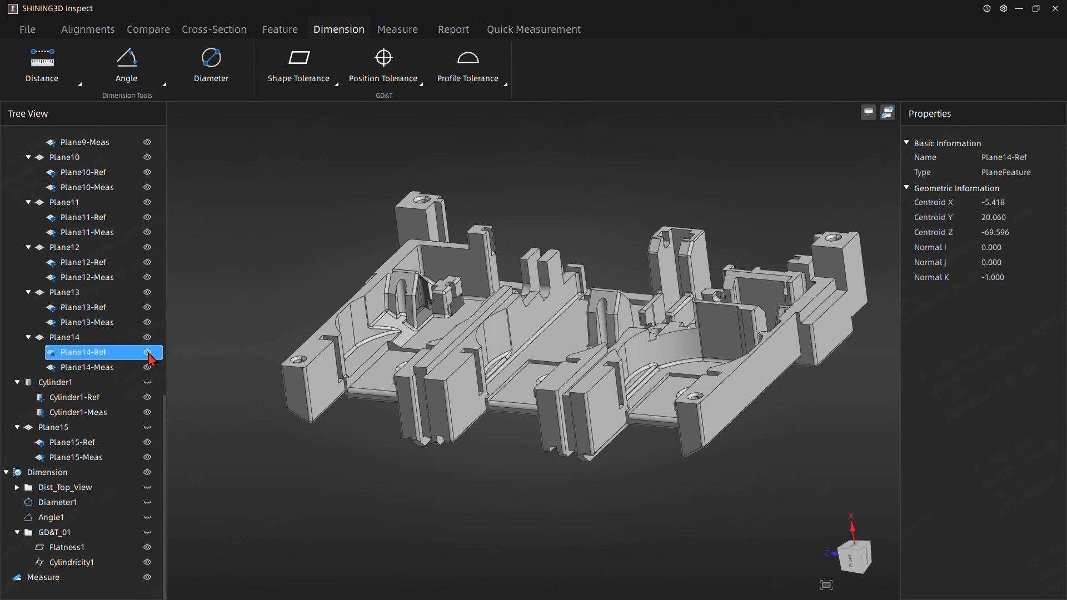
scroll(118, 321, up, 8)
click(148, 234)
scroll(400, 341, down, 2)
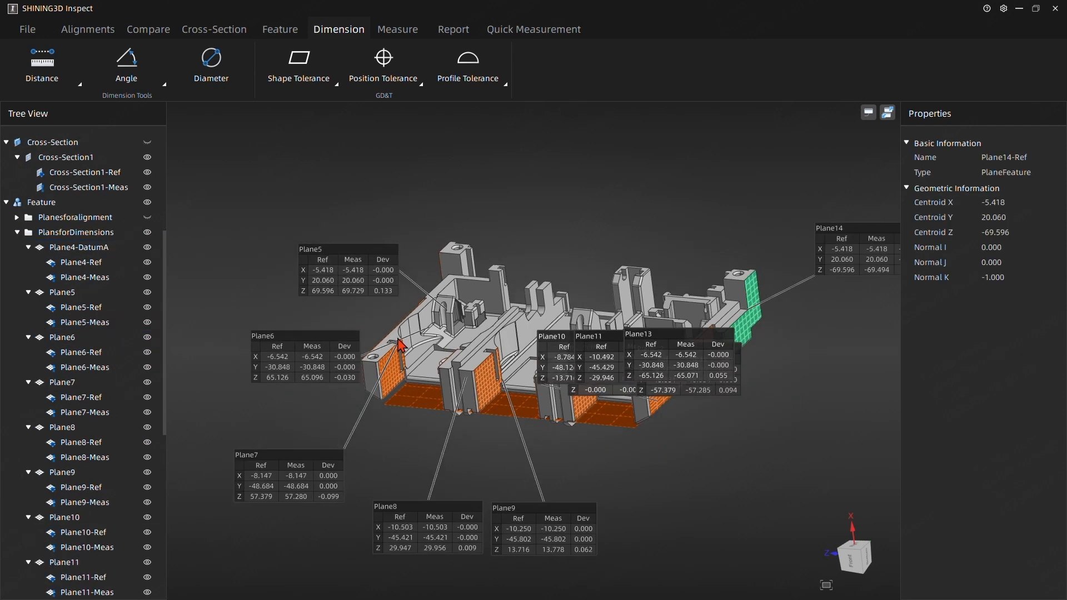
scroll(133, 445, down, 5)
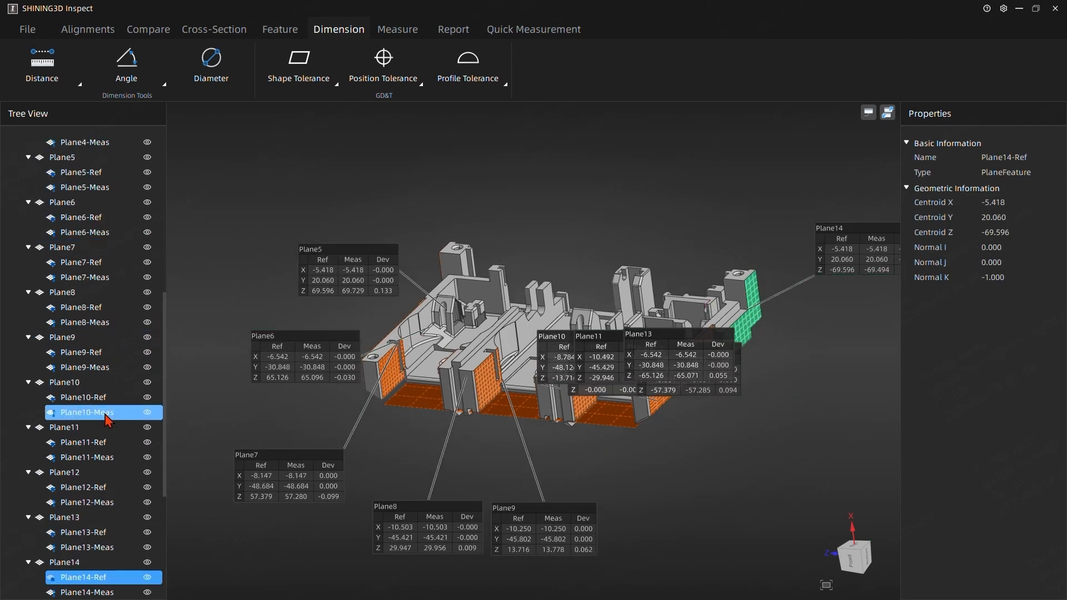
Set Plane14 as datum C.
click(84, 473)
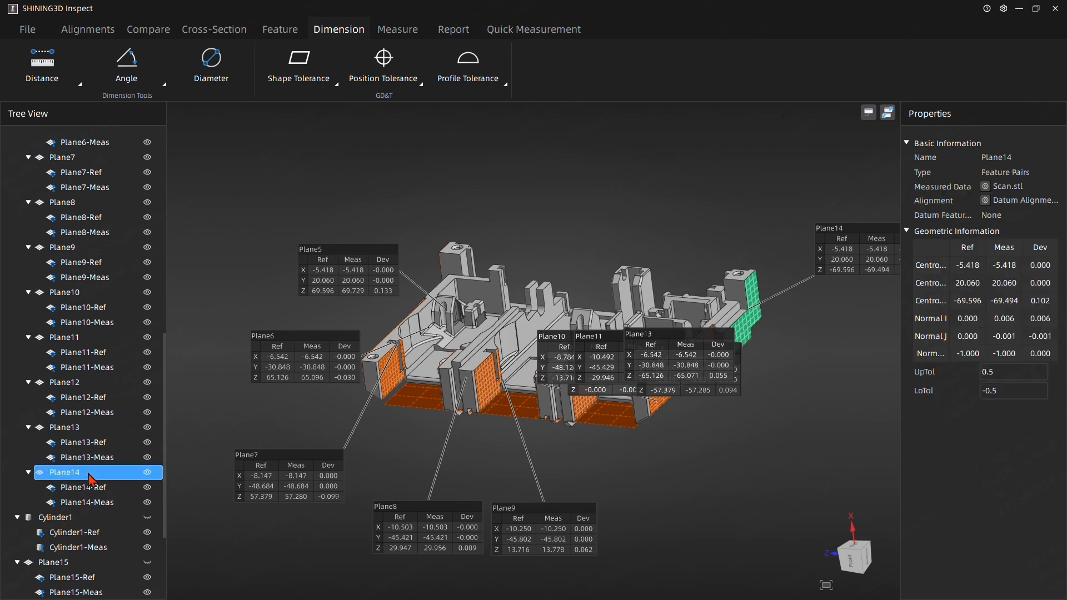
right_click(90, 471)
mouse_move(143, 508)
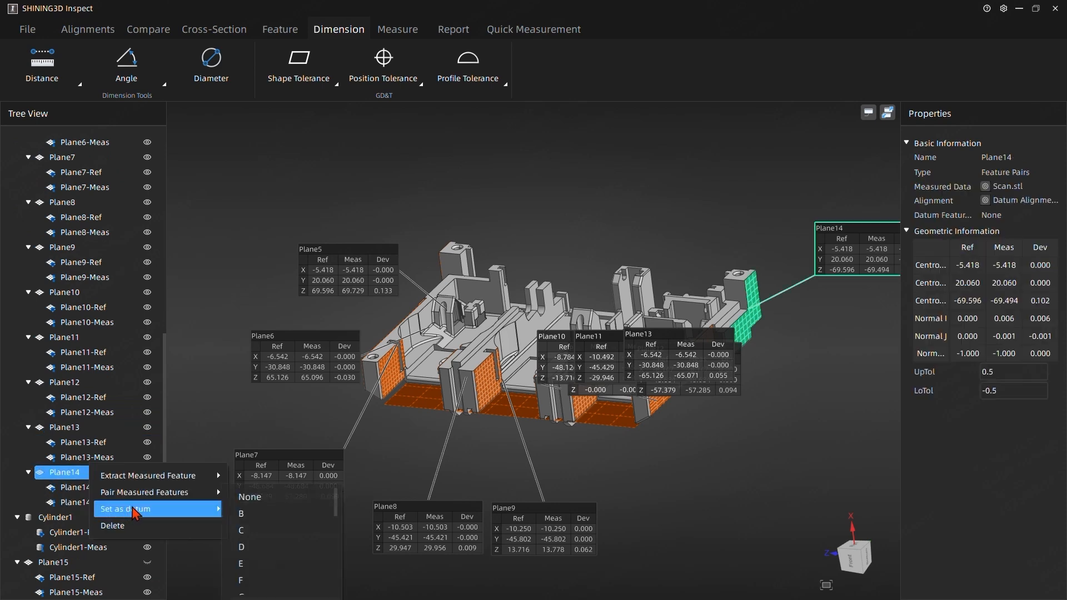
click(257, 531)
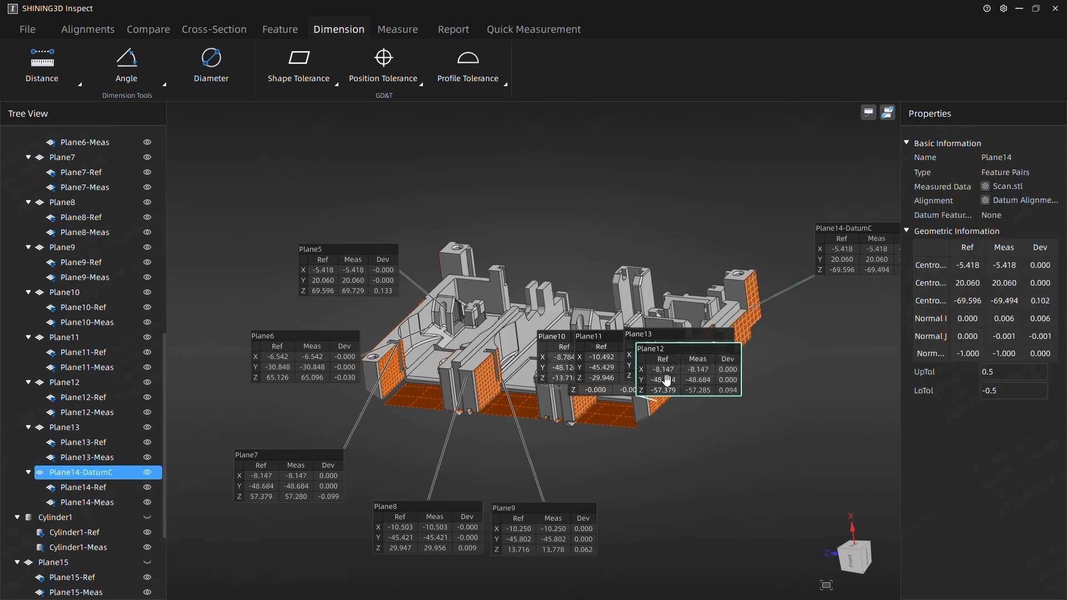
click(731, 445)
Create a reference plane with CAD Auto Create on the part's long outer side face, with Extract Measured Feature enabled.
middle_drag(795, 402, 447, 408)
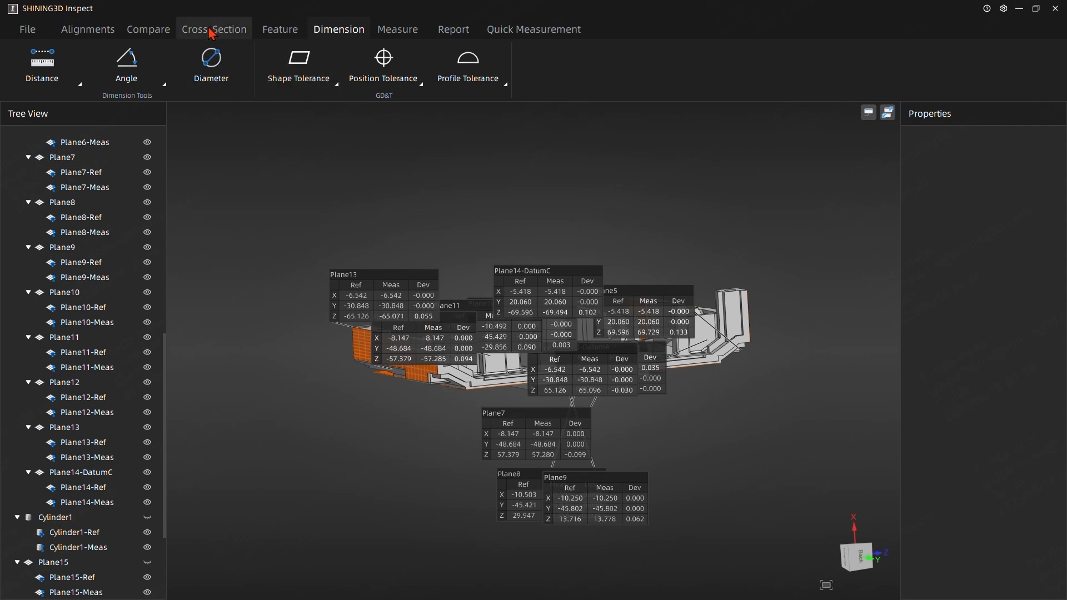
click(285, 31)
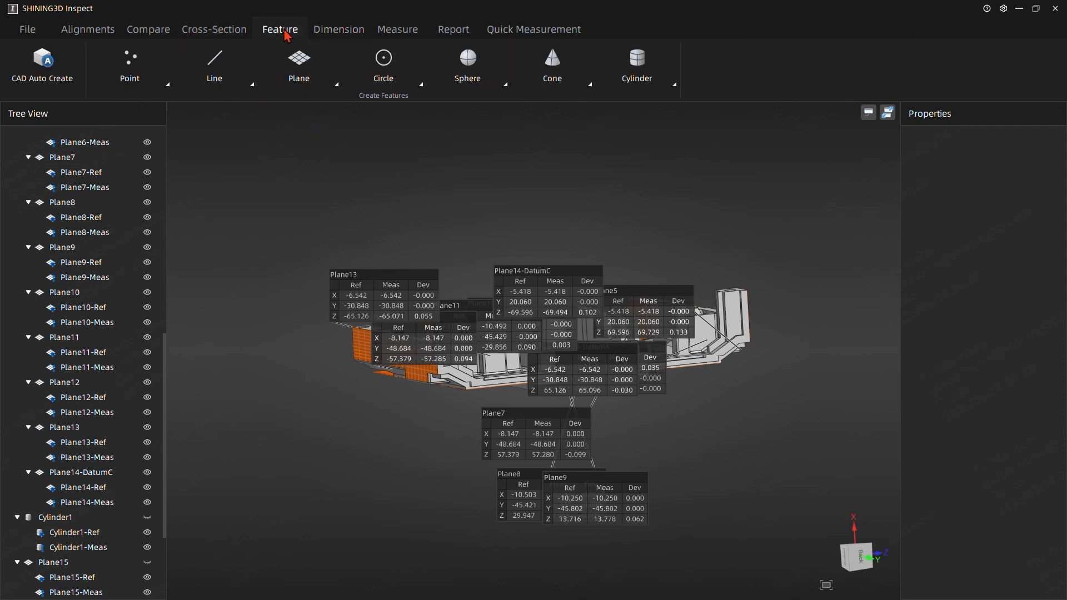
click(31, 81)
click(217, 260)
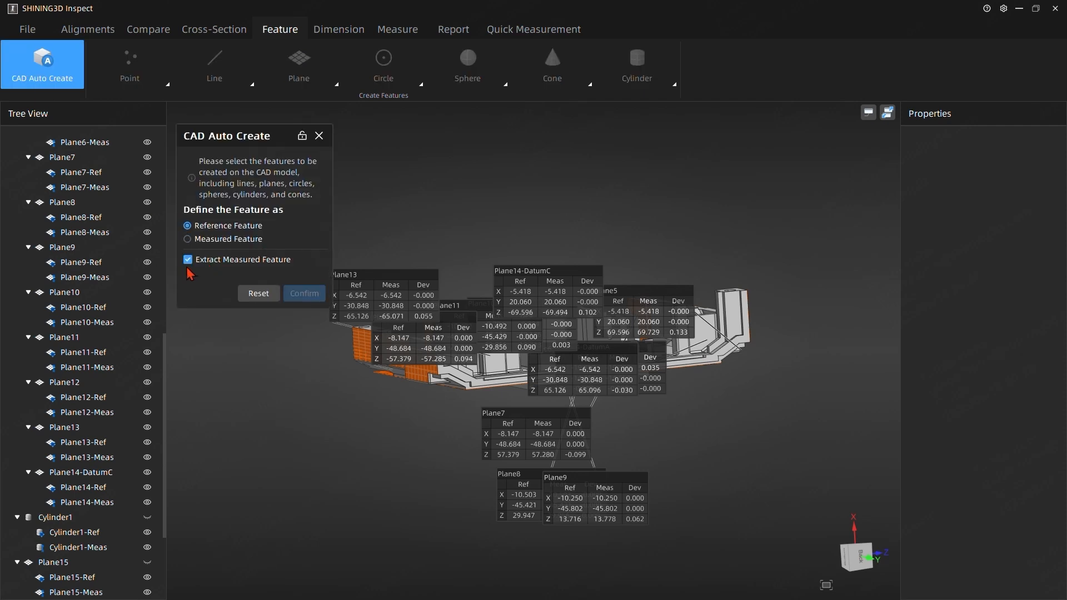
drag(639, 382, 648, 375)
scroll(589, 434, up, 3)
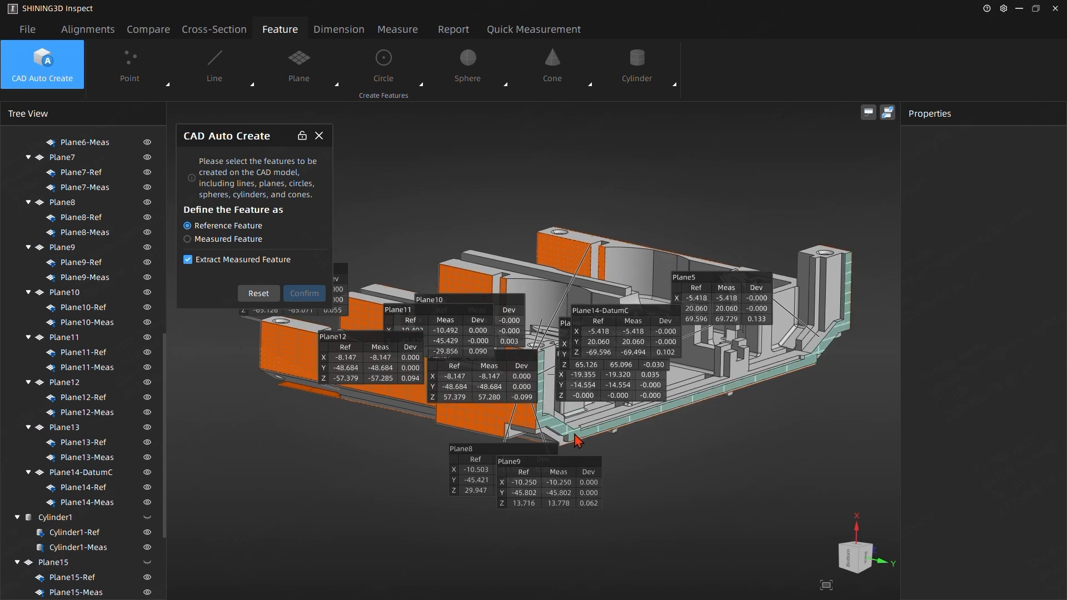
click(576, 436)
click(304, 295)
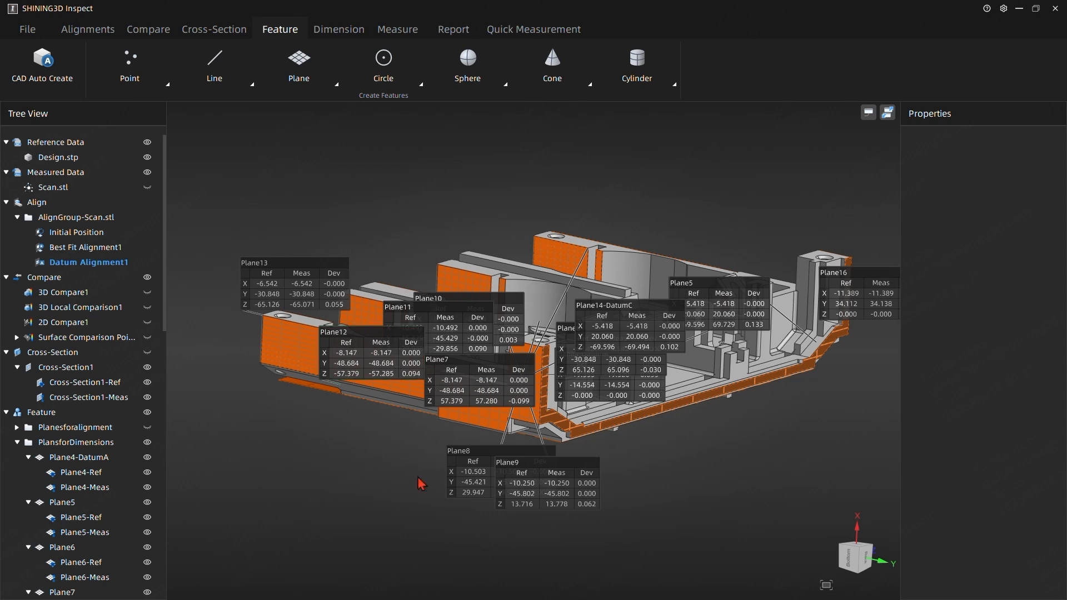
Move the Plane16 label clear of the model and set Plane16 as datum B.
scroll(72, 492, down, 14)
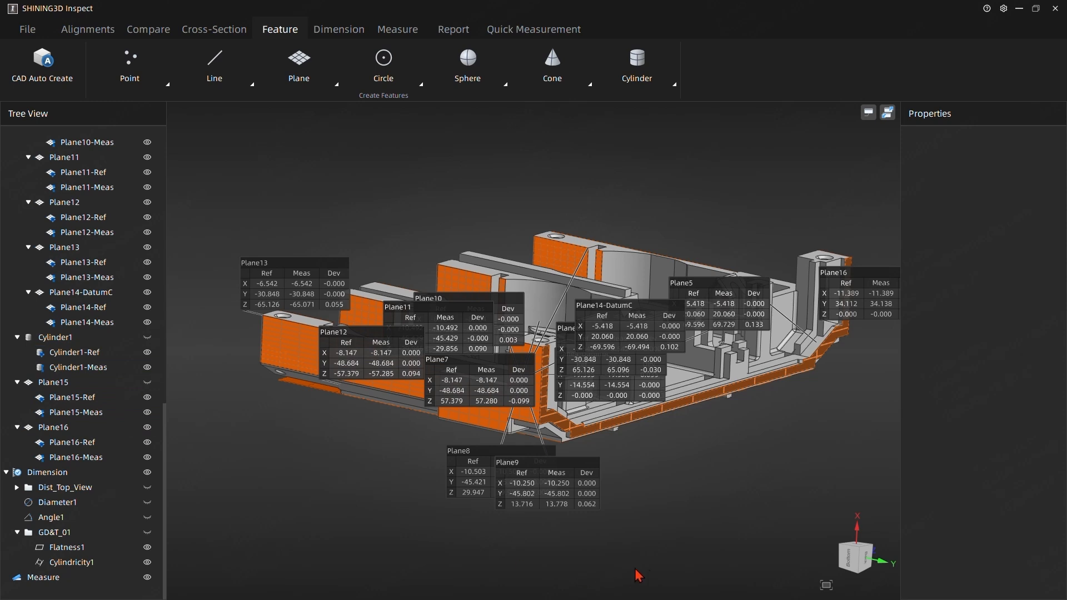
middle_drag(415, 558, 326, 582)
middle_drag(676, 517, 718, 565)
drag(698, 487, 376, 531)
drag(830, 199, 816, 345)
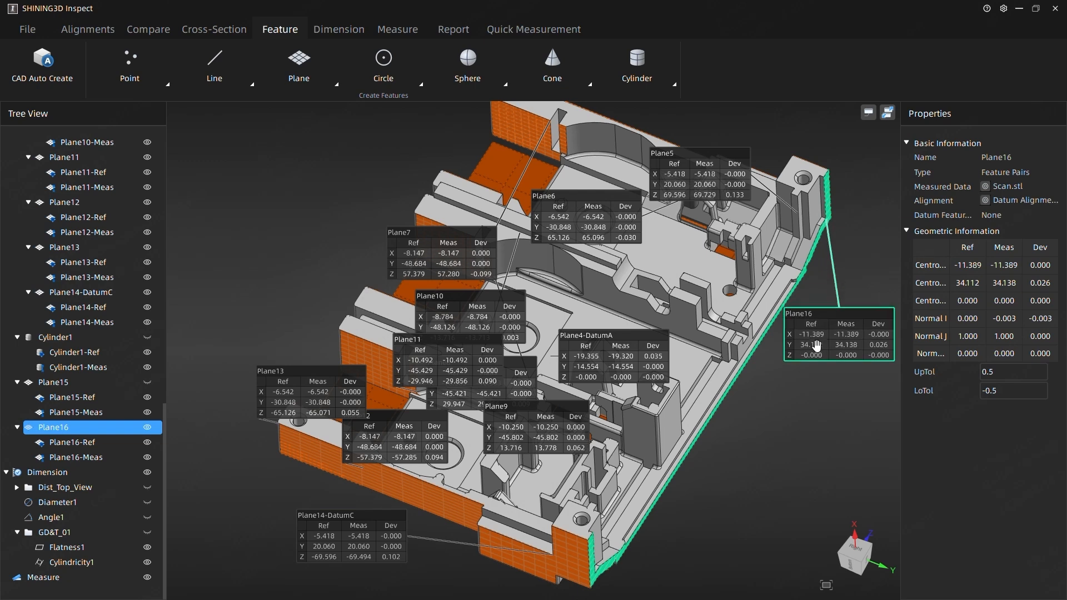
right_click(52, 436)
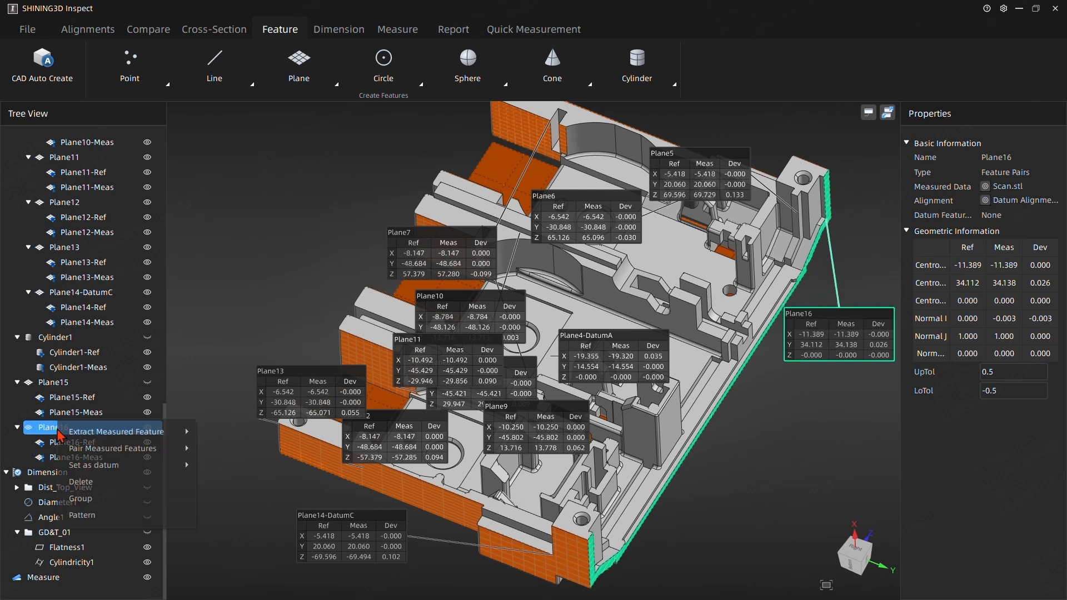
mouse_move(119, 471)
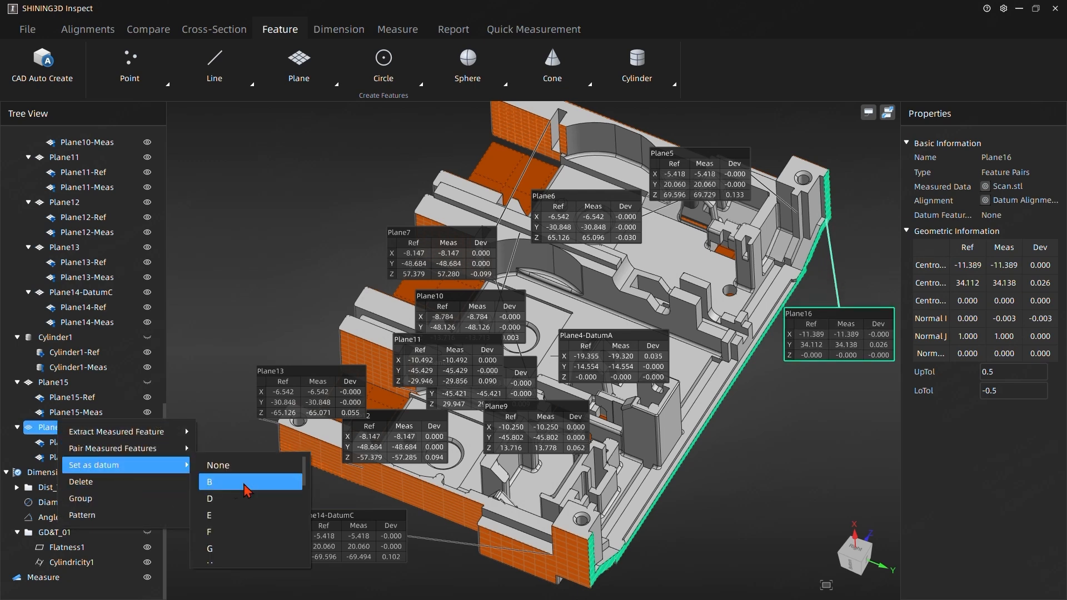
click(248, 499)
Collapse the Plane4 and Plane5 entries and the whole PlansforDimensions group in the tree.
drag(712, 472, 471, 285)
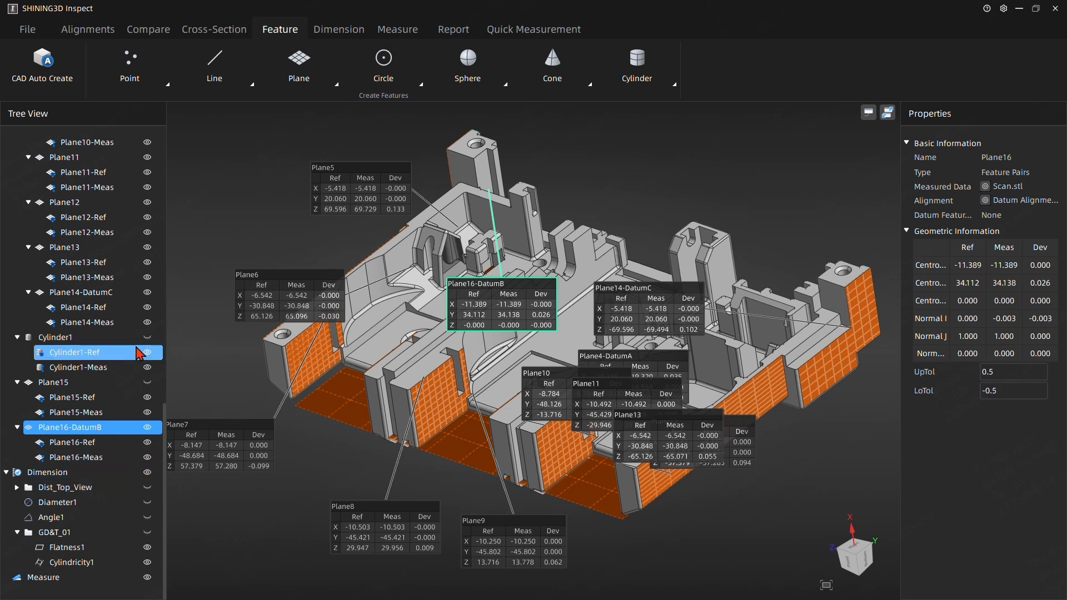
scroll(79, 351, up, 8)
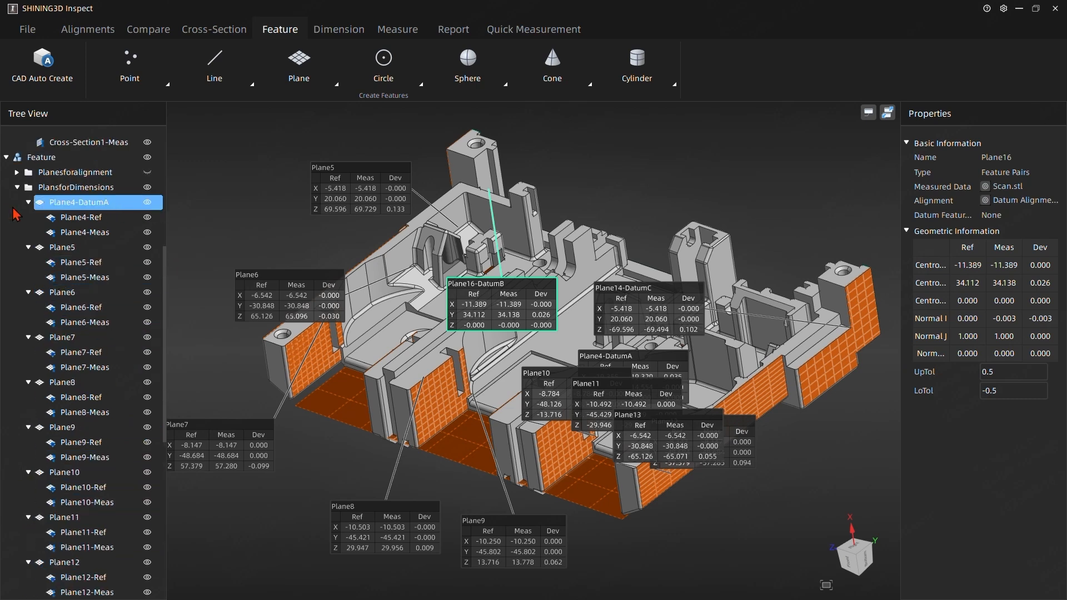
click(28, 203)
click(28, 217)
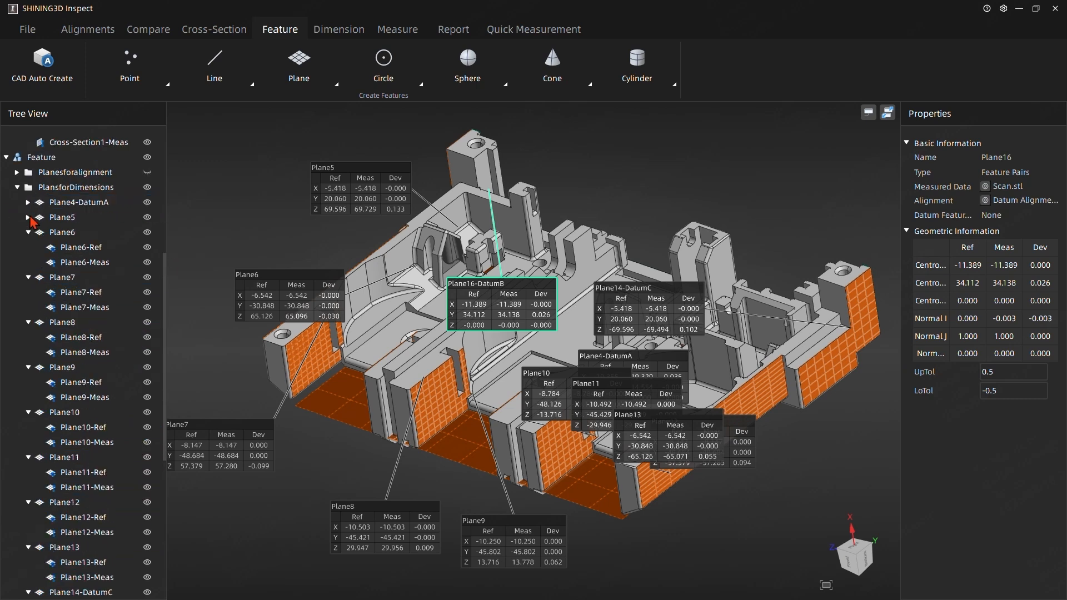
click(17, 187)
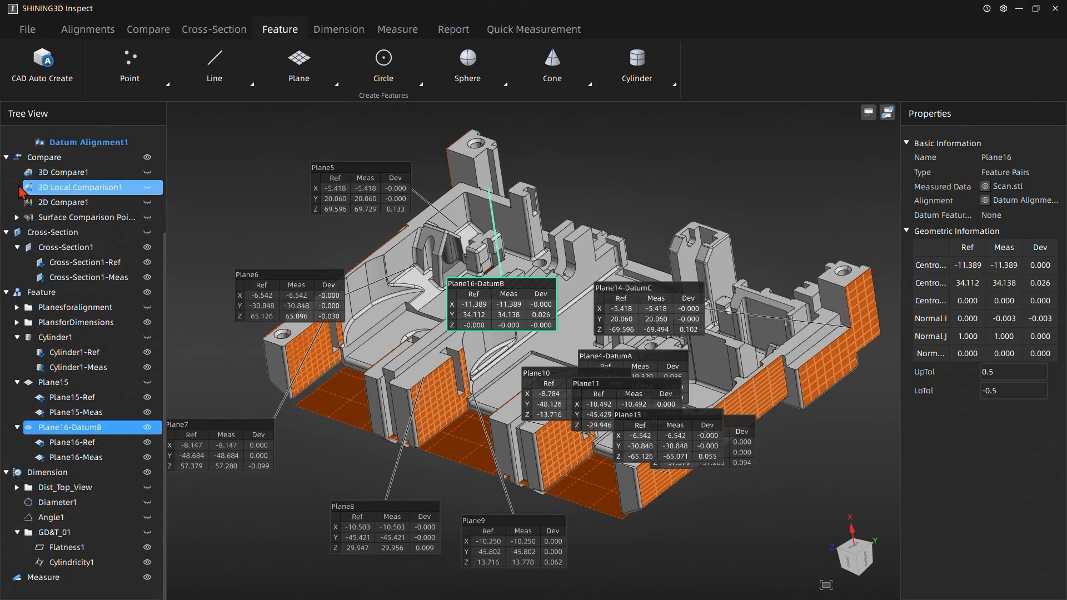
Hide Plane16, the reference and measured features of Plane15 and Plane16, and the PlansforDimensions group from the model view.
click(148, 428)
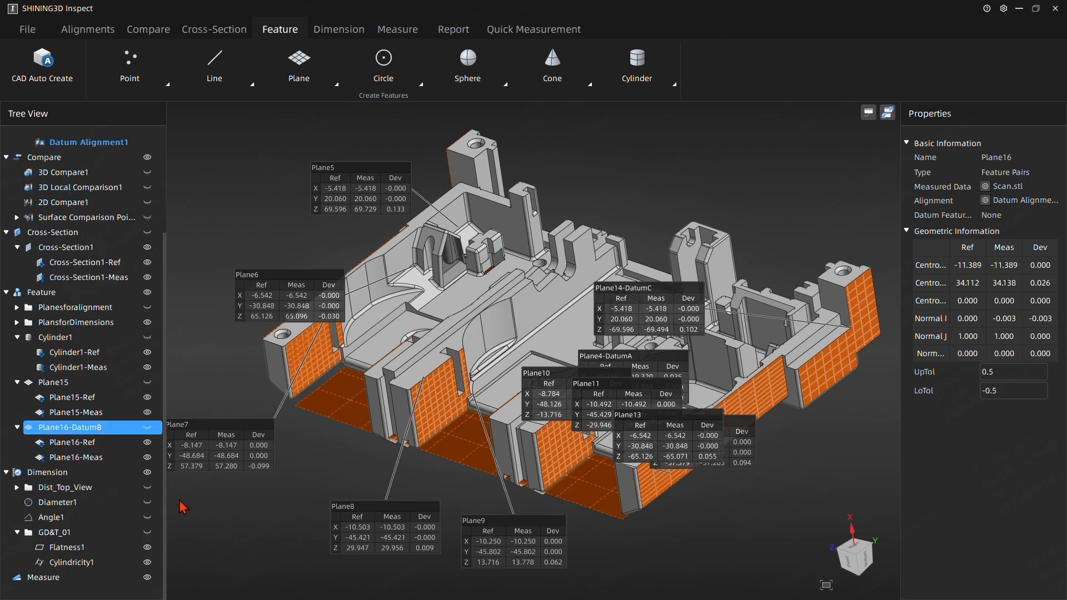
click(121, 458)
key(Up)
key(Up)
key(Up)
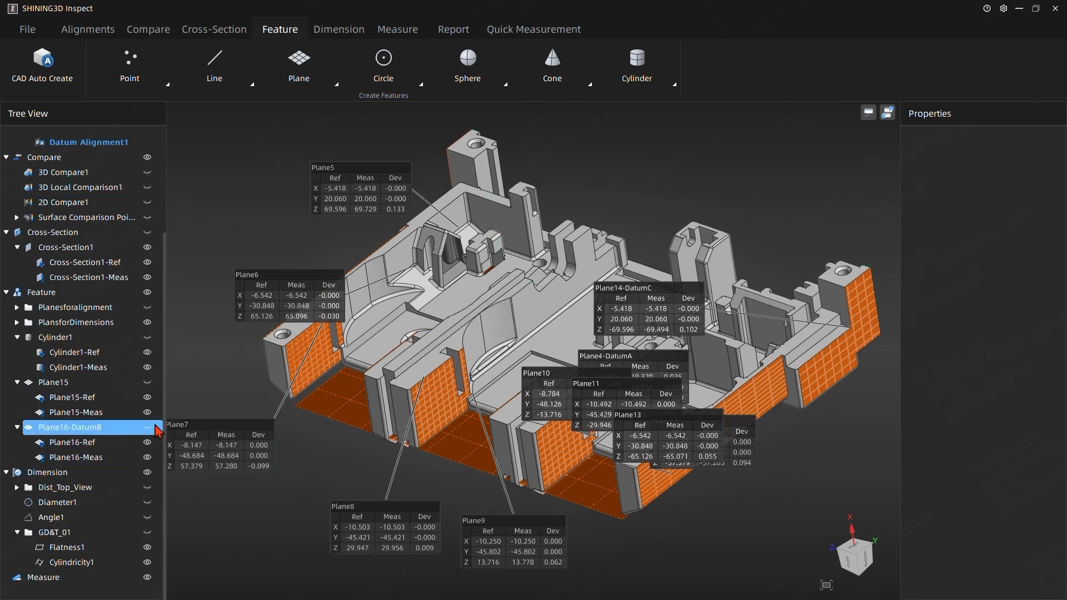
click(149, 414)
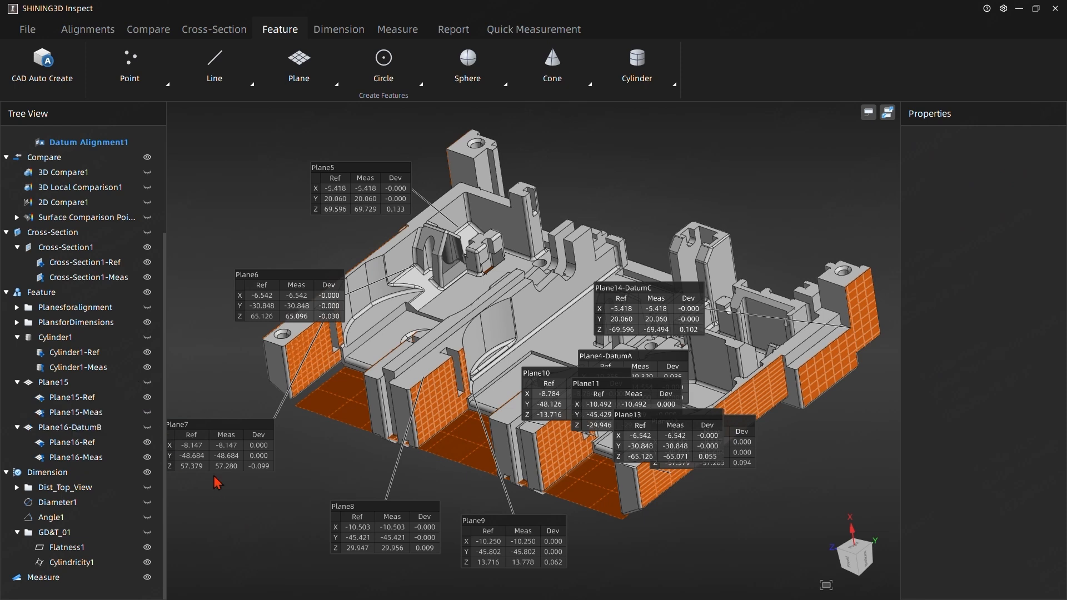
click(148, 397)
middle_drag(229, 405, 238, 326)
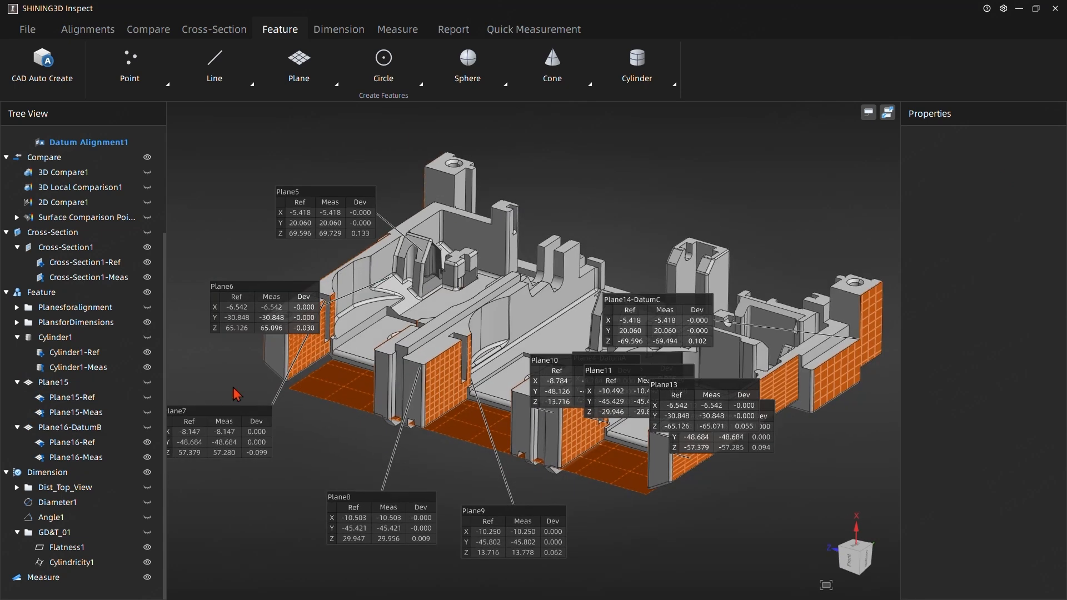
click(148, 458)
click(148, 443)
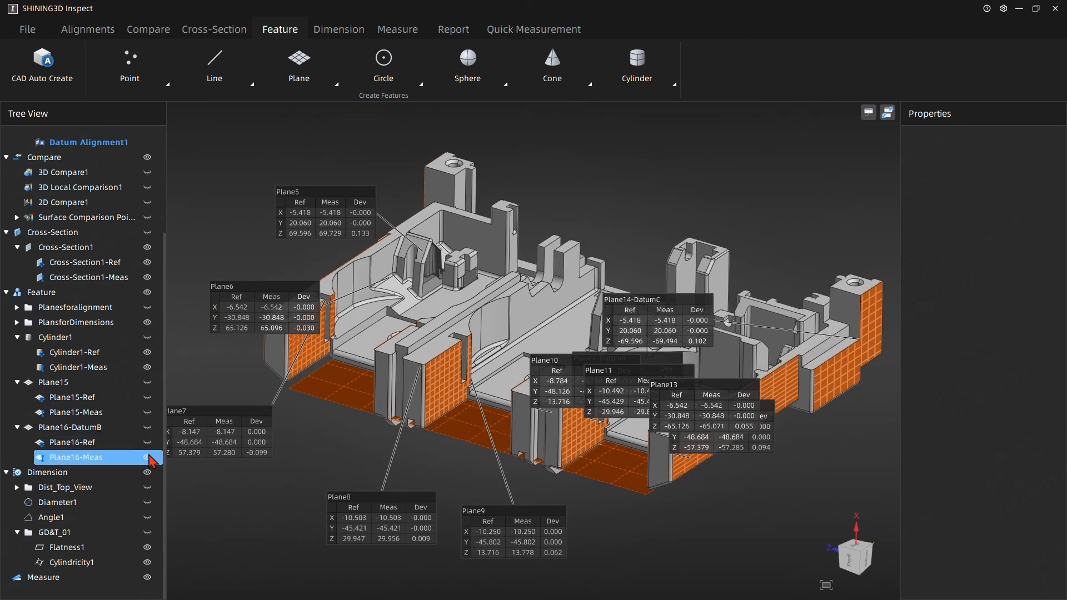
click(148, 323)
middle_drag(335, 426, 332, 412)
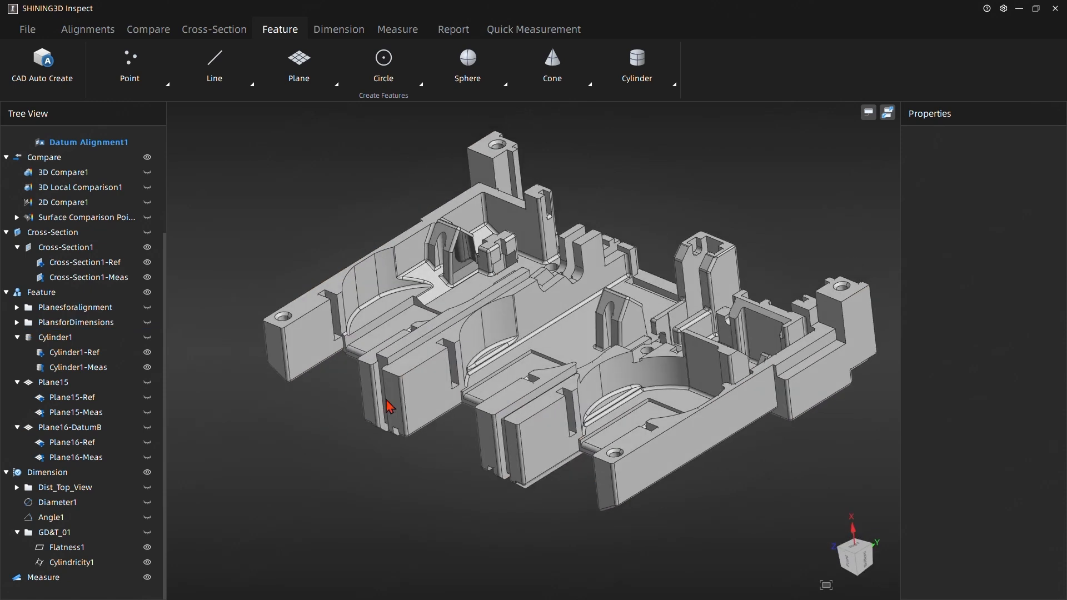
Create a perpendicularity tolerance for Plane16 relative to datum A with a tolerance of 0.5.
click(339, 29)
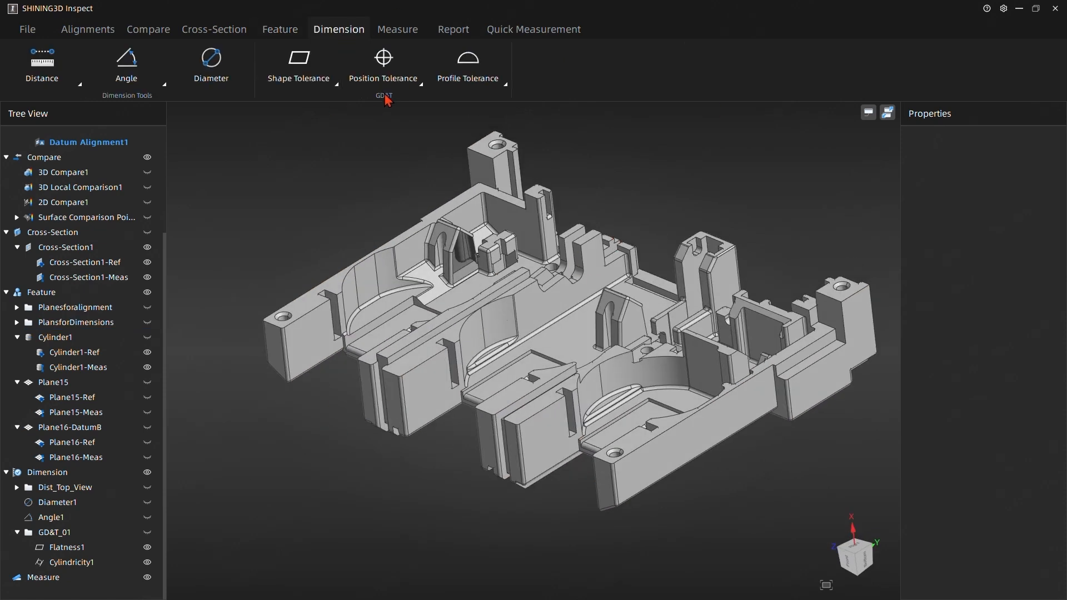
click(420, 88)
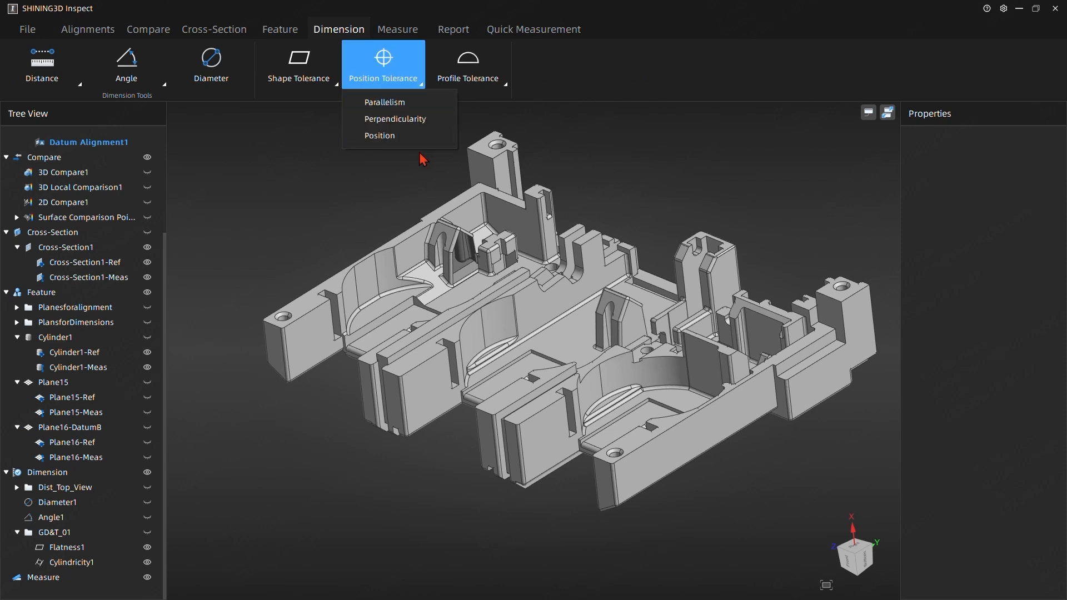
click(413, 121)
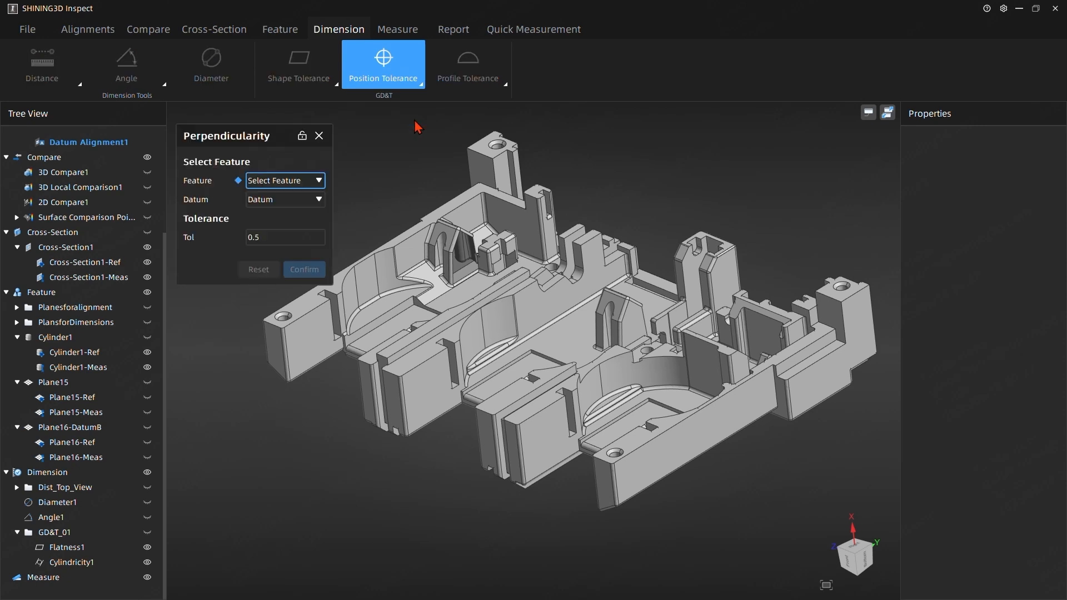
click(301, 187)
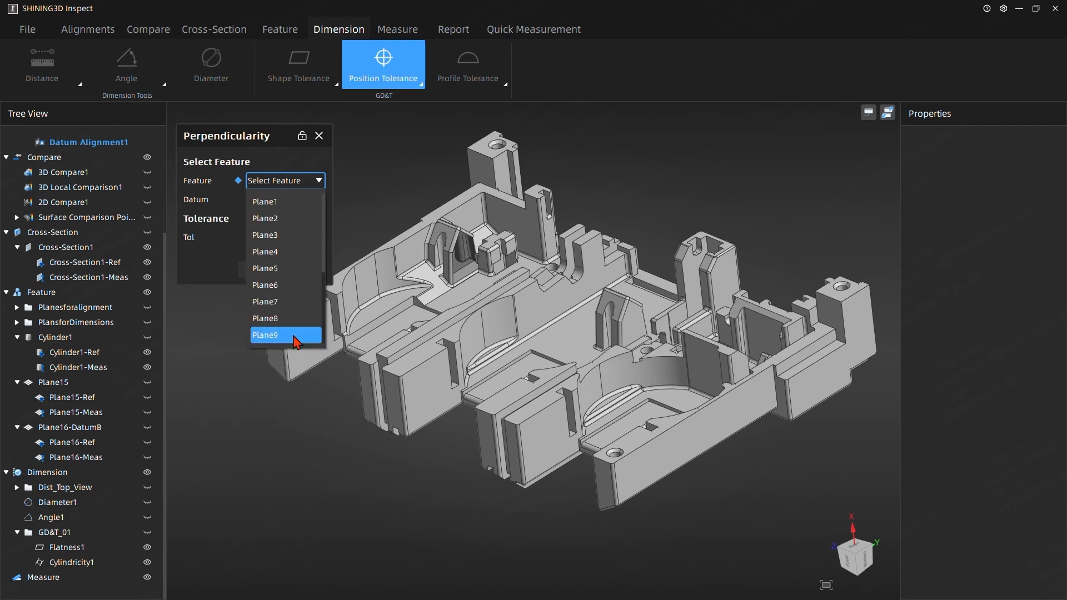
click(287, 340)
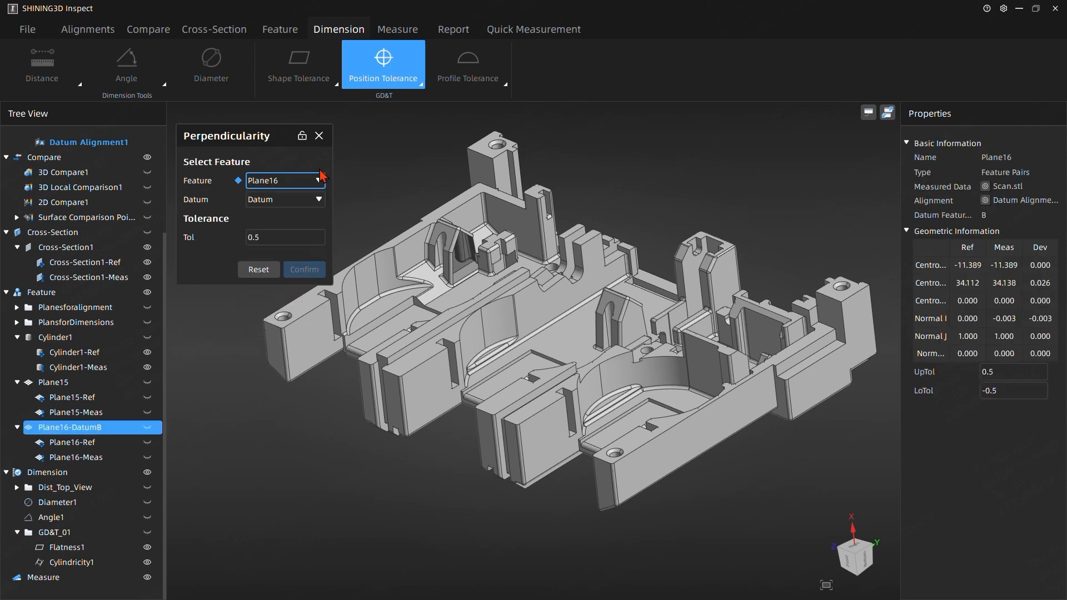
click(288, 200)
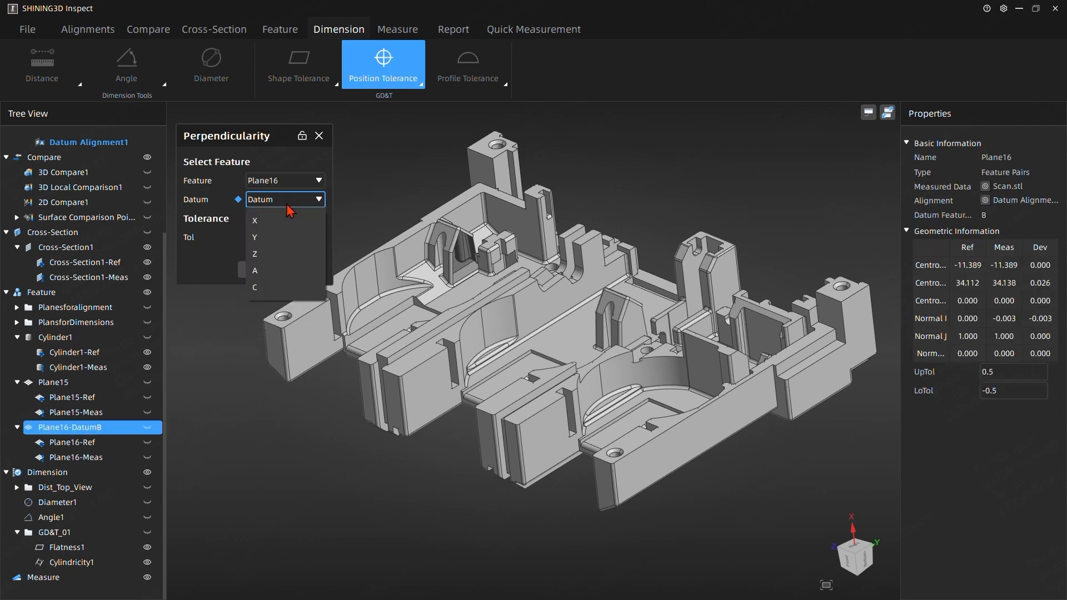
click(266, 277)
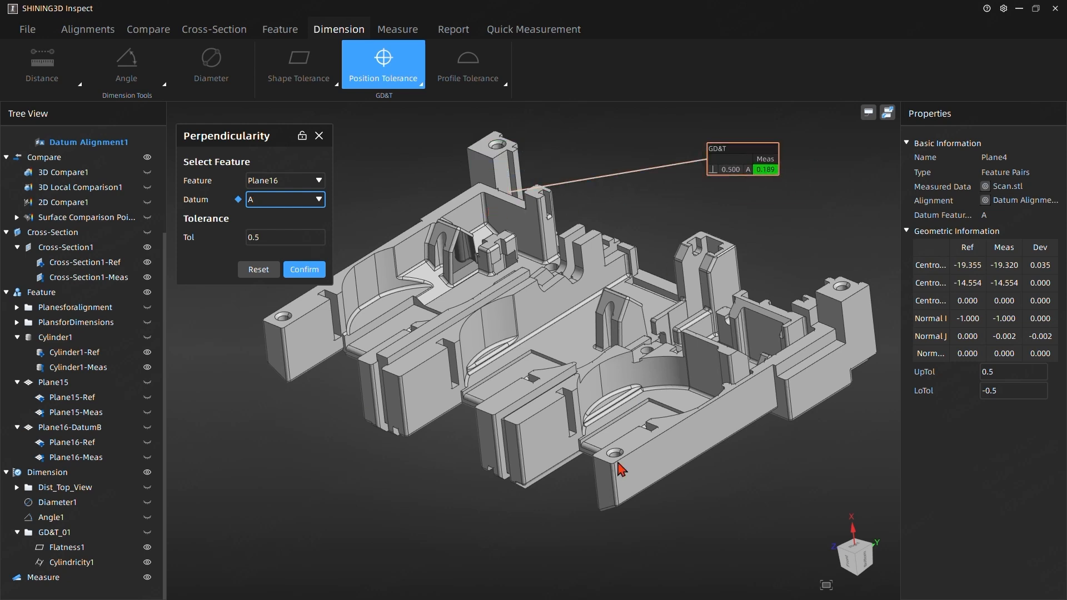
click(300, 274)
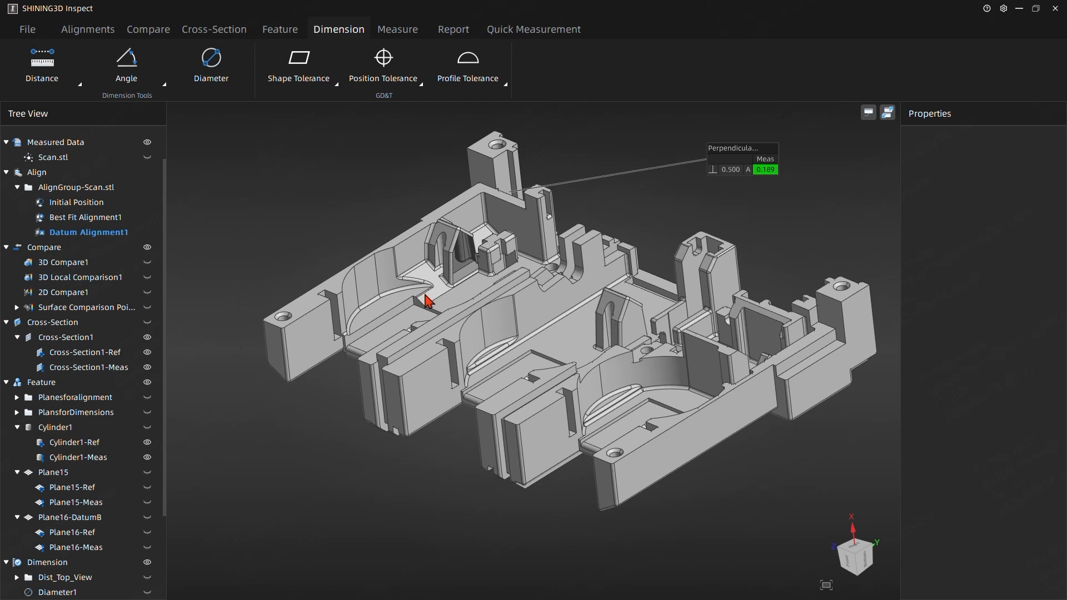
Create a parallelism tolerance for Plane5 relative to datum C with a tolerance of 0.5.
click(422, 86)
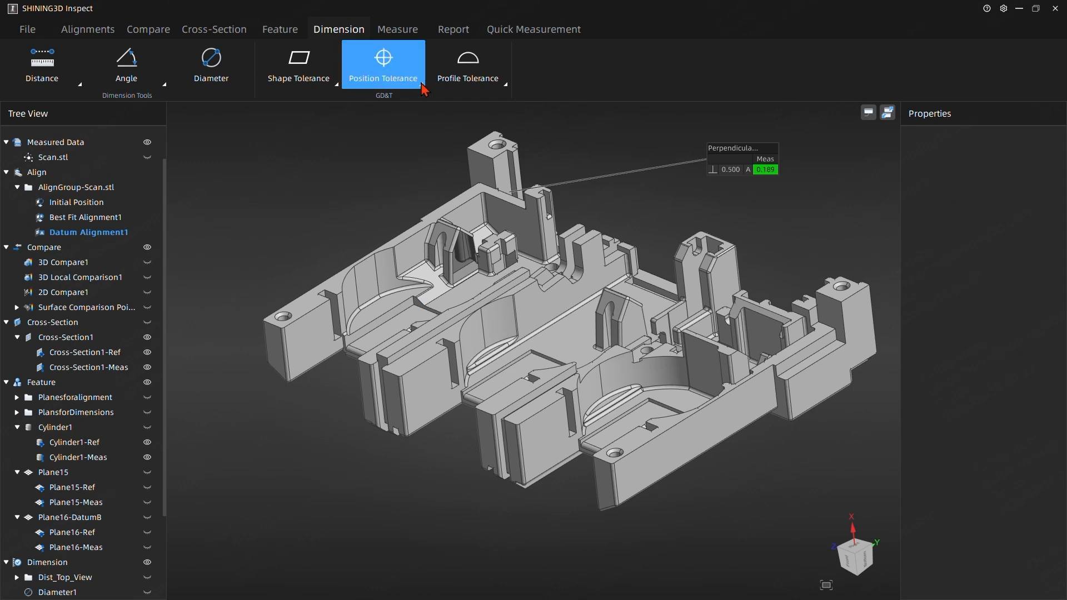
click(423, 87)
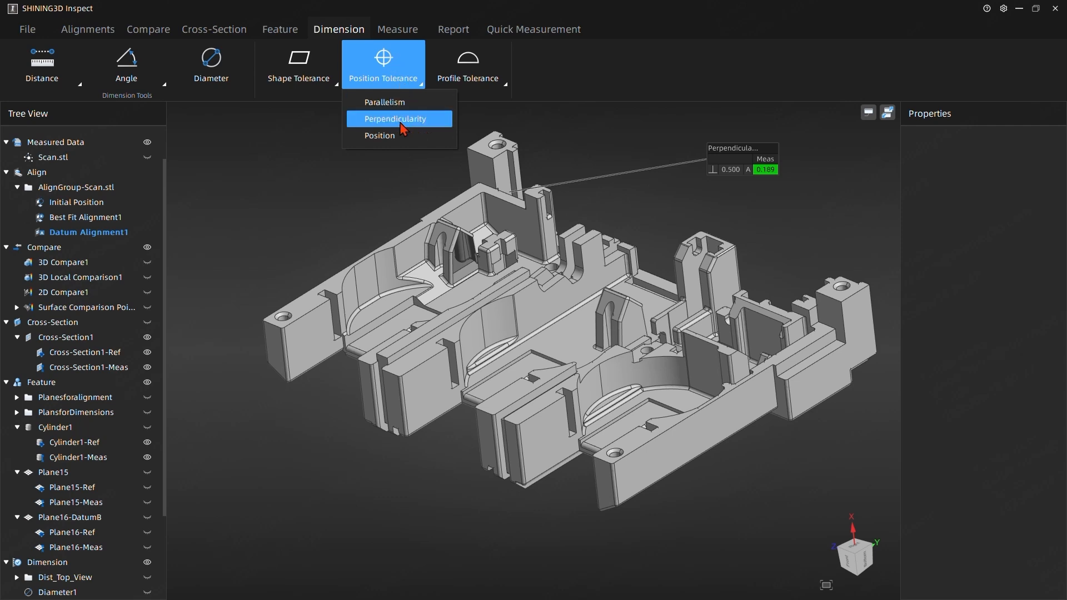
click(383, 102)
mouse_move(341, 254)
middle_down()
mouse_move(372, 304)
mouse_move(477, 303)
mouse_move(334, 266)
middle_up()
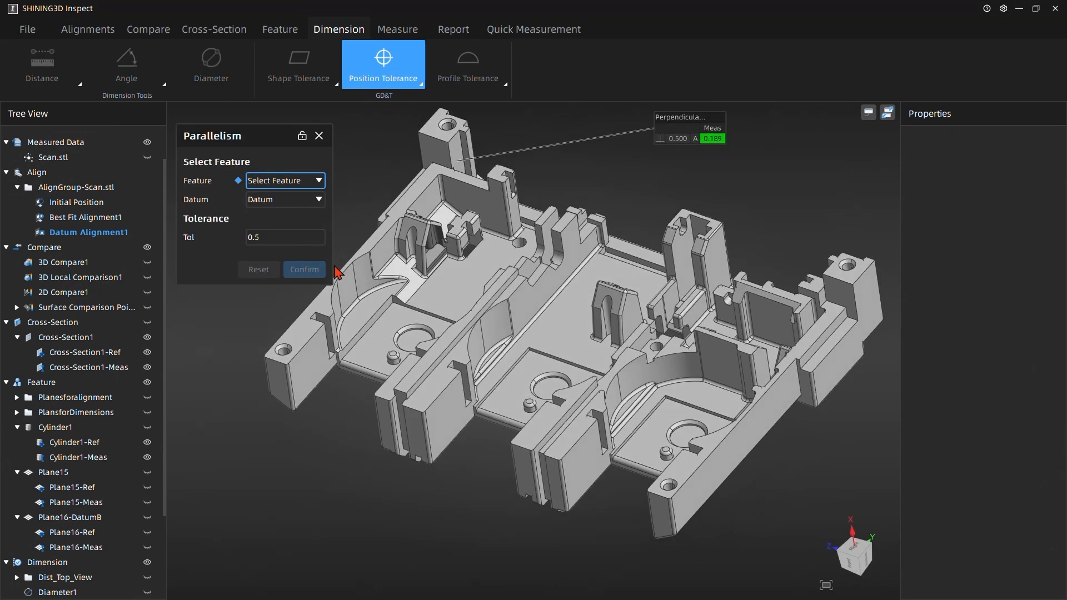
click(300, 194)
click(282, 270)
click(276, 202)
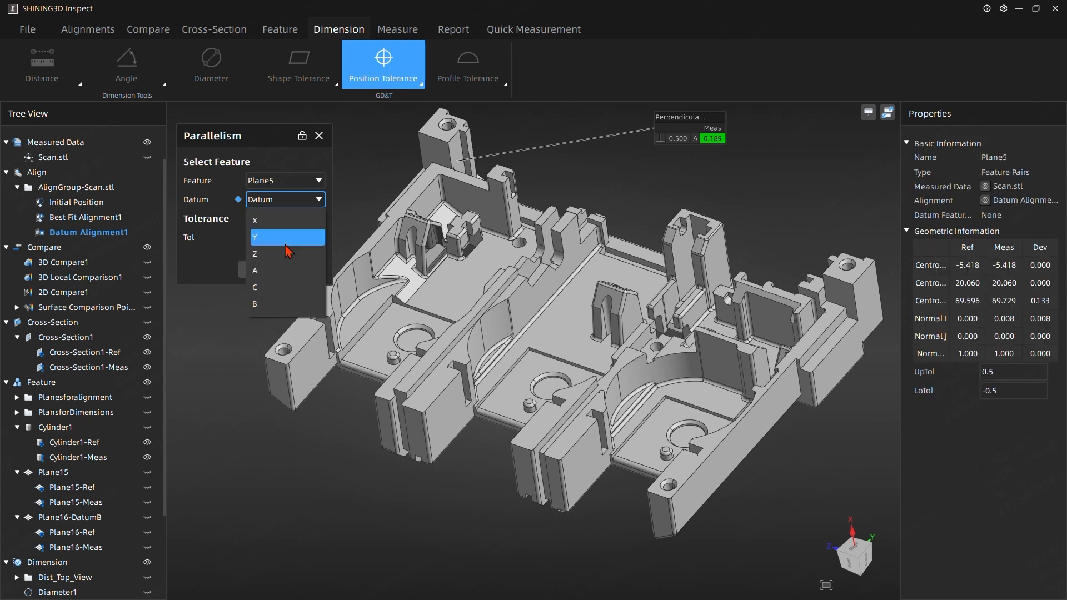
click(273, 288)
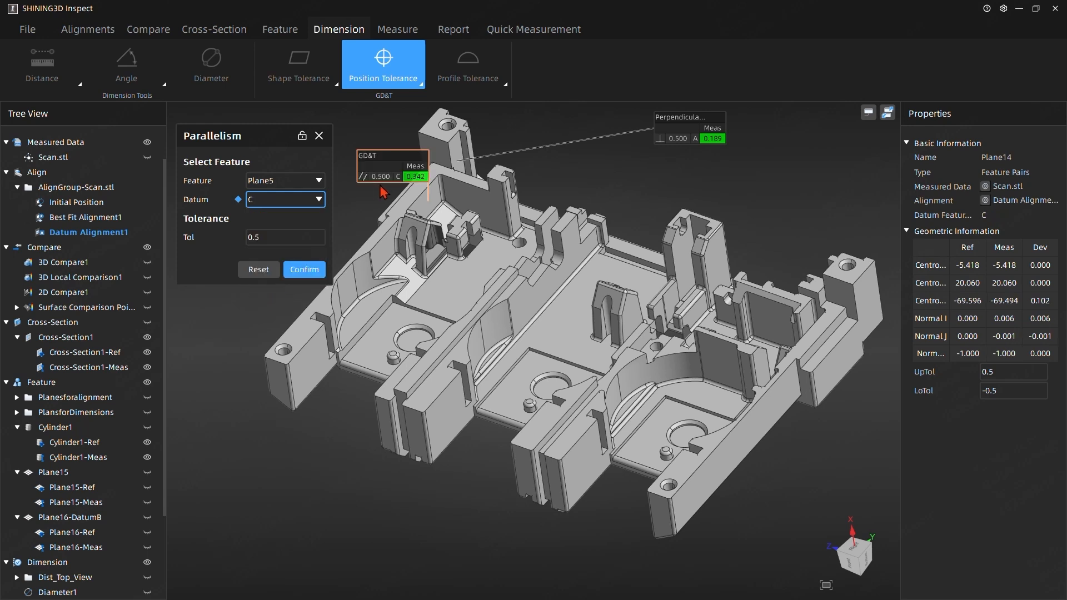
click(307, 272)
Move the perpendicularity and parallelism labels clear of the model, stacked one above the other beside its upper back corner.
middle_drag(520, 355, 558, 345)
drag(393, 205, 326, 160)
drag(700, 156, 276, 204)
drag(338, 165, 296, 261)
drag(297, 210, 283, 156)
drag(276, 259, 276, 198)
Start a position tolerance on Cylinder1 with a 0.5 tolerance and a cylindrical zone.
click(390, 137)
click(393, 78)
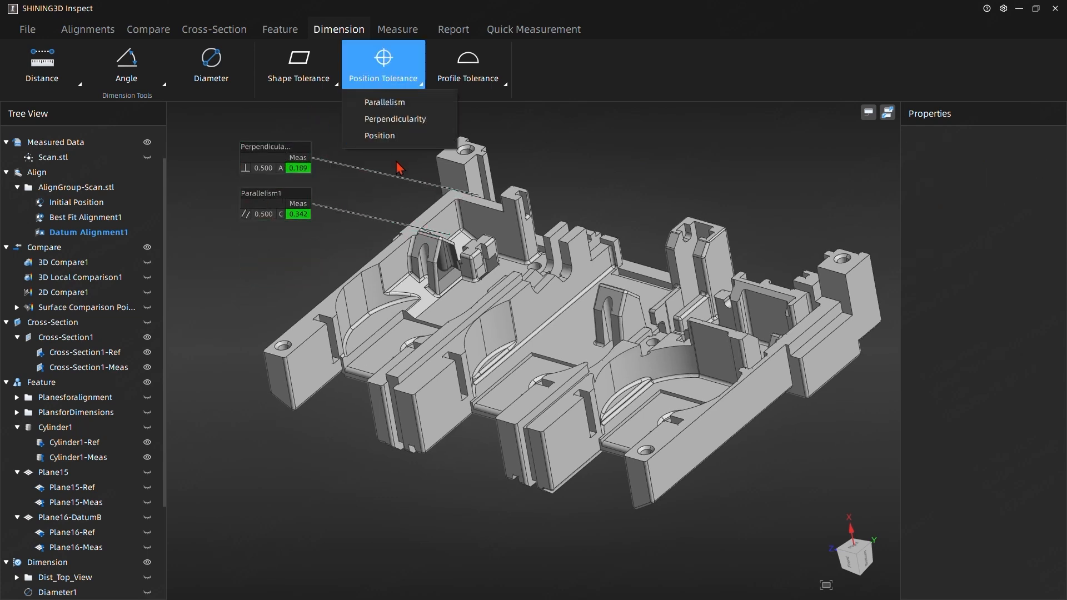
click(388, 138)
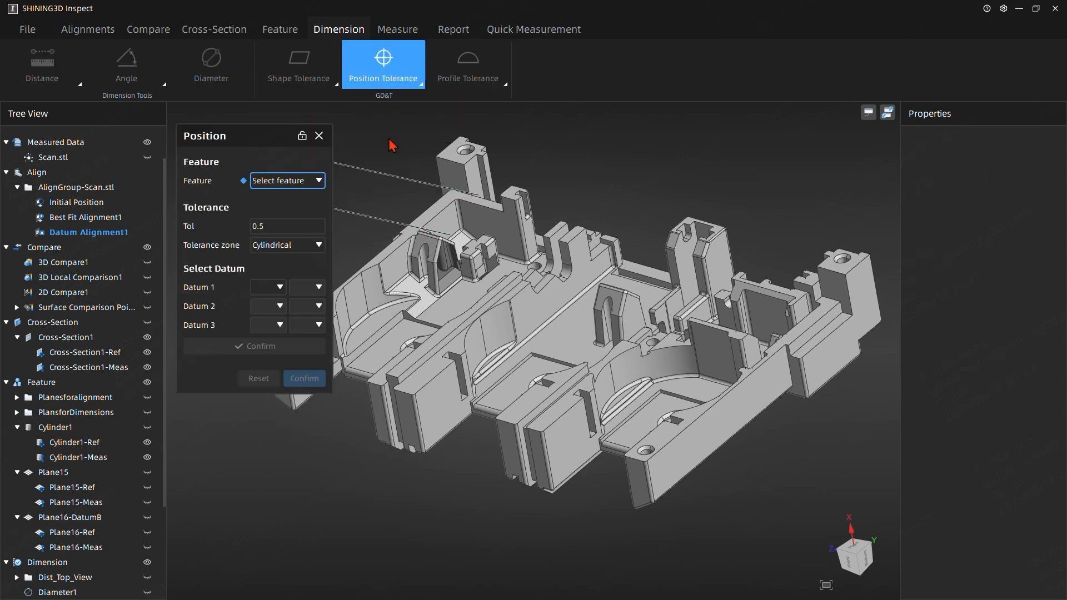
click(288, 187)
click(284, 207)
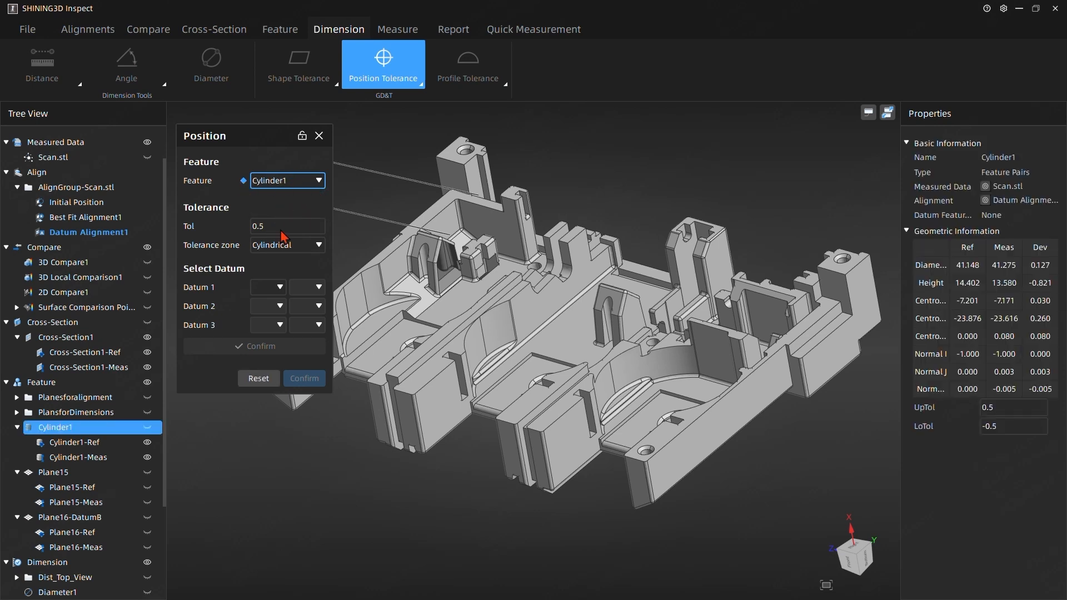
Reference the position tolerance to datums A, B and C in that order and create it with its label below the model.
click(278, 293)
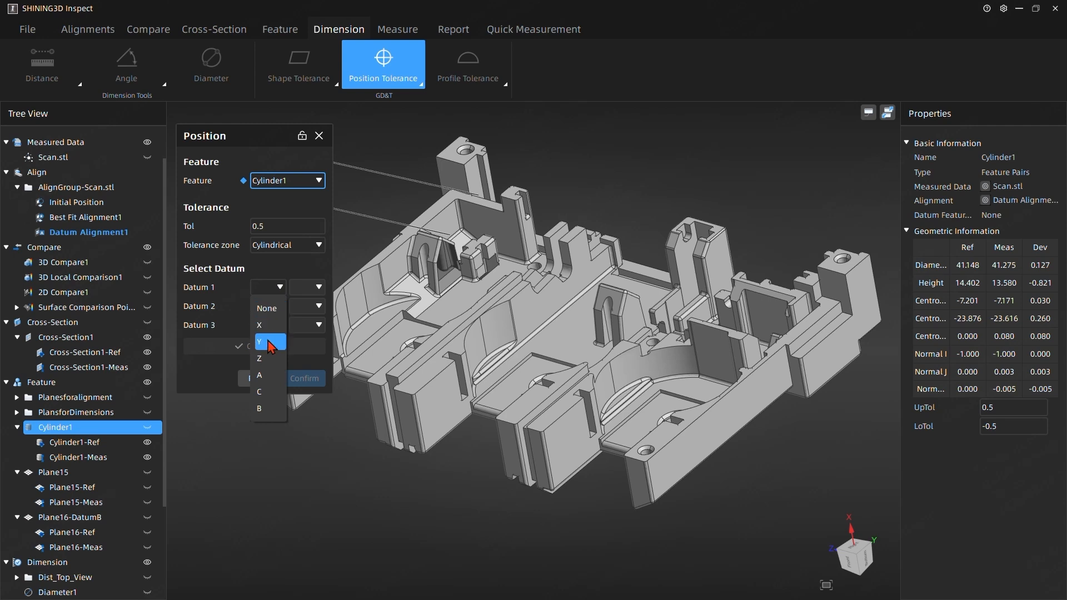
click(268, 377)
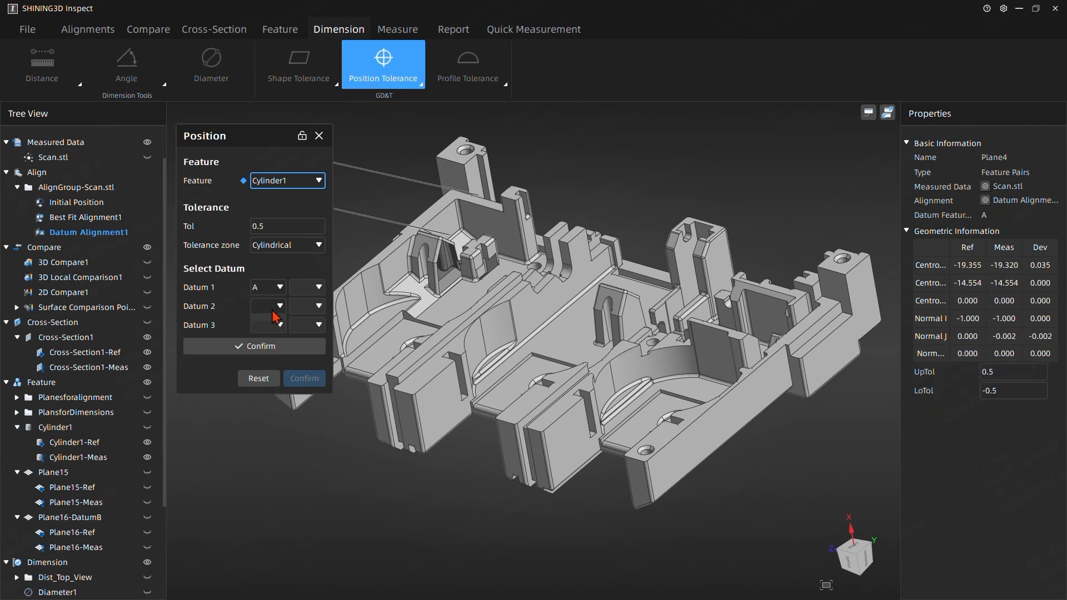
click(273, 306)
click(265, 414)
click(269, 326)
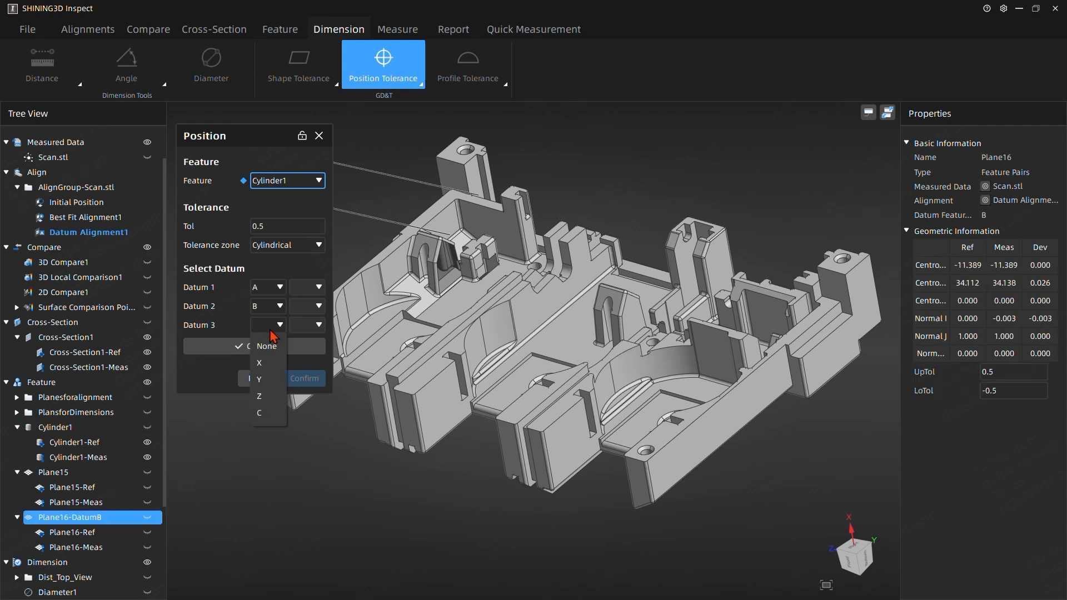
click(267, 408)
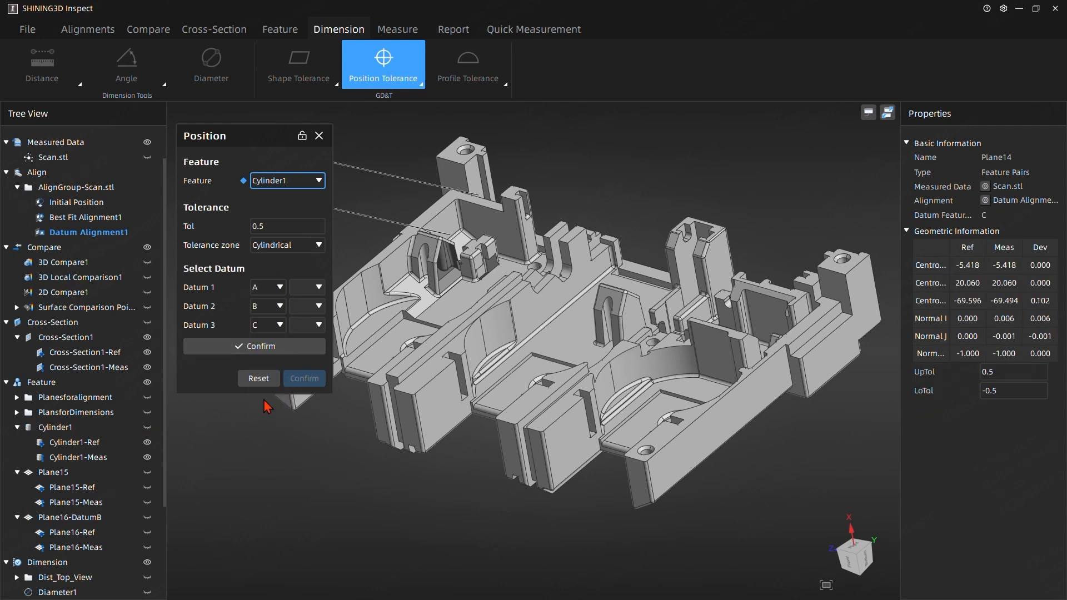
click(254, 347)
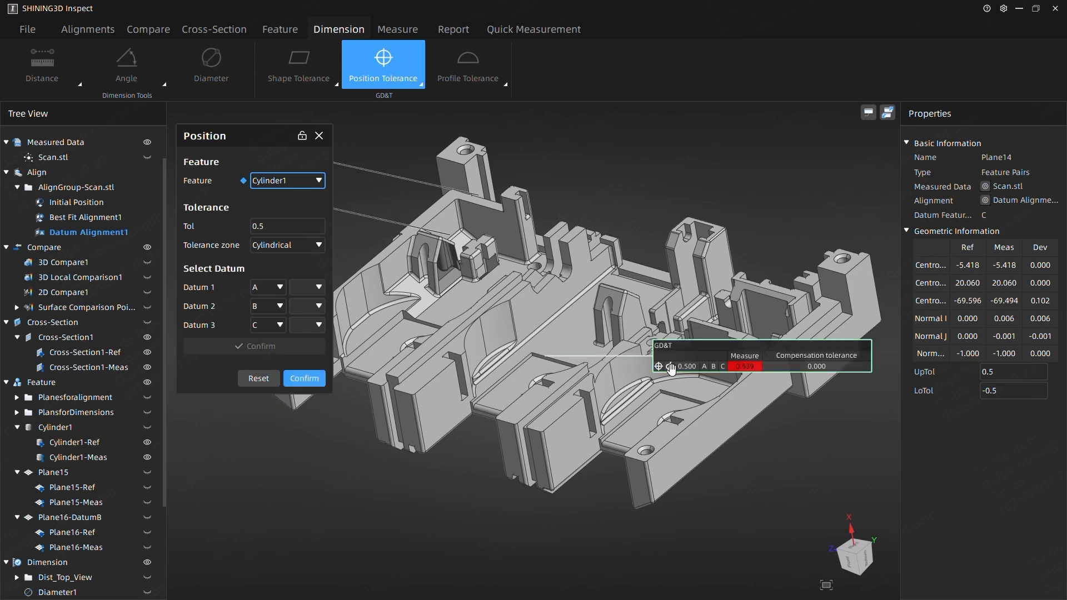
drag(682, 365, 351, 500)
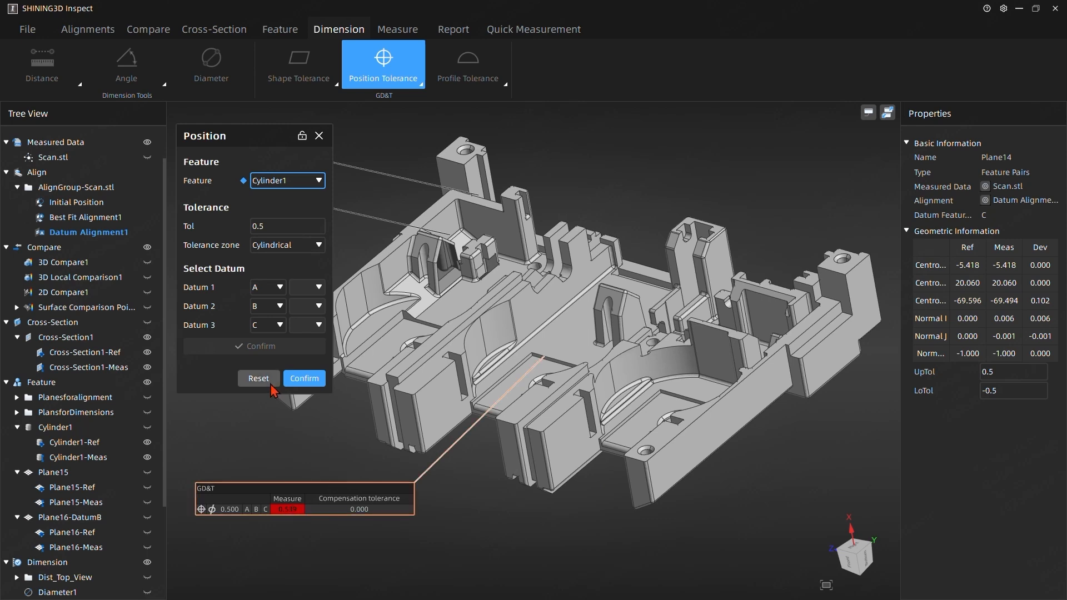
click(305, 378)
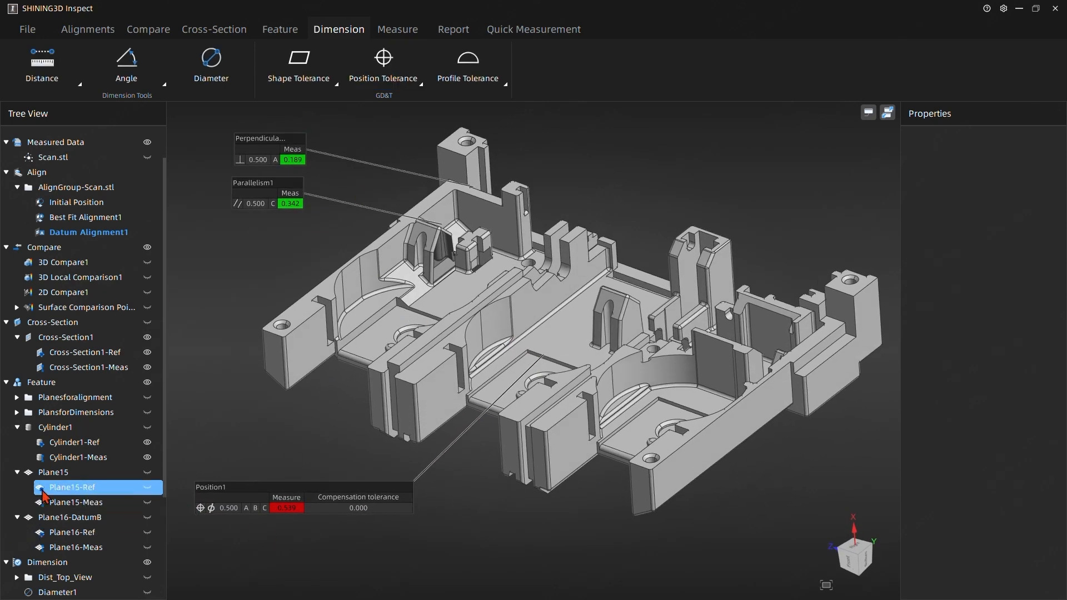
Group the Perpendicularity1, Parallelism1 and Position1 tolerances in the tree.
scroll(61, 406, down, 3)
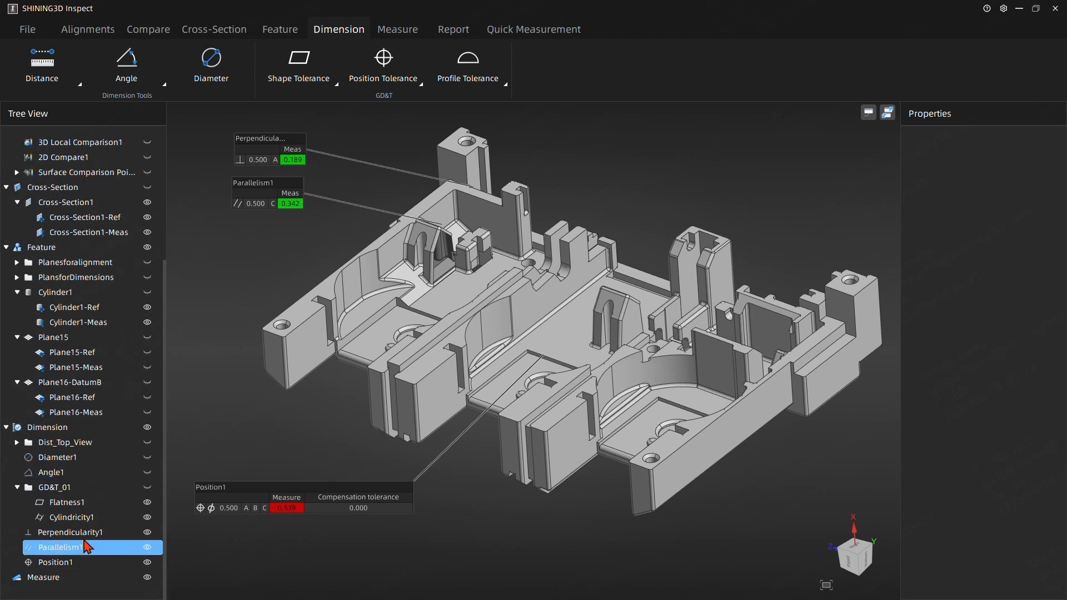
click(56, 563)
shift+click(81, 533)
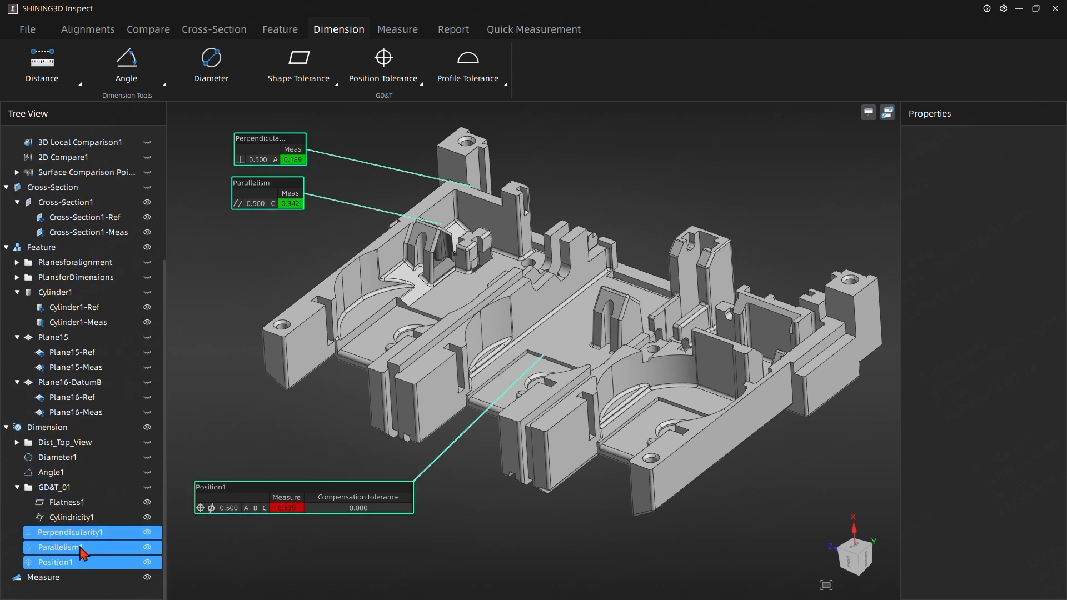
right_click(81, 534)
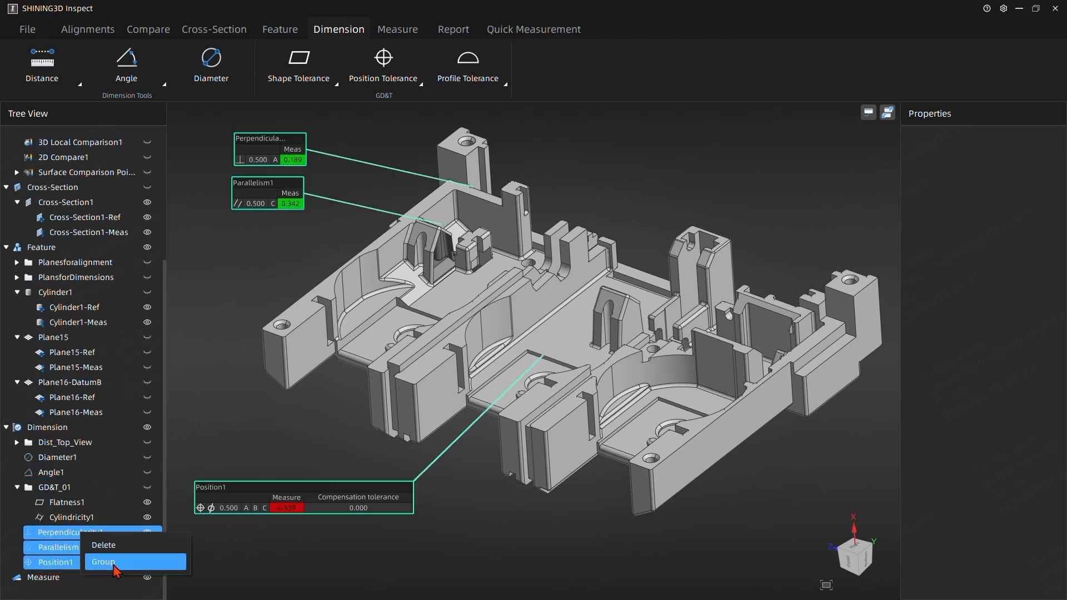
click(114, 563)
Add the new group of perpendicularity, parallelism and position tolerances to the report.
click(80, 538)
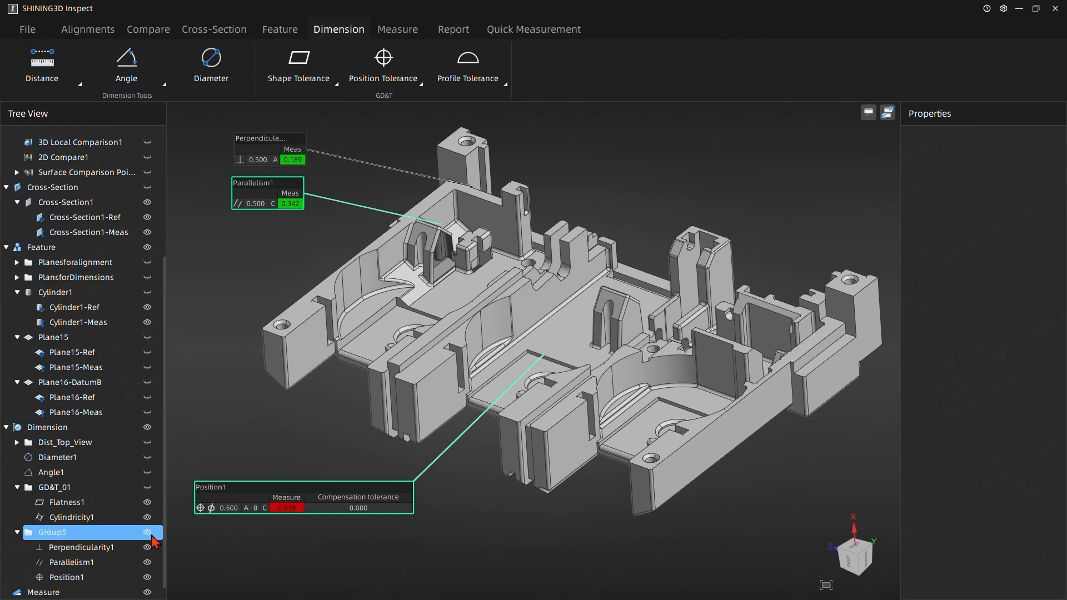
click(76, 535)
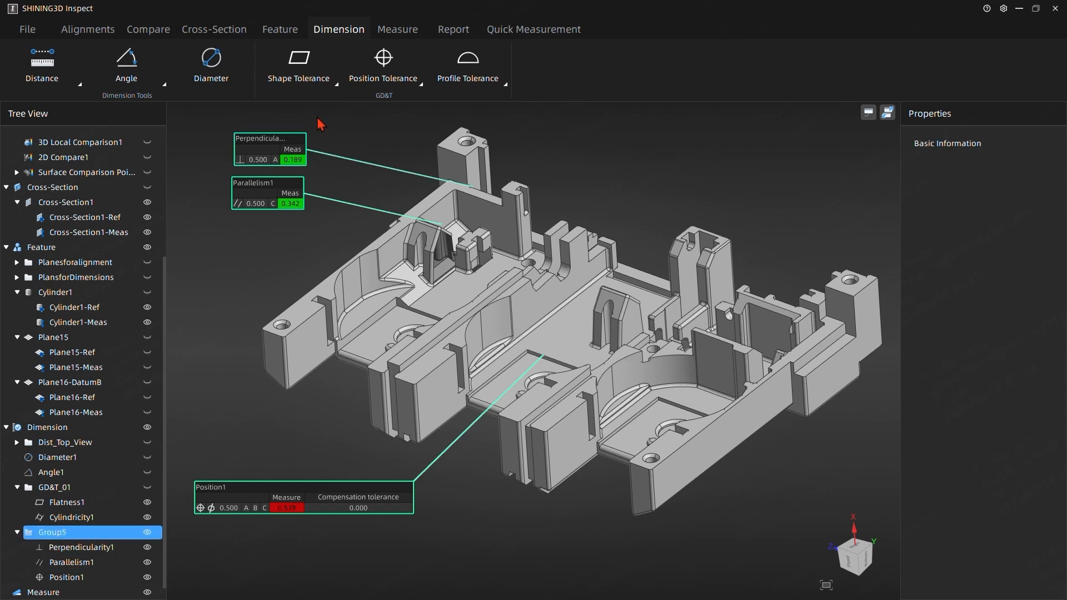
click(448, 34)
click(63, 85)
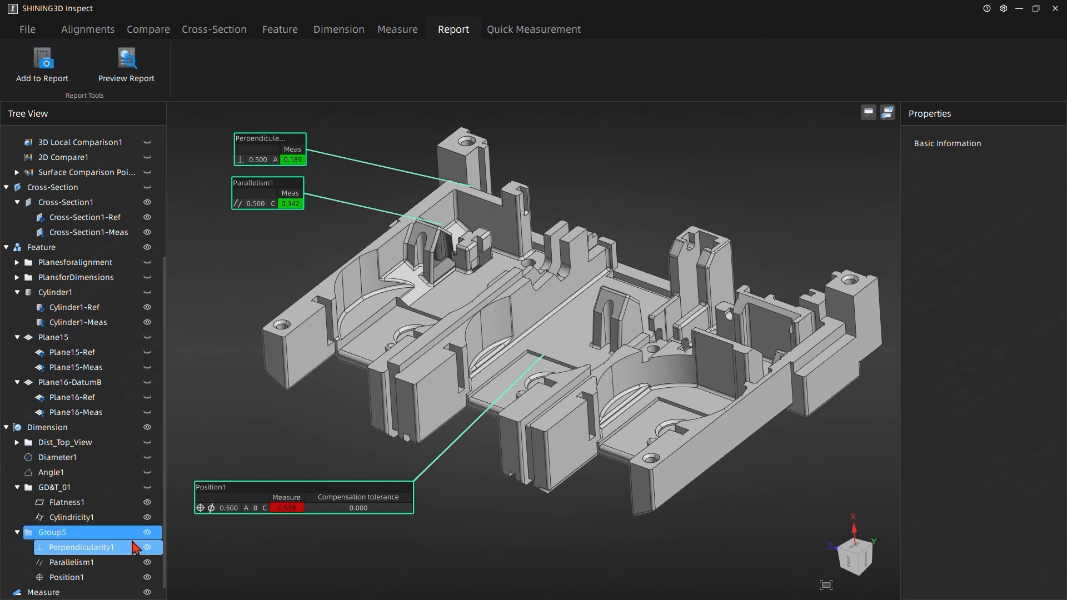
Rename the new tolerance group as GD&T_02 and hide it from the model view.
double_click(81, 535)
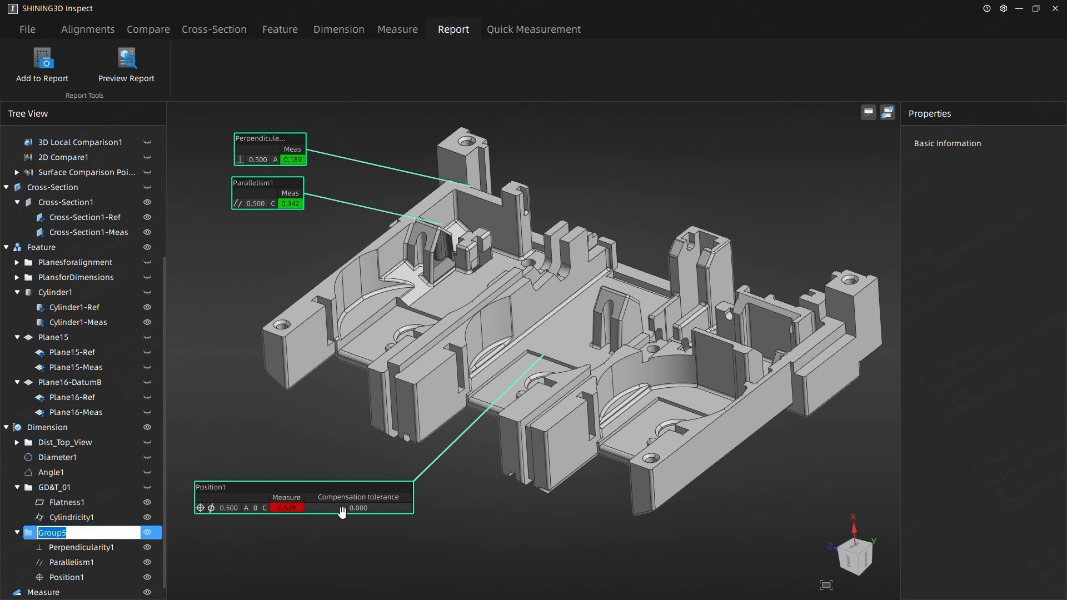
text(GD&T_02)
key(Return)
click(147, 533)
drag(265, 415, 459, 384)
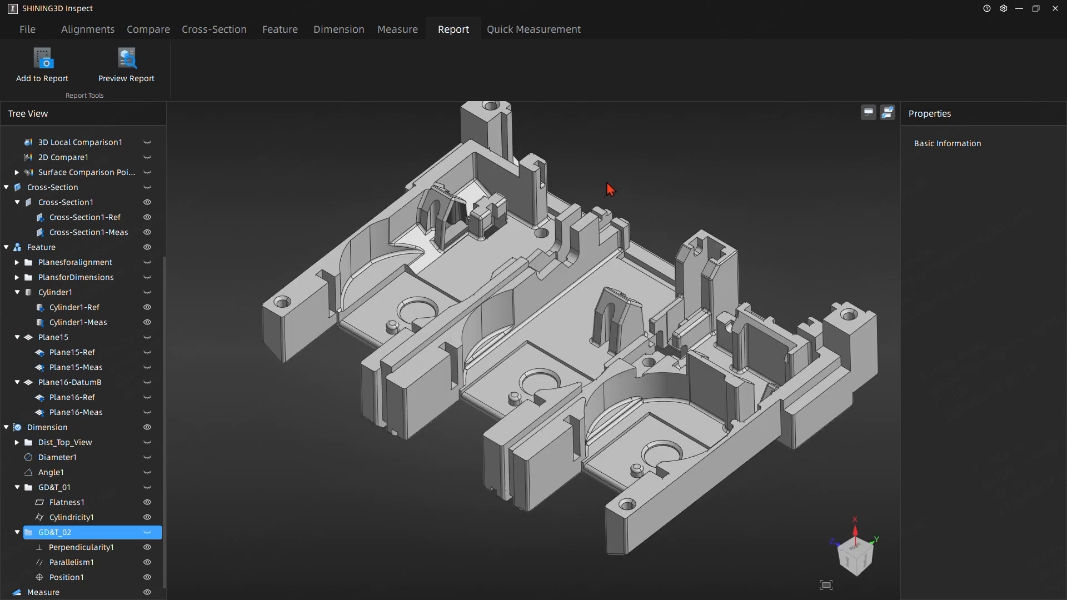
mouse_move(519, 242)
mouse_down()
mouse_move(529, 195)
mouse_move(512, 225)
mouse_up()
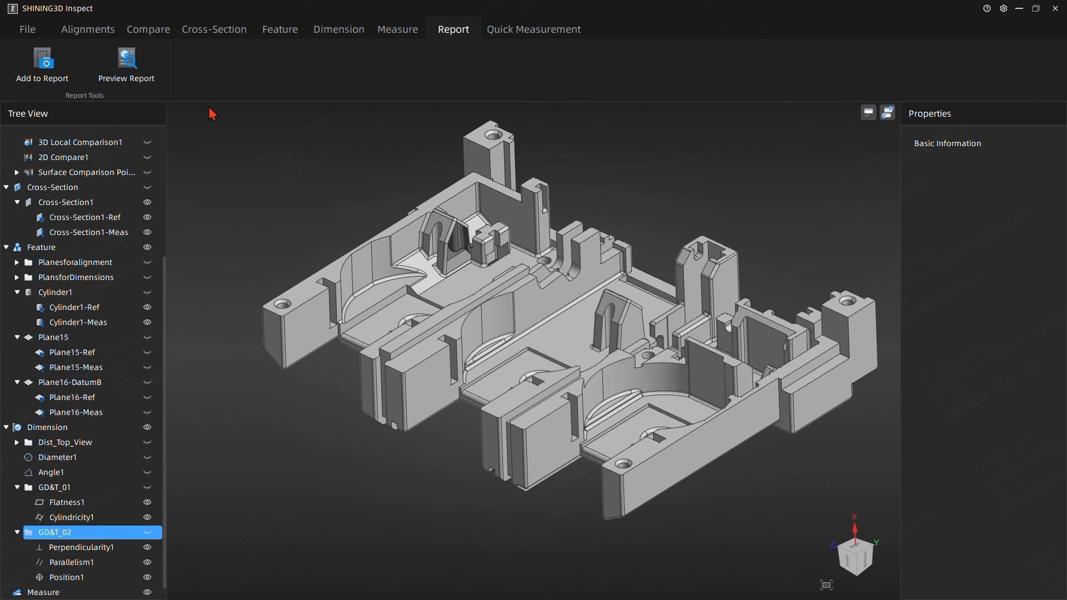
drag(210, 109, 267, 159)
middle_drag(279, 149, 283, 134)
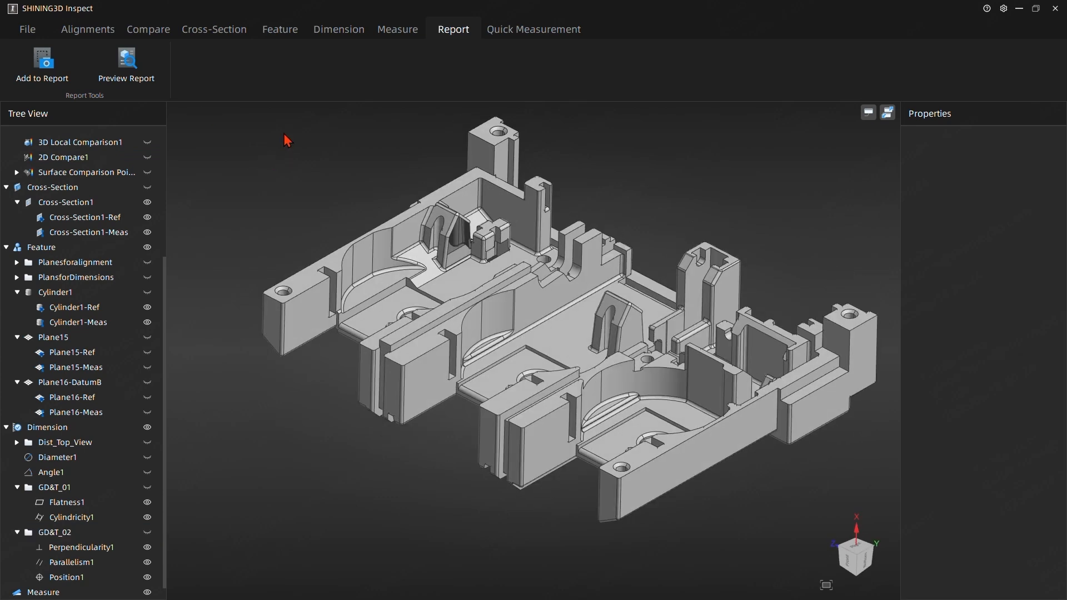
click(295, 37)
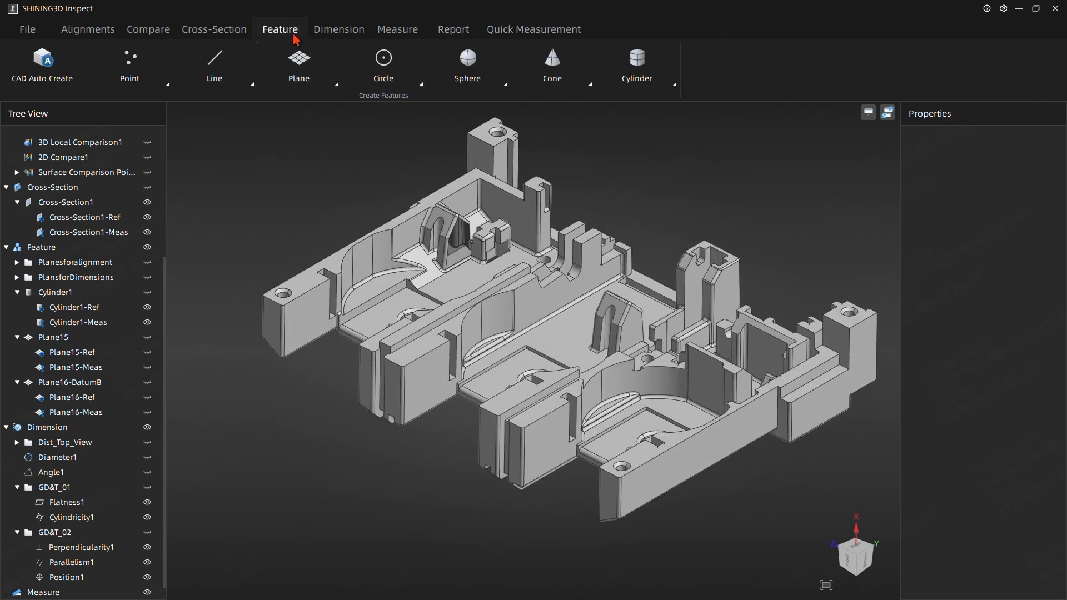
click(71, 189)
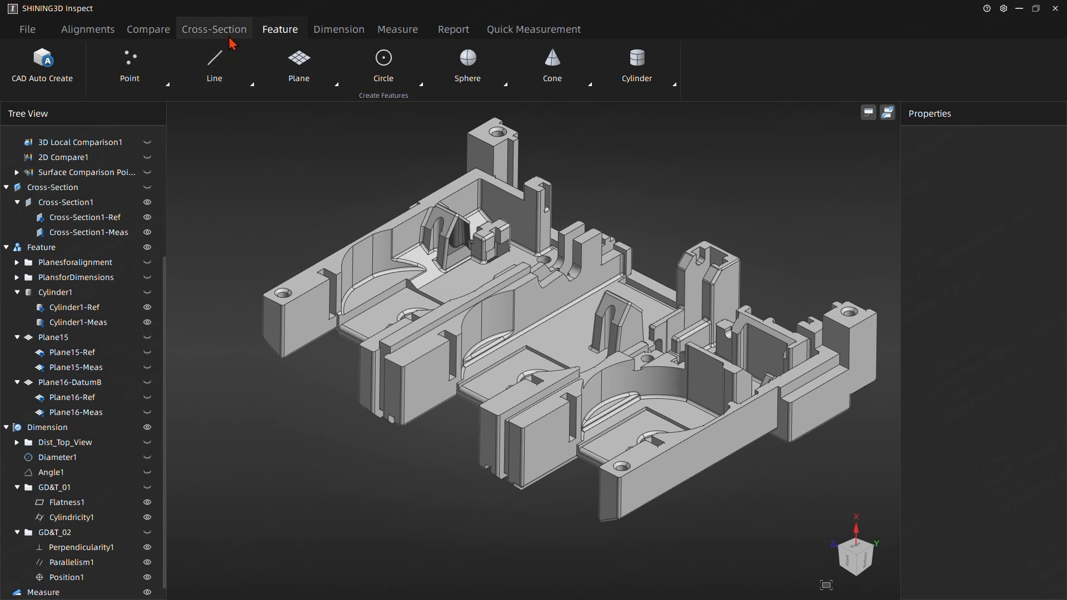
right_drag(273, 172, 291, 141)
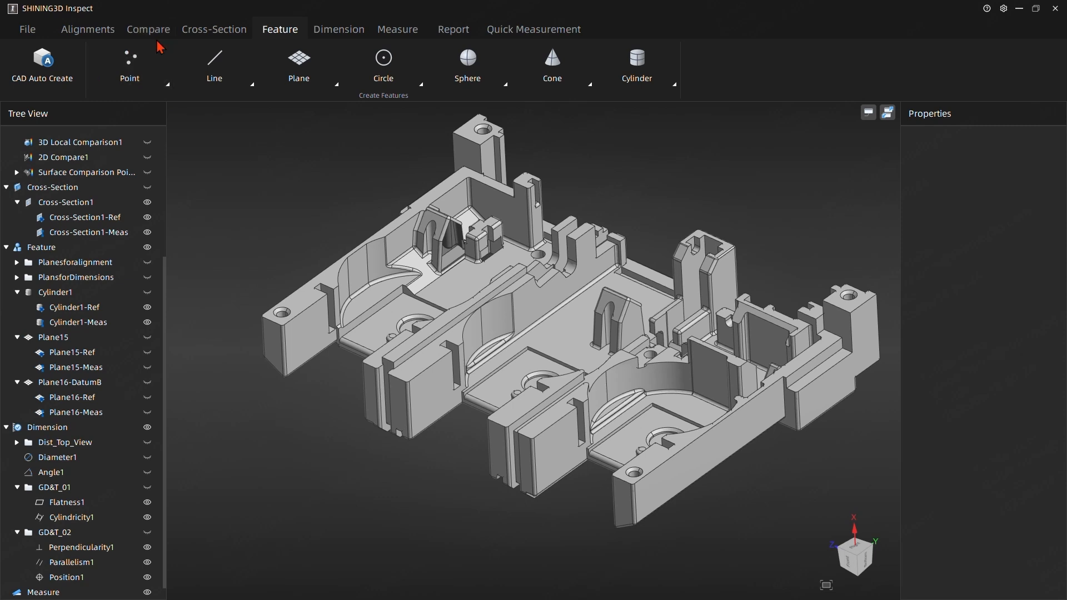
click(231, 83)
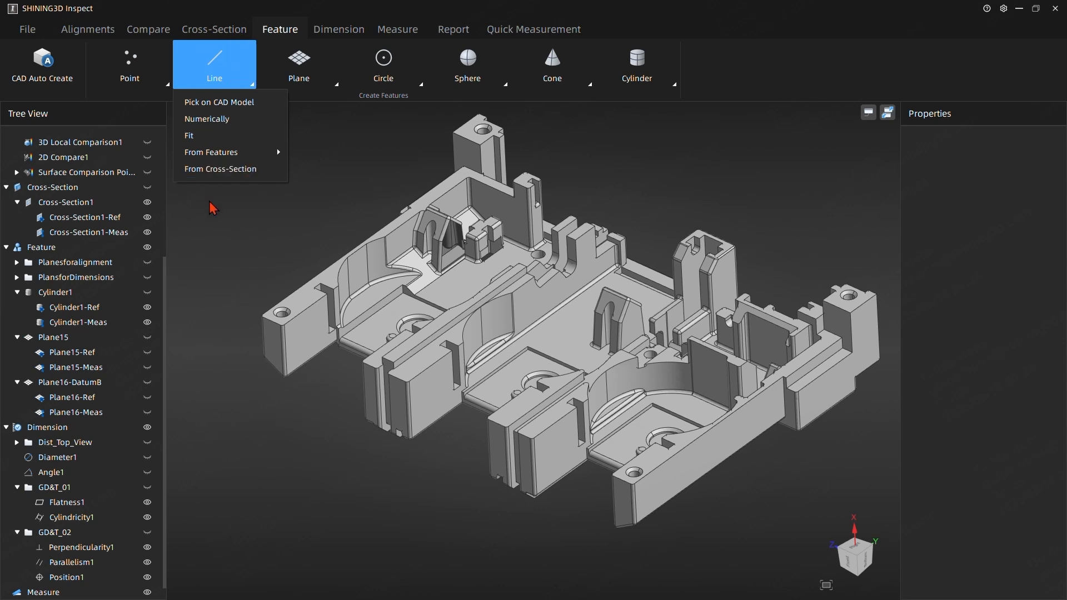
click(229, 169)
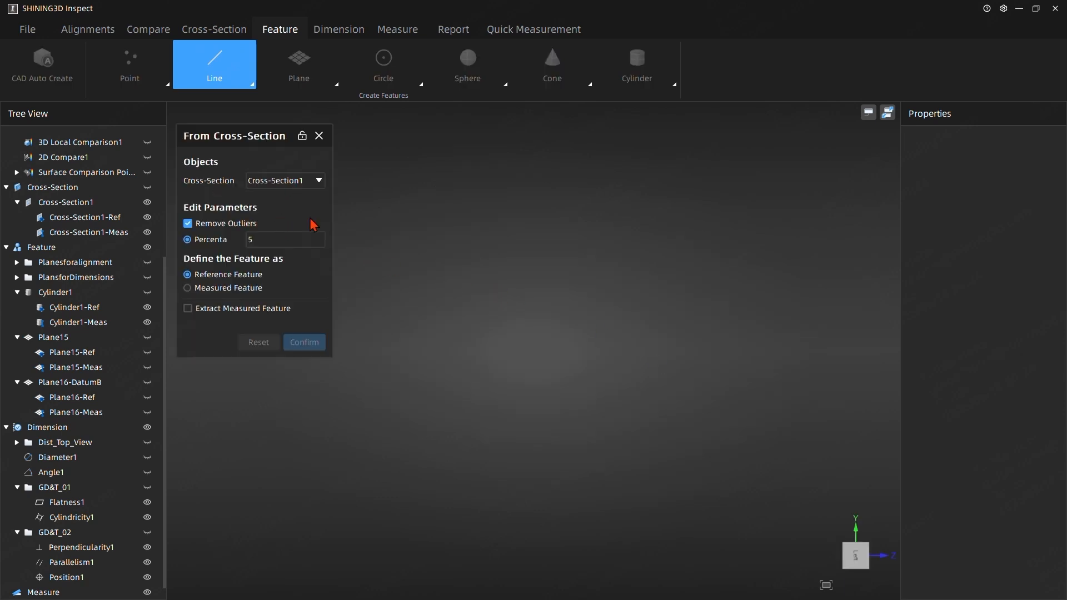
click(202, 308)
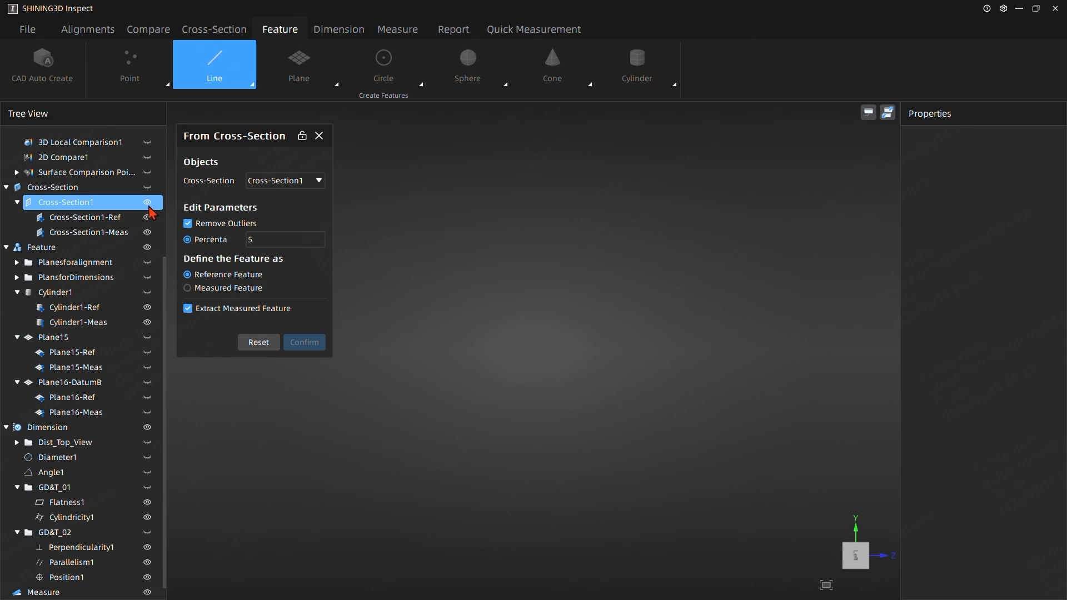
click(93, 207)
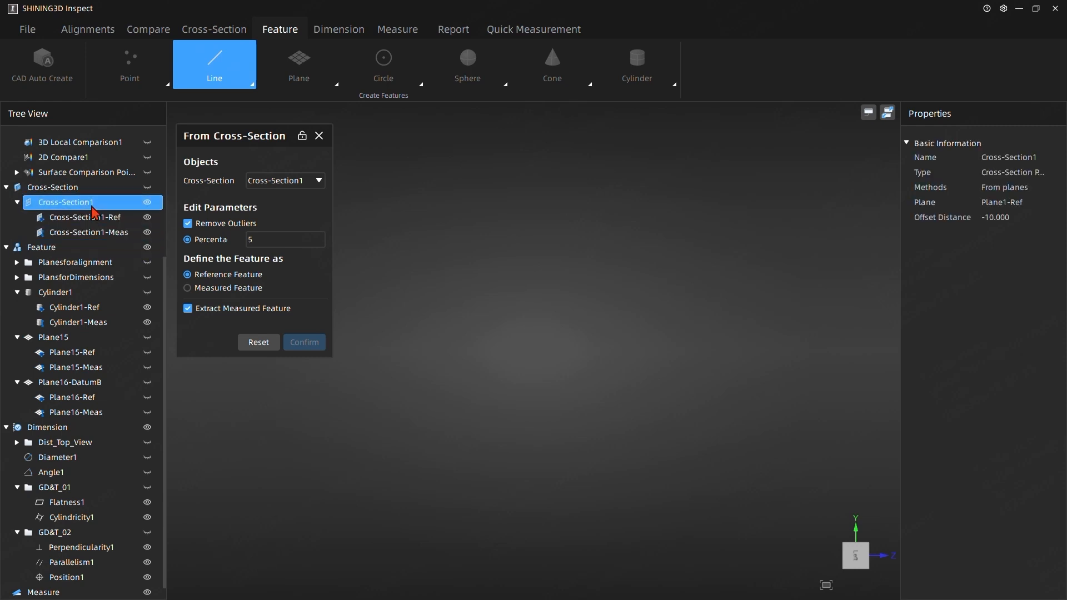
click(258, 342)
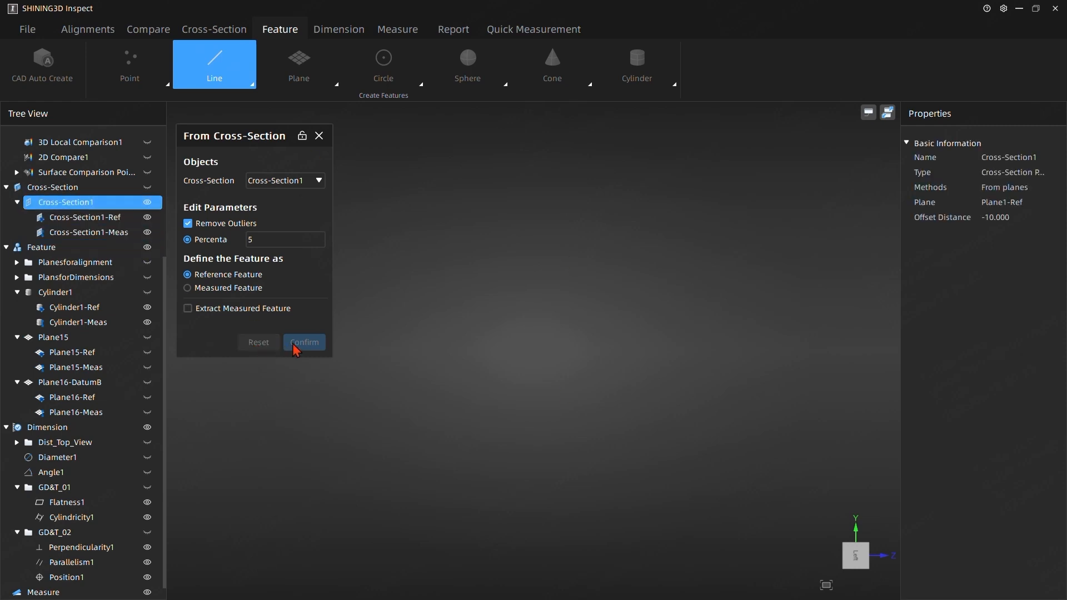
click(320, 136)
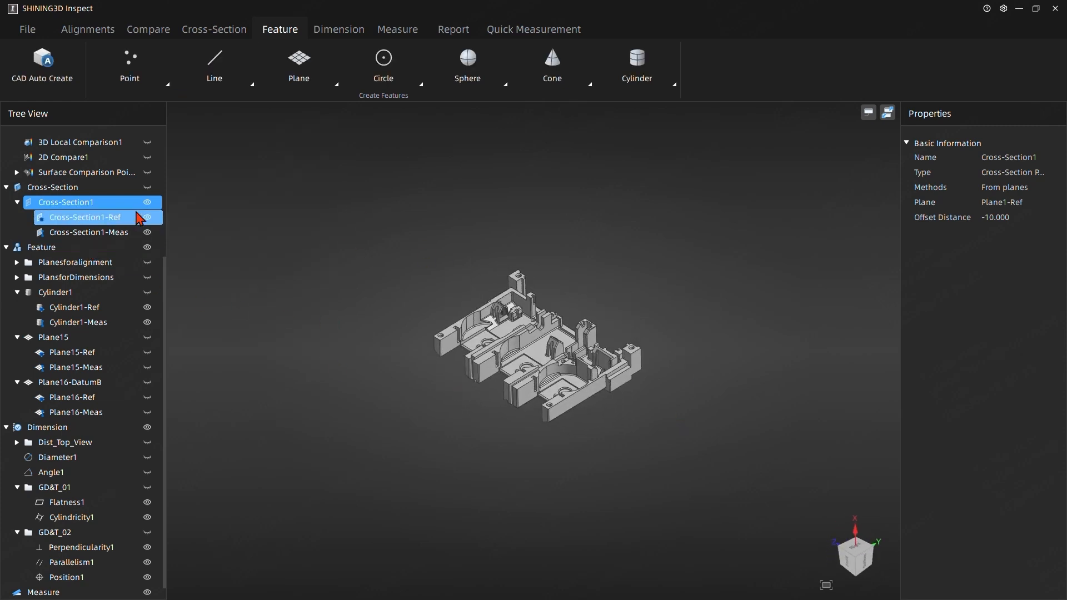
Collapse the Cross-Section1 entry in the tree.
click(18, 202)
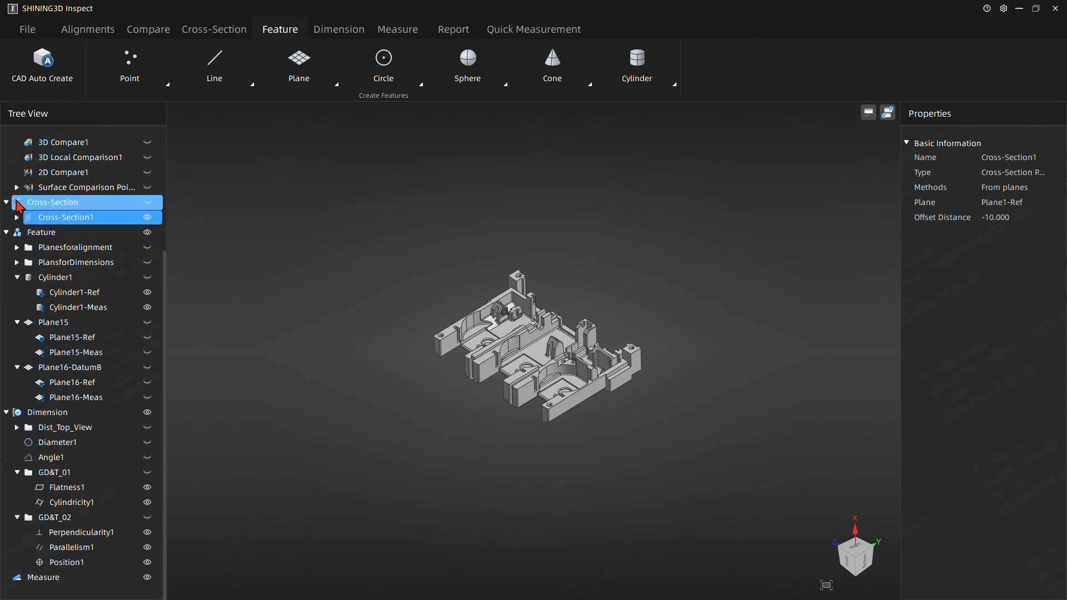
Show the Cross-Section group on the model.
click(146, 202)
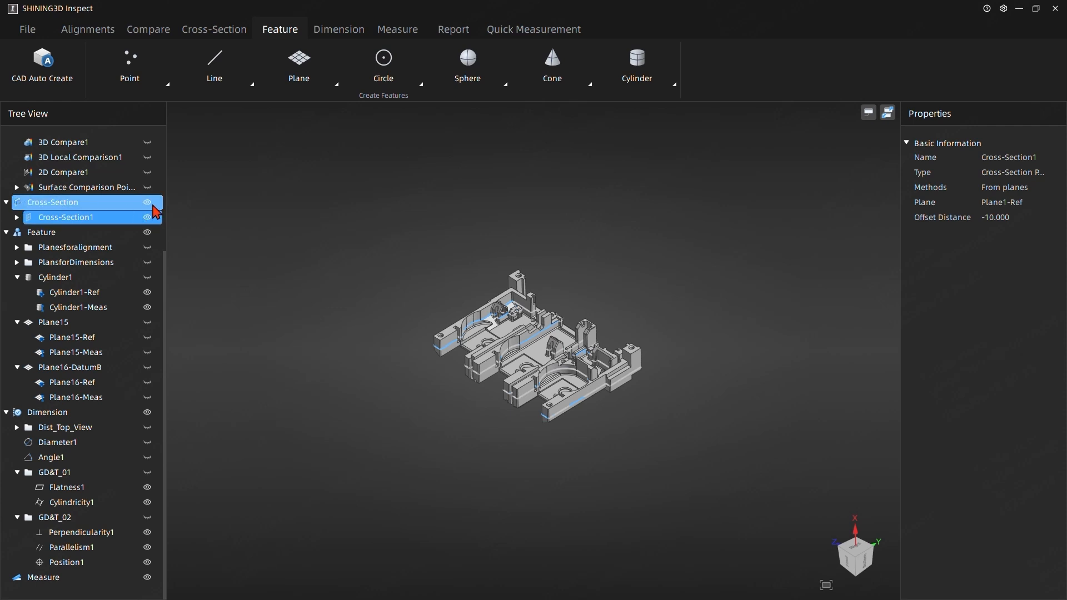
click(411, 268)
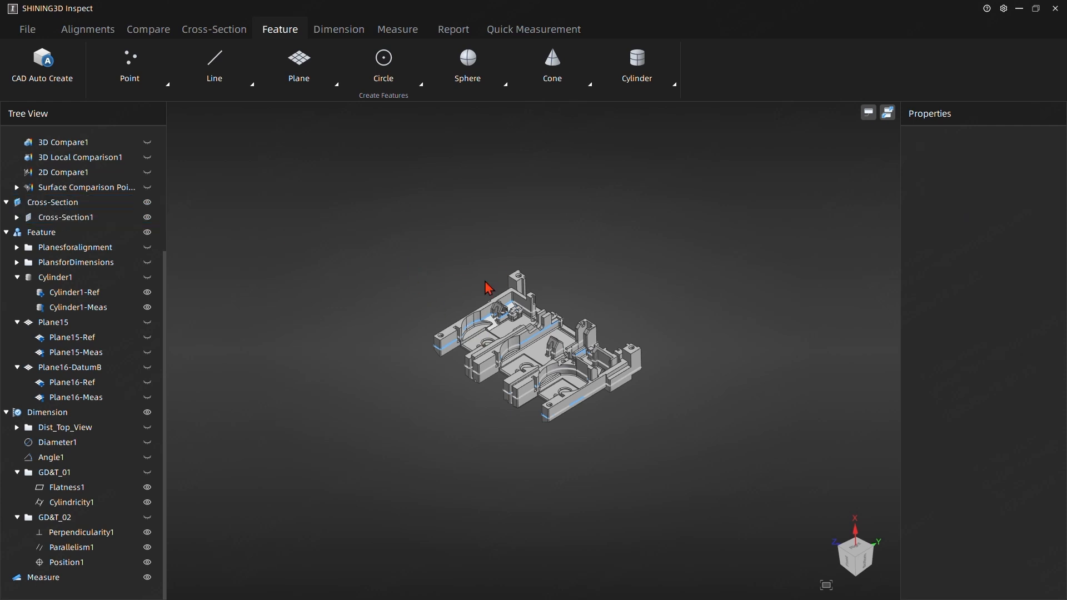
drag(502, 236, 485, 293)
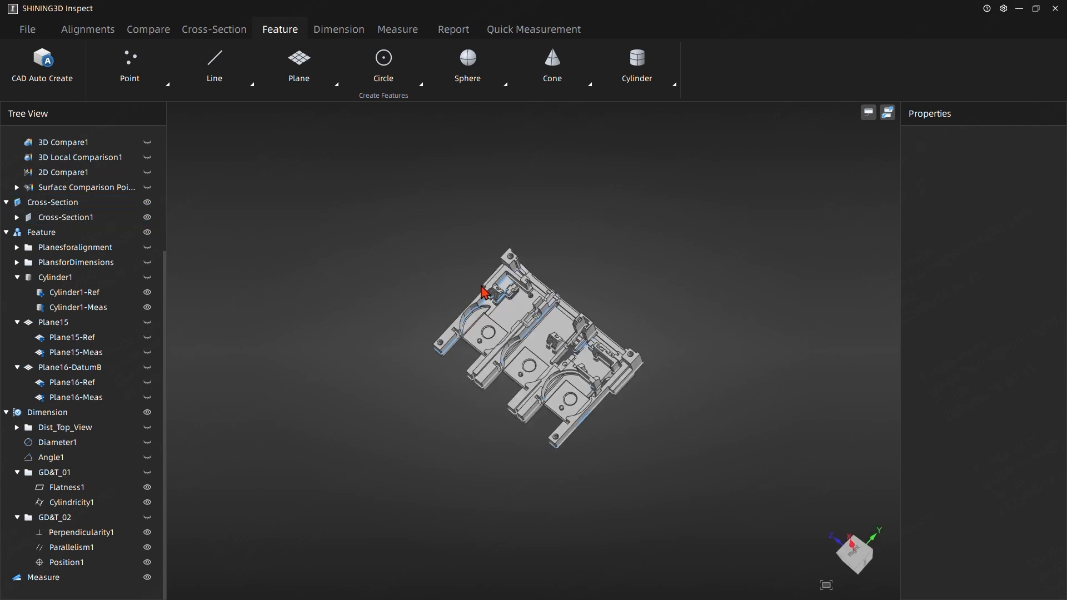
Create a 2D line from Cross-Section1 on the right edge of the third profile's lower block, with Extract Measured Feature enabled.
click(219, 81)
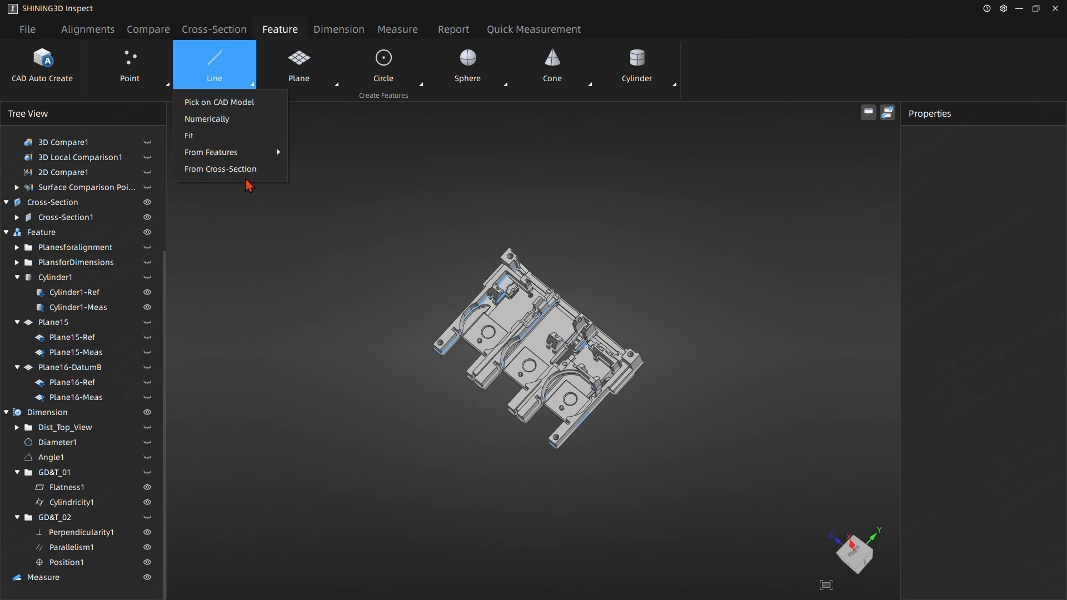
click(221, 177)
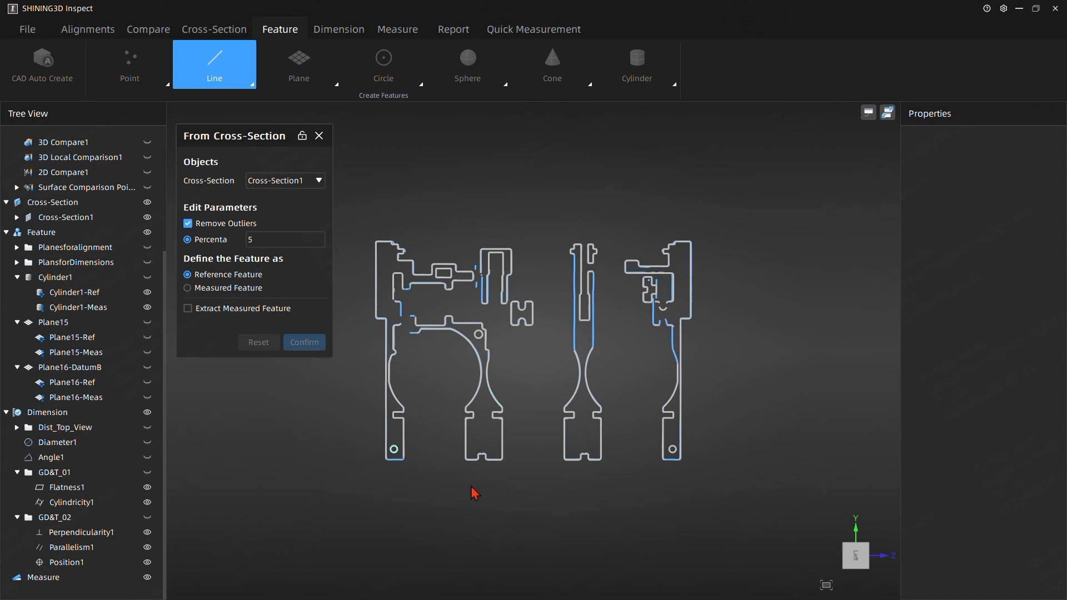
click(601, 439)
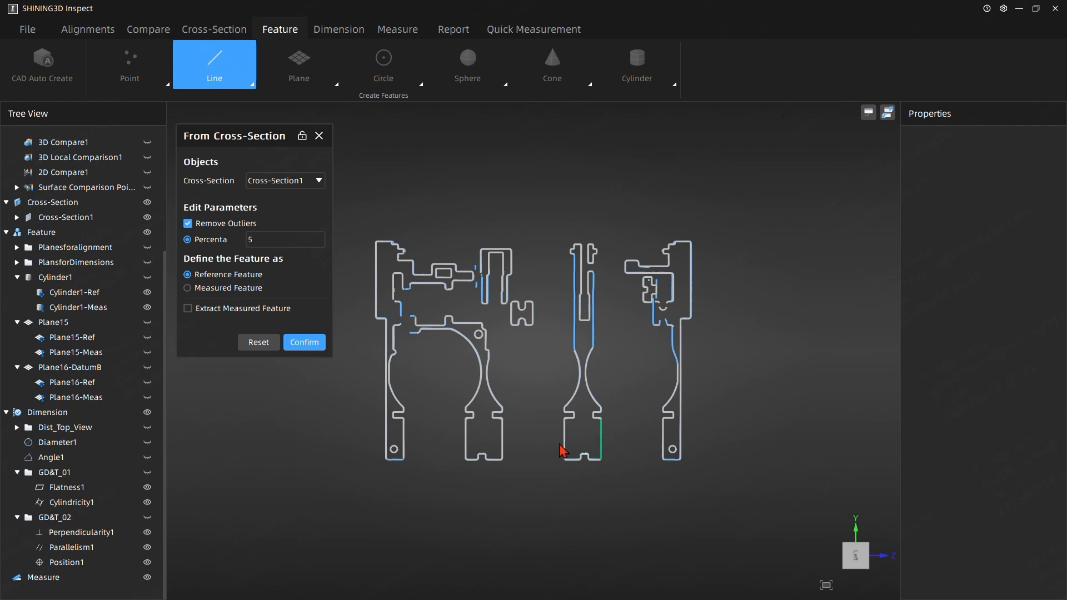
click(188, 309)
click(305, 342)
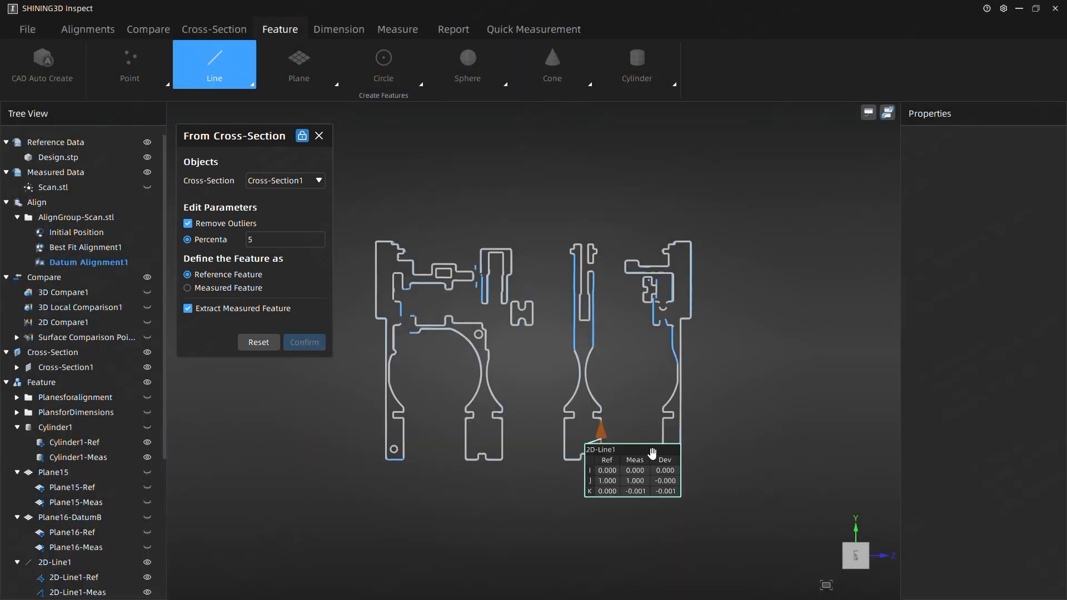
click(657, 471)
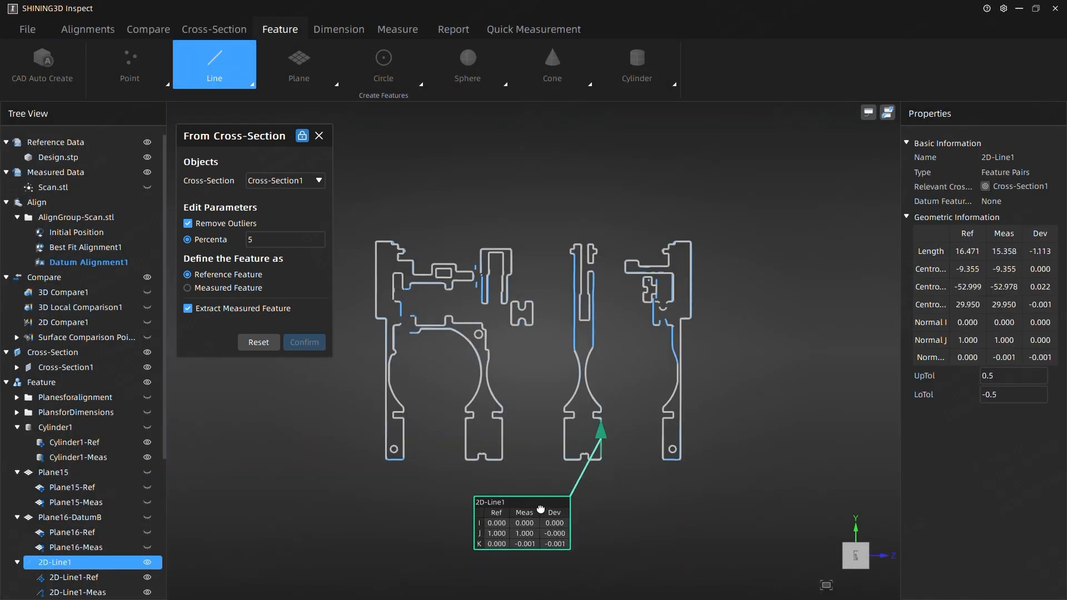
Create another 2D line on the inner edge of the rightmost profile's lower leg, and move both line labels clear of it.
click(663, 448)
click(318, 345)
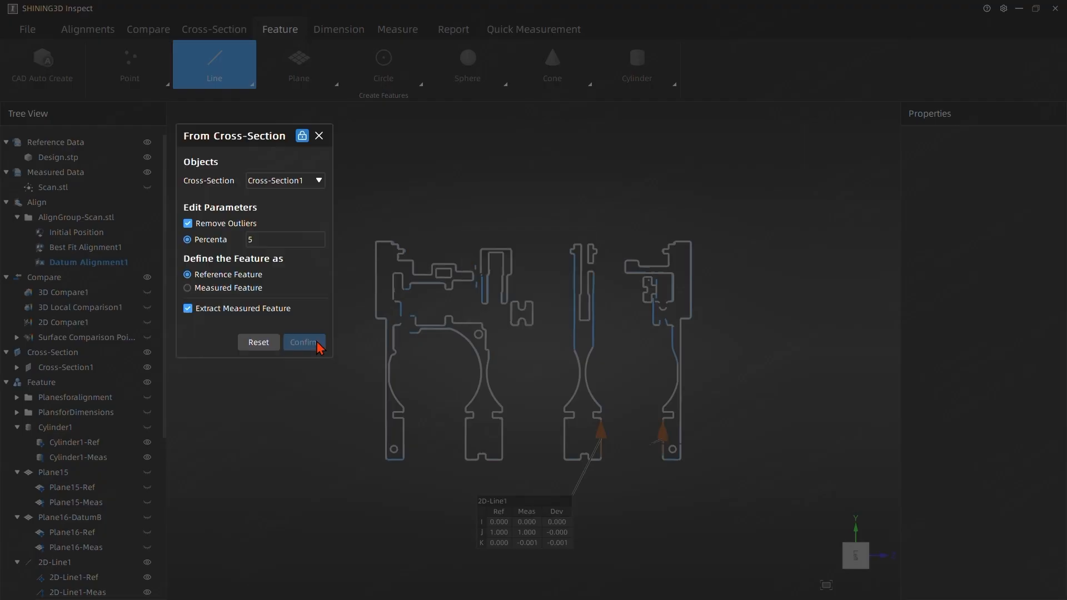
drag(681, 458, 797, 415)
drag(500, 517, 462, 429)
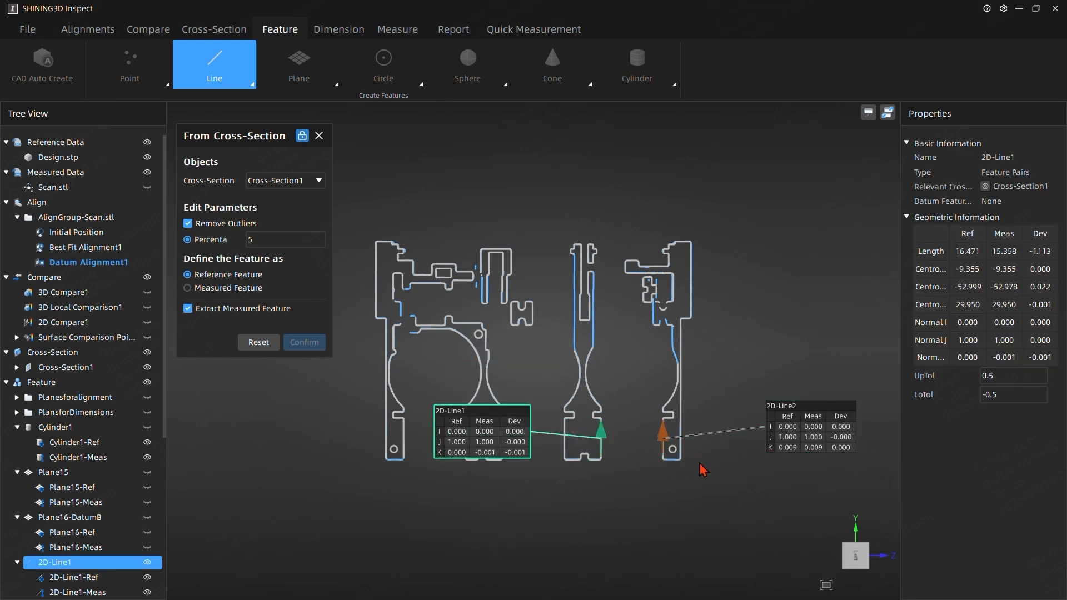
Create 2D lines with measured counterparts on the bottom edges of the third profile's block and the rightmost profile's leg.
scroll(655, 512, up, 3)
click(640, 544)
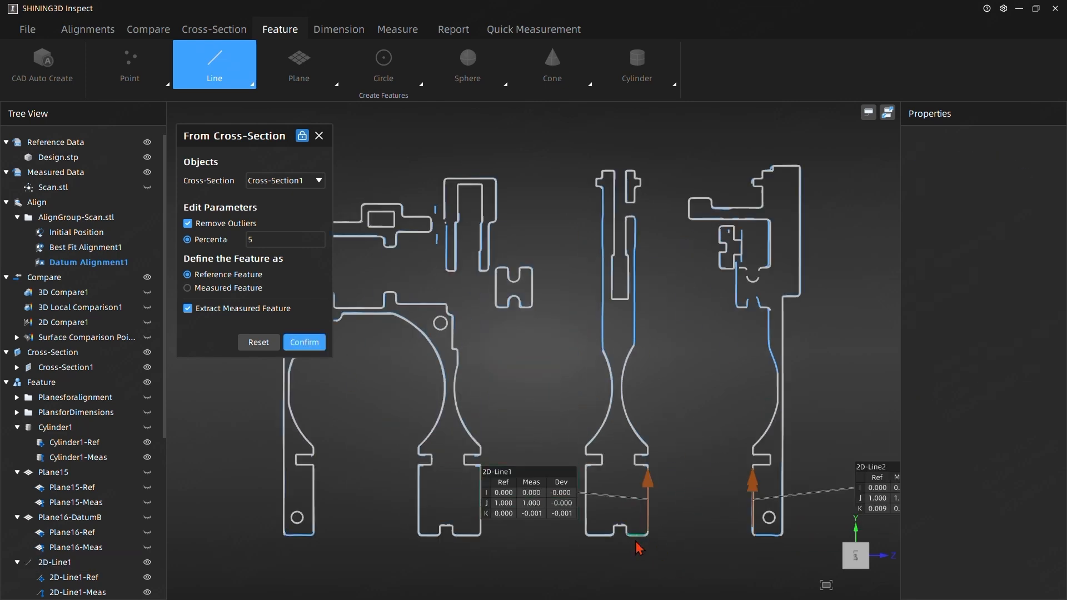
click(304, 342)
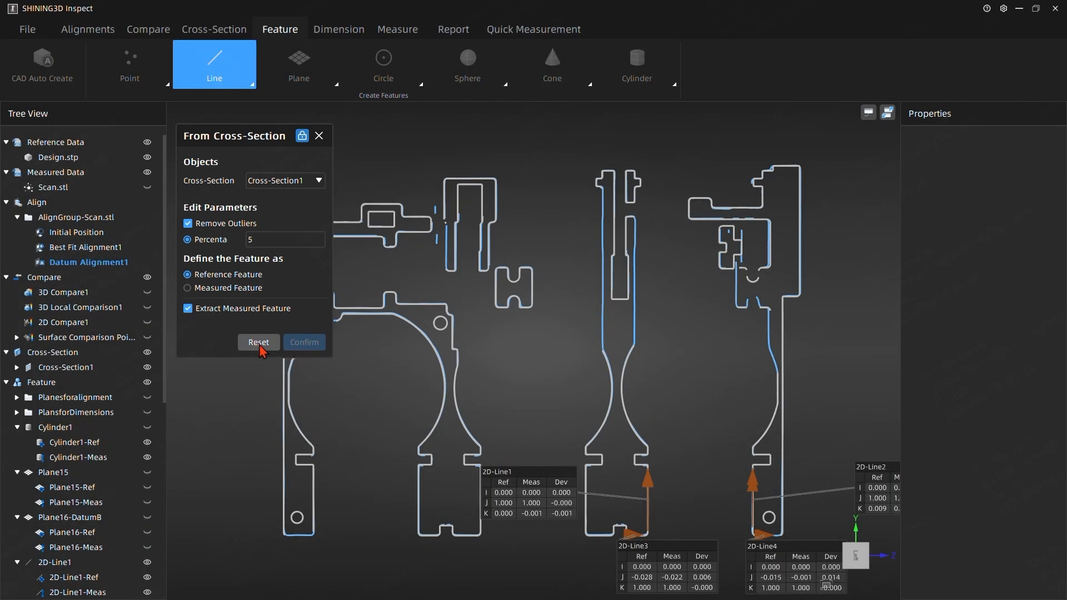
Finish the cross-section line extraction and spread the four 2D line labels around the part in the 3D view.
click(320, 136)
scroll(621, 308, down, 3)
middle_drag(757, 318, 325, 447)
click(323, 451)
drag(322, 452, 288, 482)
drag(314, 385, 457, 552)
drag(457, 423, 333, 550)
drag(300, 491, 260, 449)
drag(548, 373, 261, 241)
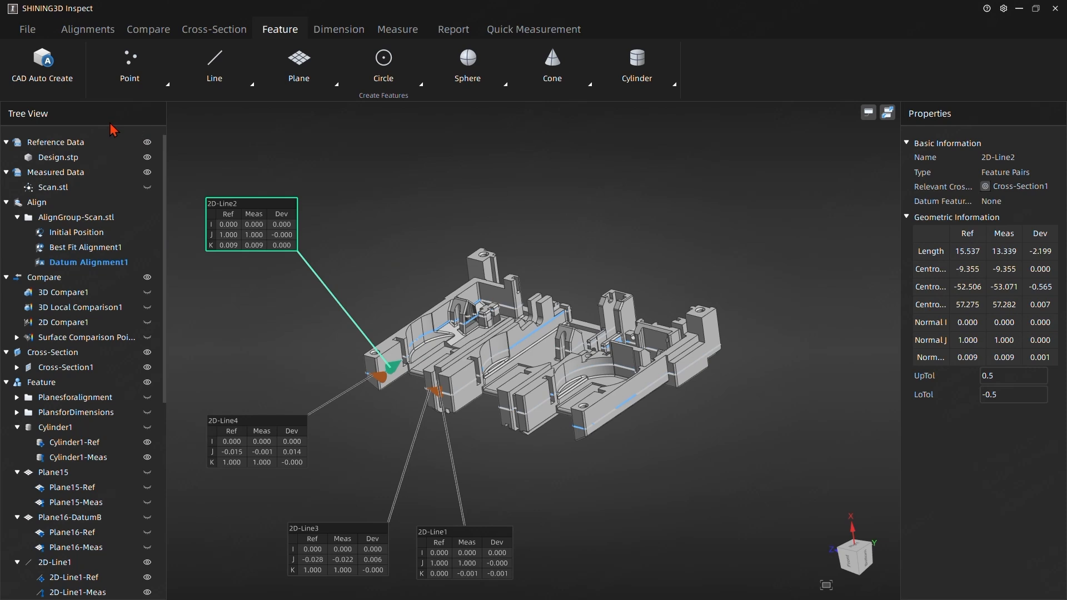
click(158, 81)
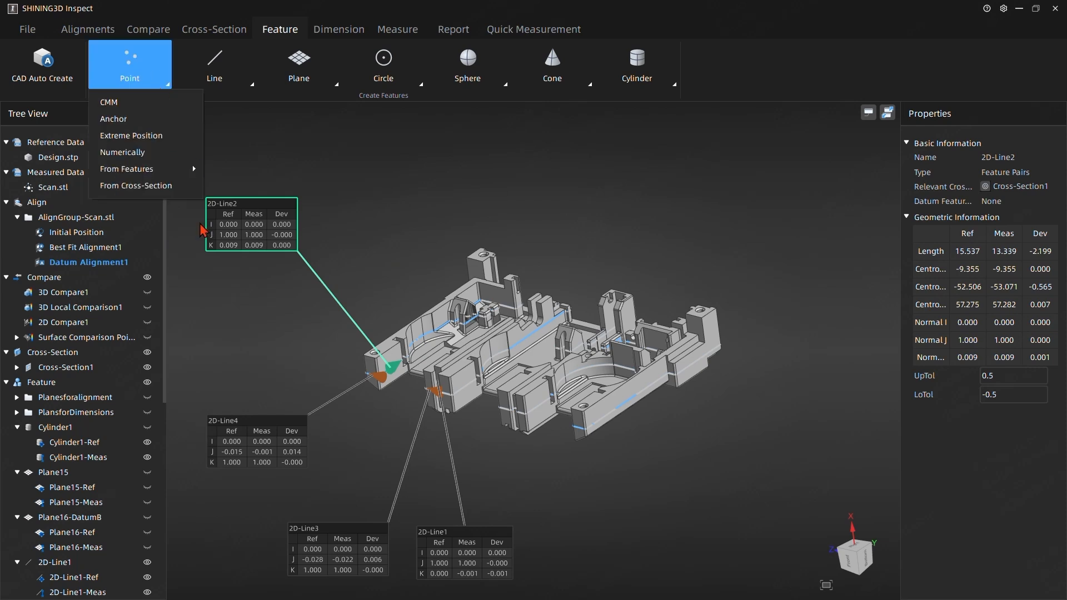
mouse_move(147, 176)
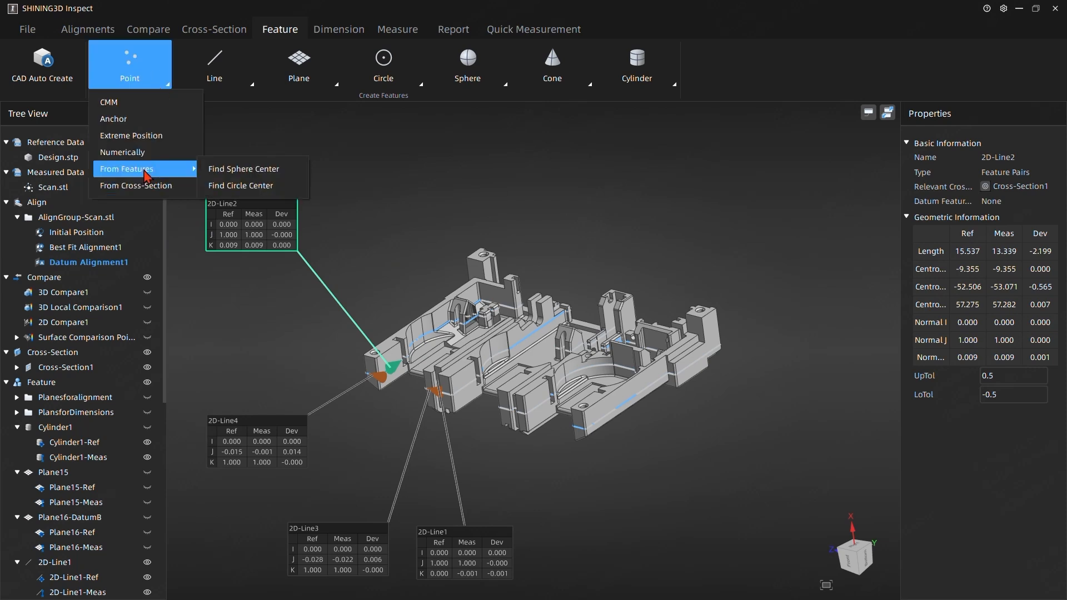
click(342, 156)
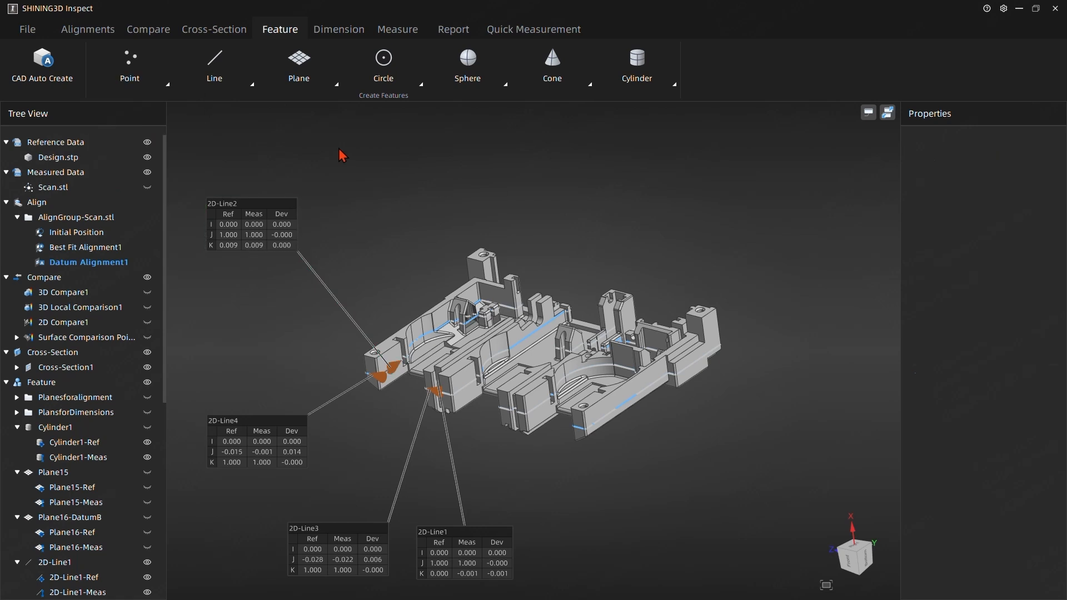
middle_drag(496, 212, 373, 271)
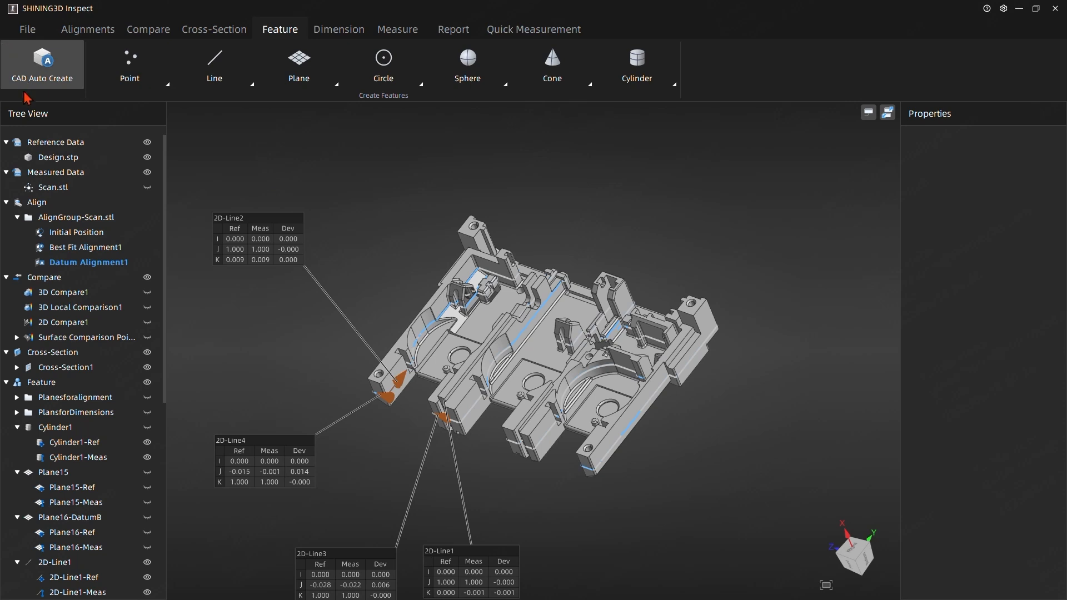
Set up a Line to Line distance between 2D-Line1 and 2D-Line2.
click(338, 31)
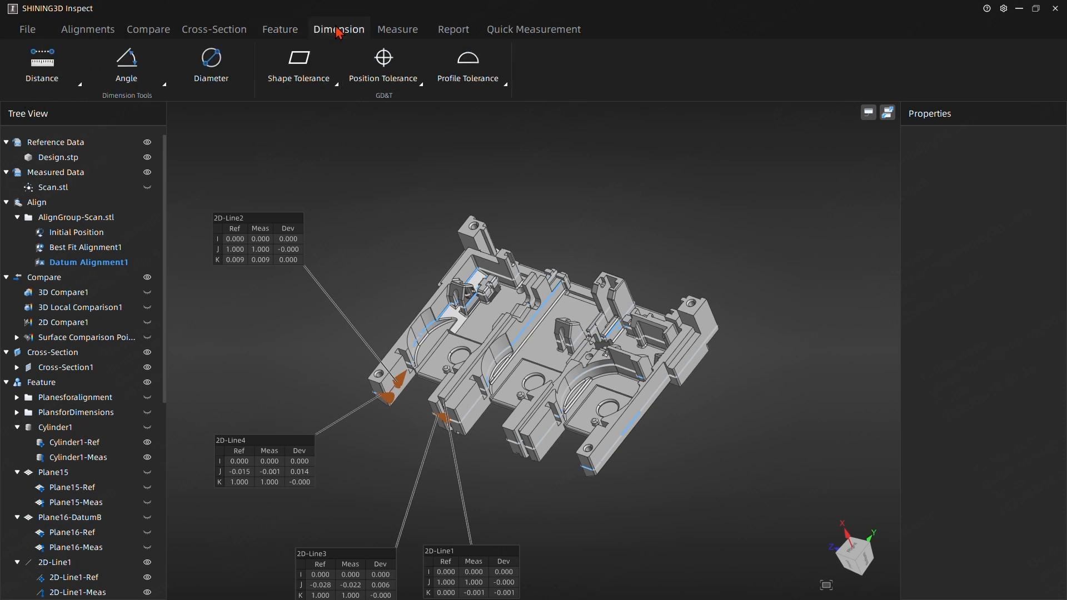
click(76, 82)
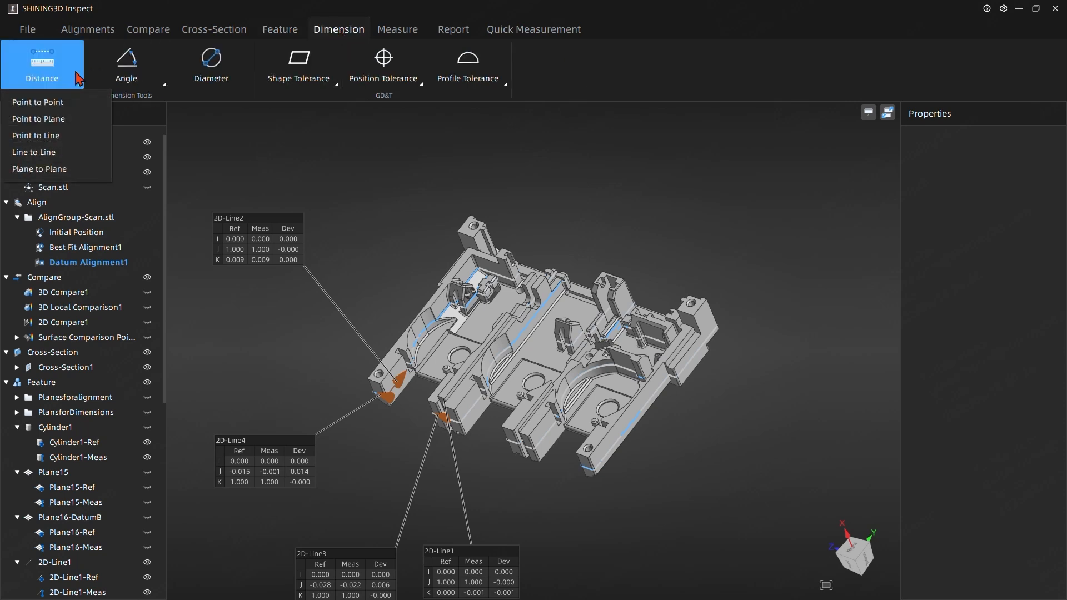
click(35, 154)
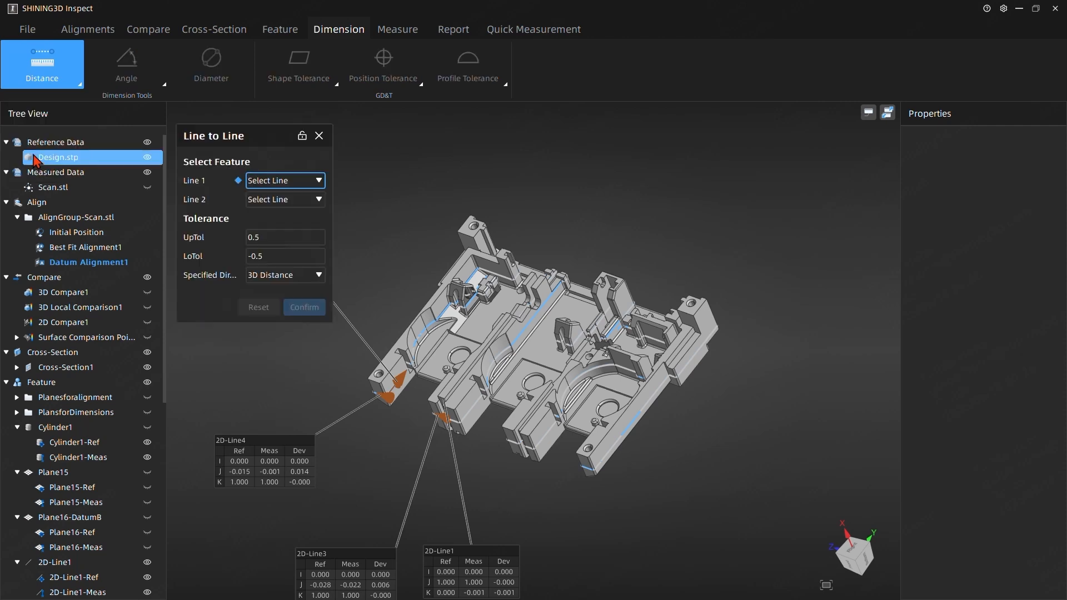
click(282, 186)
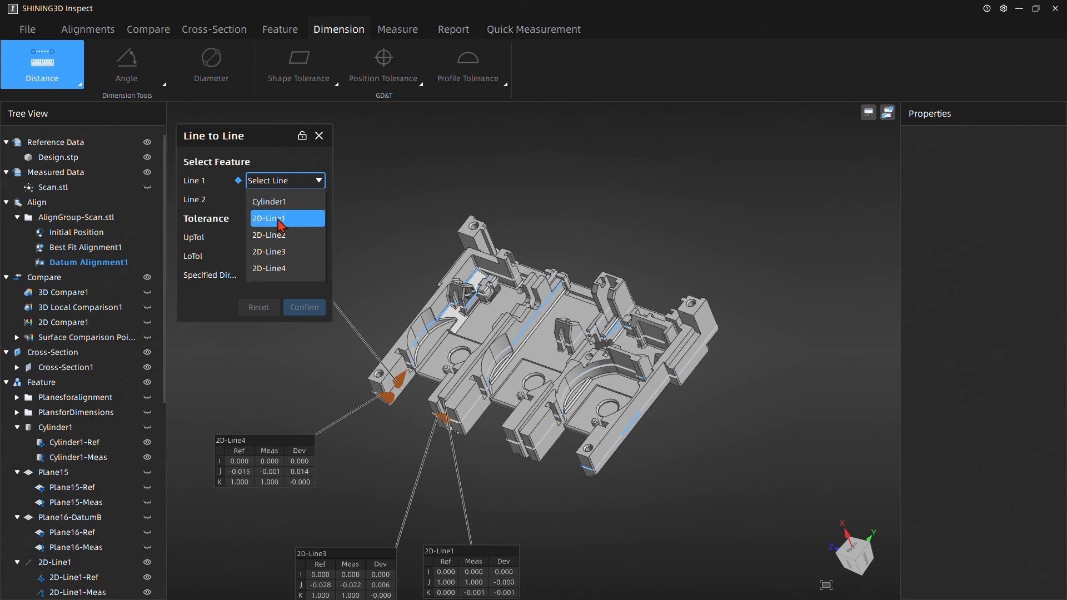
click(281, 221)
click(281, 200)
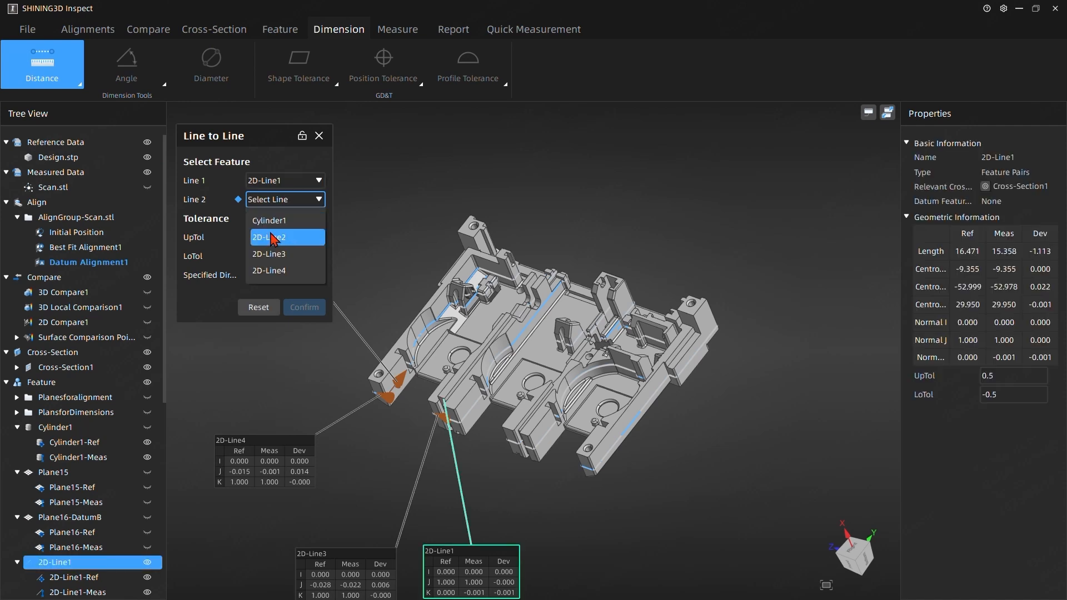
click(271, 242)
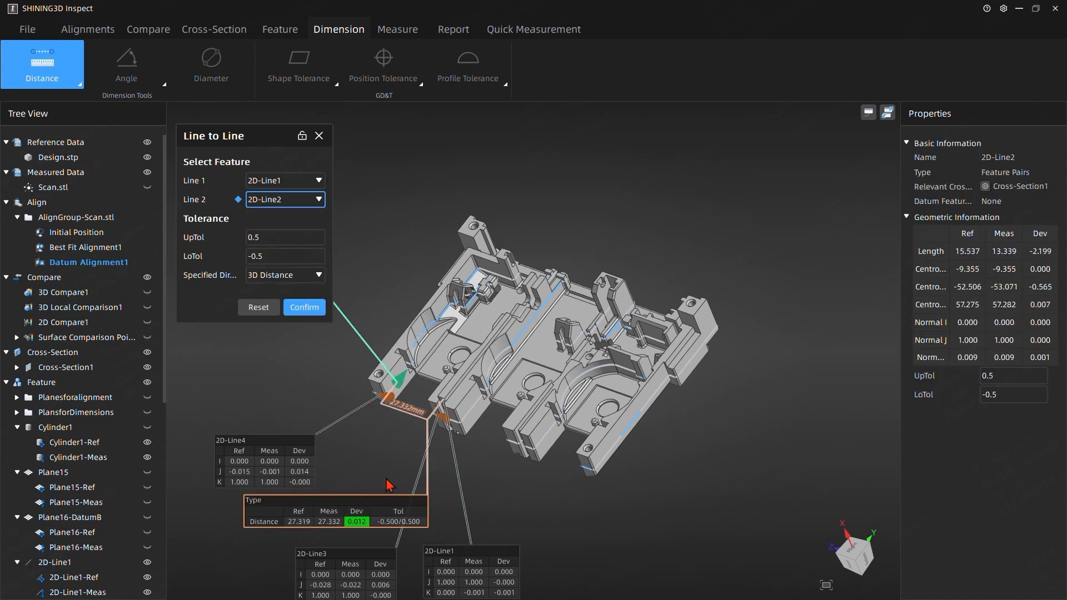
Change the second line to 2D-Line4, and create the distance along the Z Axis with its label beside the part.
click(306, 466)
drag(307, 476, 221, 469)
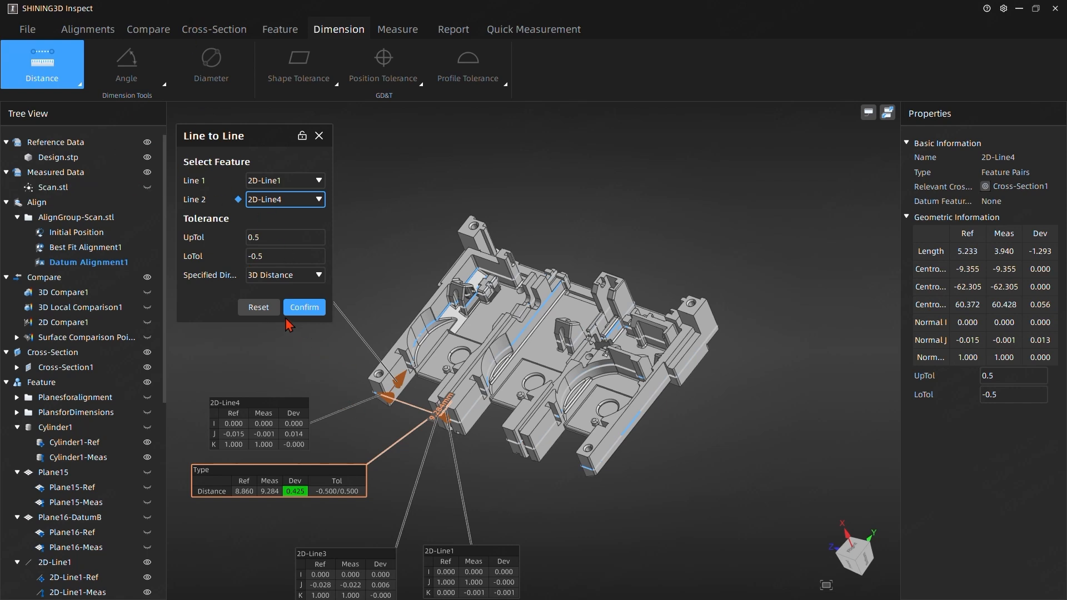
click(286, 275)
click(275, 346)
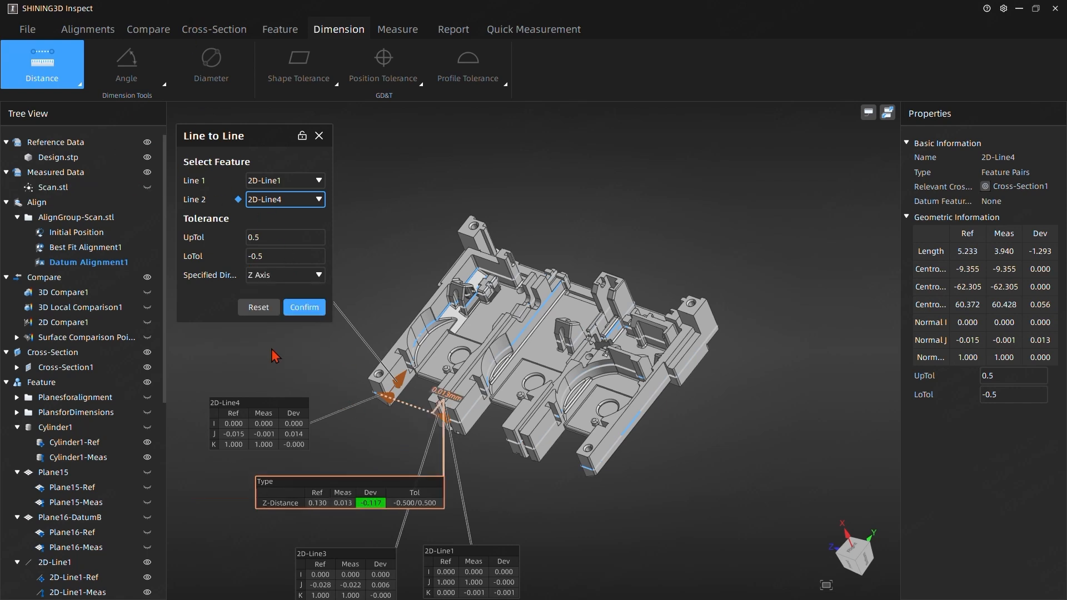
mouse_move(376, 493)
mouse_down()
mouse_move(234, 470)
mouse_move(269, 481)
mouse_up()
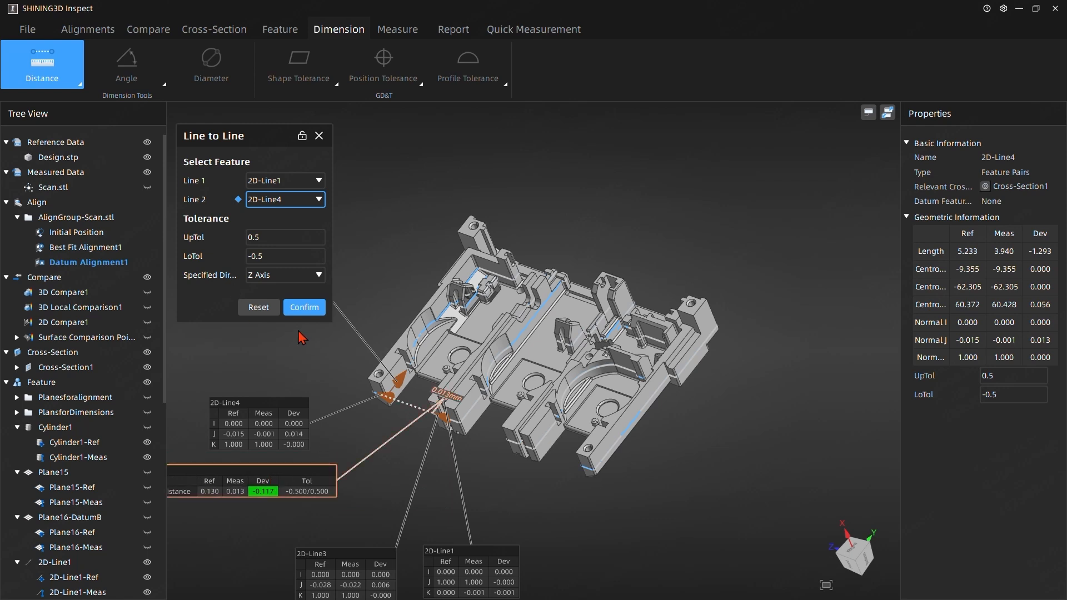
click(306, 307)
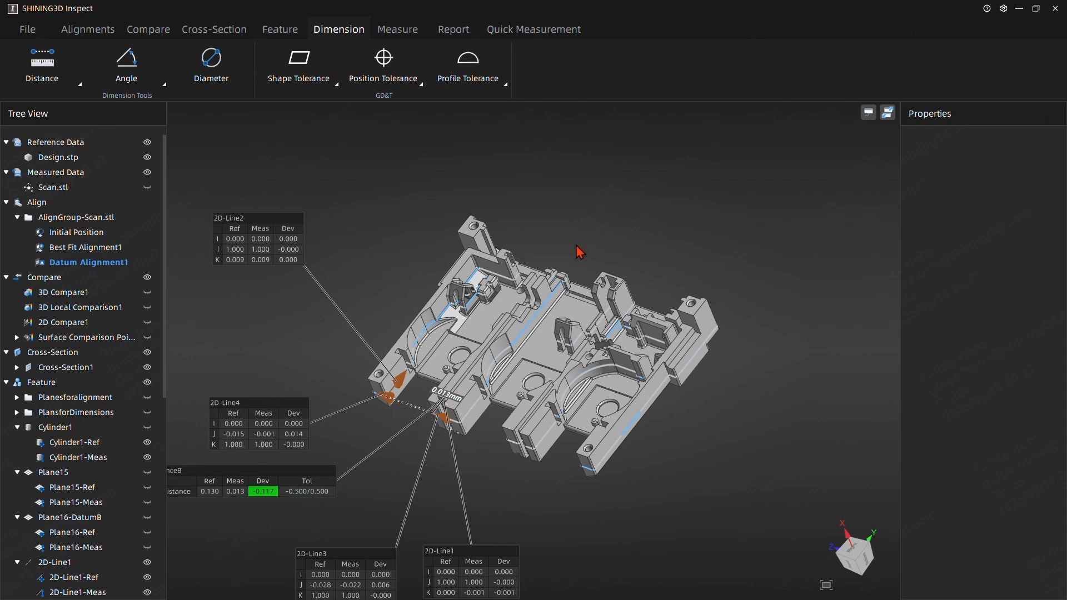
Group 2D-Line1, 2D-Line2, 2D-Line3 and 2D-Line4 in the Feature tree.
middle_drag(394, 312, 466, 273)
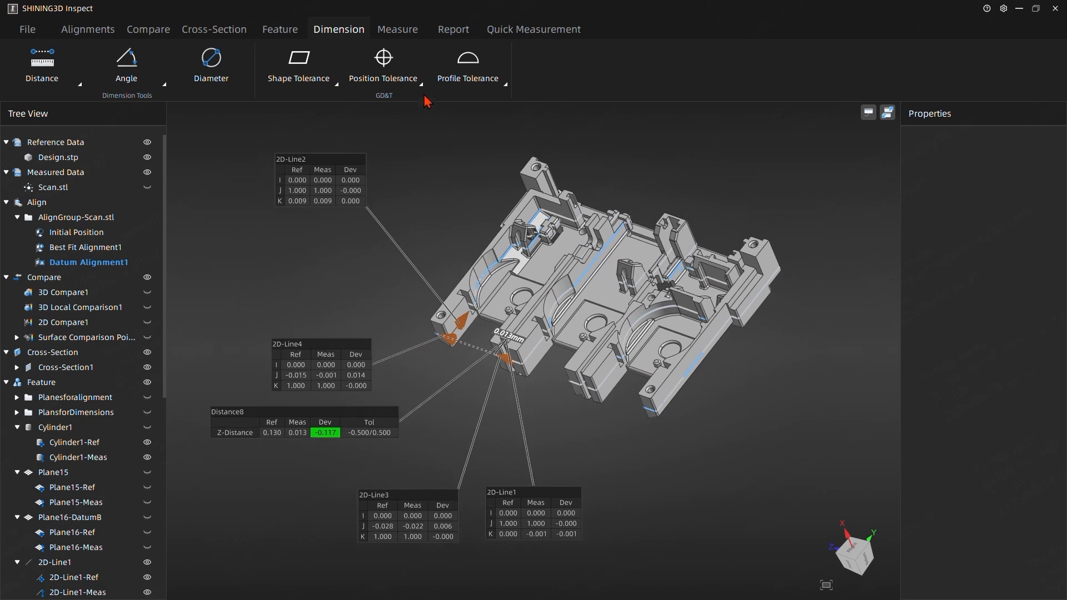
mouse_move(456, 302)
mouse_down()
mouse_move(432, 262)
mouse_move(456, 255)
mouse_up()
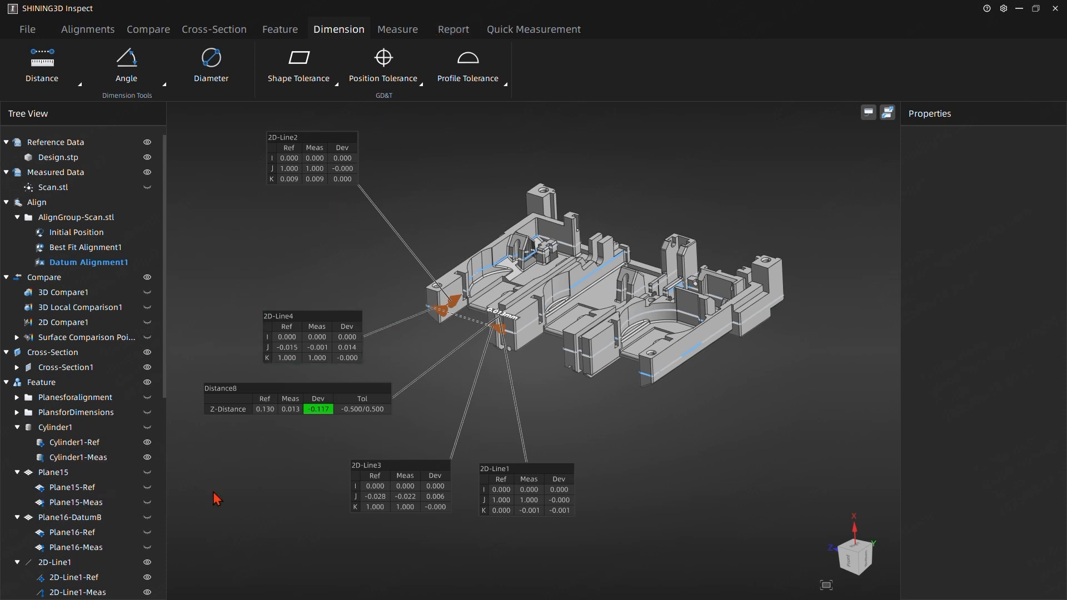
scroll(111, 495, down, 7)
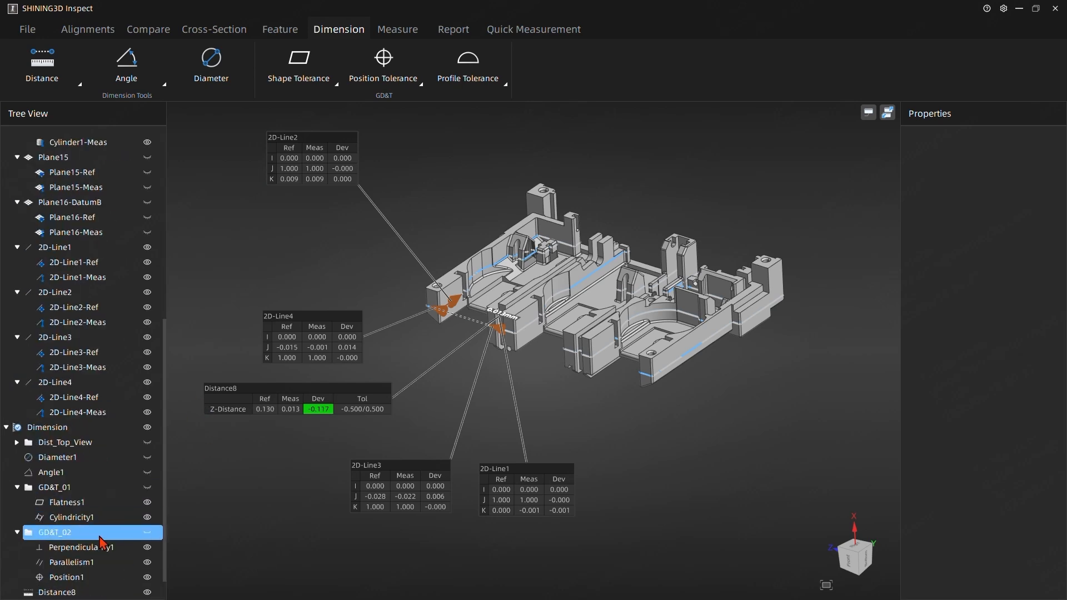
scroll(139, 466, down, 1)
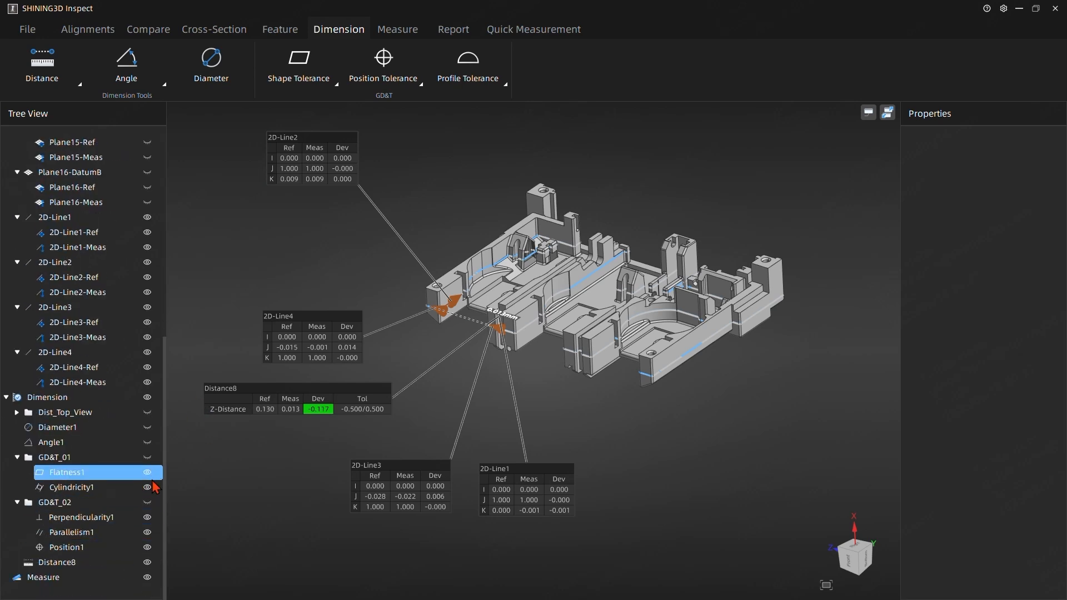
click(65, 238)
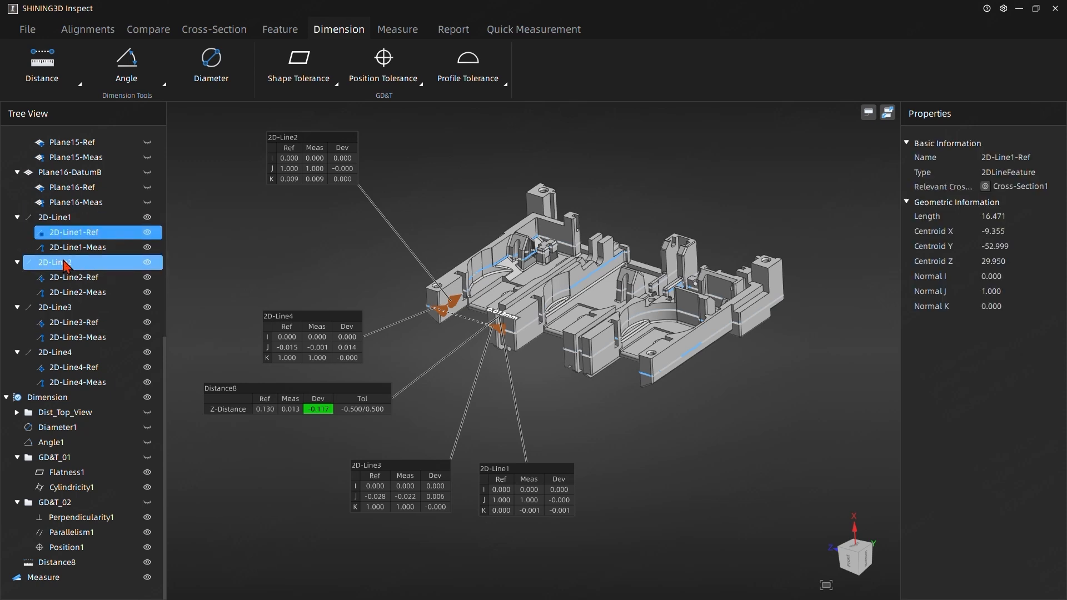
click(56, 217)
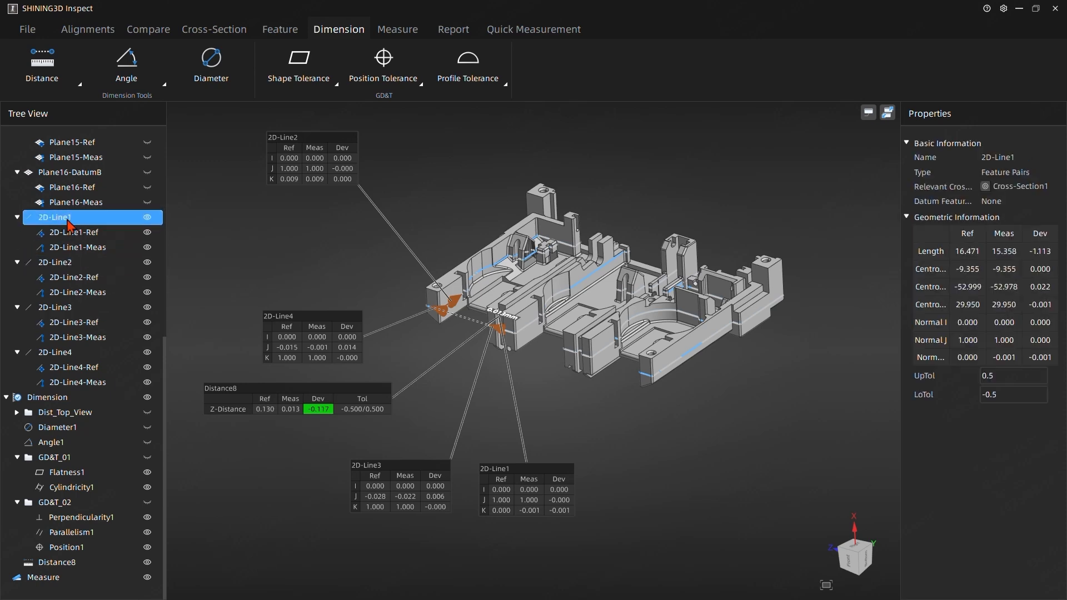
ctrl+click(64, 264)
ctrl+click(56, 307)
ctrl+click(56, 352)
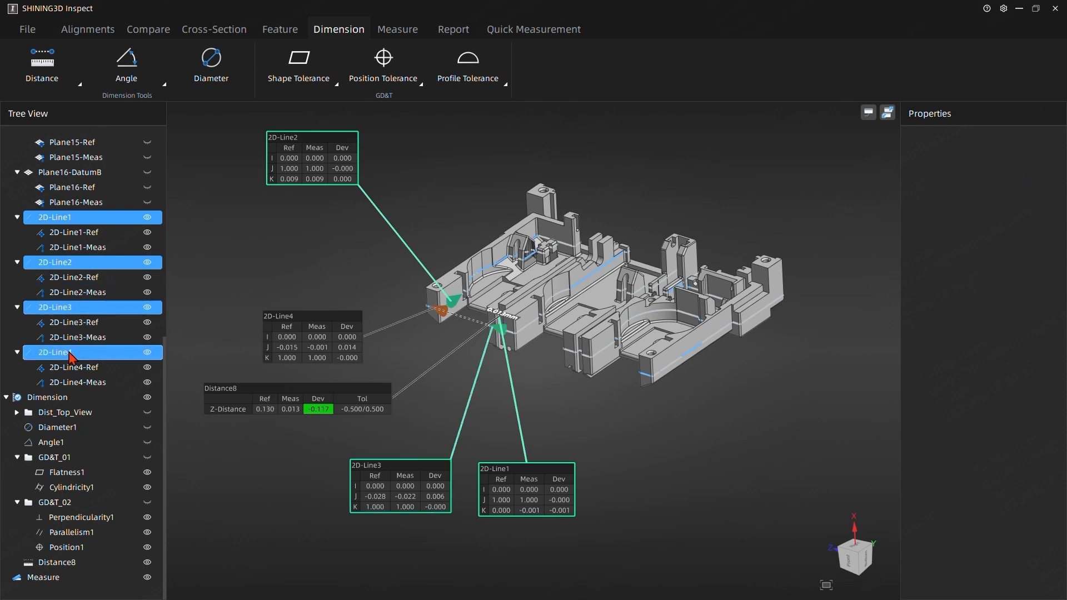
right_click(48, 217)
click(63, 257)
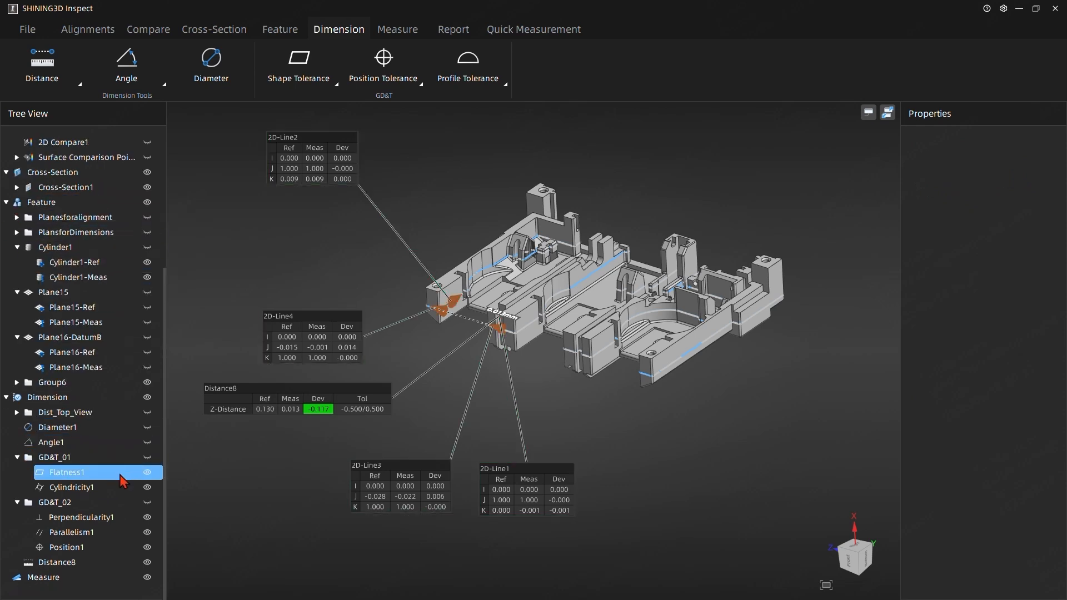
Hide Group6 with the 2D lines and Distance8 in the 3D view.
click(147, 384)
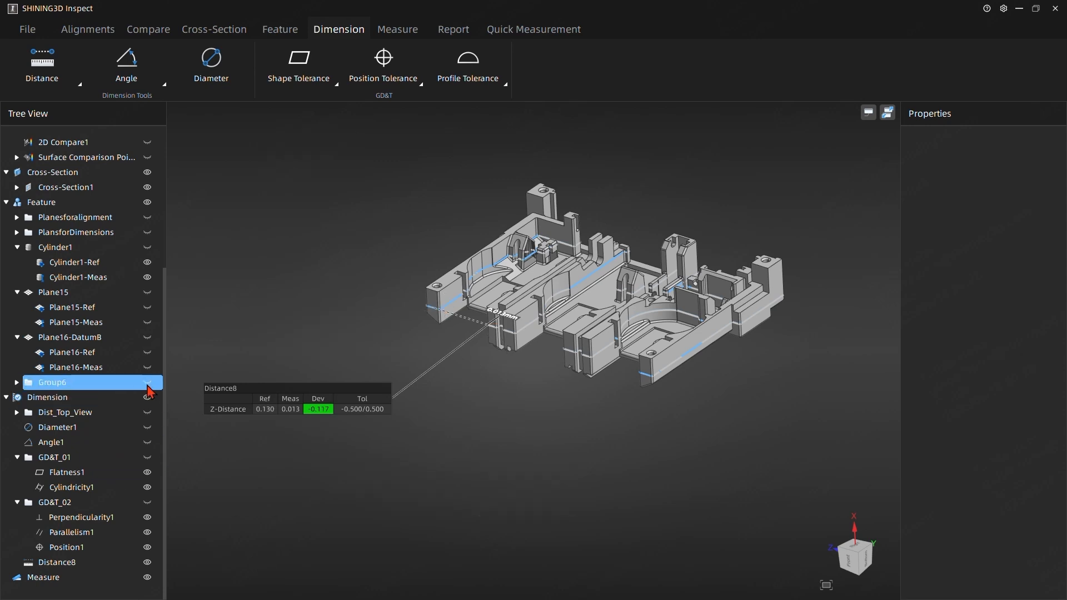
click(146, 562)
click(147, 563)
click(437, 438)
drag(436, 438, 422, 41)
Preview the inspection report and set its cover info to Part Number 001, Location My Desk and Inspector Me of Course.
click(445, 29)
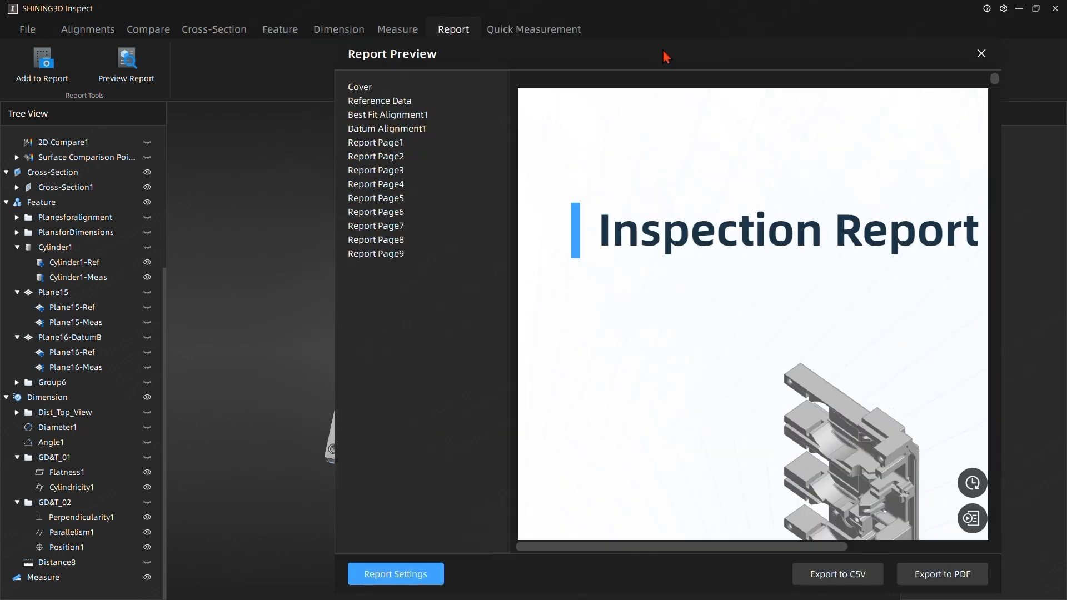
scroll(786, 334, down, 5)
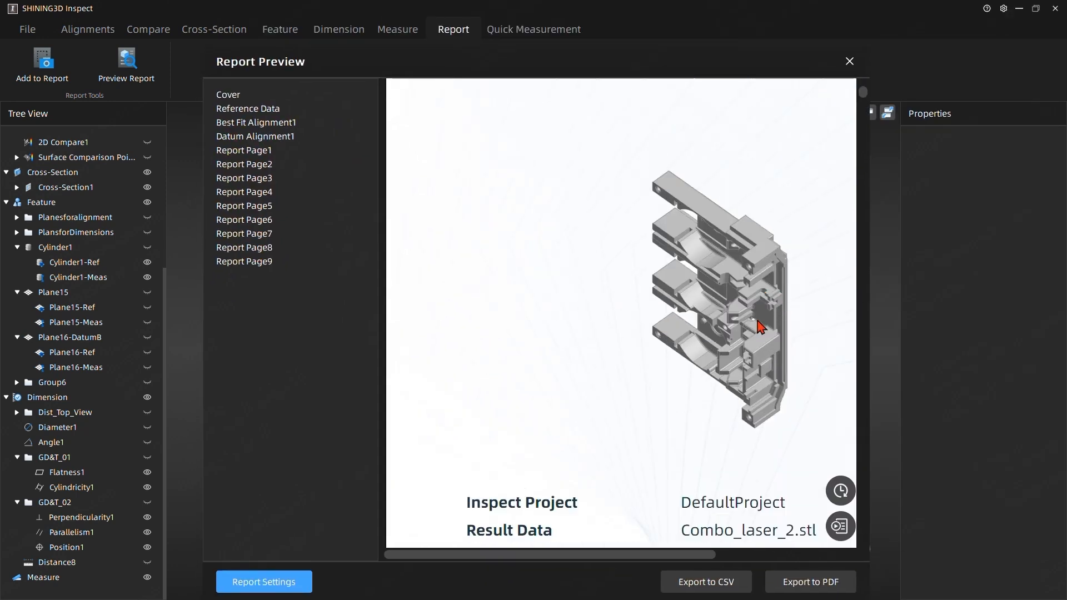
scroll(576, 341, down, 2)
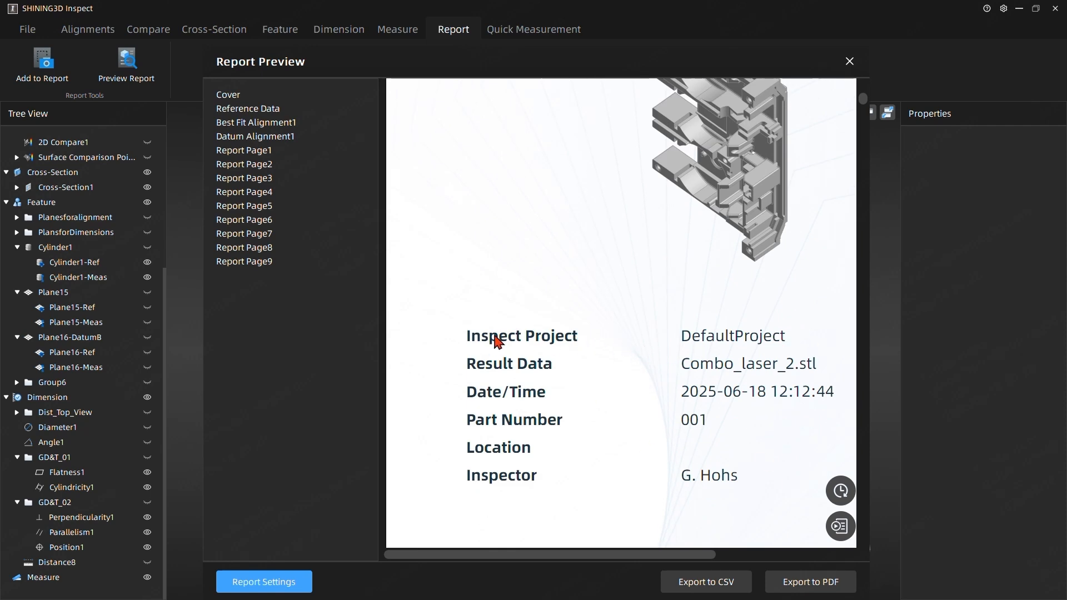
click(271, 585)
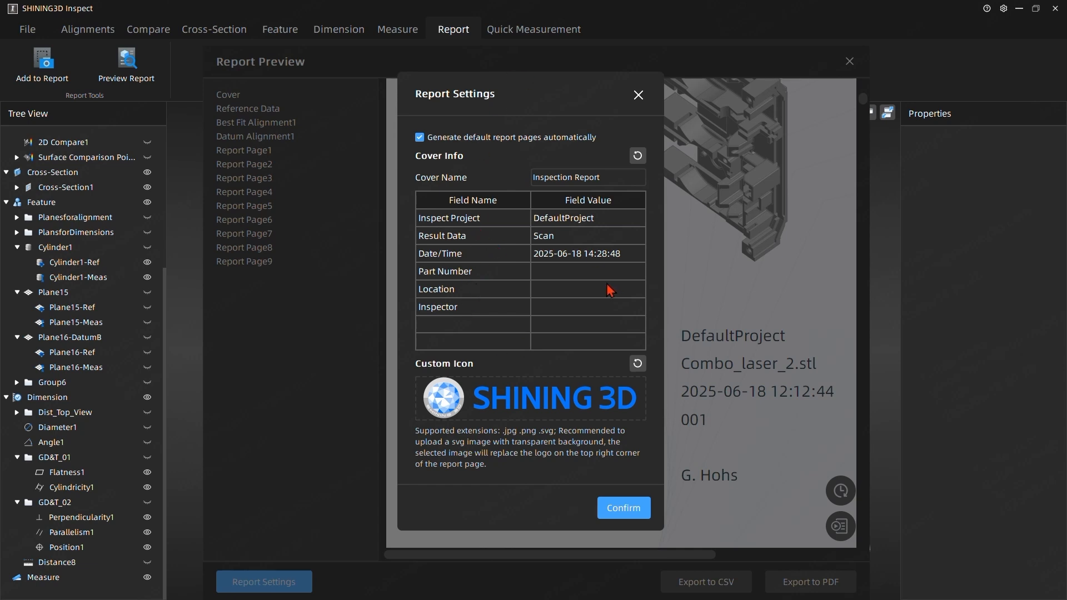
click(563, 318)
double_click(561, 272)
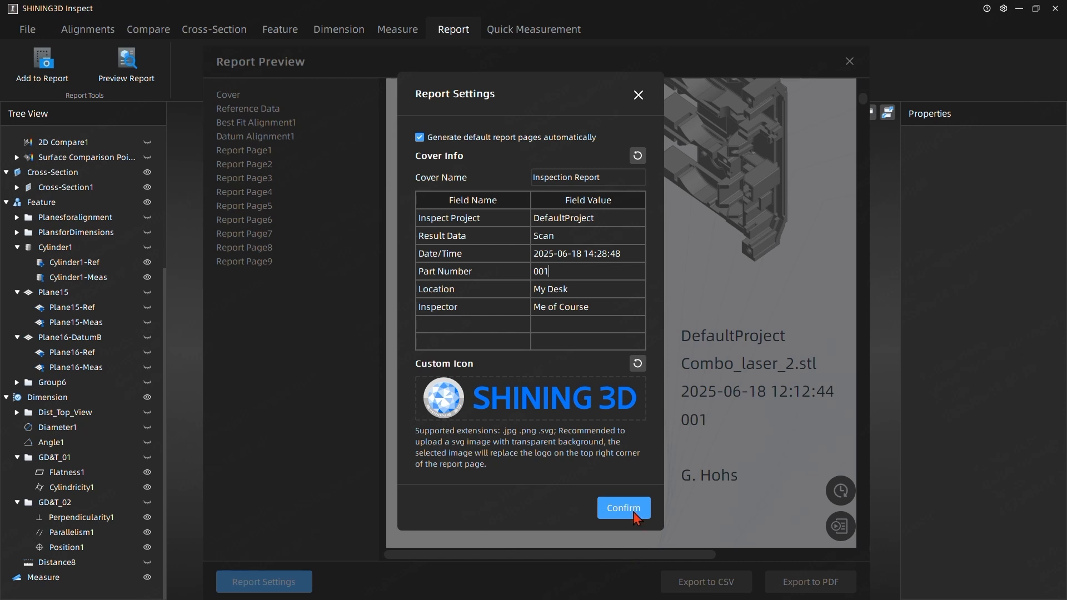
click(634, 515)
Examine the updated cover details and the report pages from Reference Data through the distance results table.
scroll(583, 294, down, 6)
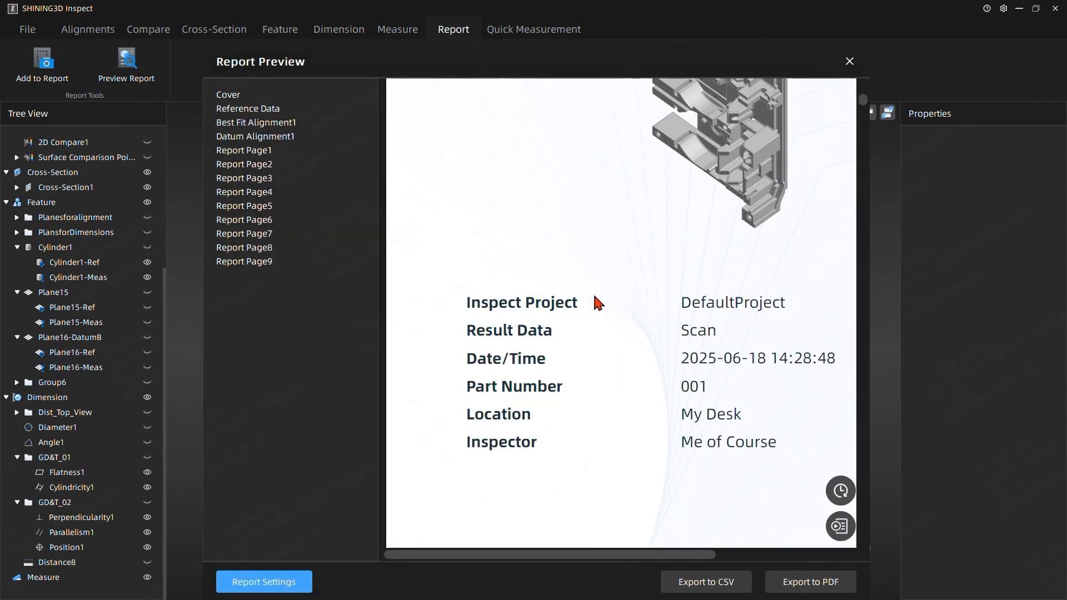
scroll(465, 309, down, 3)
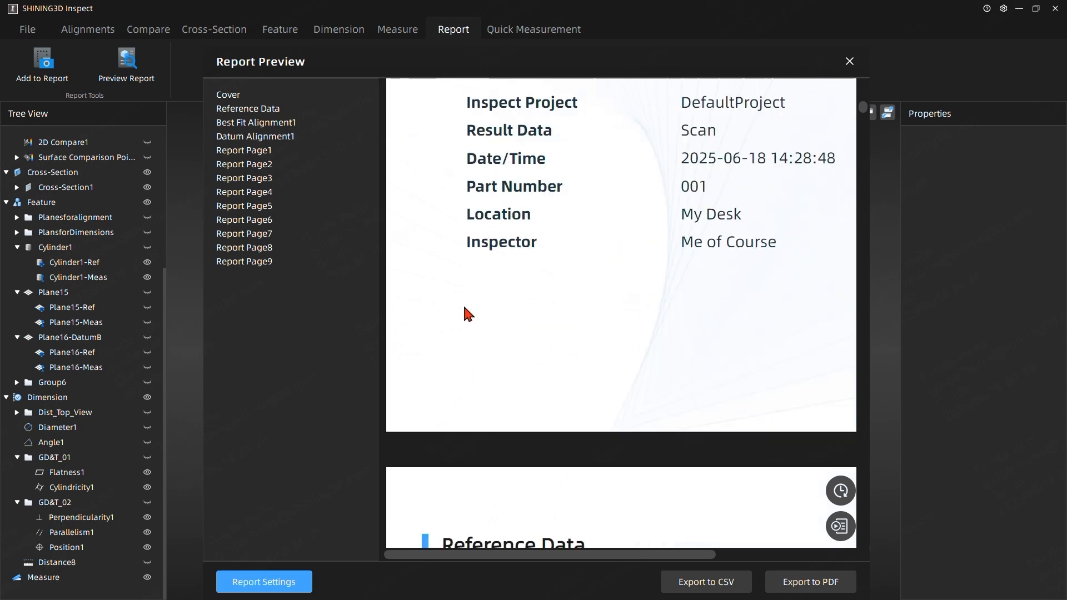
scroll(468, 316, down, 3)
scroll(534, 305, down, 5)
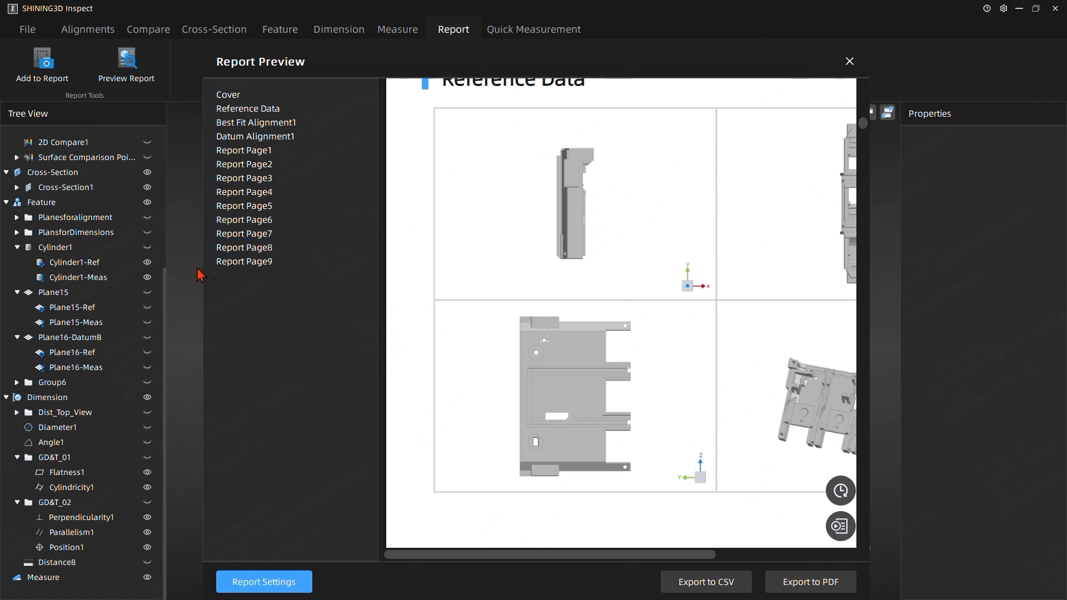
scroll(564, 267, down, 5)
scroll(690, 283, down, 10)
scroll(749, 273, down, 10)
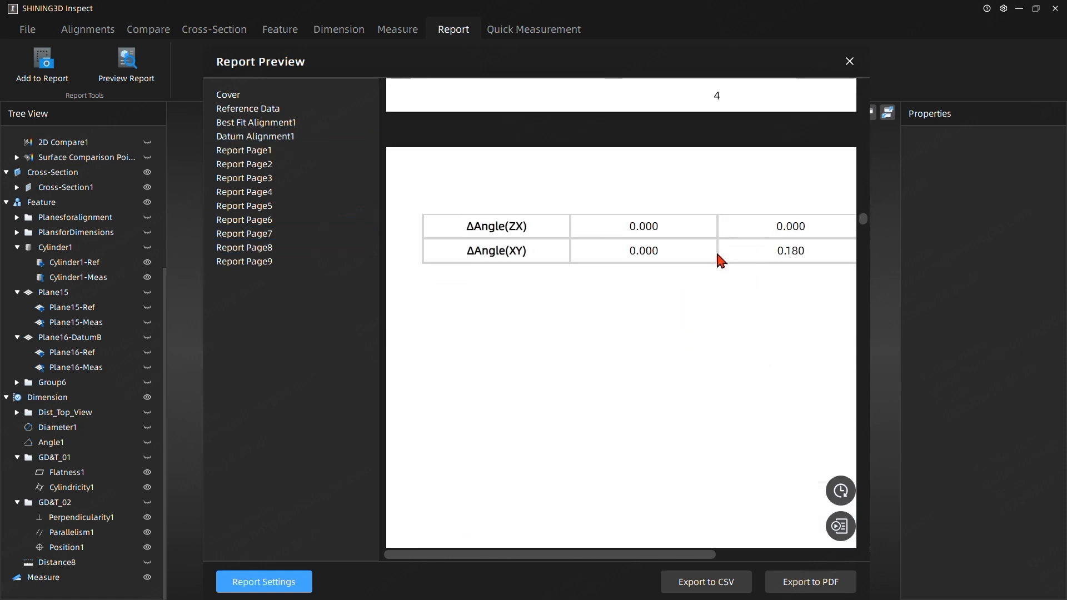
scroll(689, 225, down, 10)
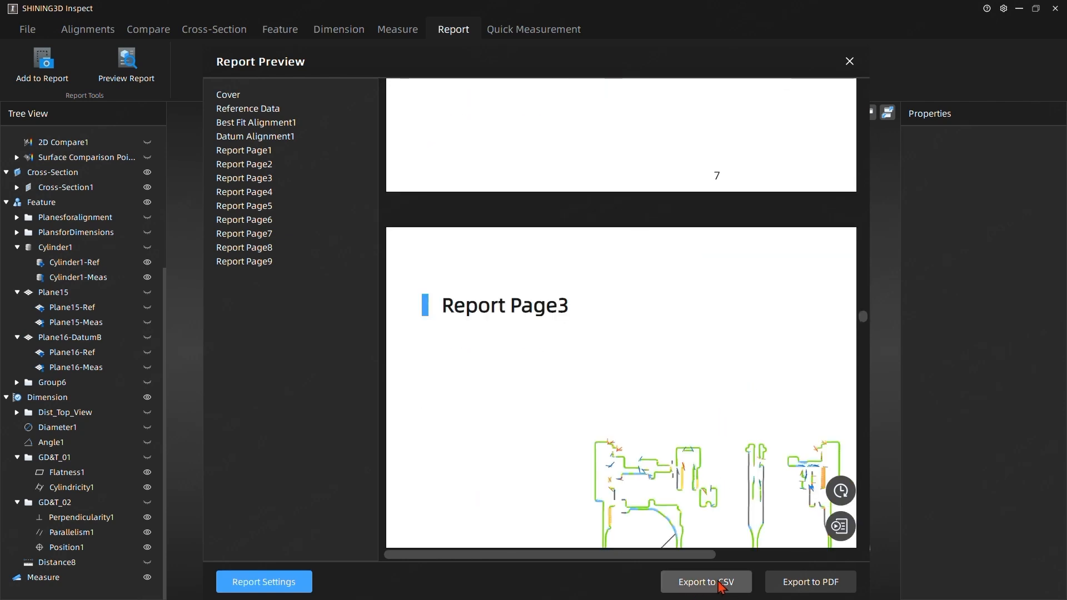
scroll(634, 377, down, 5)
scroll(644, 373, down, 20)
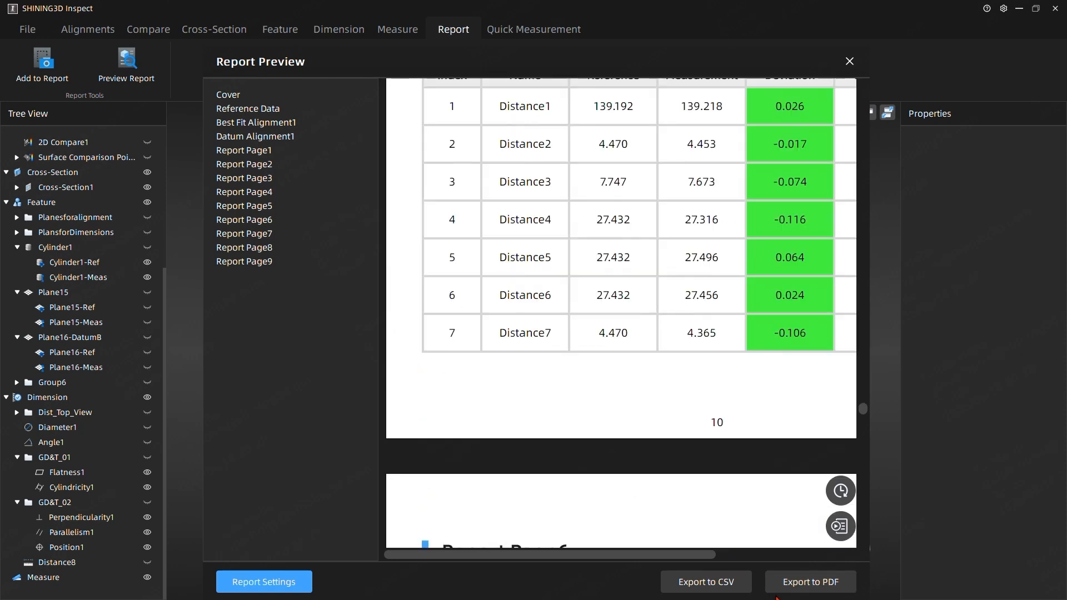
Export the report as a PDF named Name001 to the Files\TESTN folder on Volume (D:).
click(795, 584)
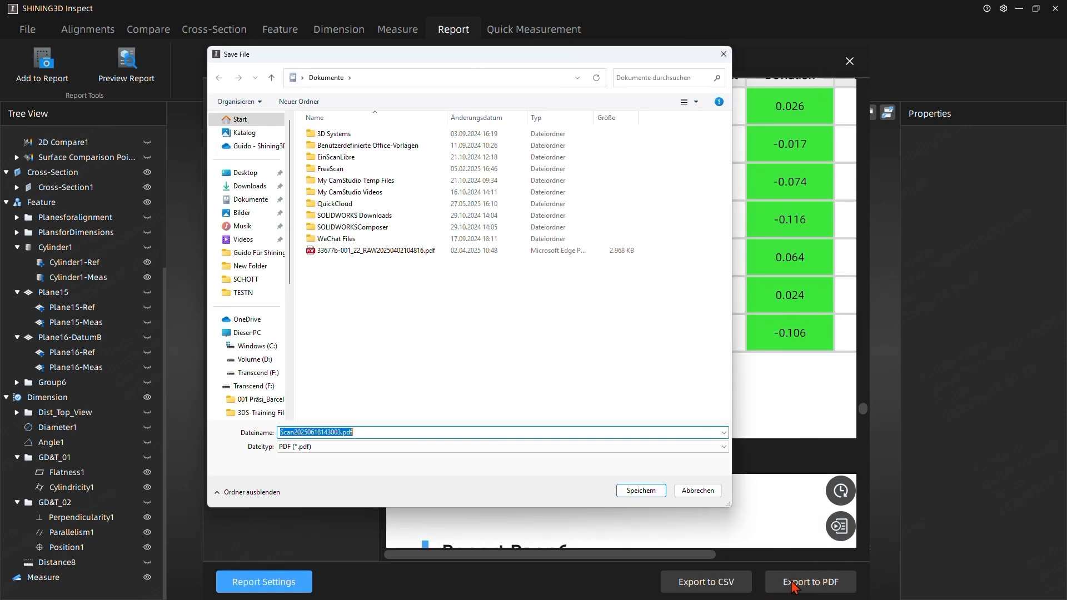
click(254, 360)
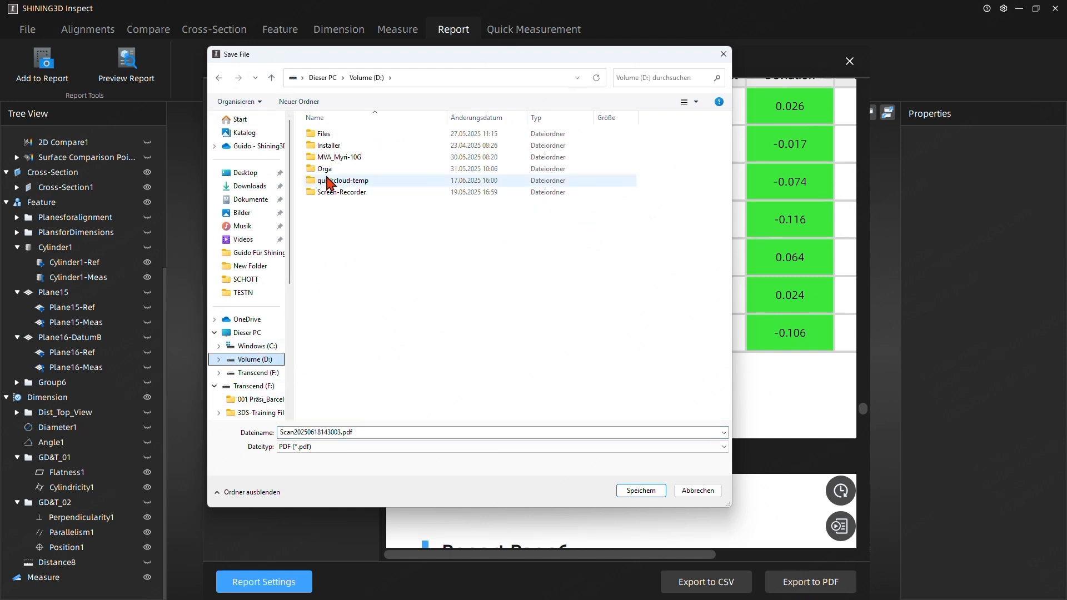
double_click(326, 134)
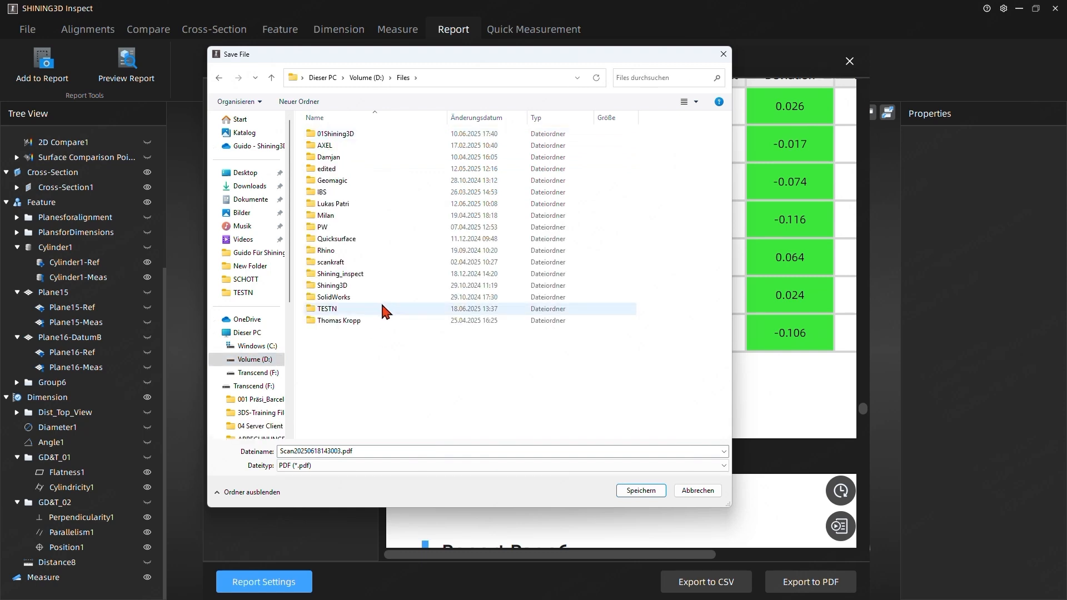
double_click(342, 310)
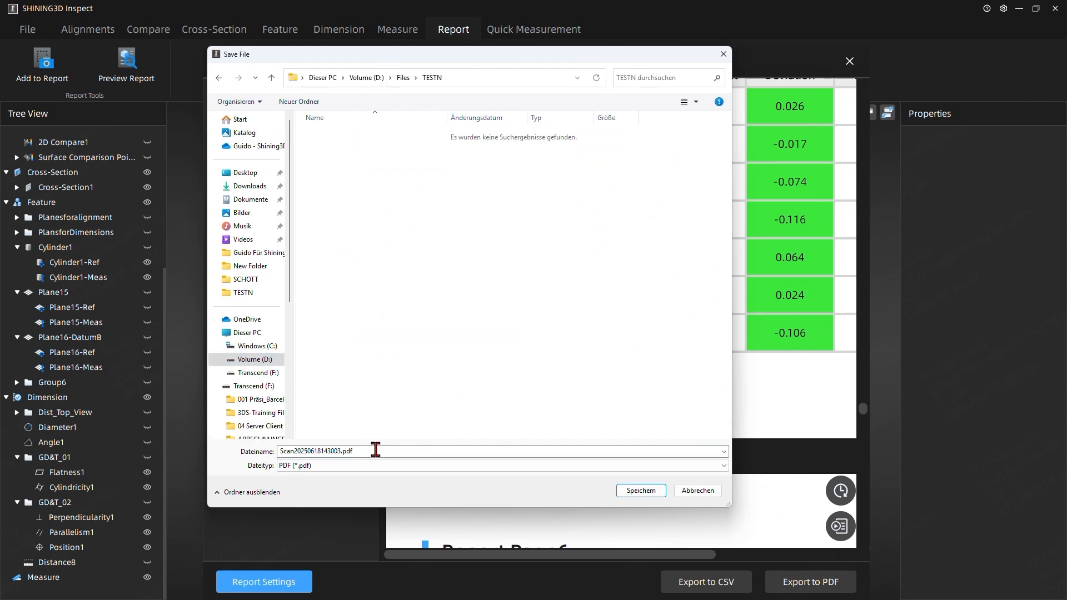
drag(376, 451, 159, 451)
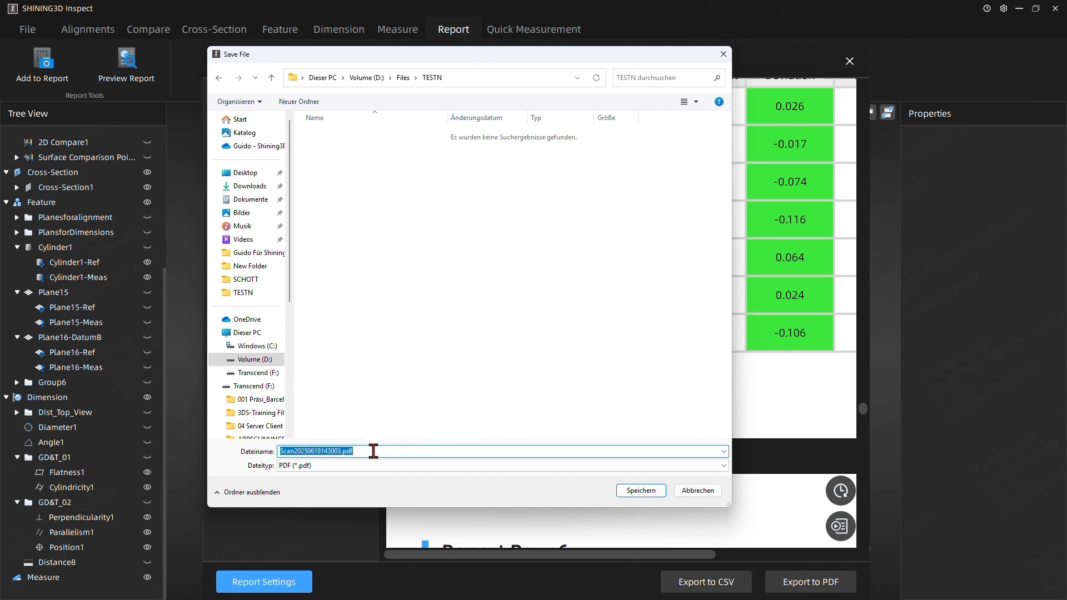
text(Name001)
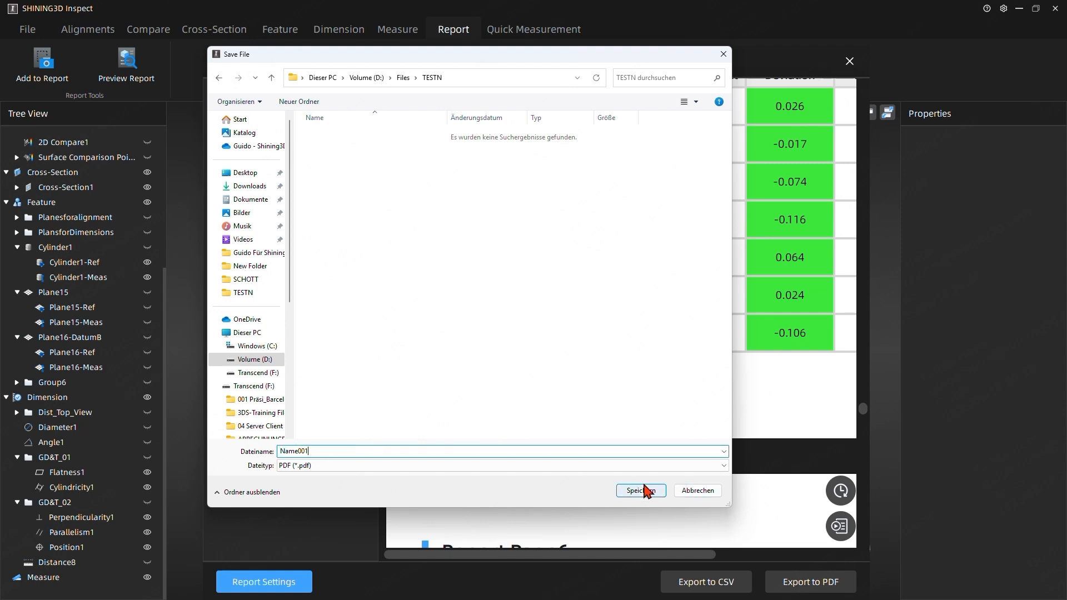
click(645, 491)
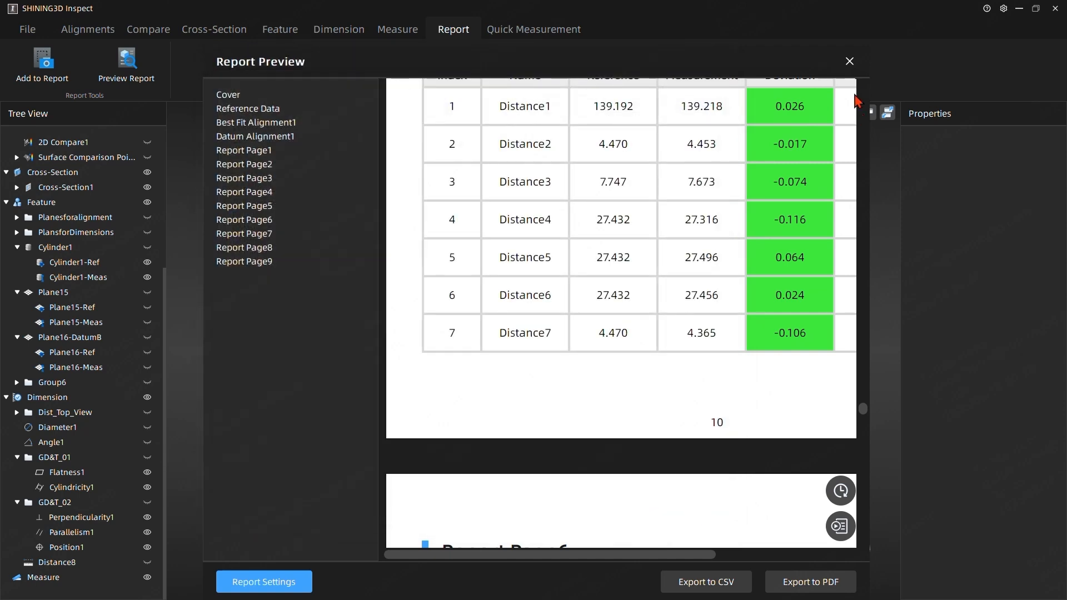
Close the report preview, switch to the browser and look through the pages of the exported Name001.pdf.
click(852, 64)
drag(477, 393, 776, 269)
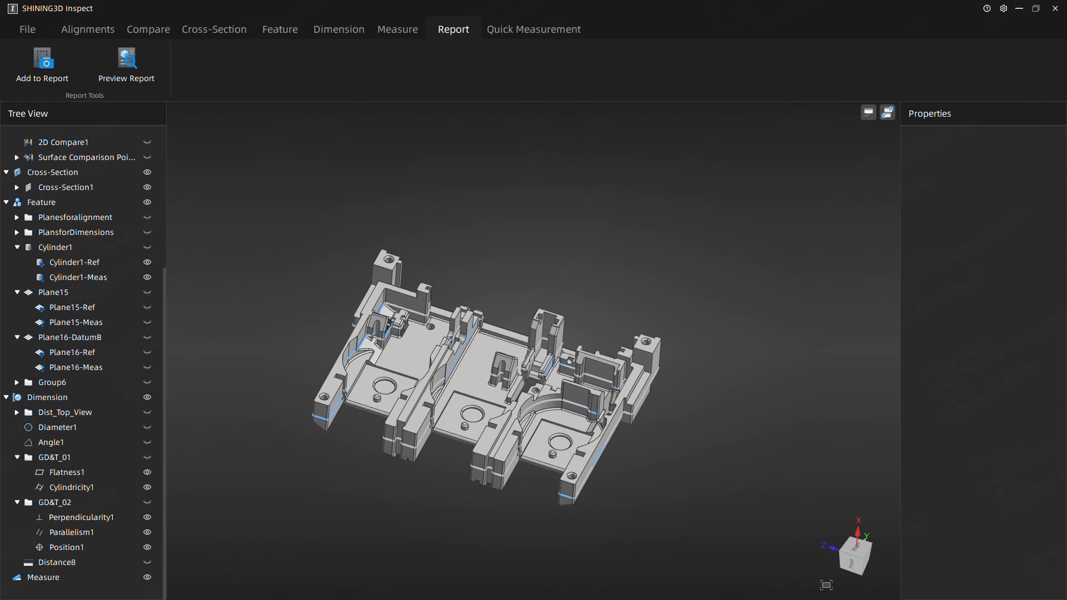
drag(0, 4, 204, 2)
scroll(175, 206, down, 15)
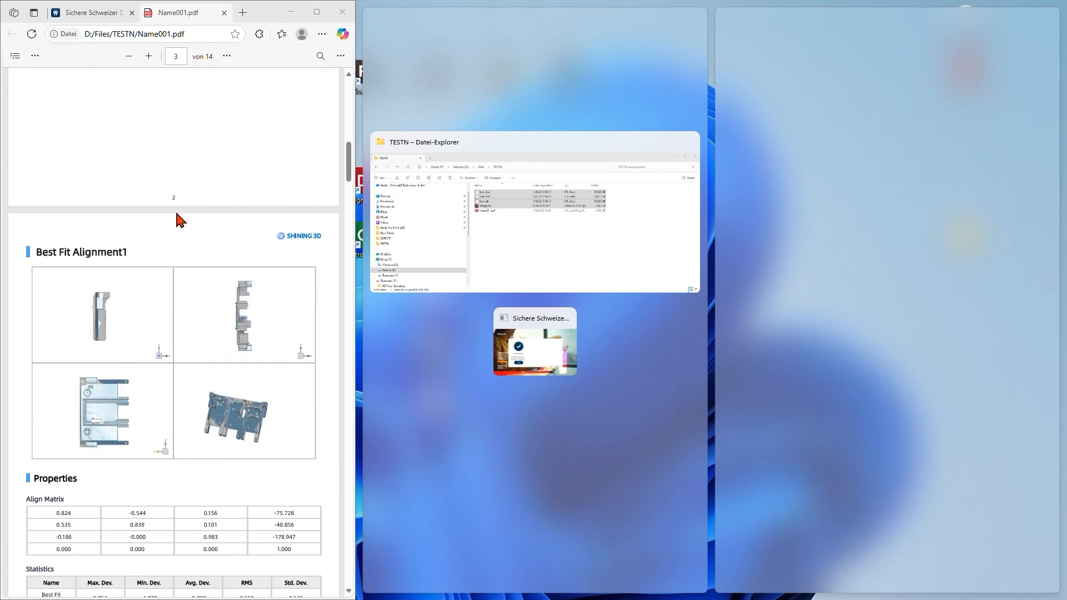
scroll(178, 208, down, 20)
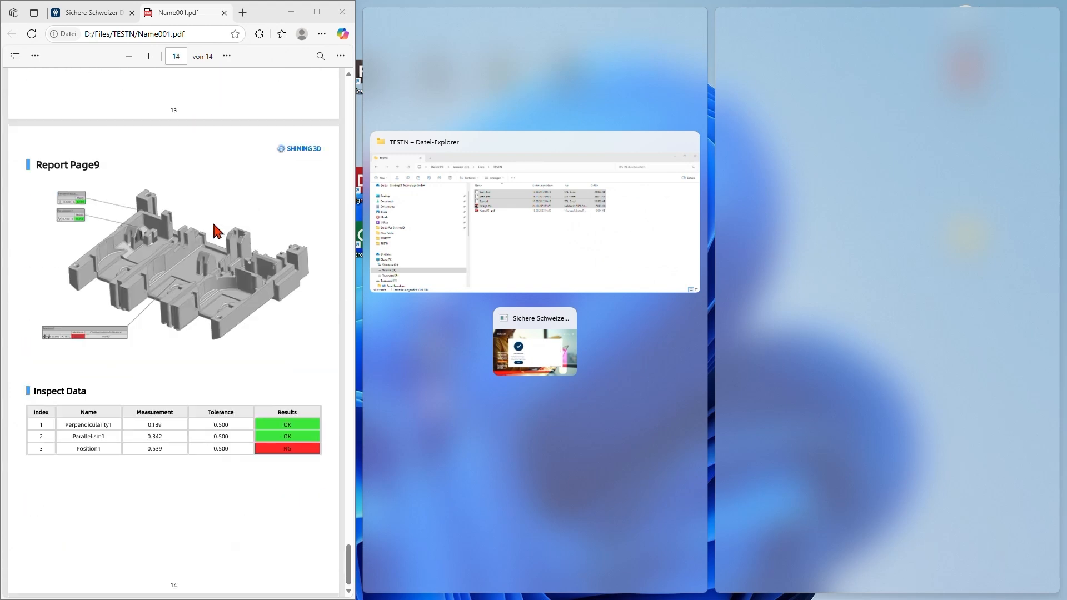
scroll(211, 404, up, 10)
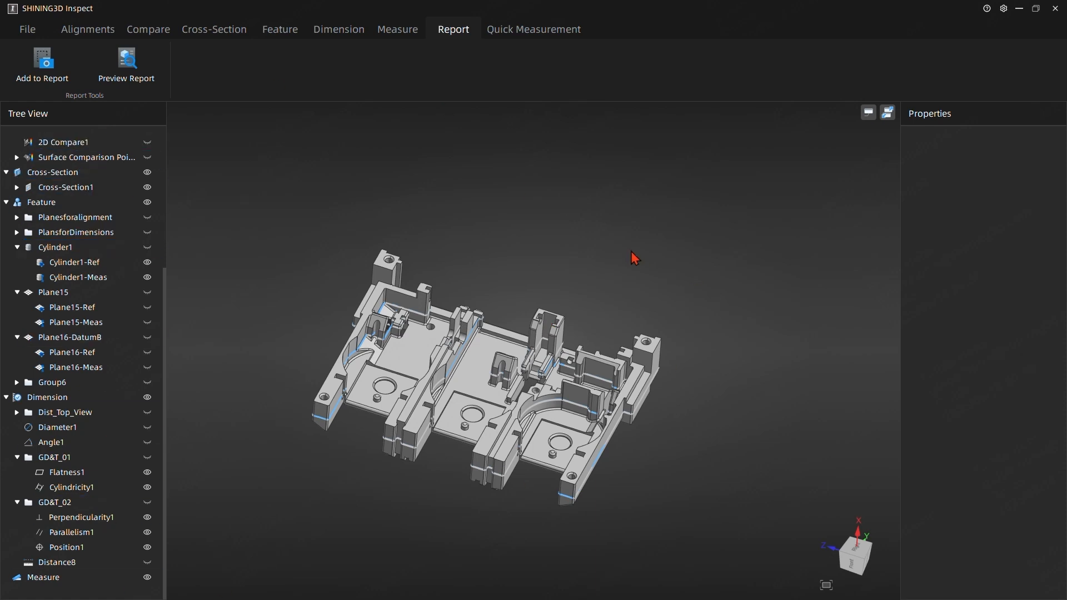
Save the inspection project as the template DefaultTemplate.SNITemplate in the TESTN folder.
middle_drag(606, 269, 593, 270)
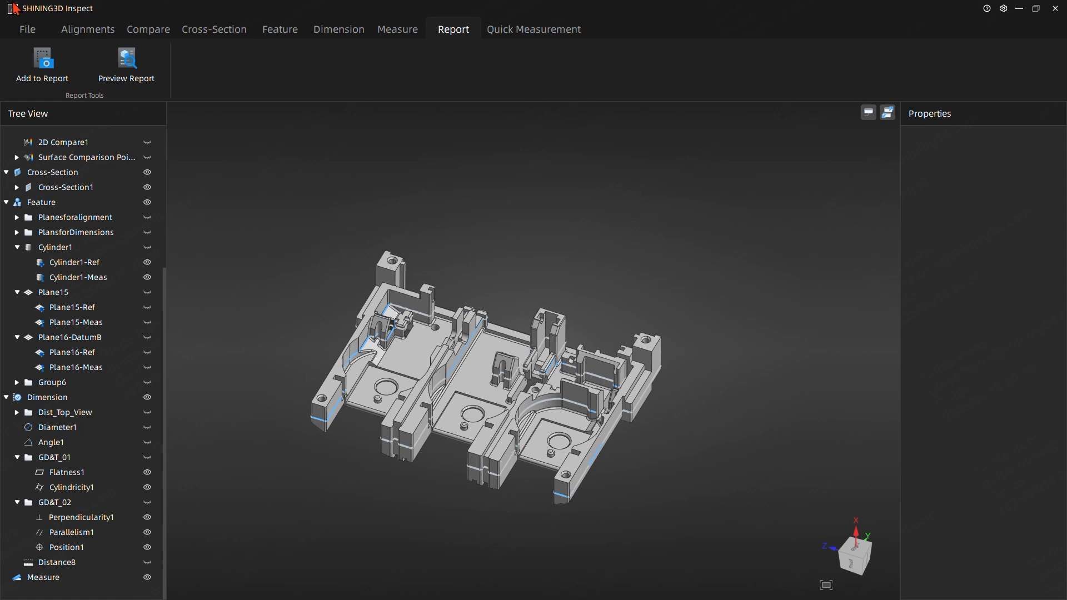
click(31, 33)
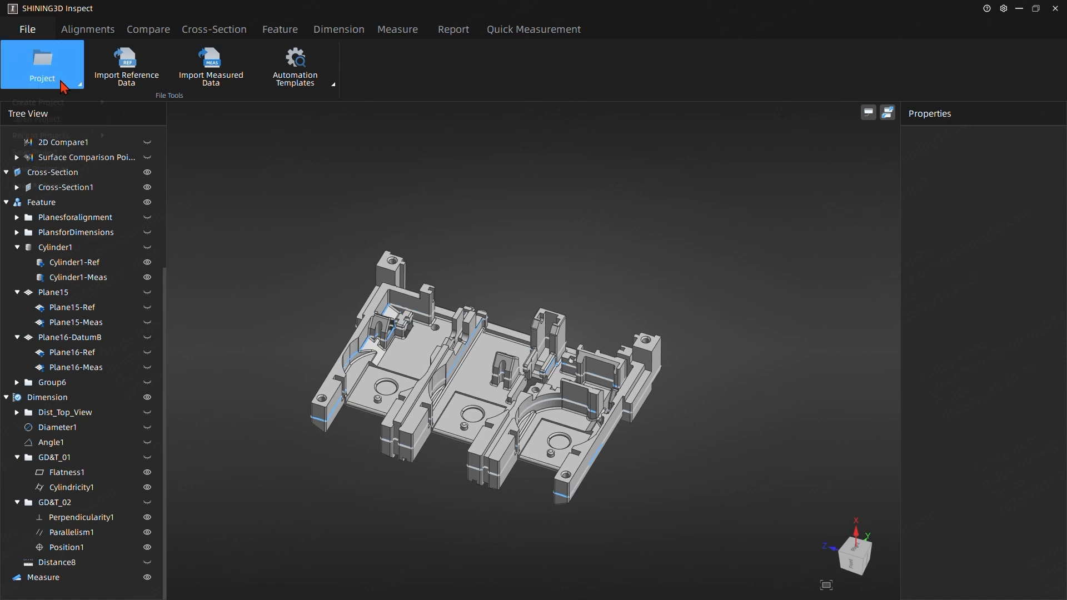
click(55, 75)
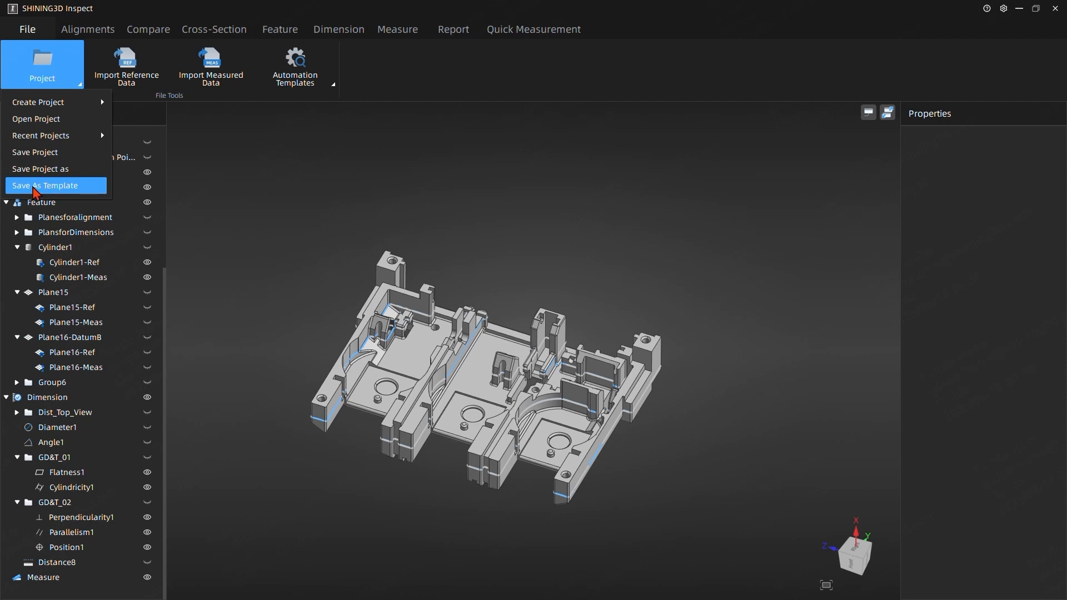
click(36, 189)
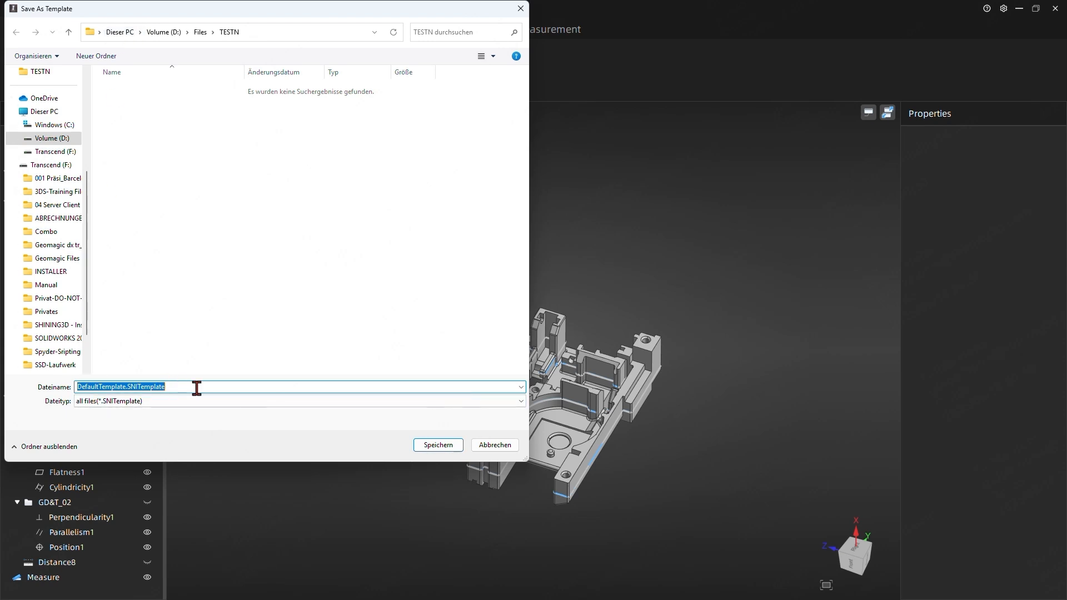
click(437, 445)
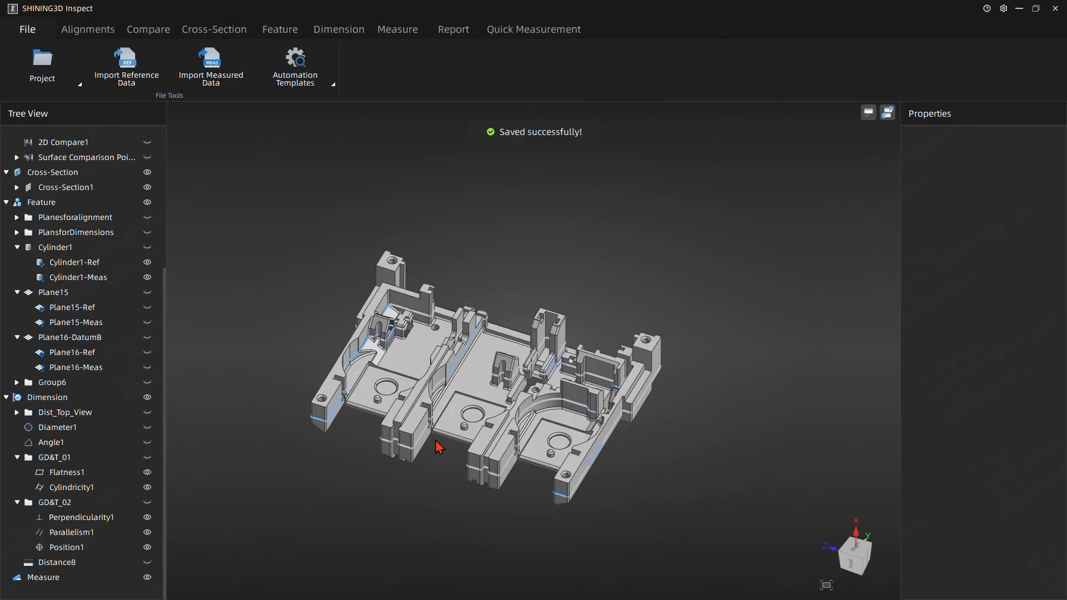
Start a new project from a template, saving the current project as DefaultProject.SNIProj in the TESTN folder.
click(62, 86)
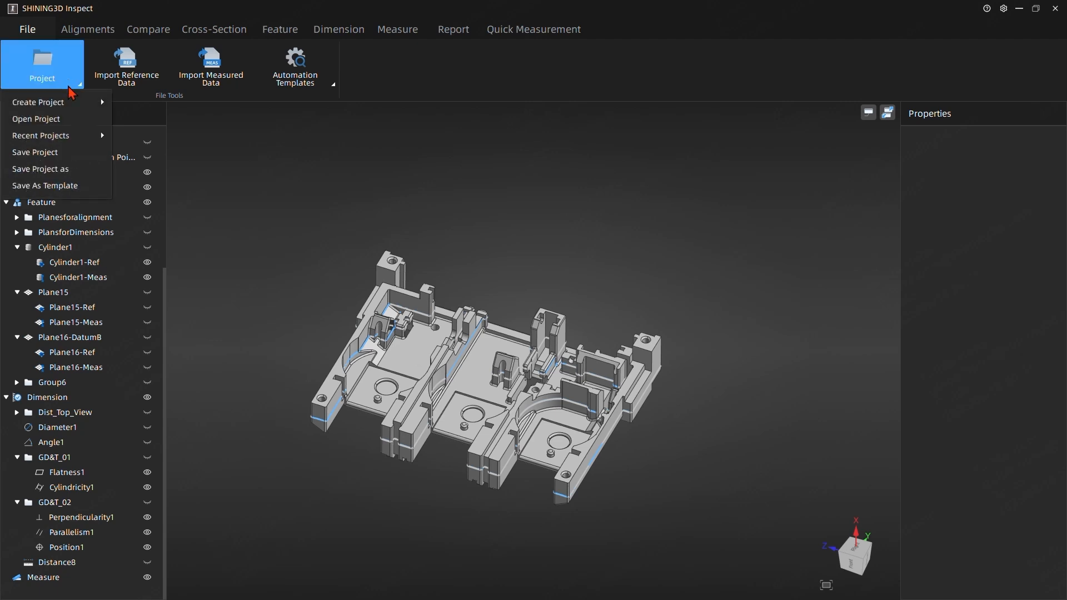
mouse_move(64, 101)
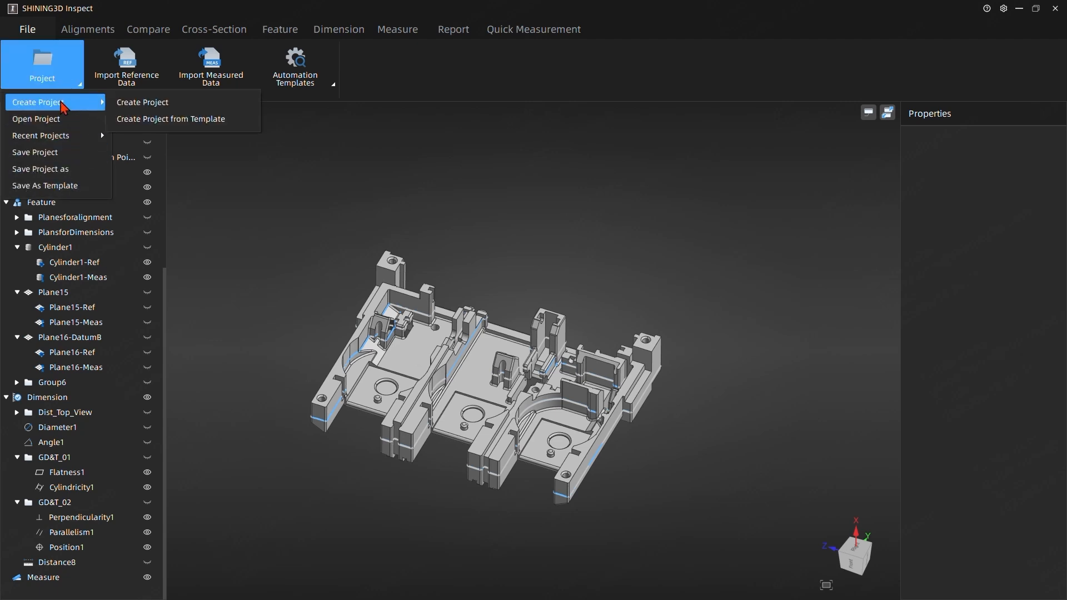
click(173, 126)
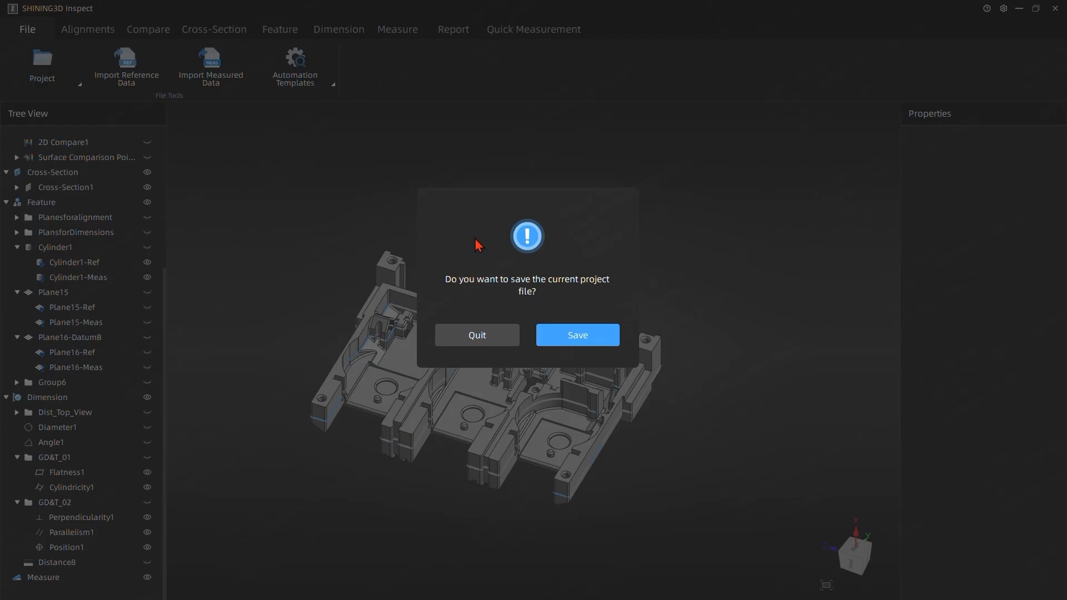
click(579, 336)
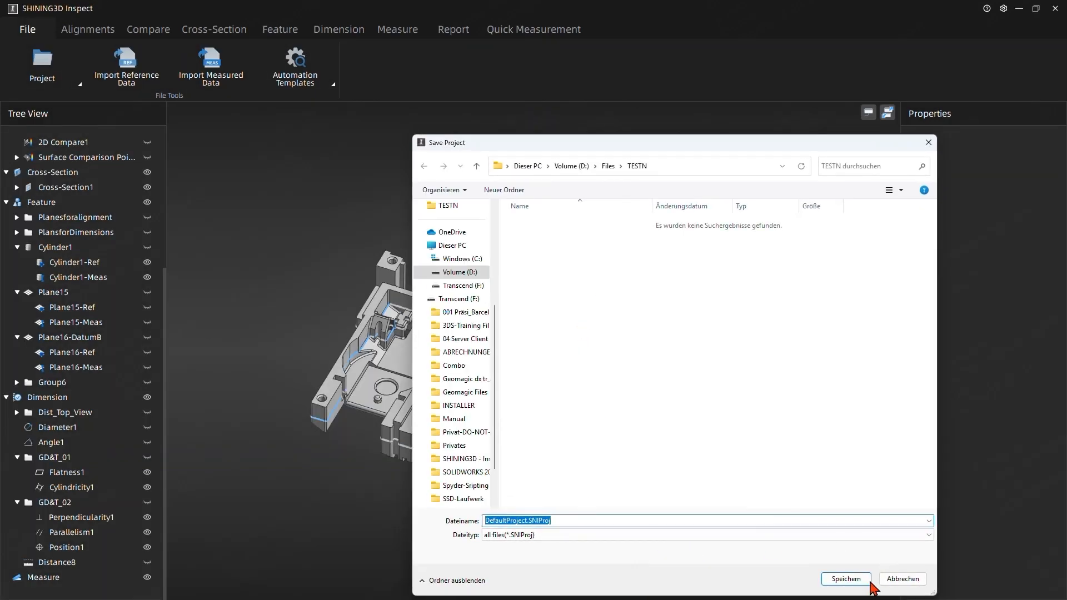
click(845, 580)
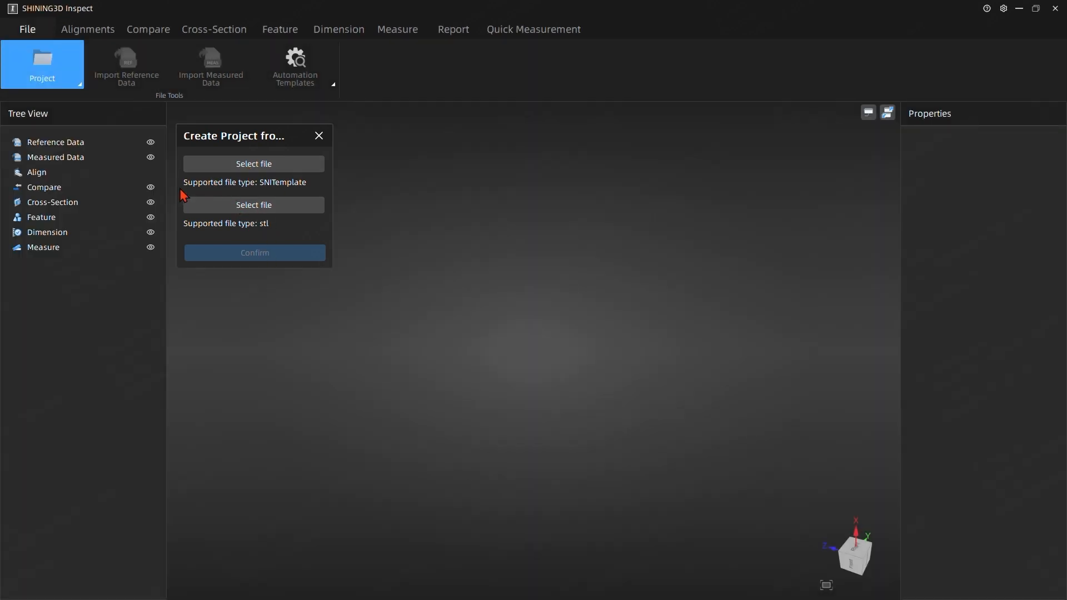
Create the project from DefaultTemplate.SNITemplate with Scan 2.stl from the TESTN folder as the measured data.
click(243, 164)
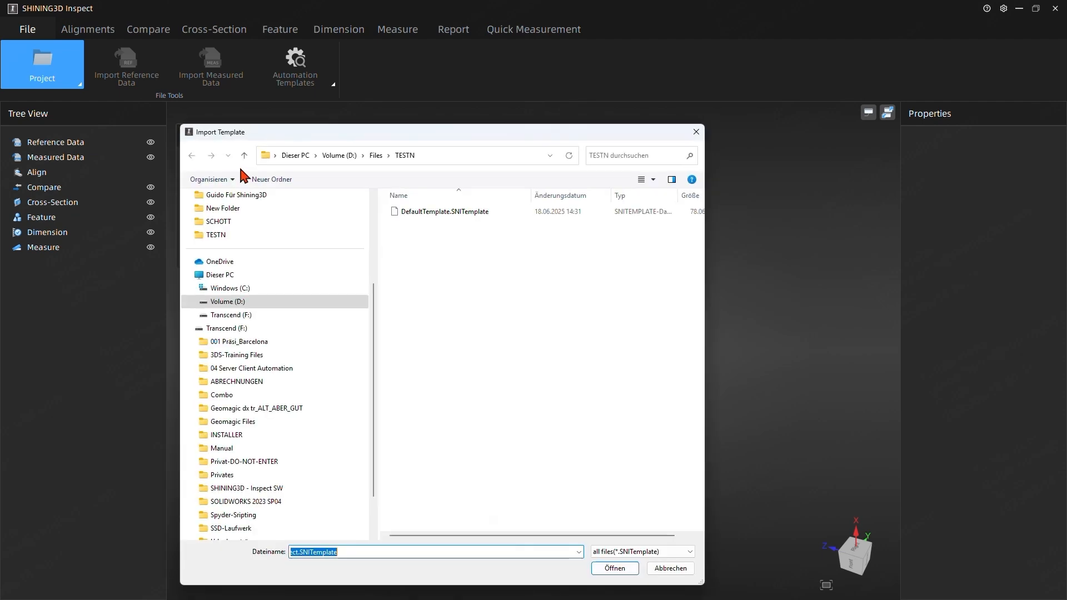
click(431, 213)
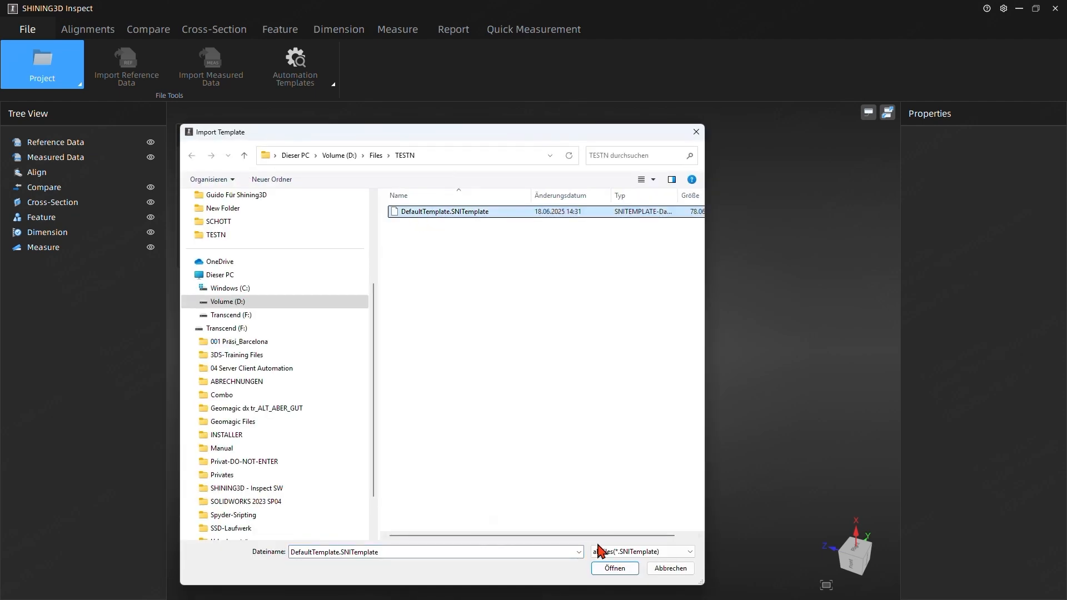
click(610, 567)
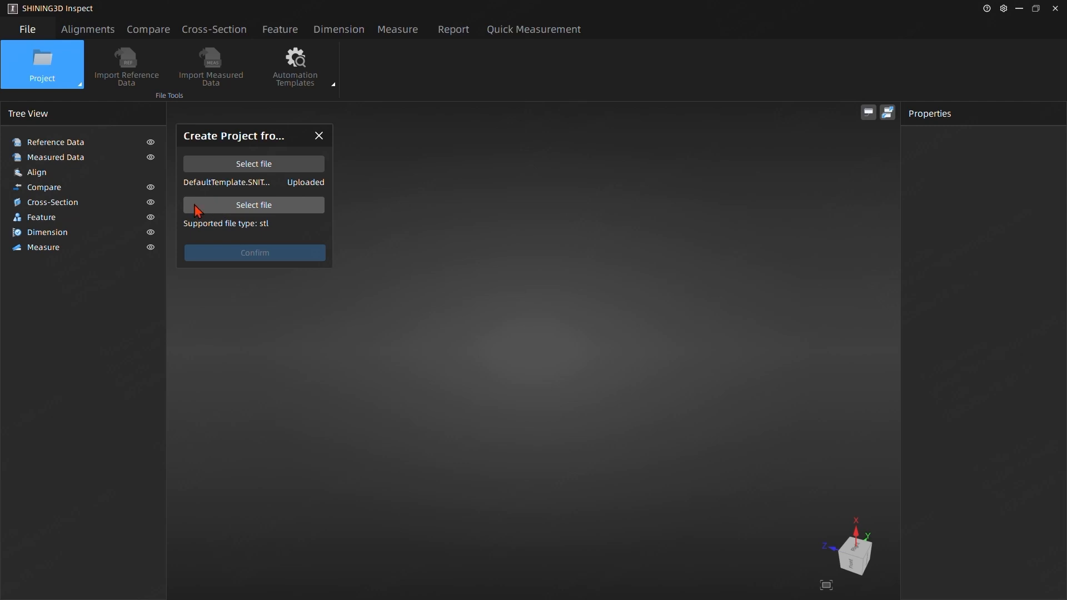
click(202, 208)
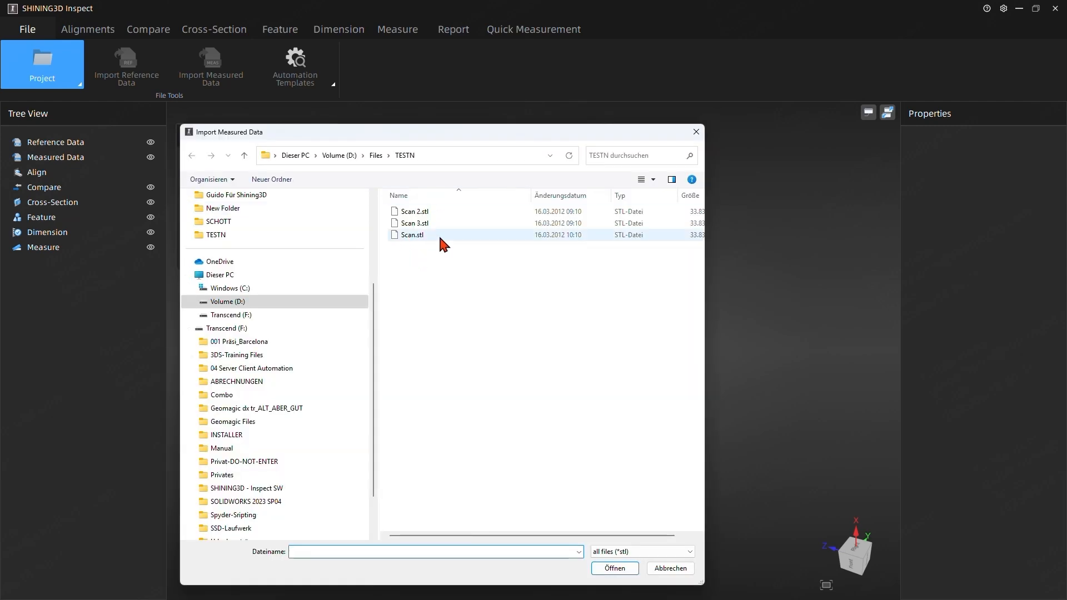
click(418, 214)
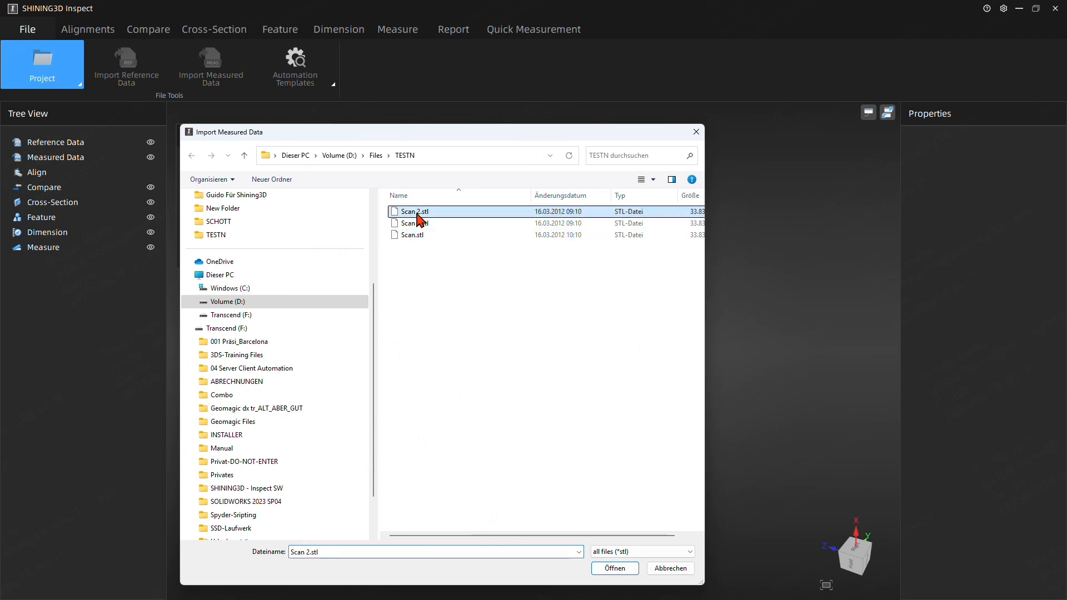
click(635, 570)
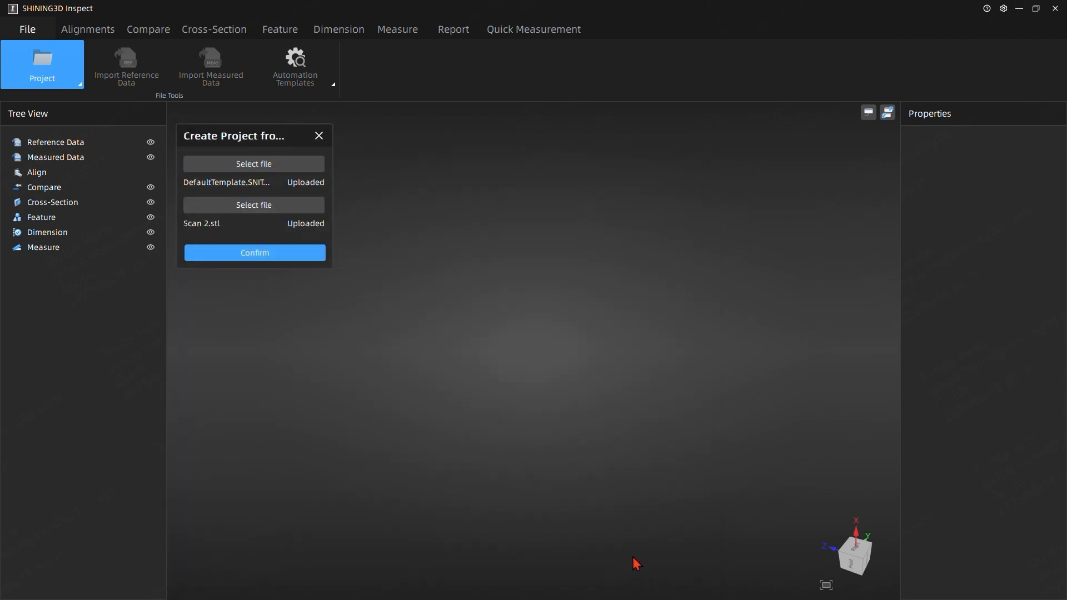
click(227, 259)
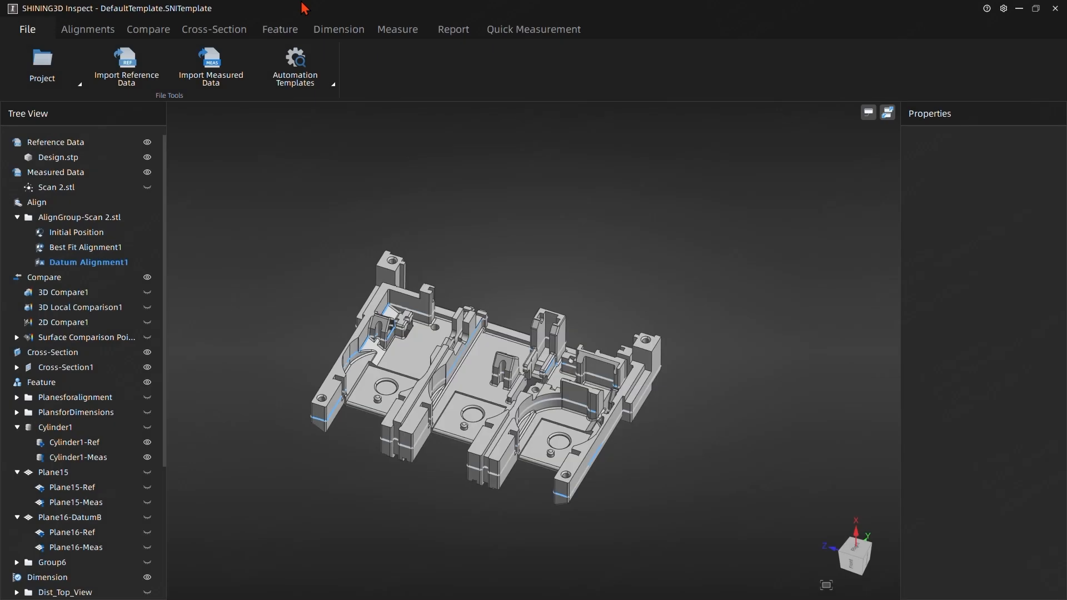
Show the Scan 2.stl mesh and the 2D Compare1 result on the model.
click(148, 187)
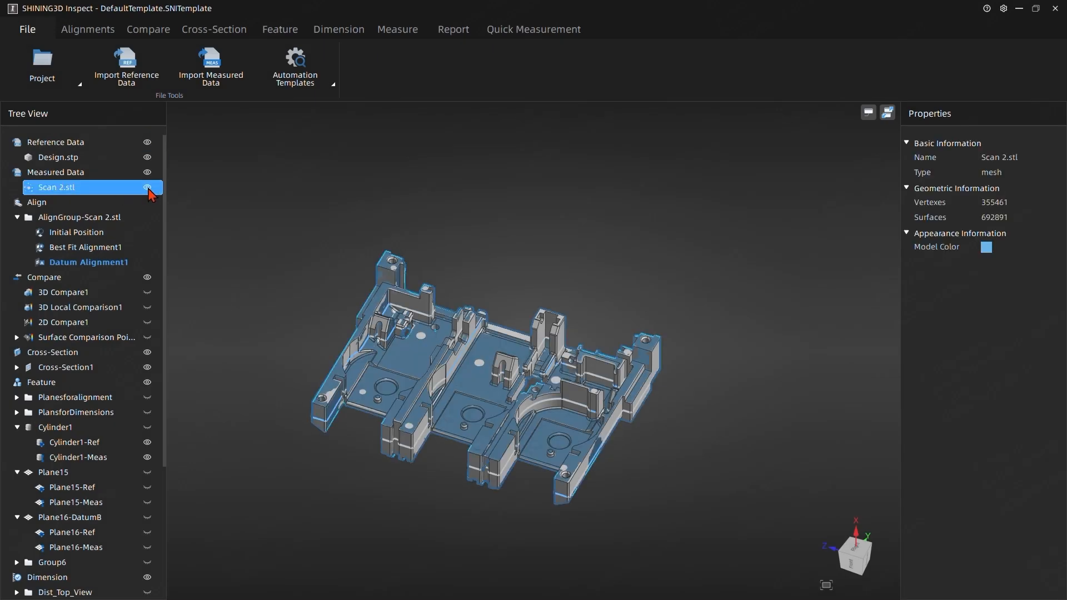
drag(505, 306, 433, 370)
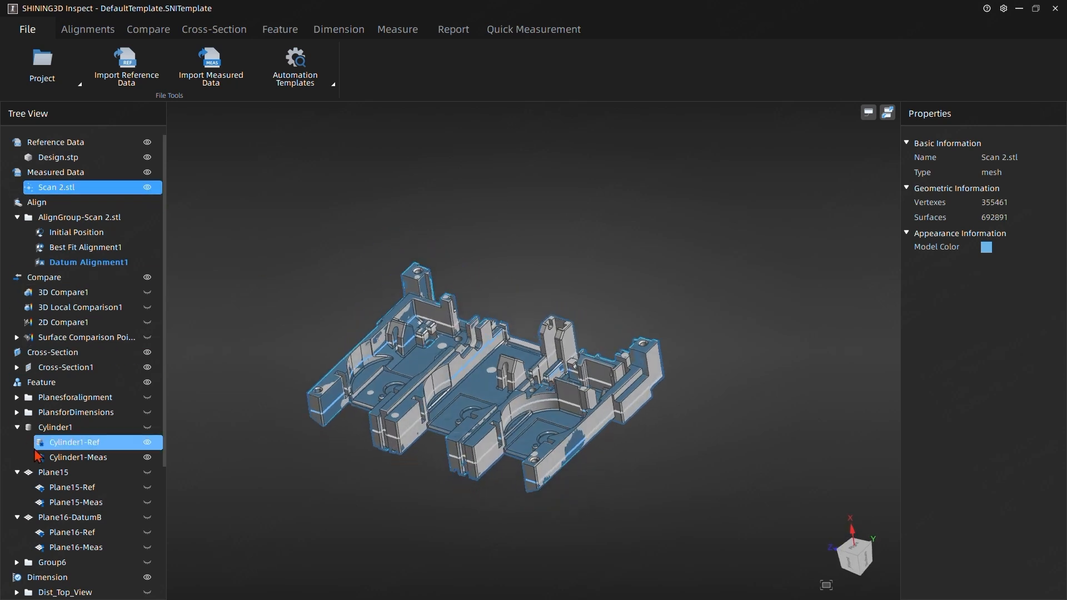
click(154, 325)
mouse_move(510, 342)
middle_down()
mouse_move(534, 386)
mouse_move(511, 350)
middle_up()
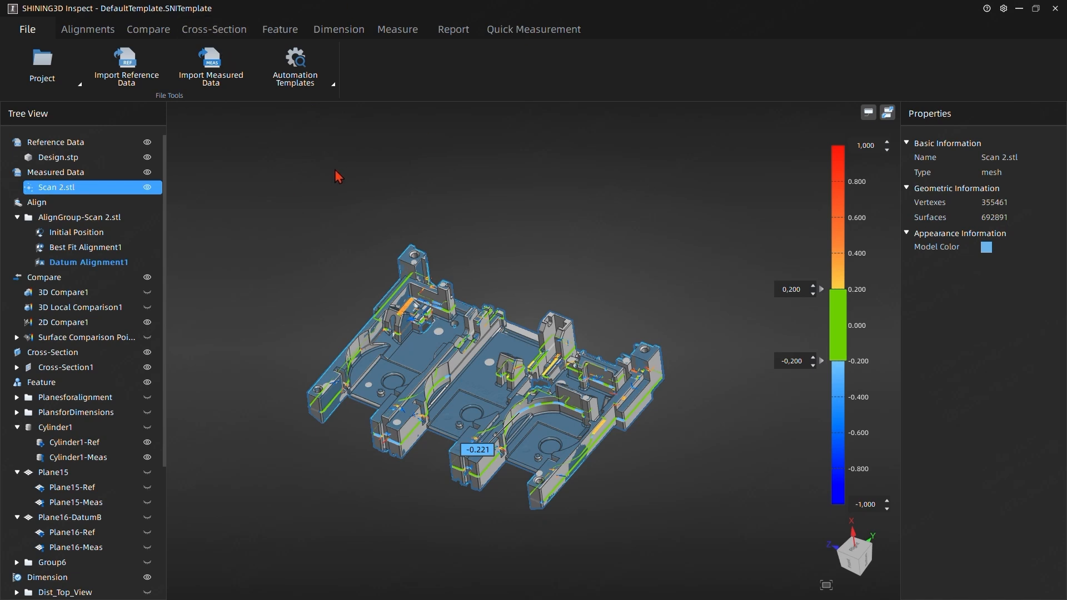
Preview the new project's report, set the Part Number on its cover to 2, and close the preview.
click(453, 29)
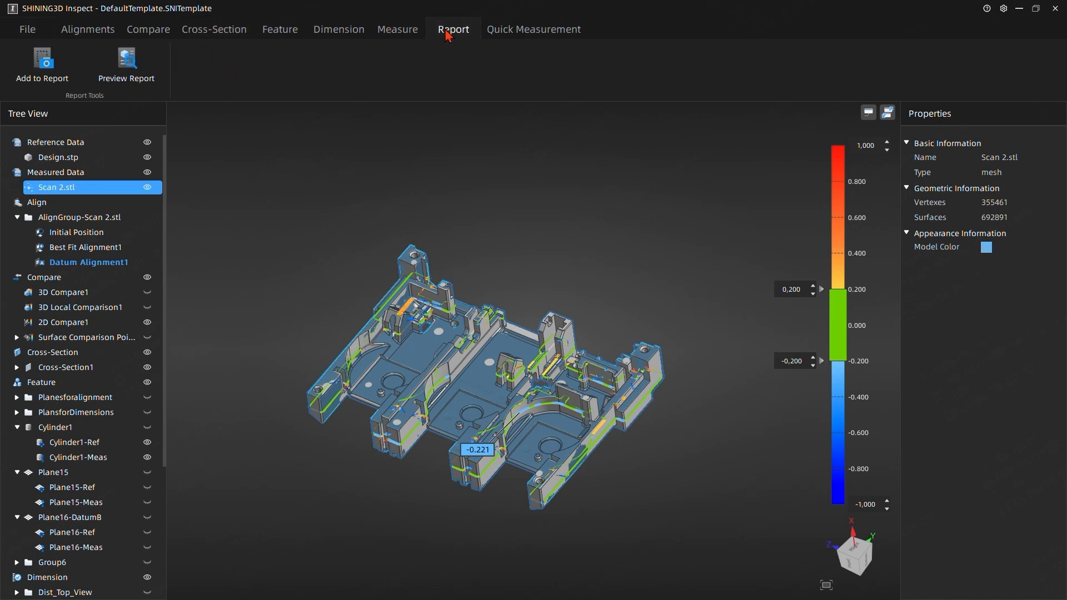
click(134, 76)
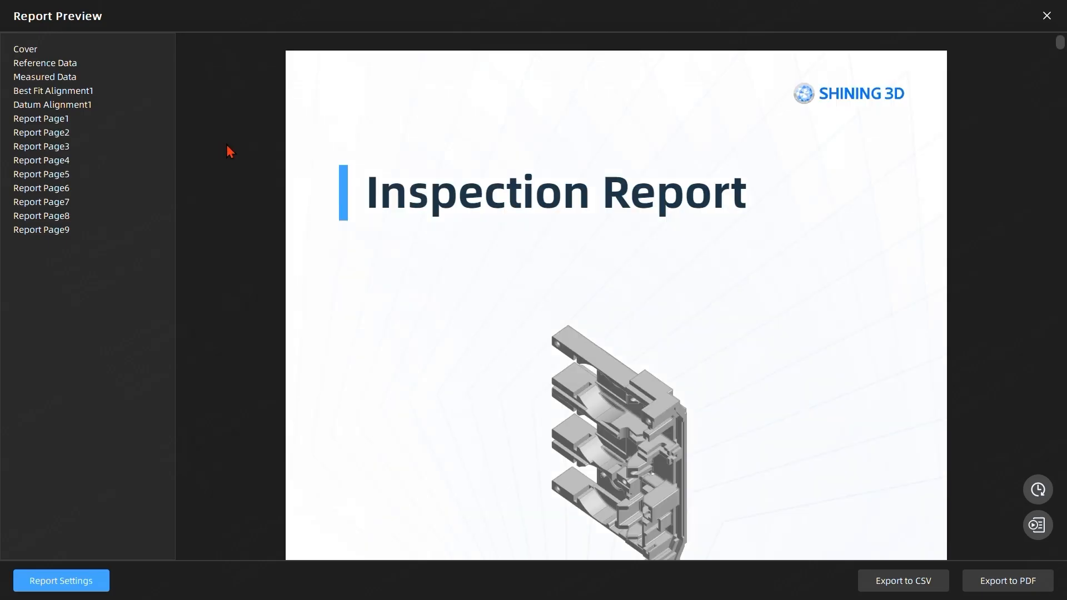
scroll(527, 232, down, 6)
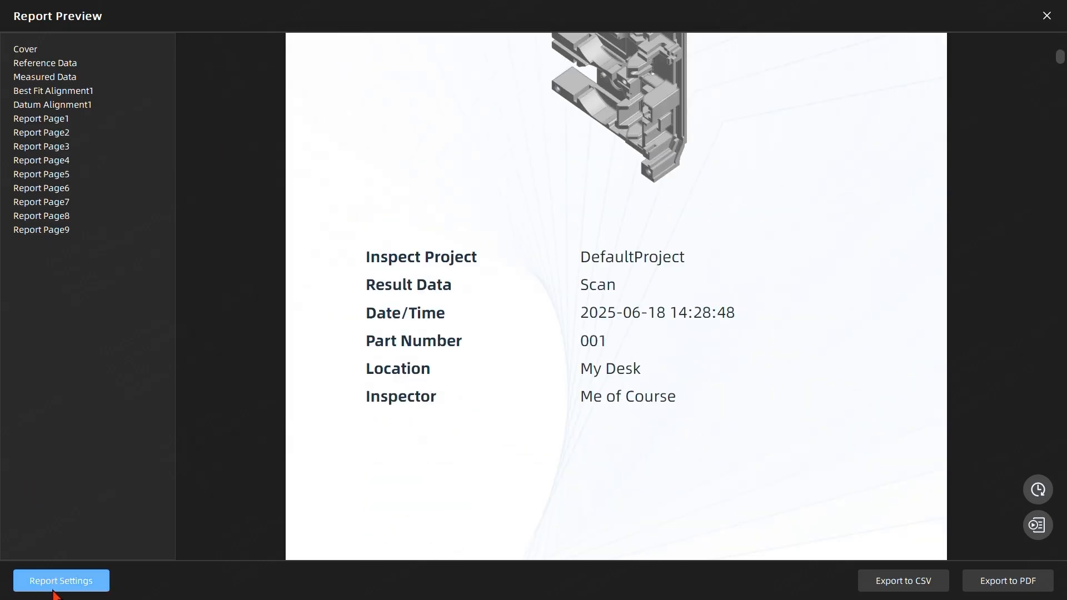
click(56, 589)
double_click(559, 252)
key(BackSpace)
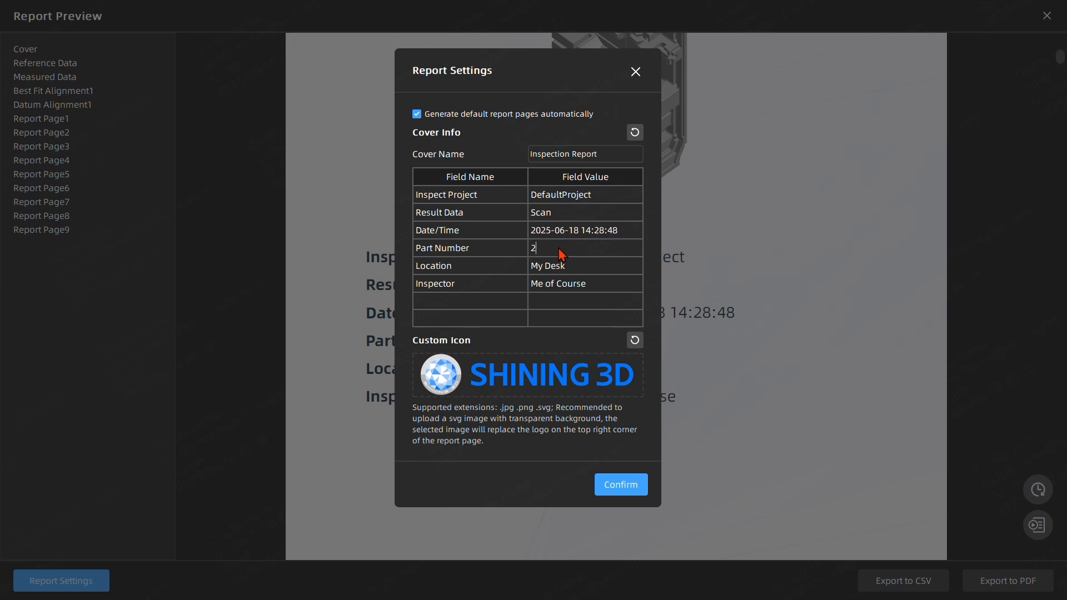
click(634, 485)
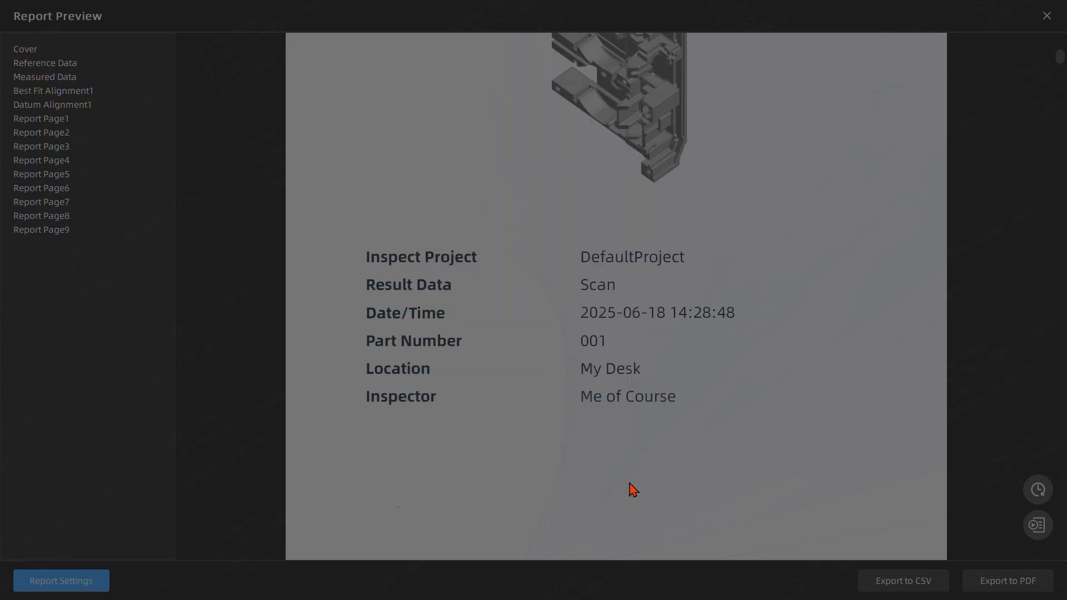
scroll(677, 329, down, 8)
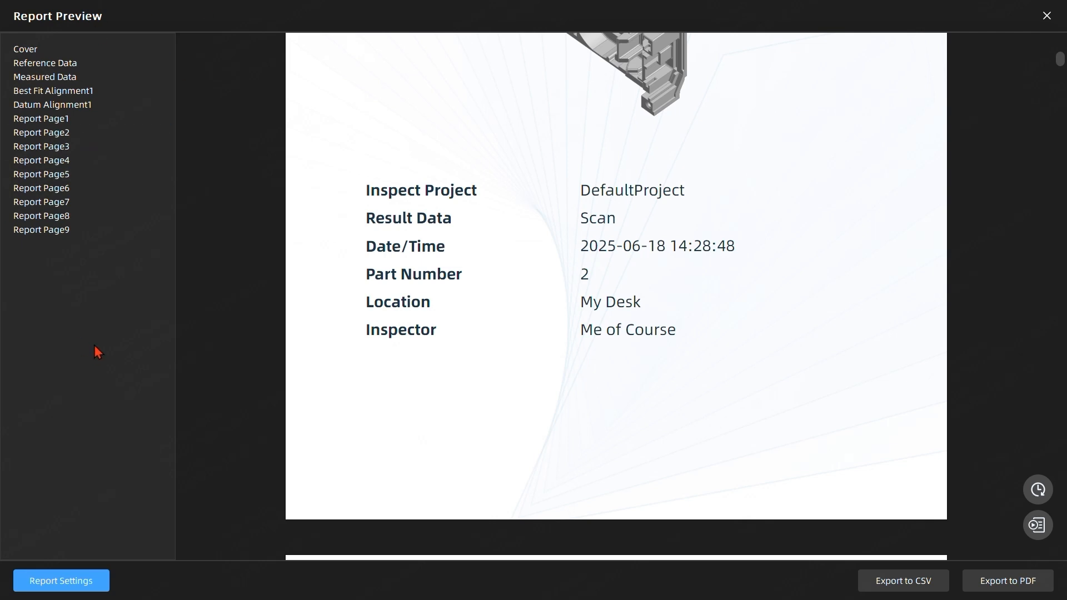
click(1047, 16)
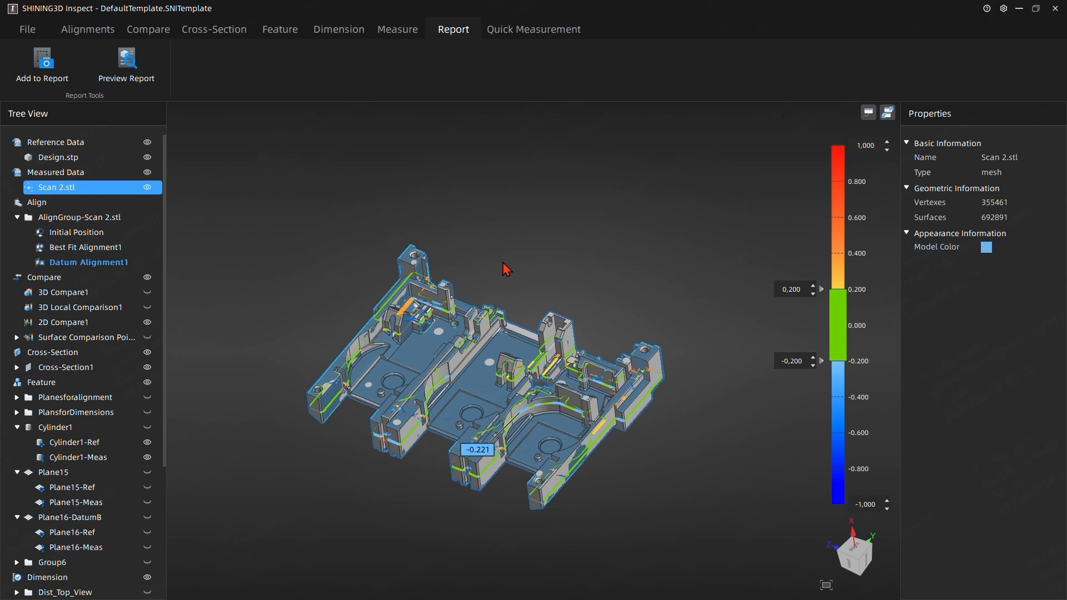
mouse_move(537, 178)
middle_down()
mouse_move(509, 260)
mouse_move(527, 169)
middle_up()
middle_drag(303, 448, 555, 231)
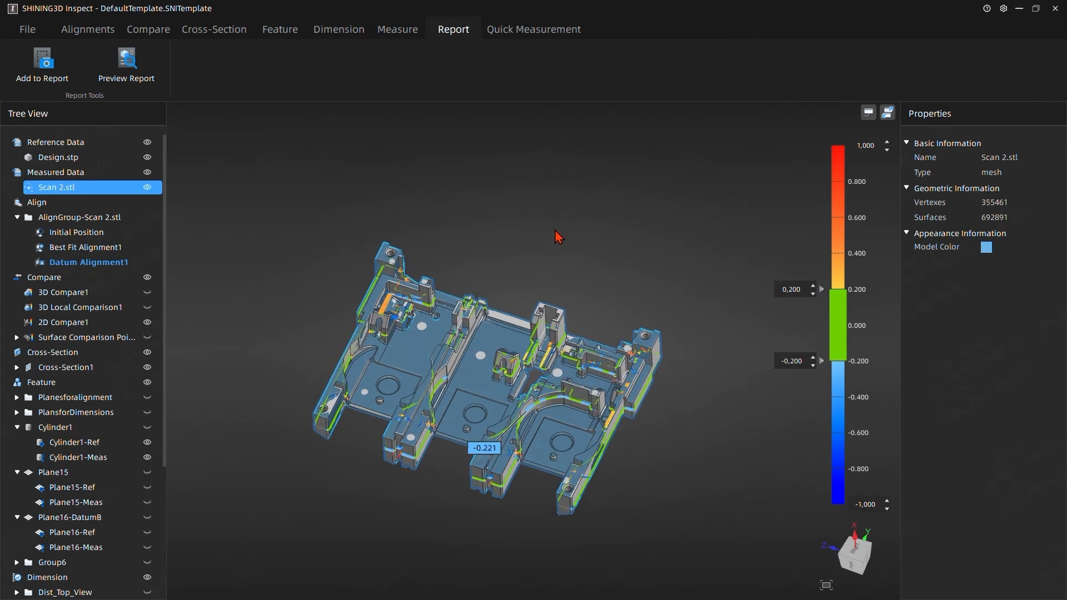
middle_drag(421, 424, 397, 370)
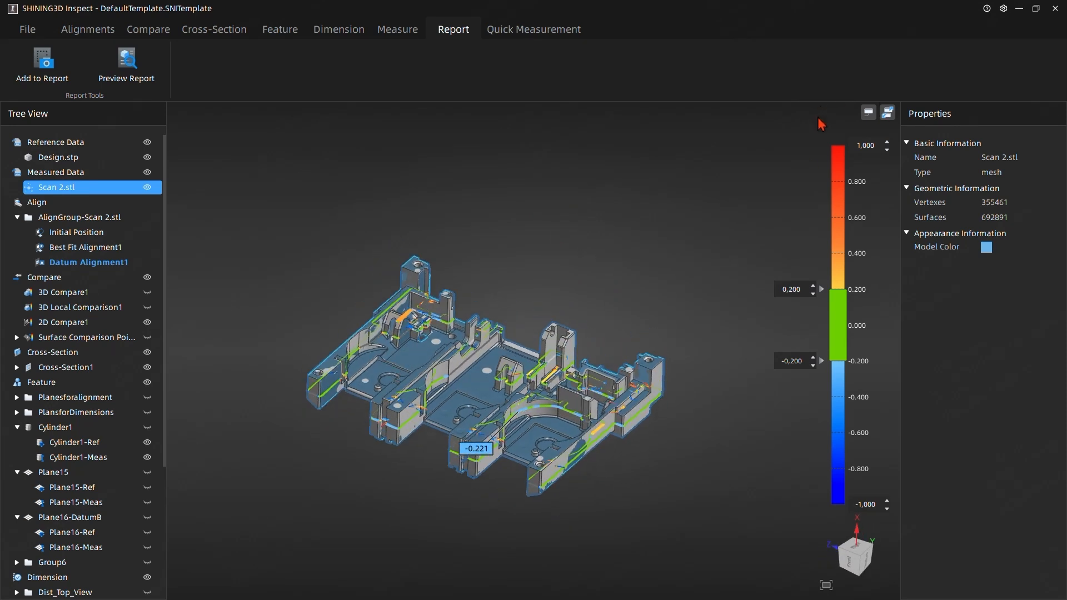